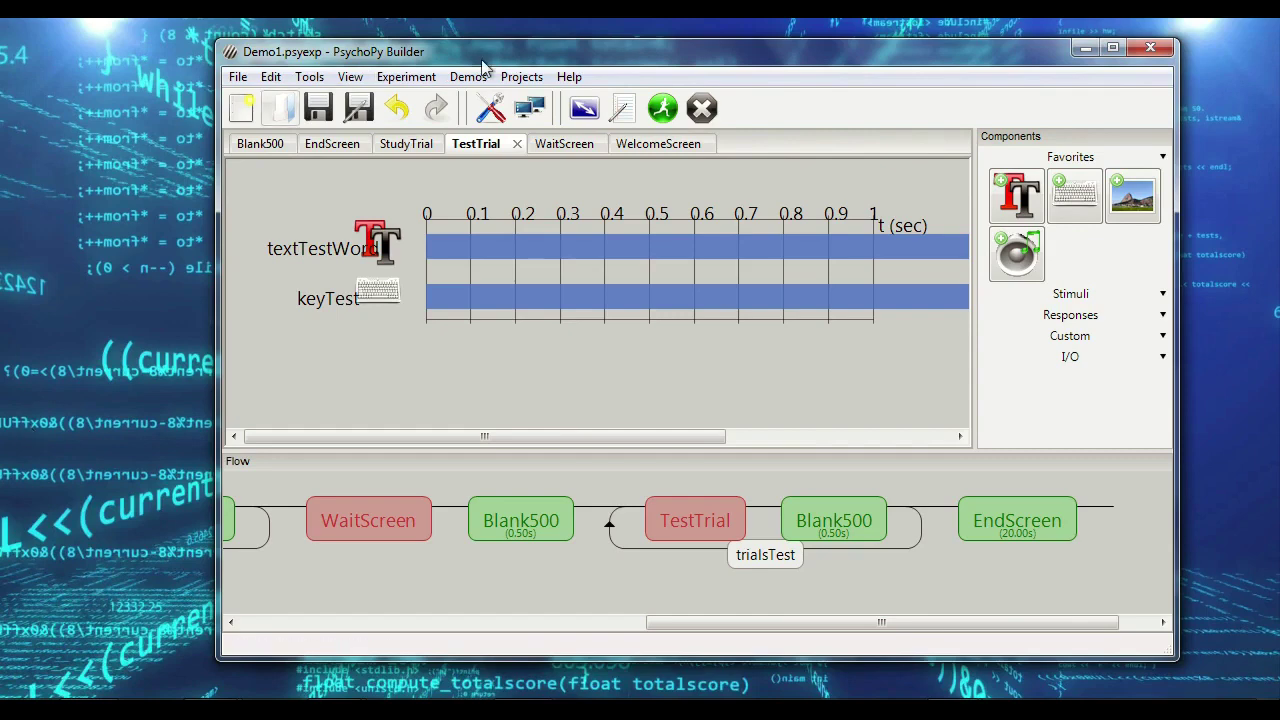
Step: Save a copy of the Demo1 experiment as Demo2
drag(514, 57, 575, 50)
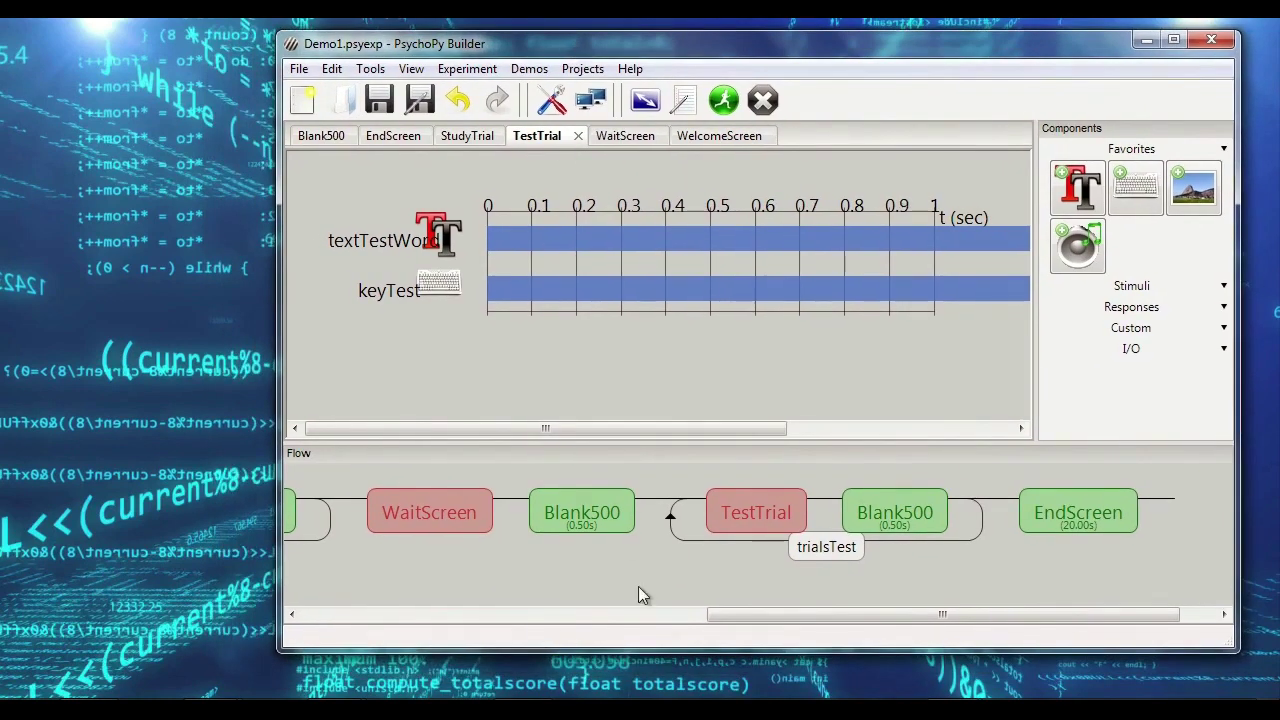
drag(869, 621, 457, 580)
click(299, 69)
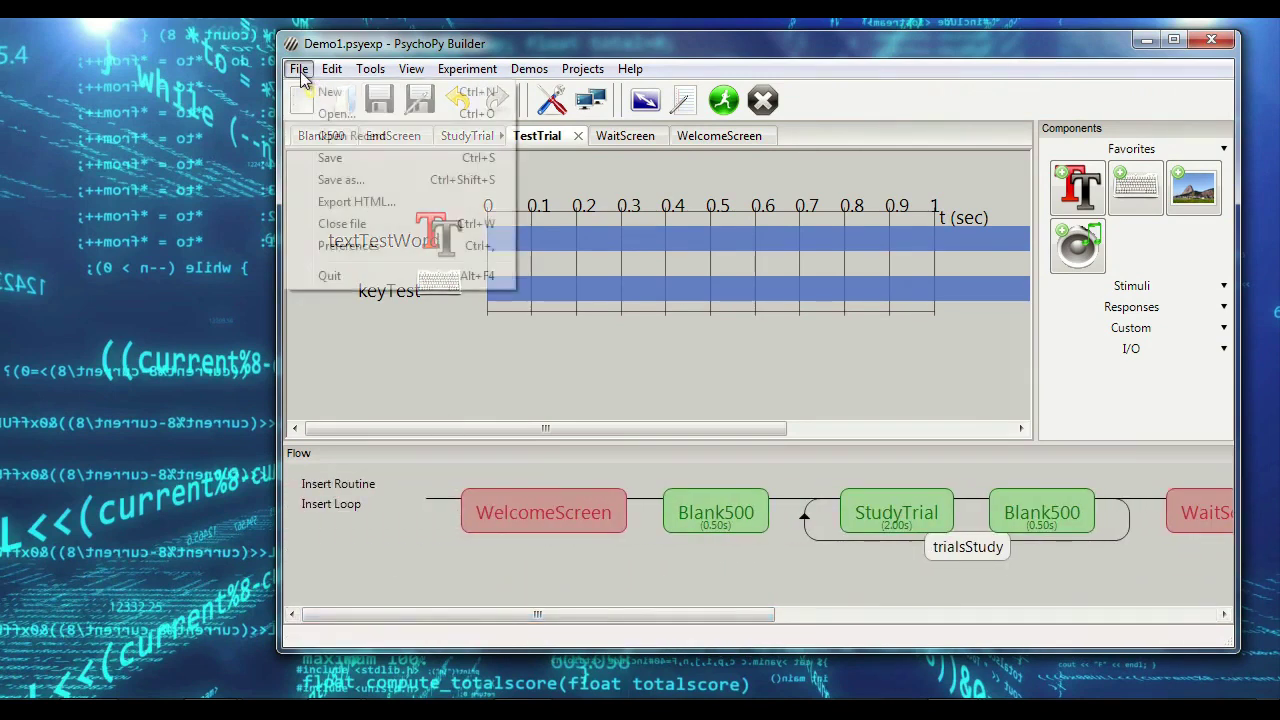
click(346, 180)
text(Demo2)
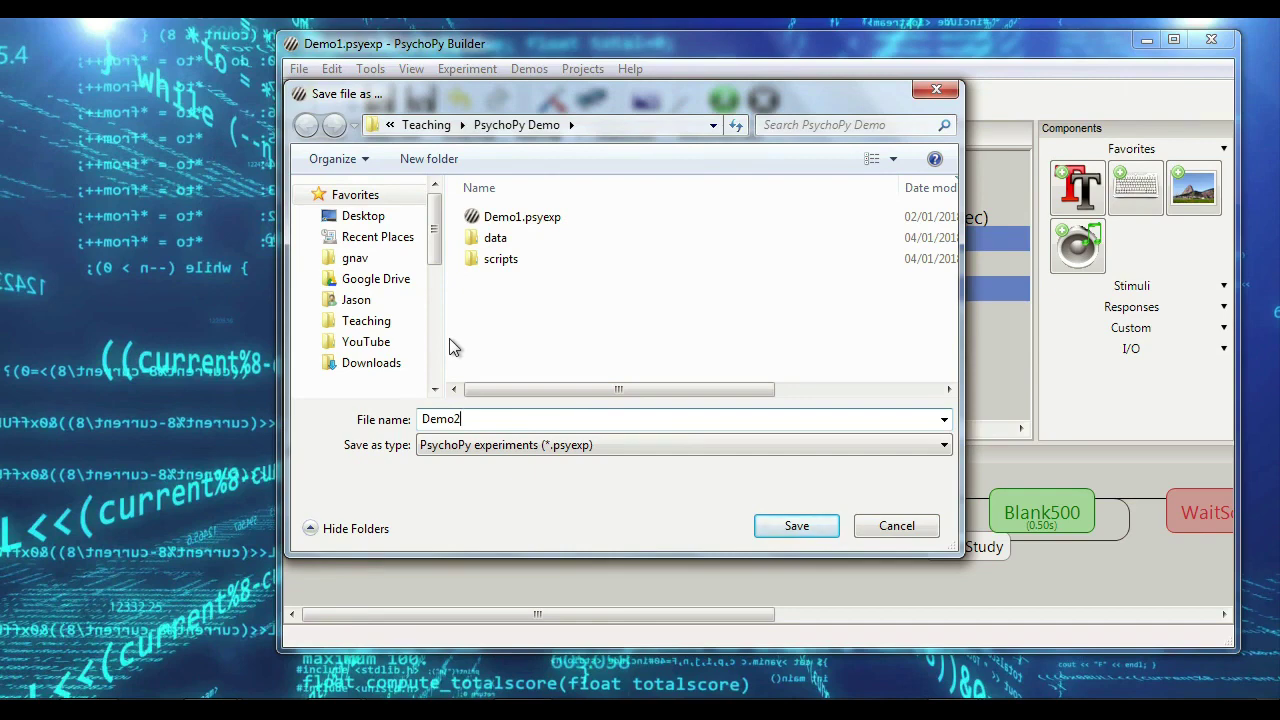
key(Return)
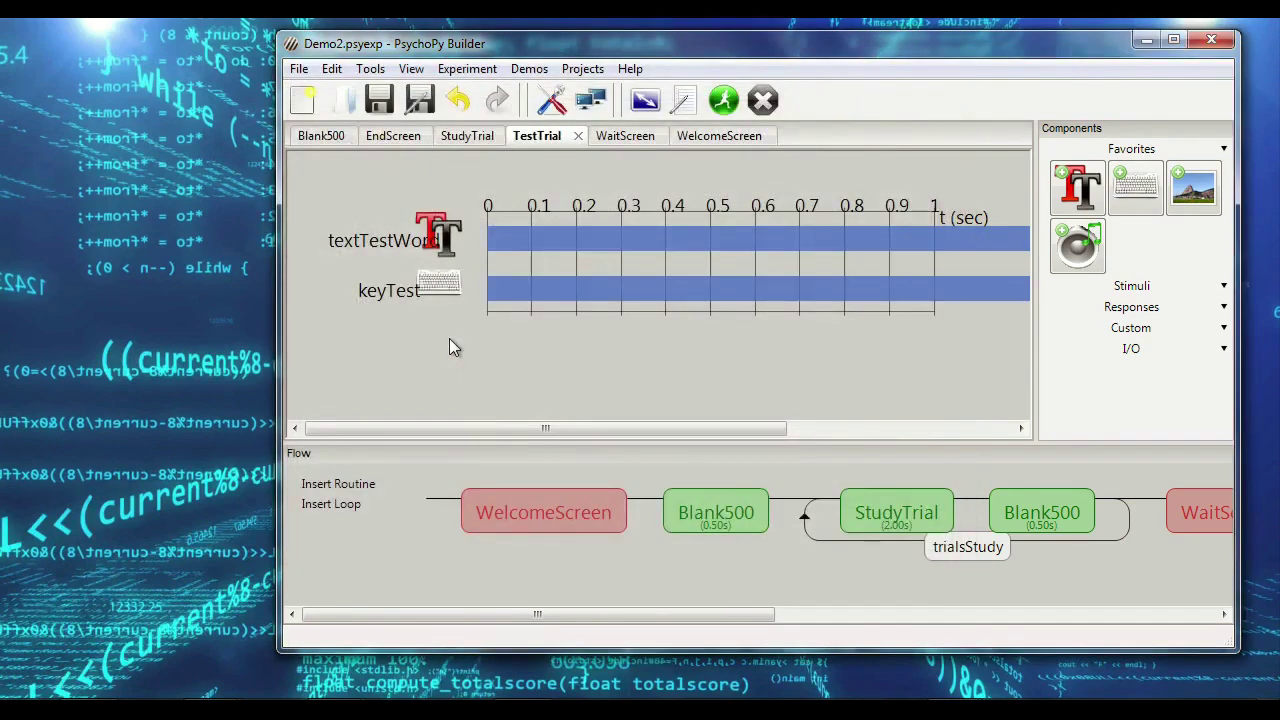
Step: Review the trialsStudy loop's selected rows and compare them with the words and colors in the word stimuli workbook in Excel
mouse_move(580, 615)
mouse_down()
mouse_move(655, 620)
mouse_move(581, 614)
mouse_up()
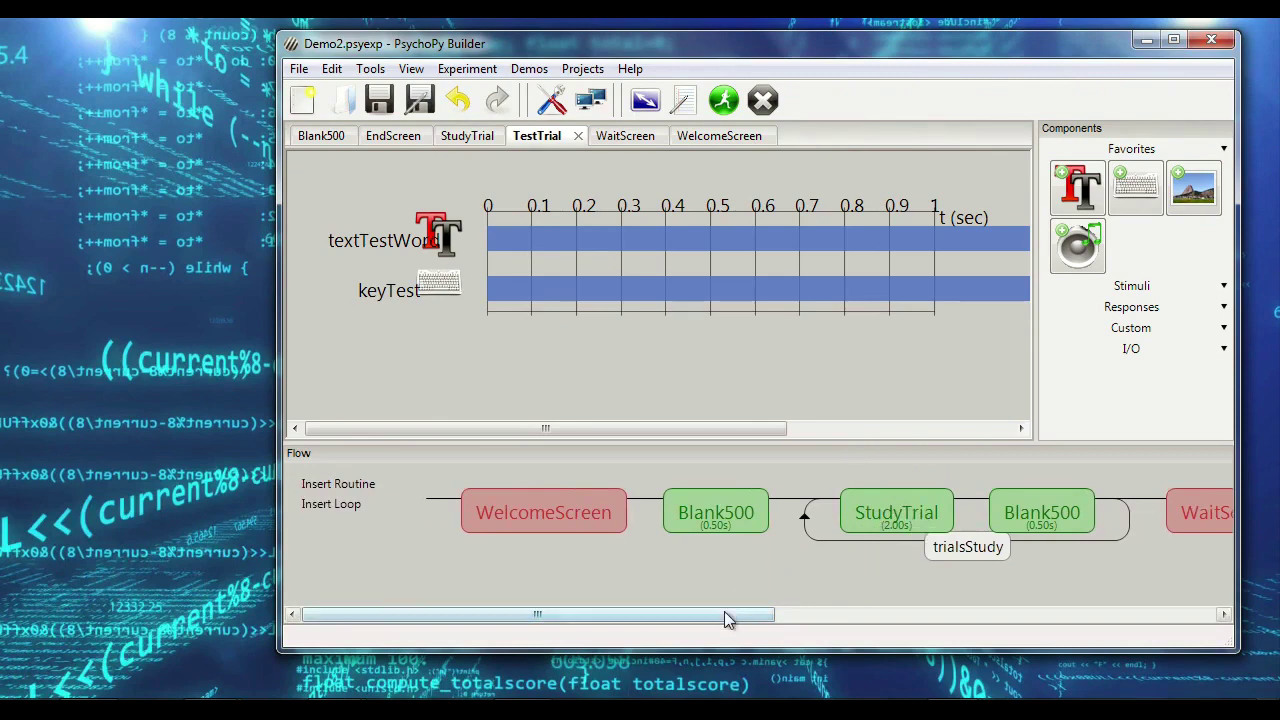
drag(724, 618, 801, 612)
click(800, 550)
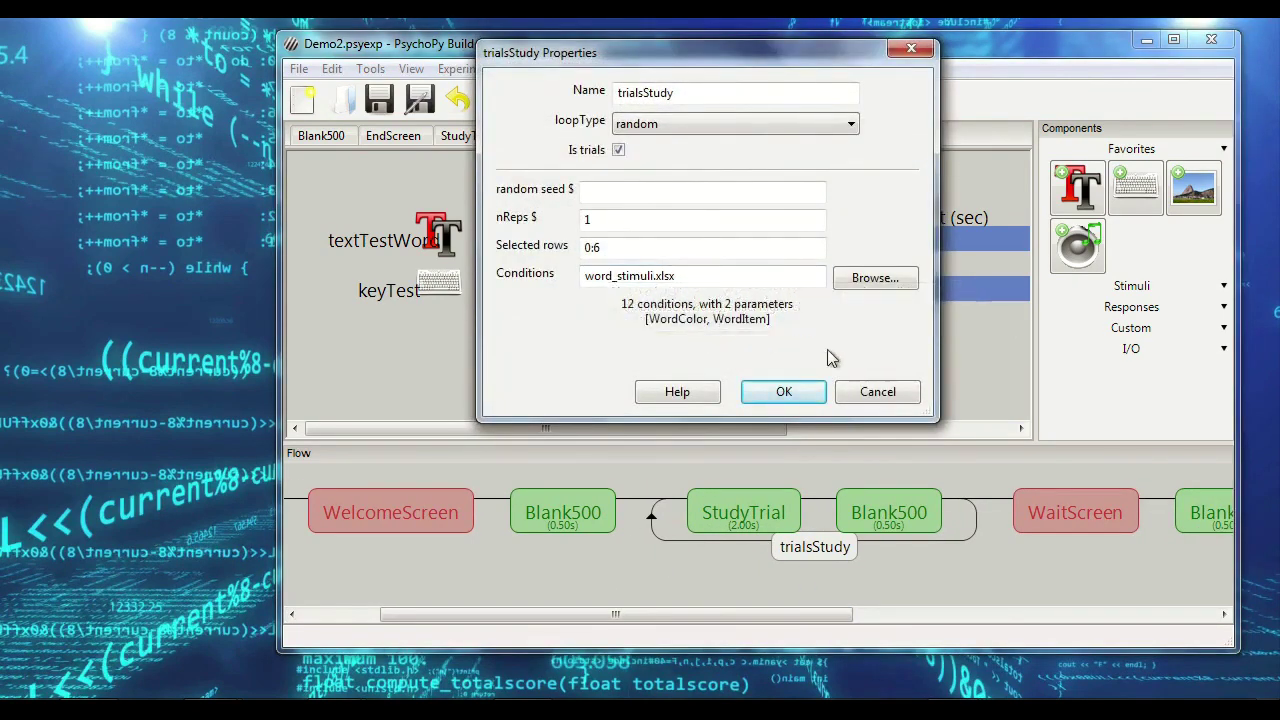
click(597, 247)
key(alt+Tab)
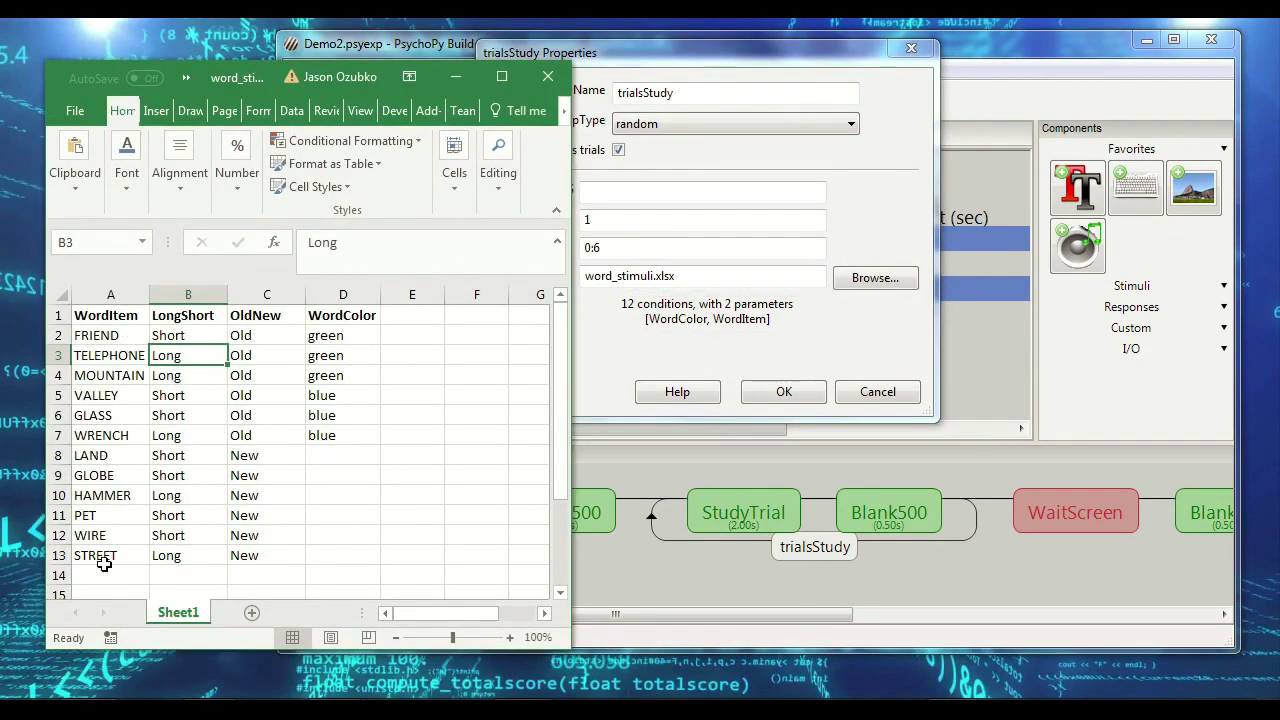
drag(103, 563, 104, 345)
click(727, 60)
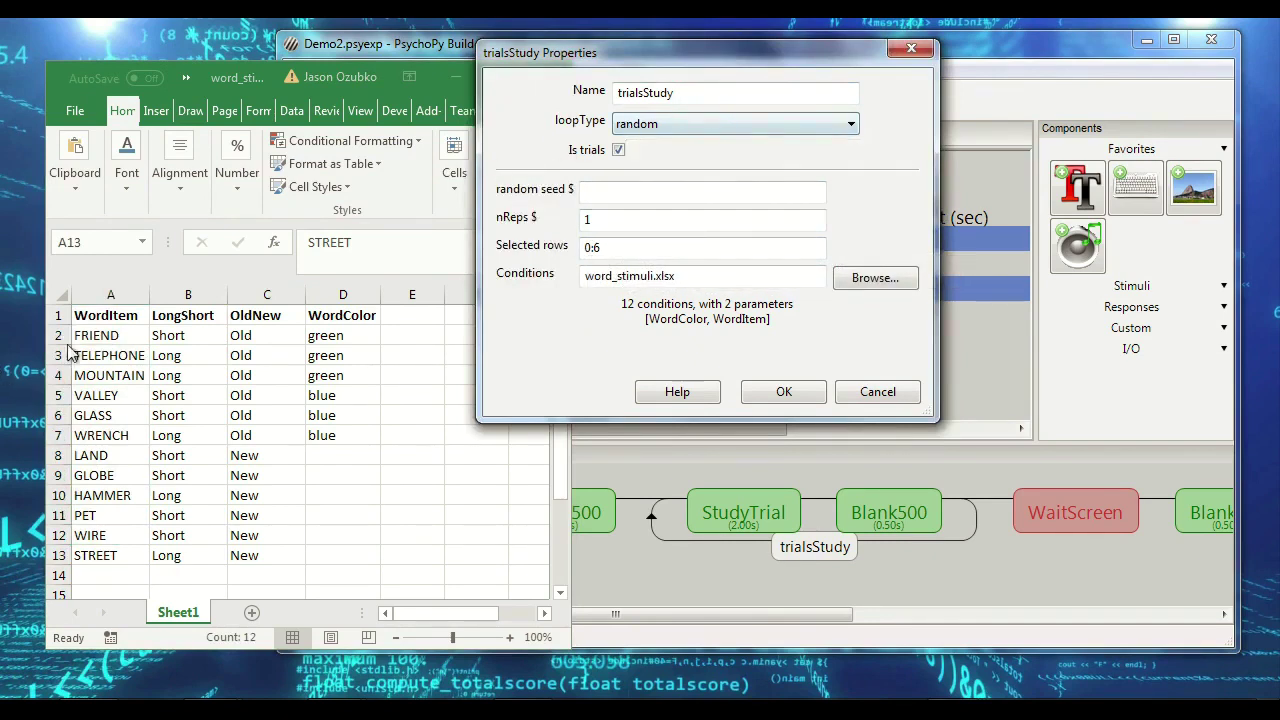
click(95, 331)
drag(95, 331, 113, 436)
drag(329, 337, 340, 436)
click(840, 392)
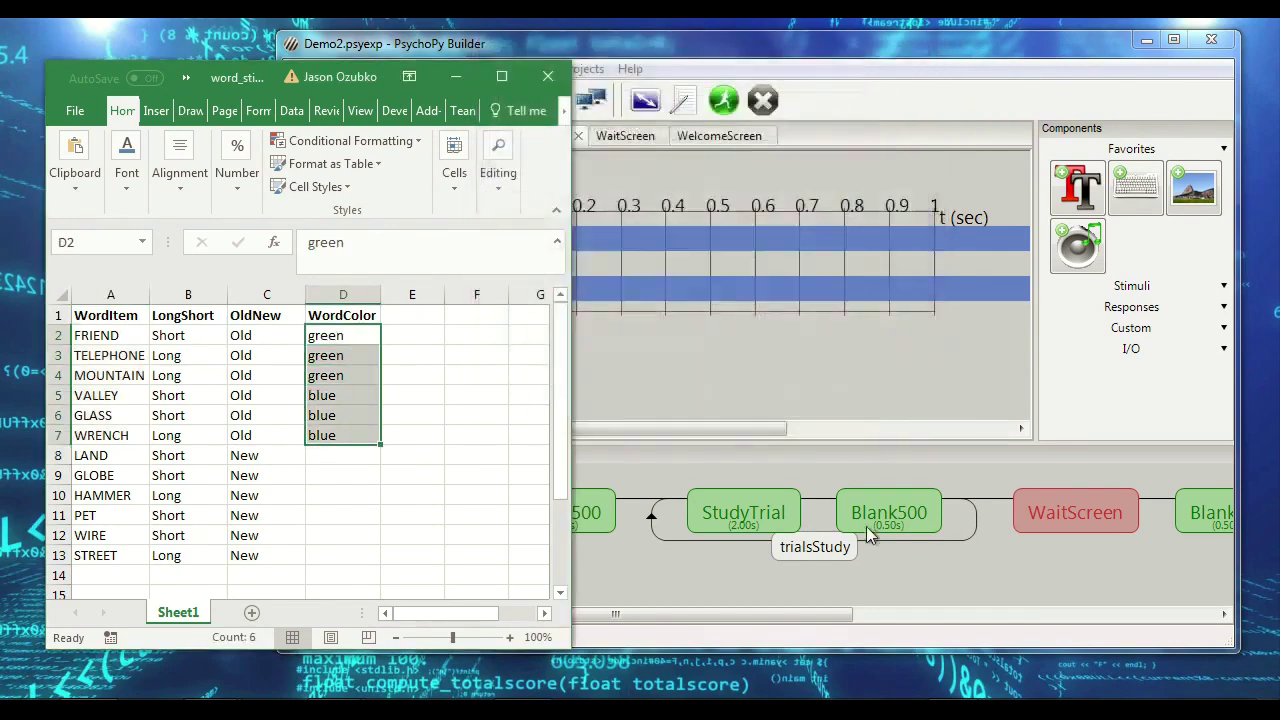
Step: Inspect the trialsTest loop's properties and the allowed keys of the keyTest component in PsychoPy Builder
drag(814, 610, 1141, 630)
drag(868, 570, 864, 566)
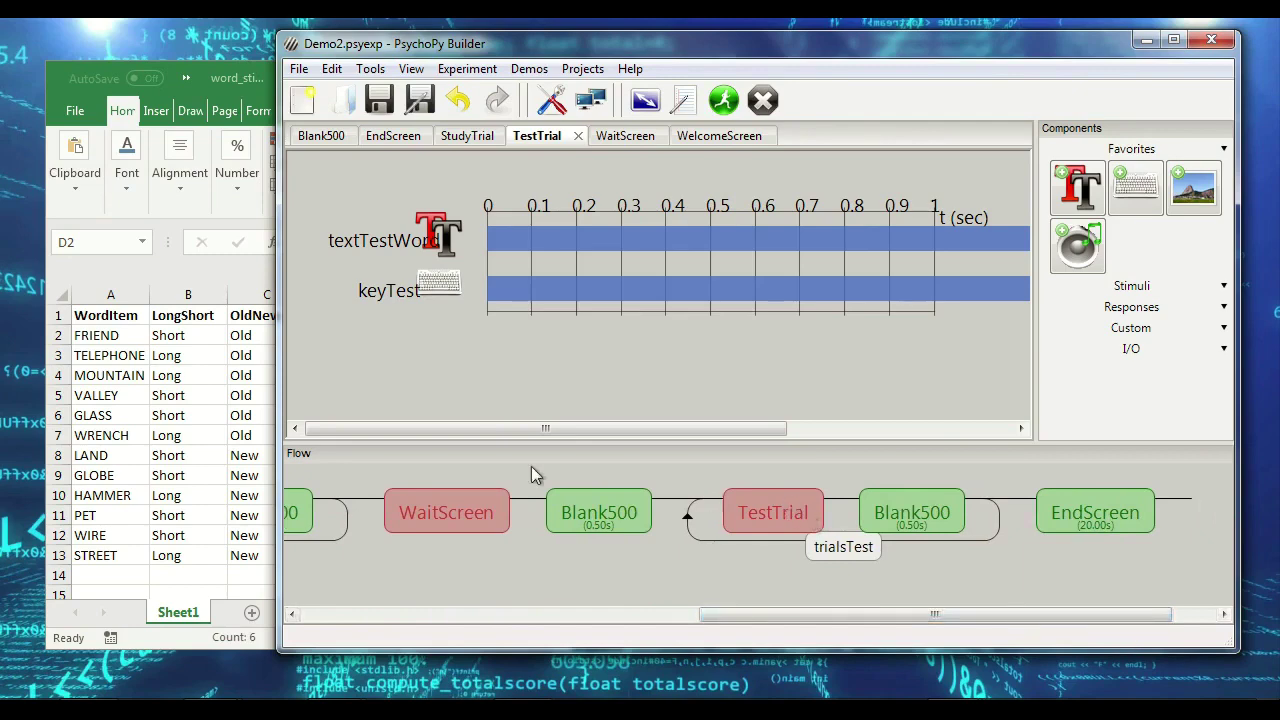
click(762, 515)
click(848, 547)
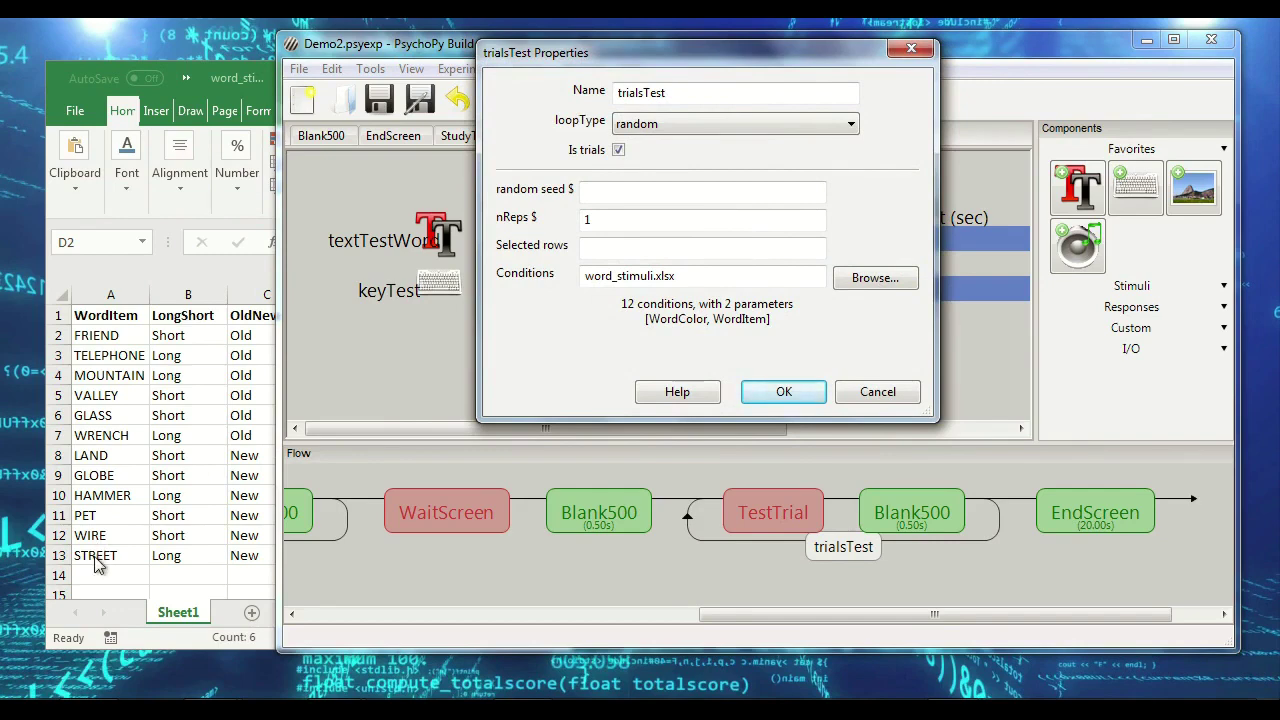
click(878, 392)
click(436, 291)
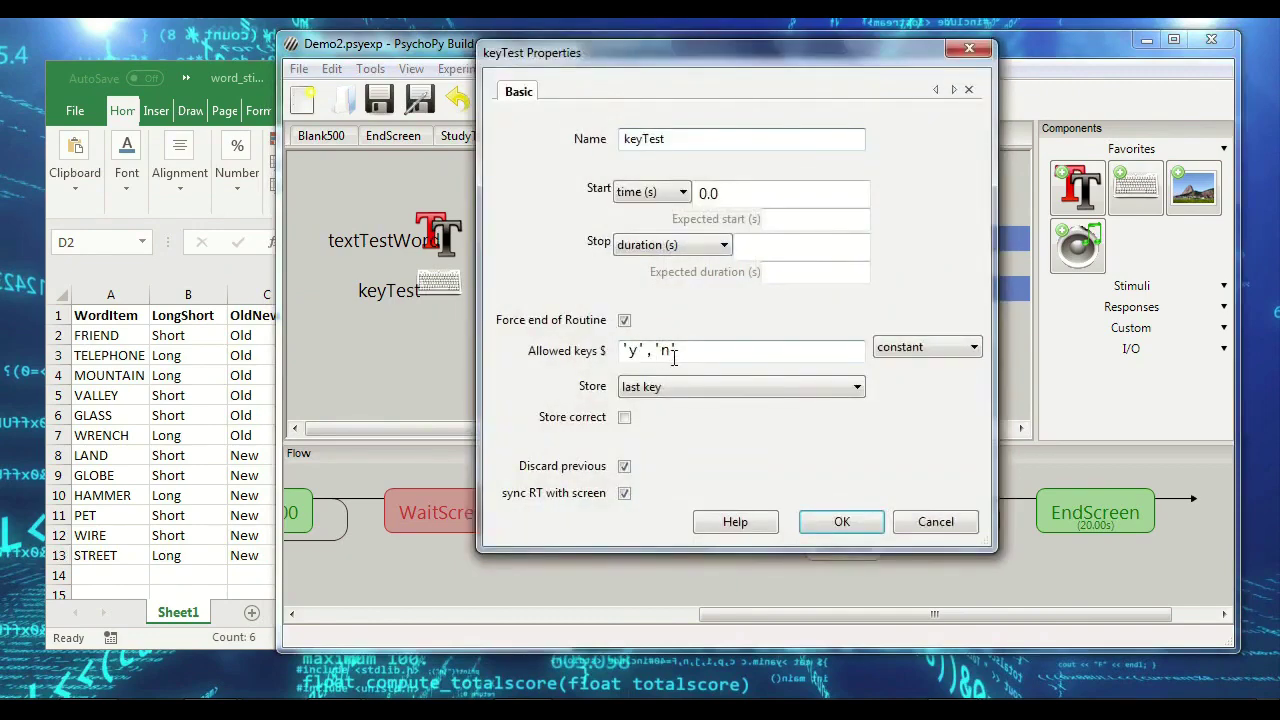
drag(674, 352, 621, 352)
click(948, 523)
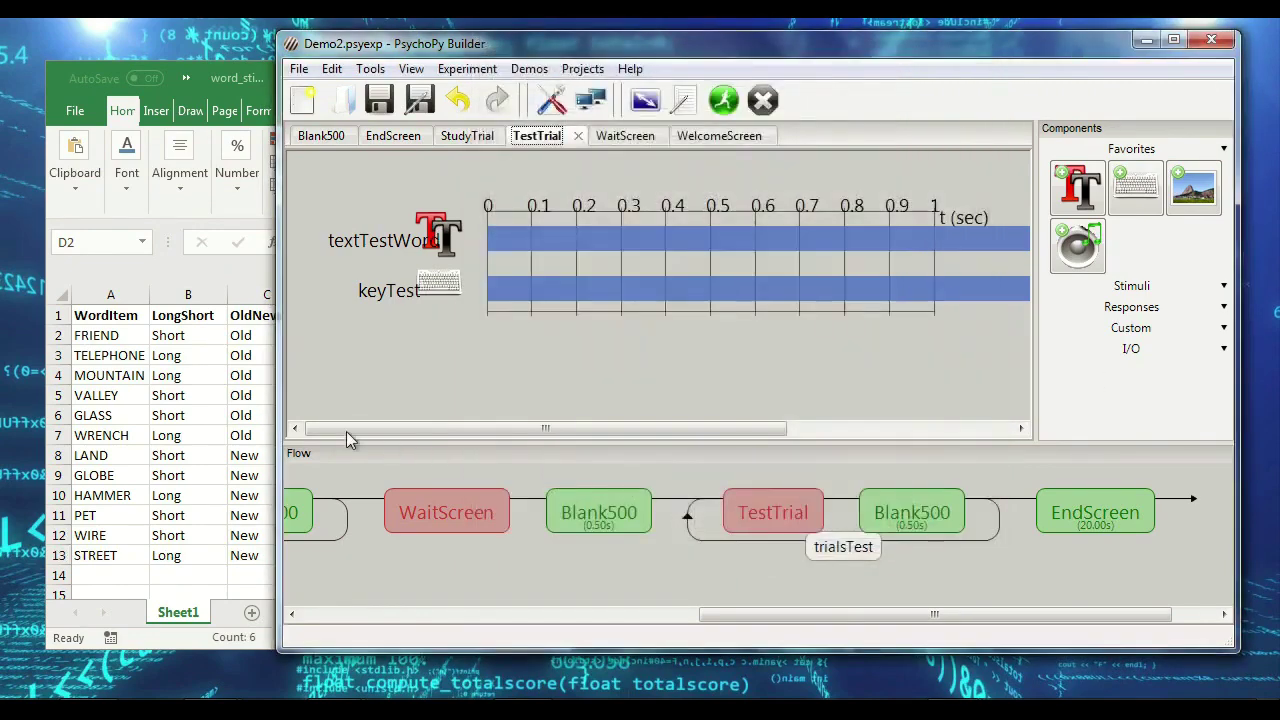
Step: Switch to the word stimuli workbook in Excel and examine the LongShort and OldNew columns
key(alt+Tab)
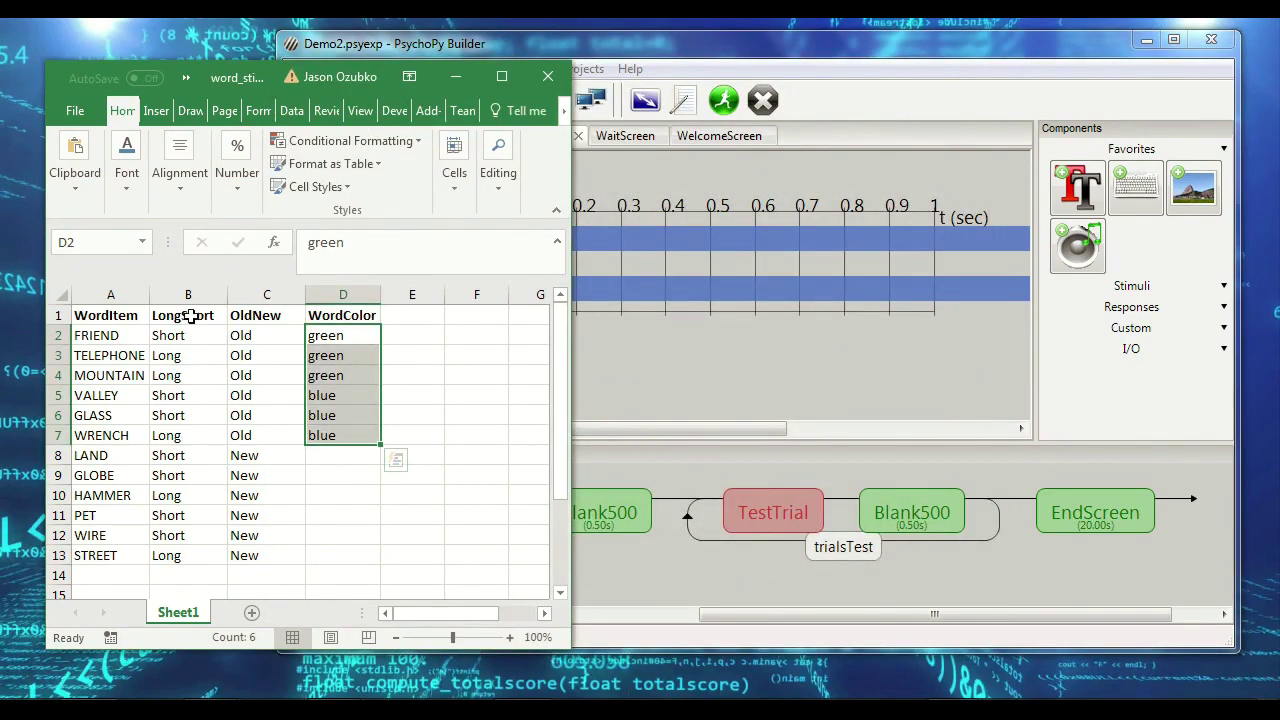
click(190, 316)
click(180, 340)
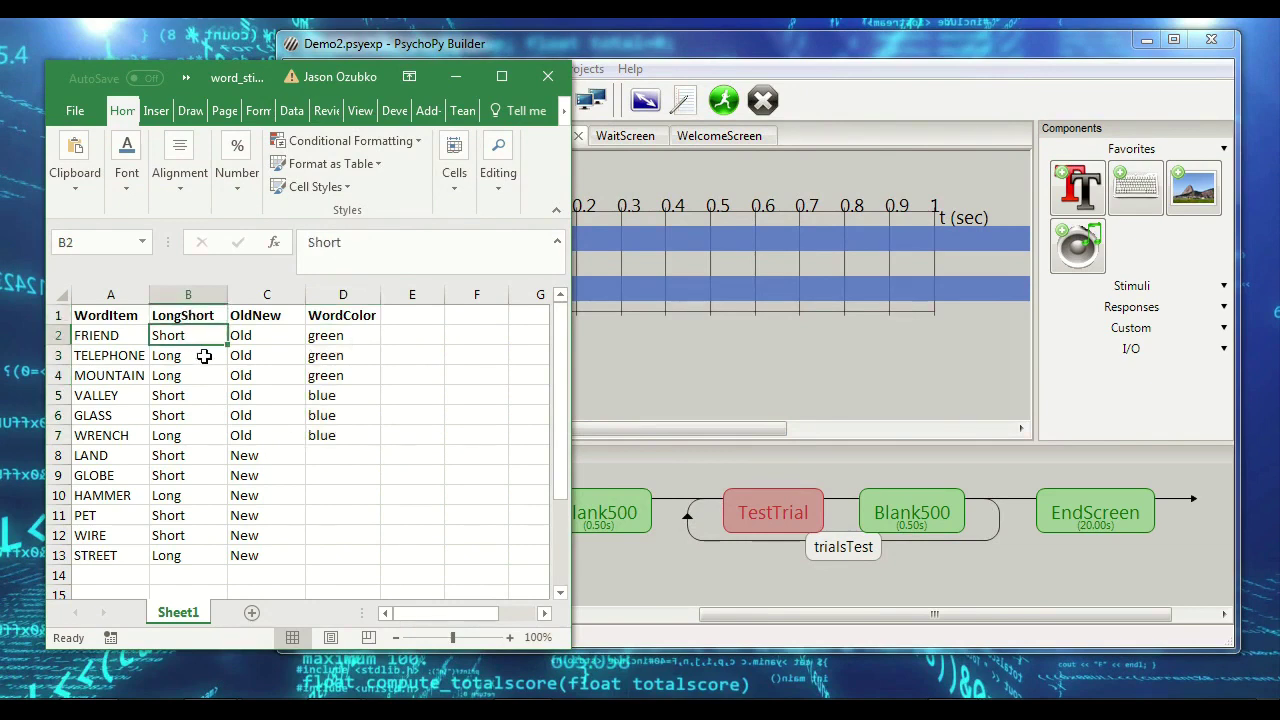
drag(188, 356, 184, 561)
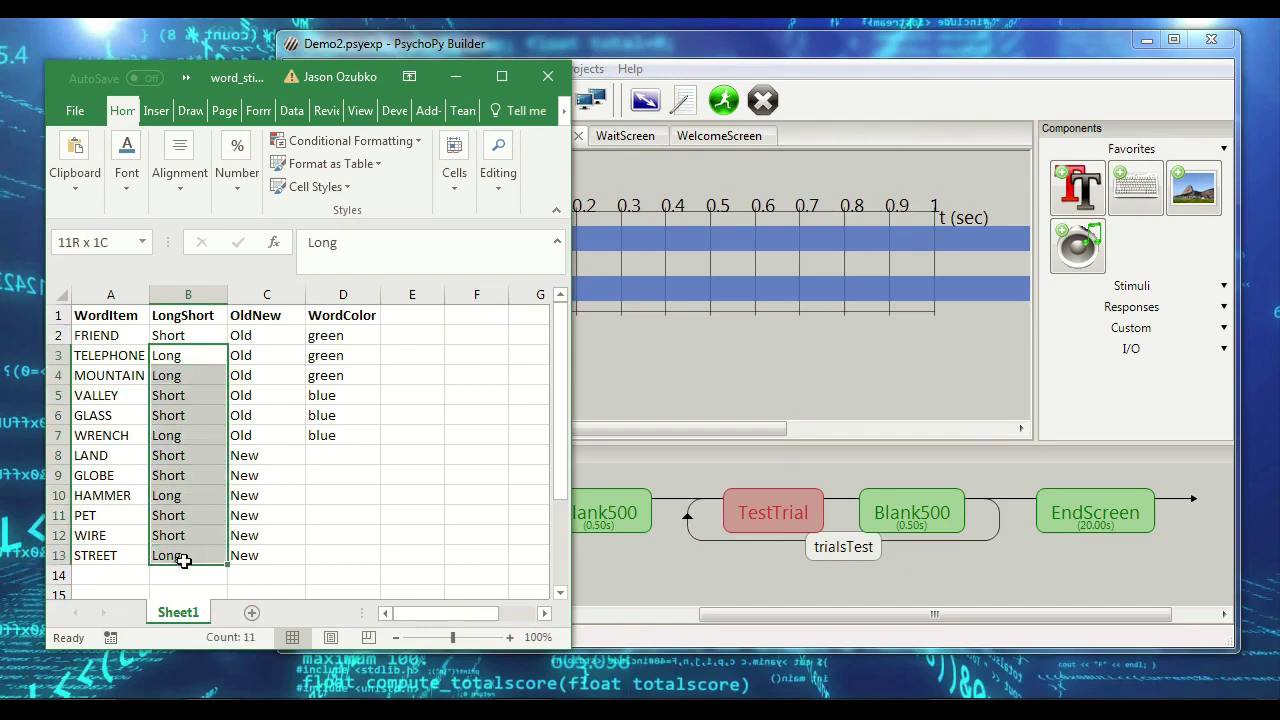
click(263, 311)
drag(263, 311, 267, 560)
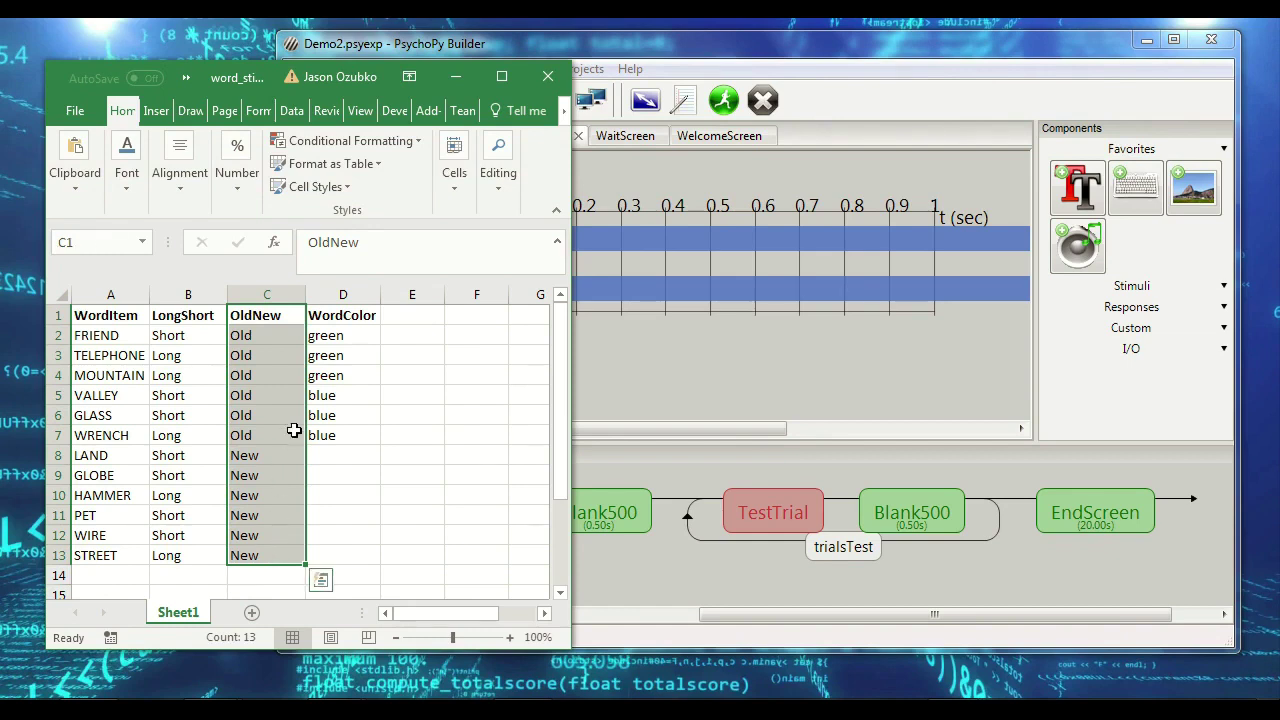
drag(249, 340, 263, 552)
drag(266, 336, 255, 554)
drag(174, 335, 177, 552)
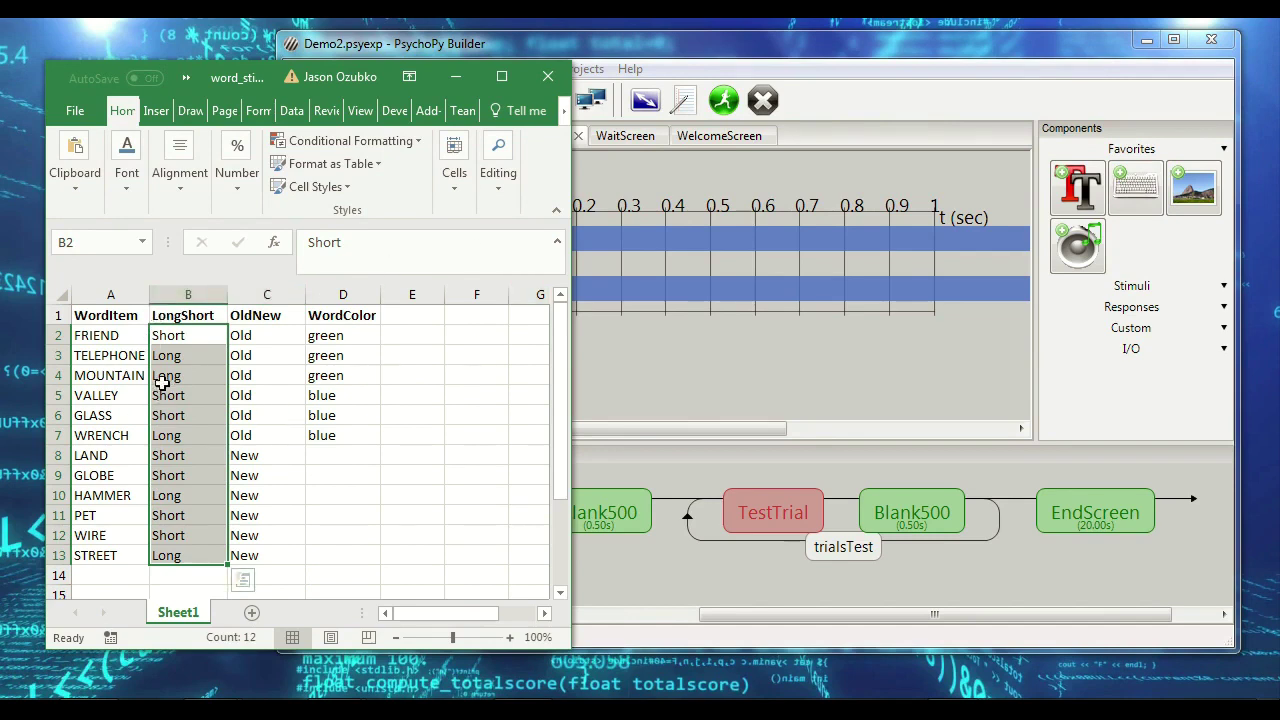
Step: Check how each word in the stimuli list is coded across the LongShort, OldNew and WordColor columns
click(118, 333)
drag(118, 333, 170, 556)
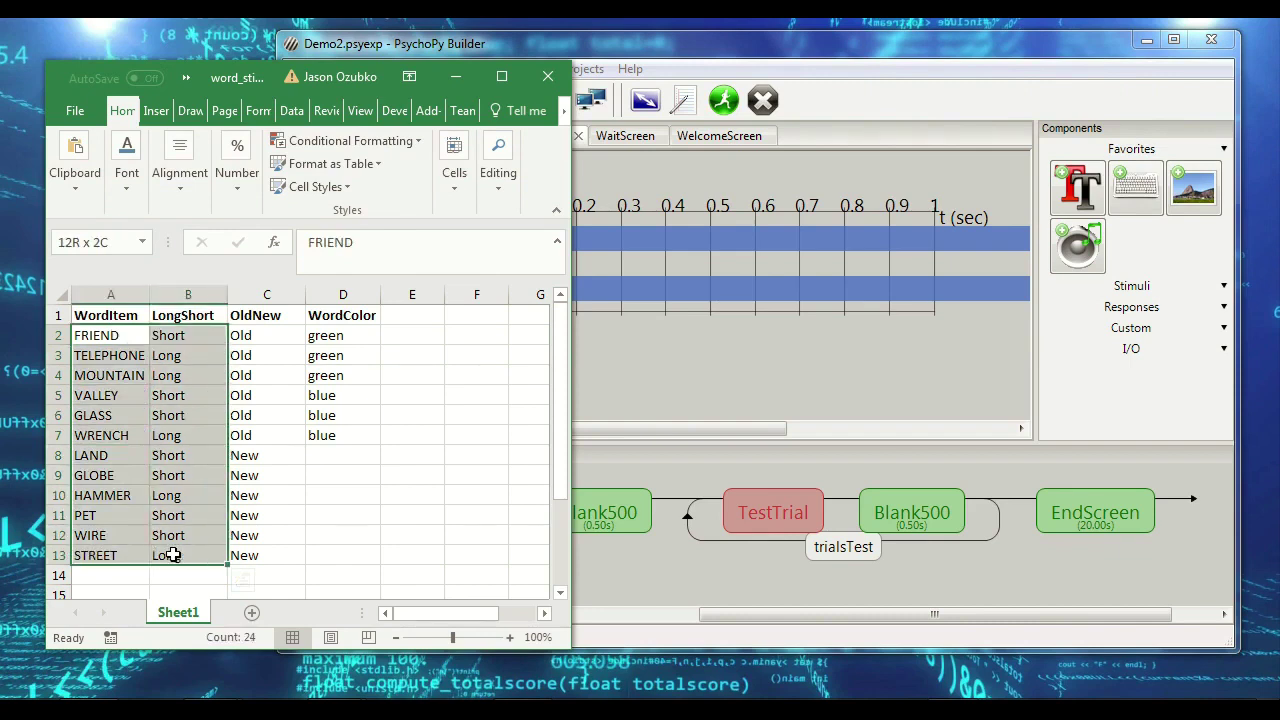
drag(200, 333, 233, 337)
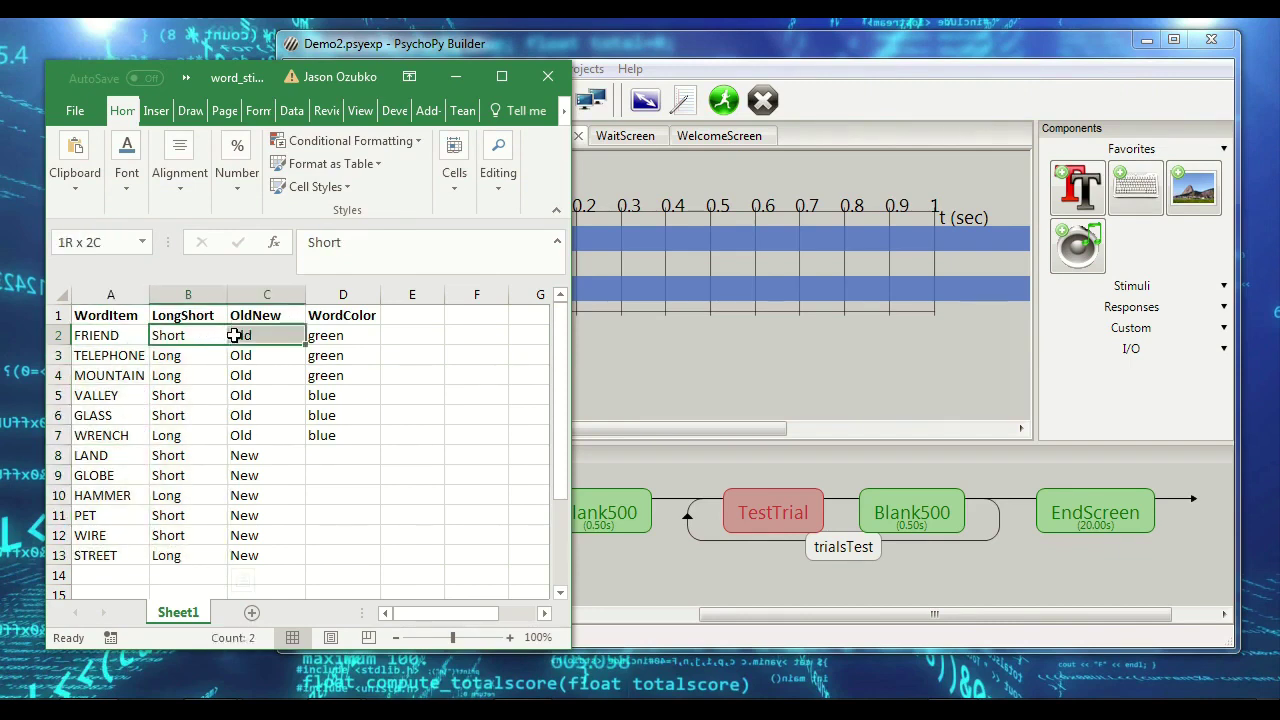
click(184, 332)
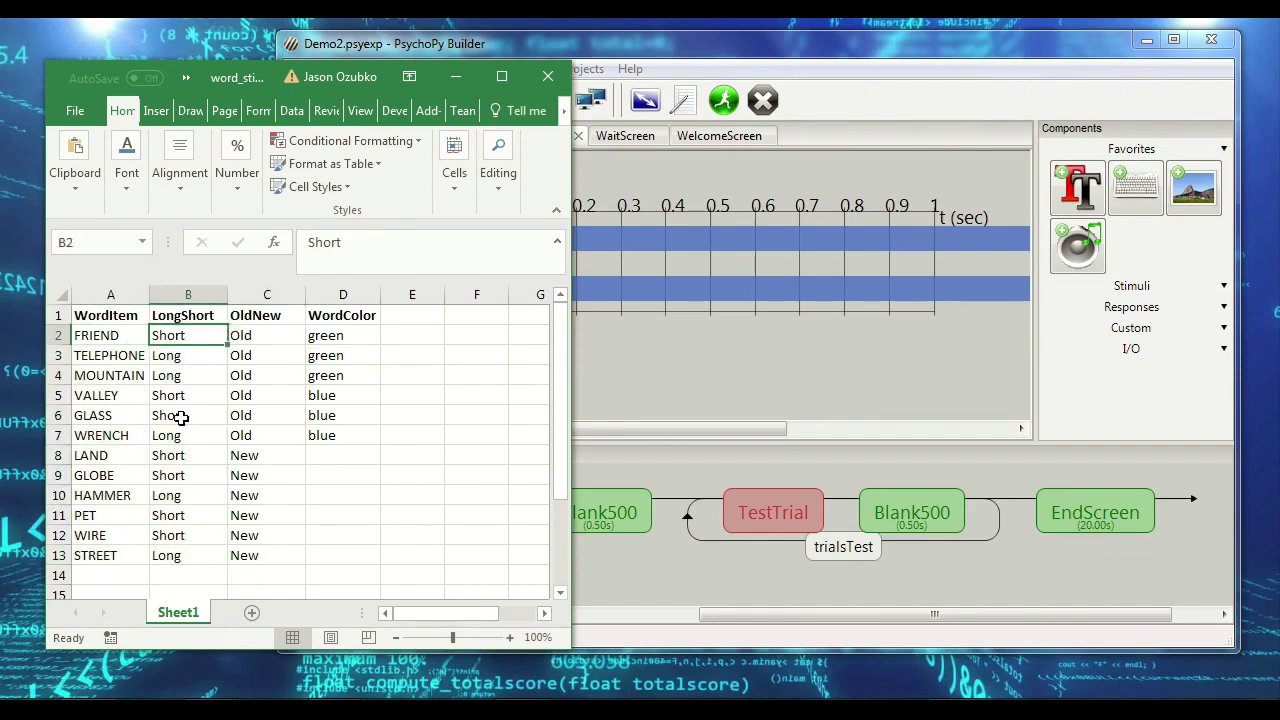
click(174, 452)
click(176, 475)
click(174, 498)
click(174, 515)
click(174, 535)
drag(174, 555, 165, 325)
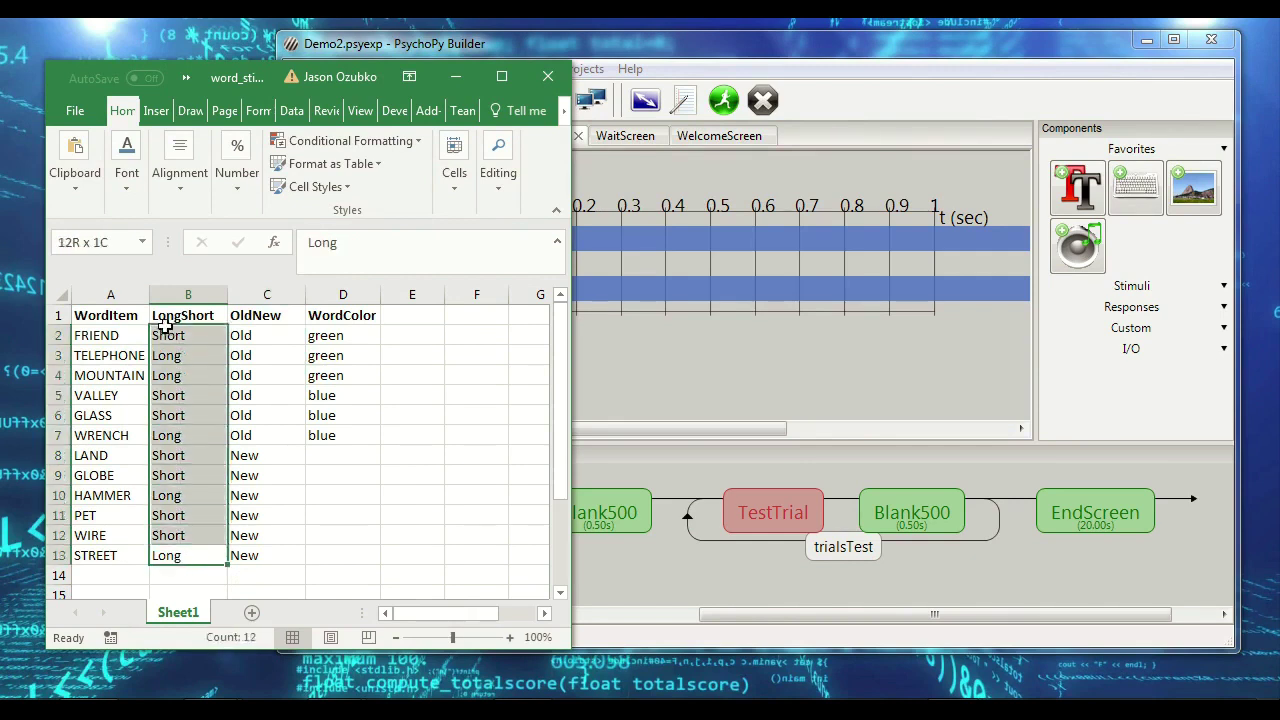
drag(250, 333, 245, 542)
drag(329, 336, 167, 328)
click(326, 553)
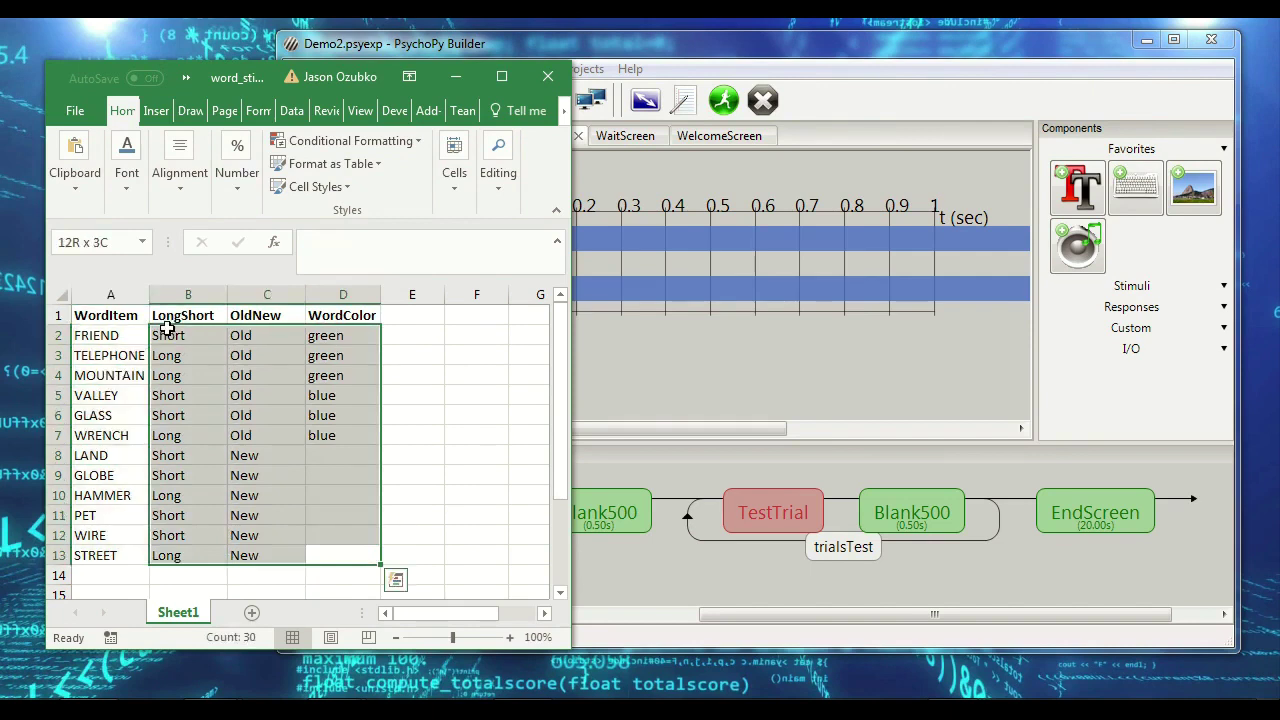
click(165, 334)
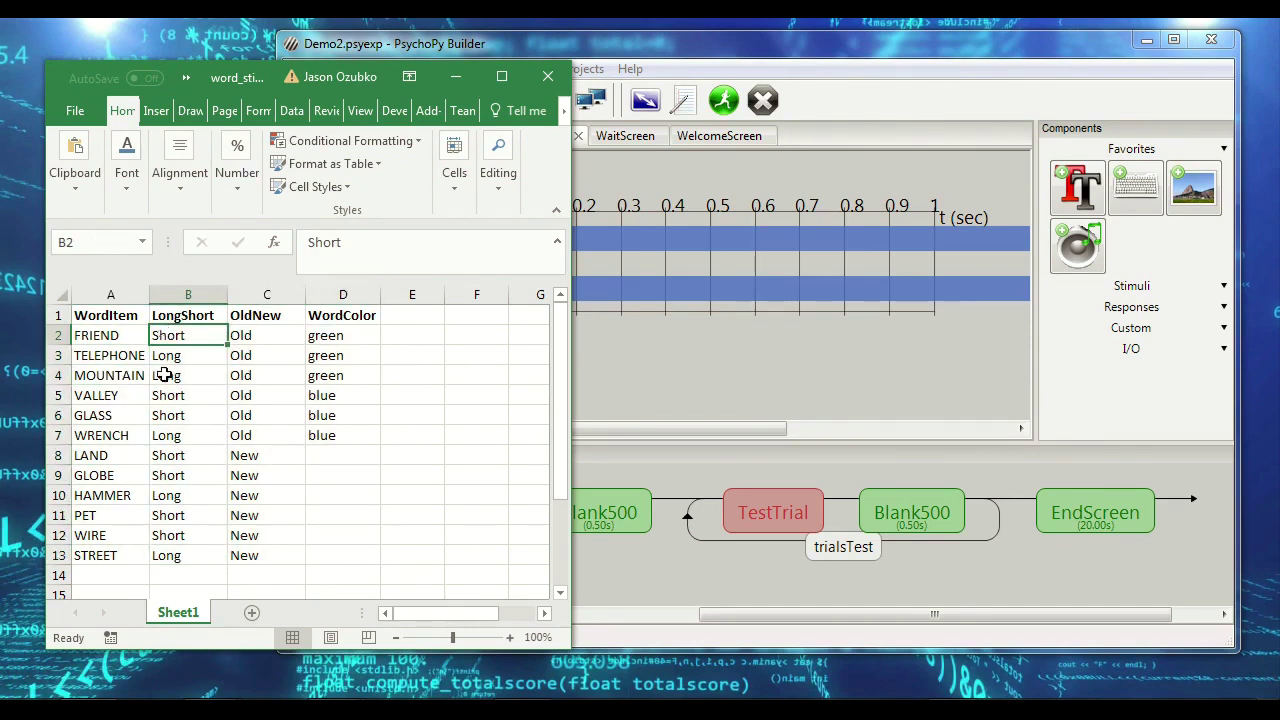
Step: Return to PsychoPy Builder and create a Polygon stimulus component for the TestTrial routine
click(725, 59)
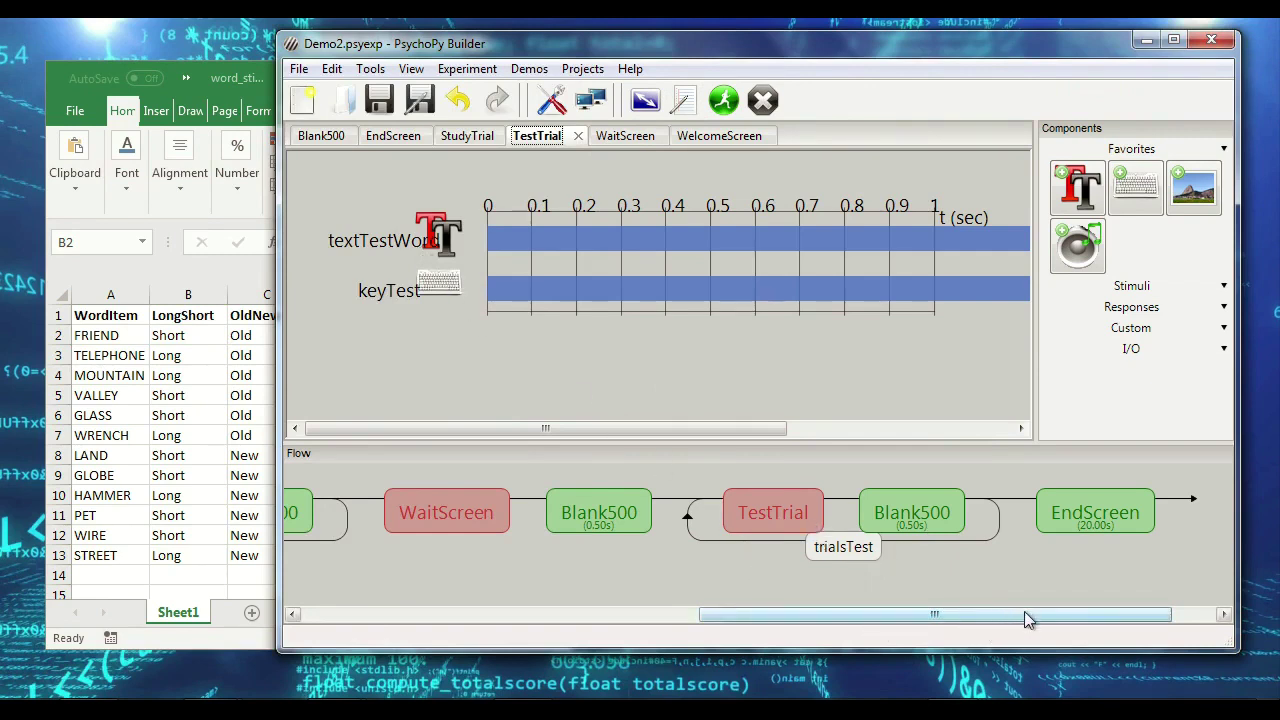
scroll(1025, 612, right, 2)
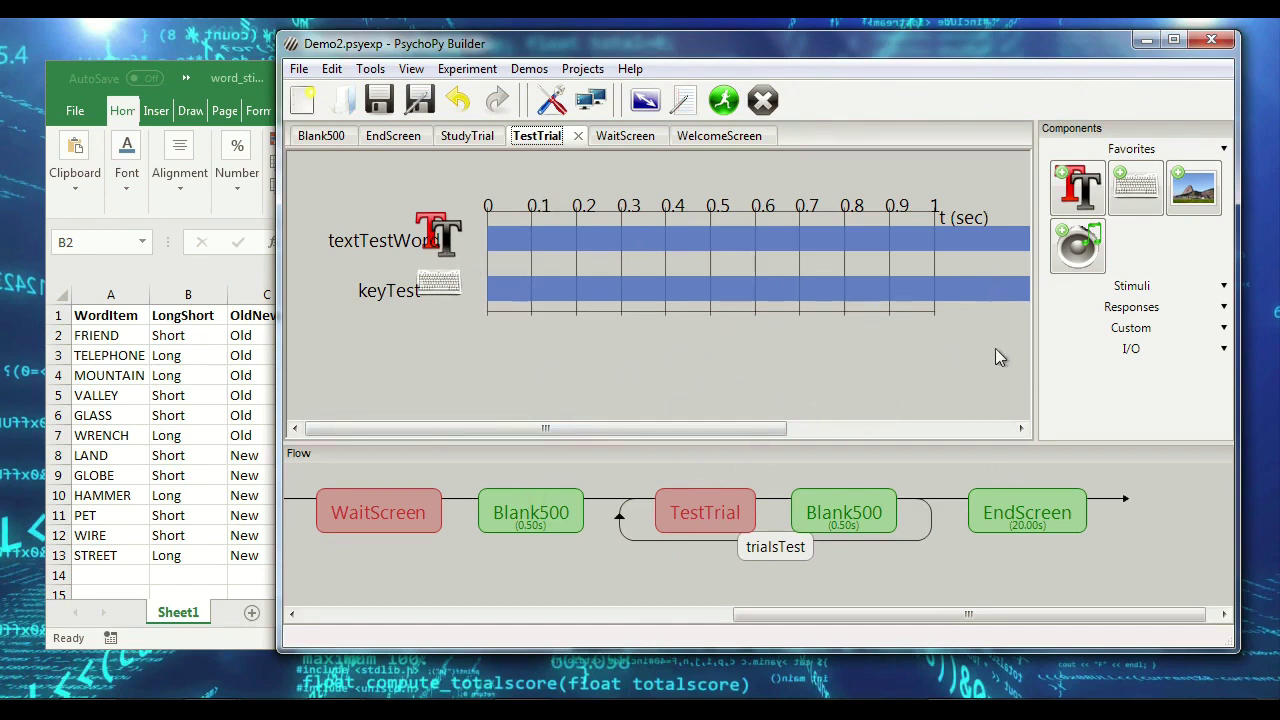
click(1223, 330)
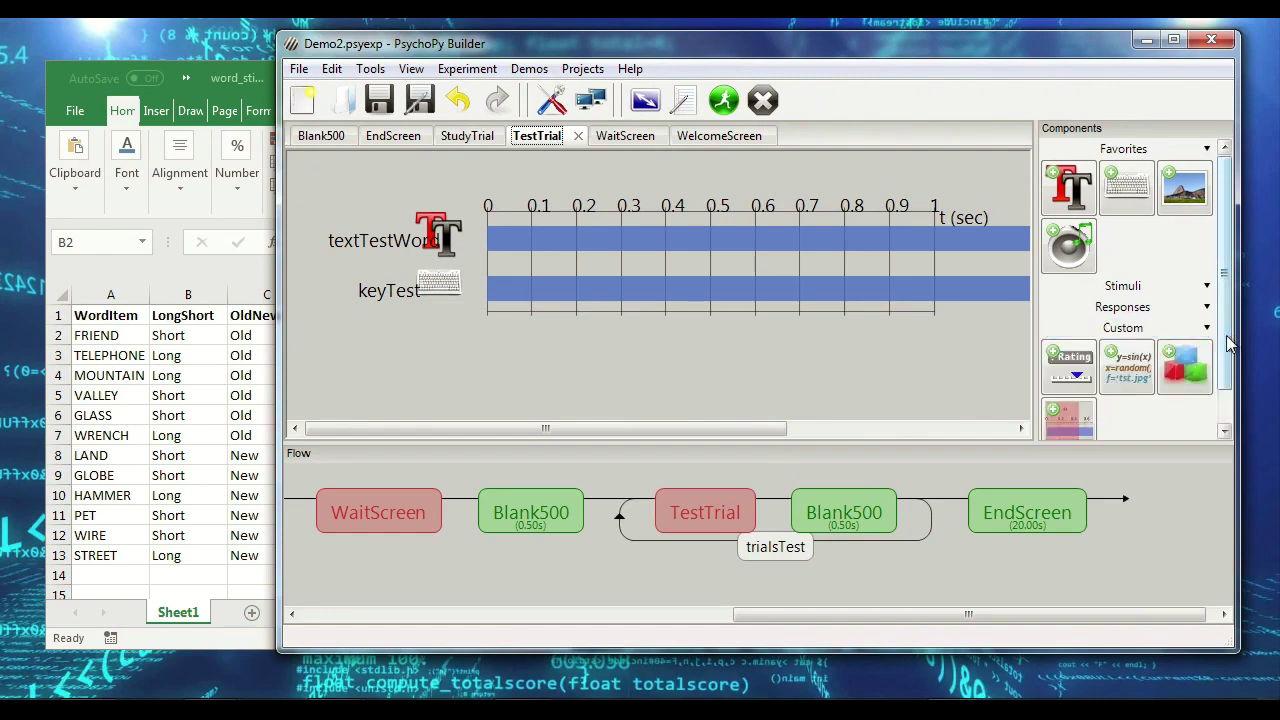
click(1207, 285)
drag(1231, 272, 1231, 330)
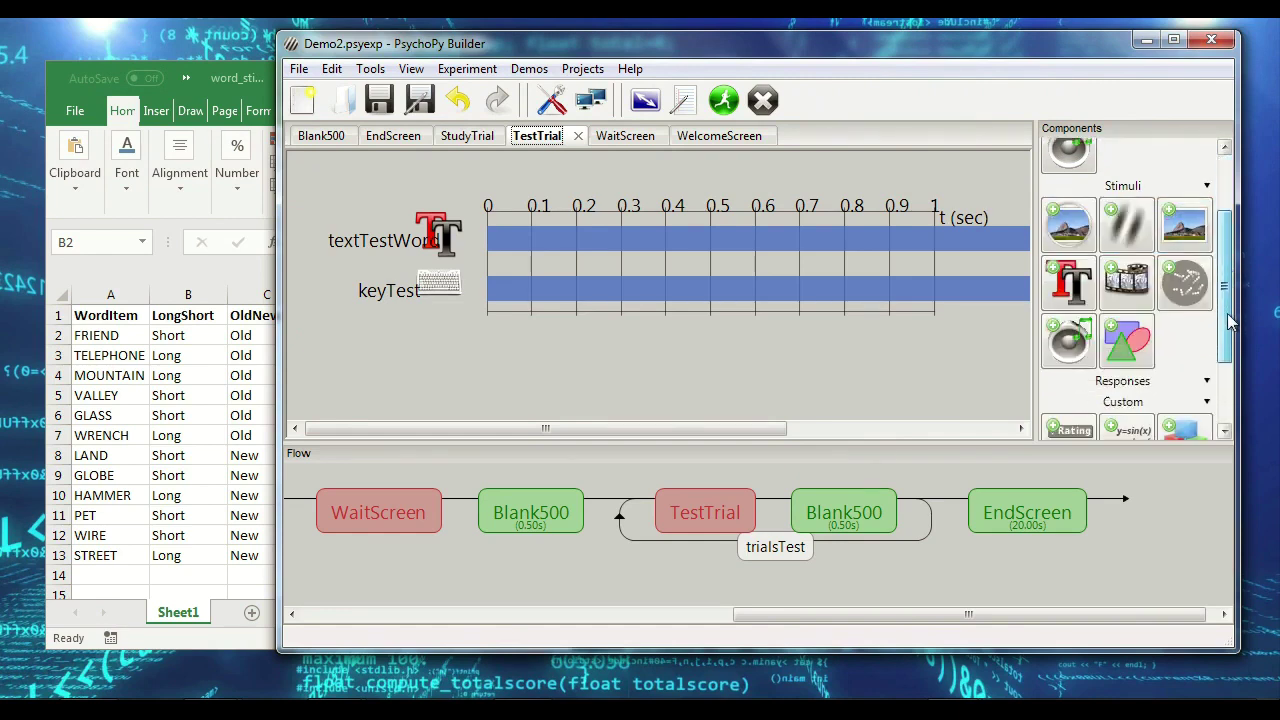
click(1130, 345)
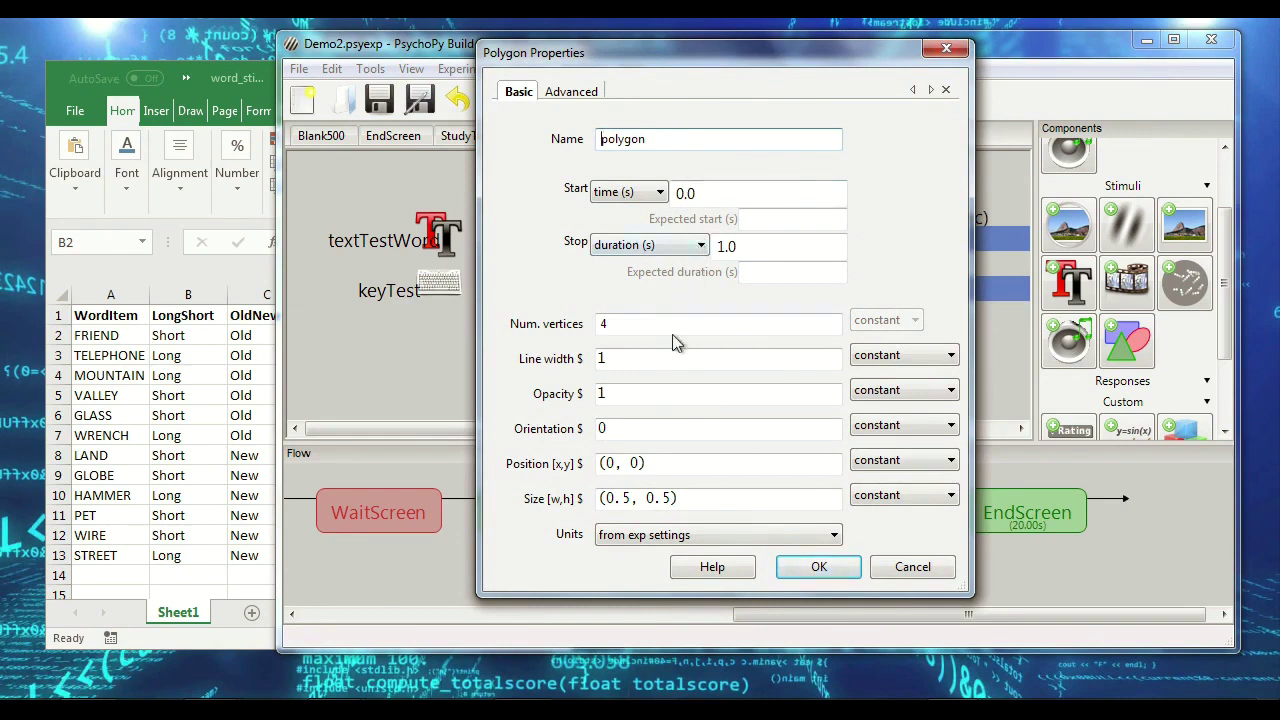
Step: Set the polygon's fill color to black, add it to the TestTrial routine, and run the experiment
click(613, 325)
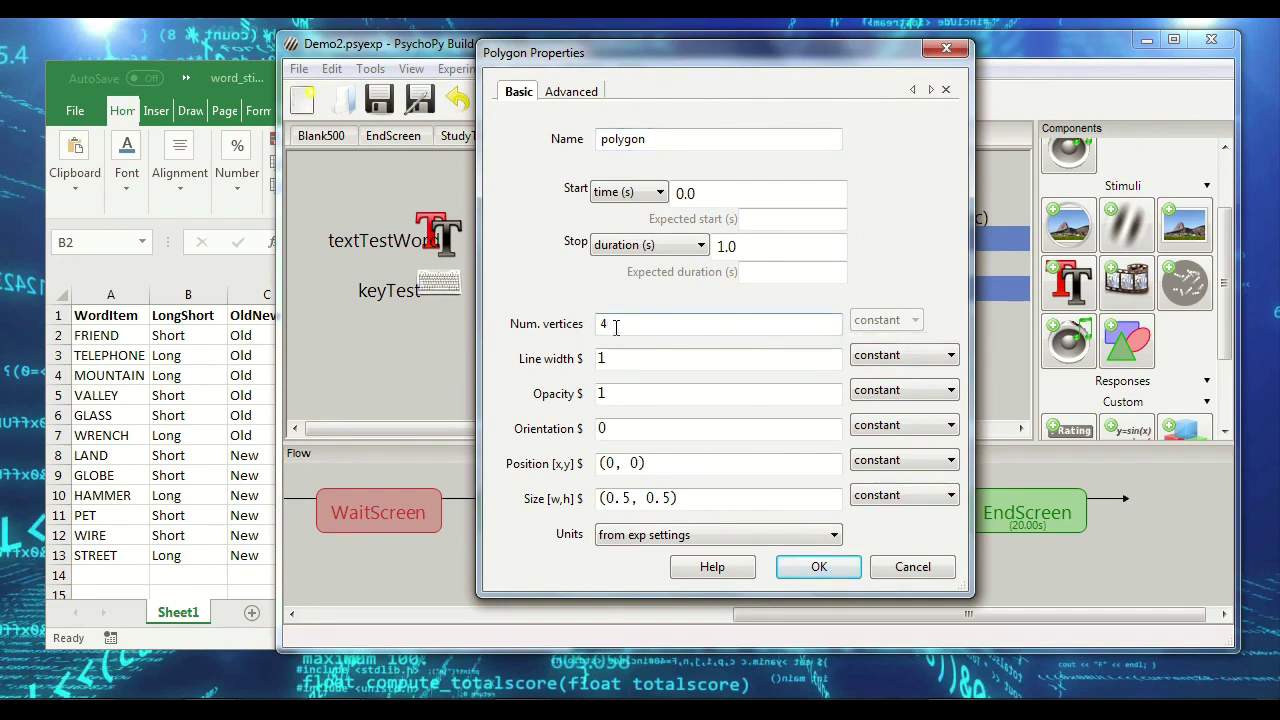
click(572, 91)
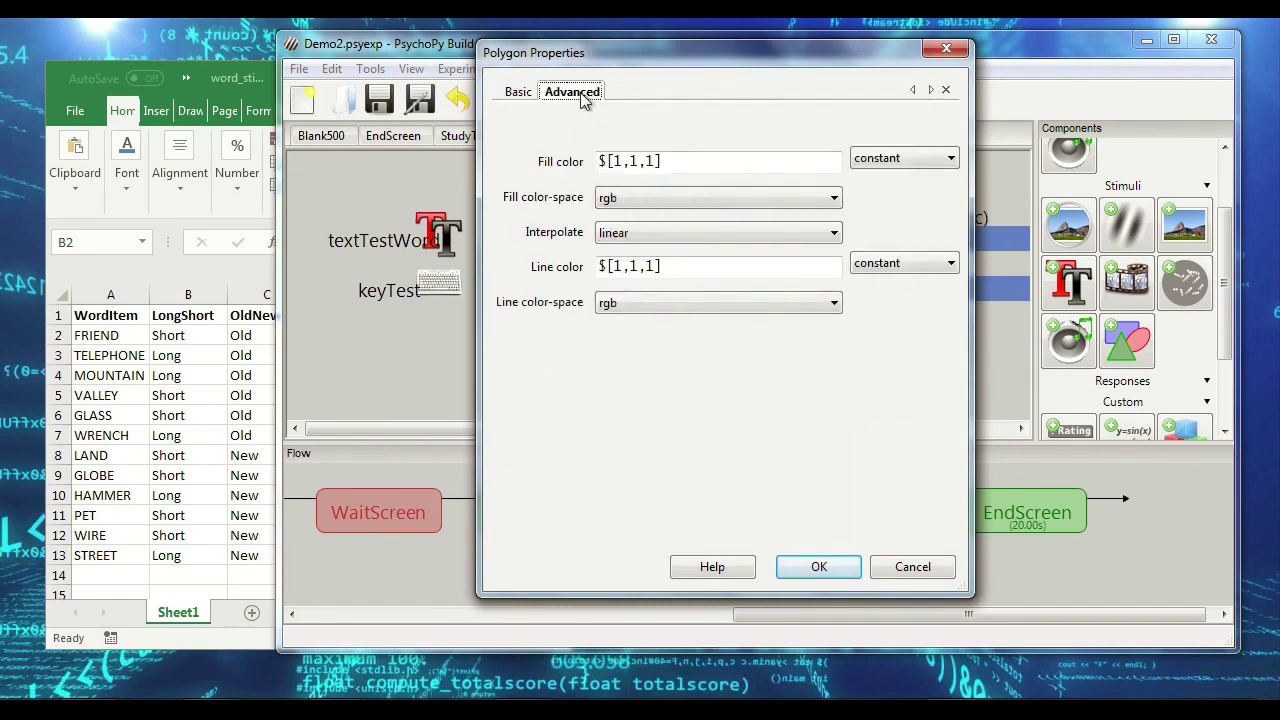
triple_click(616, 168)
text(black)
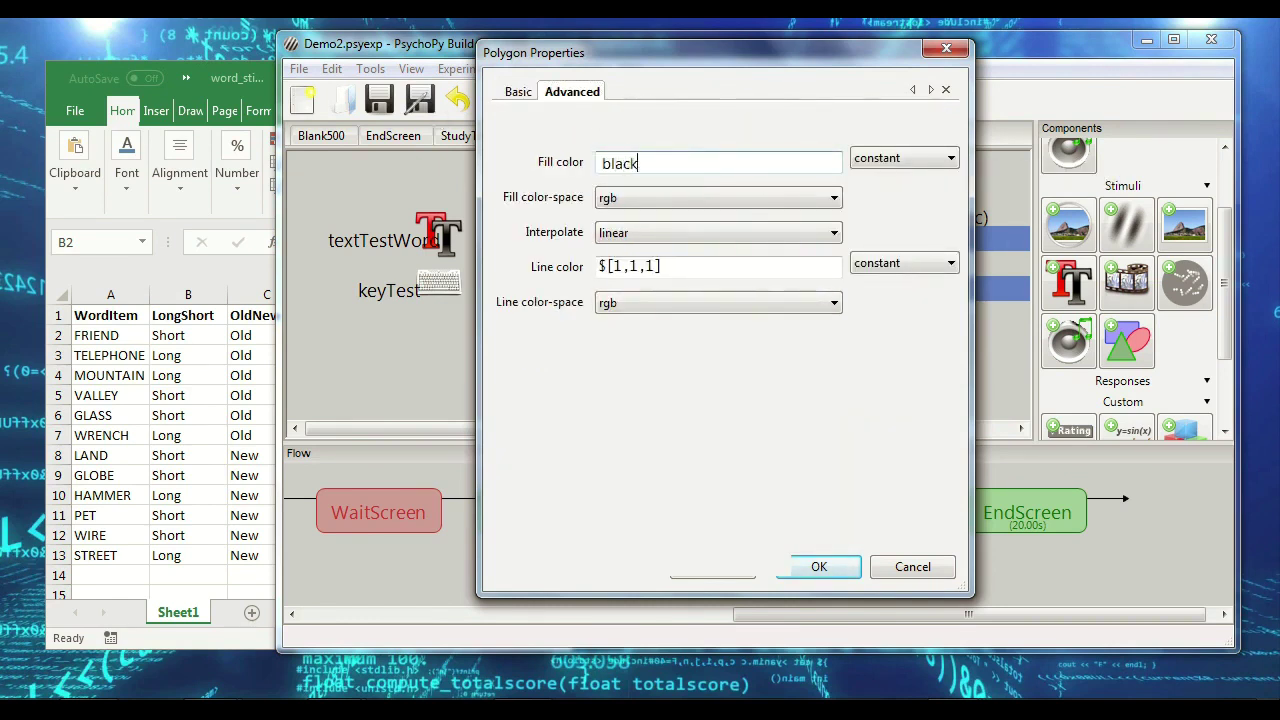
triple_click(630, 266)
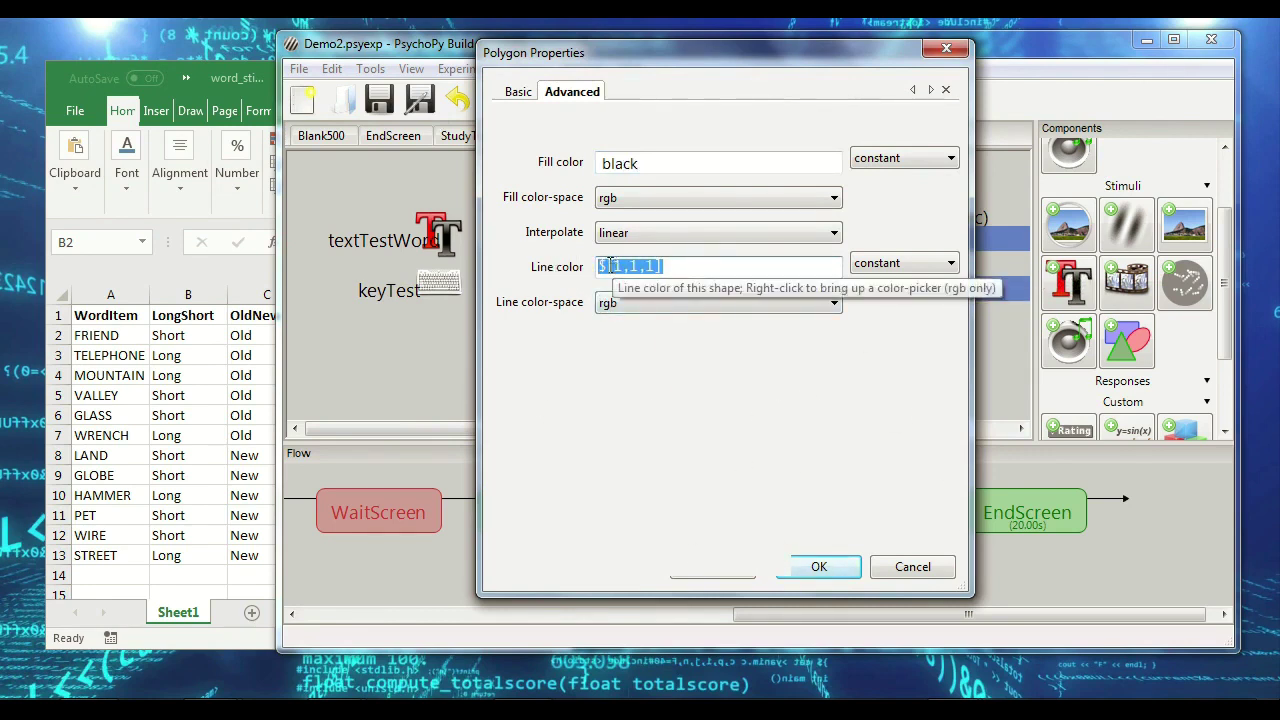
click(819, 567)
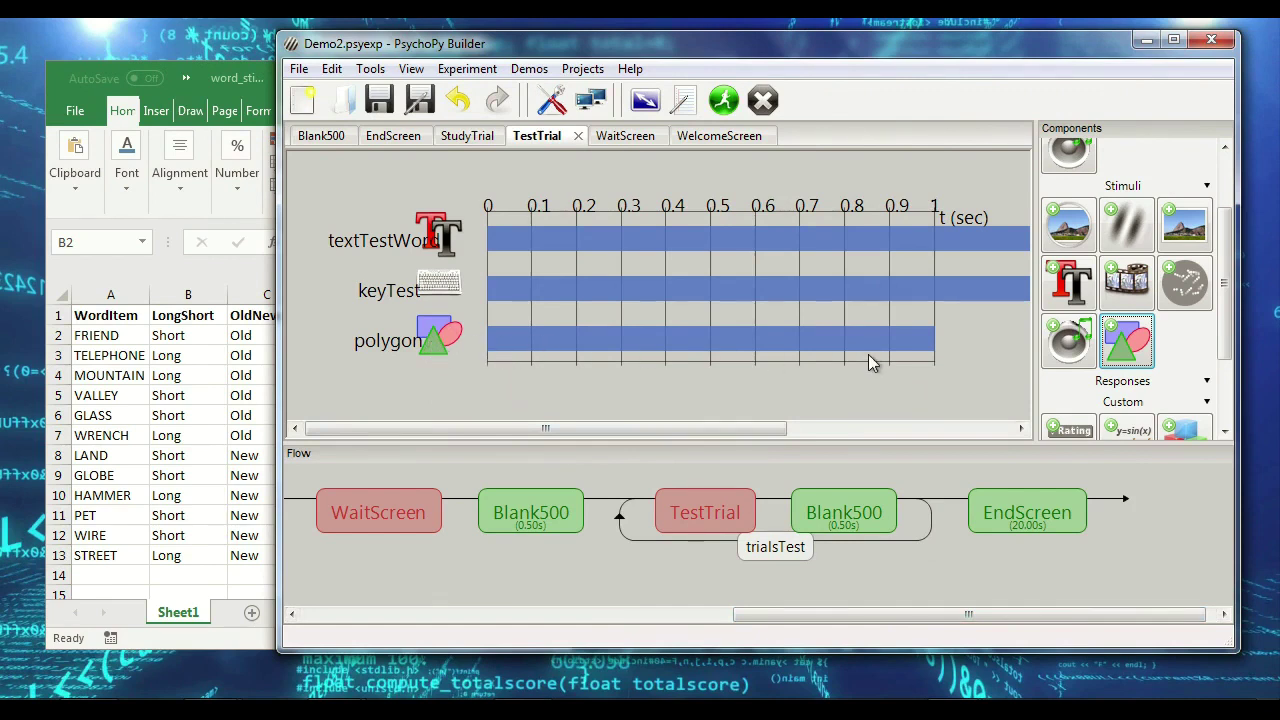
click(714, 108)
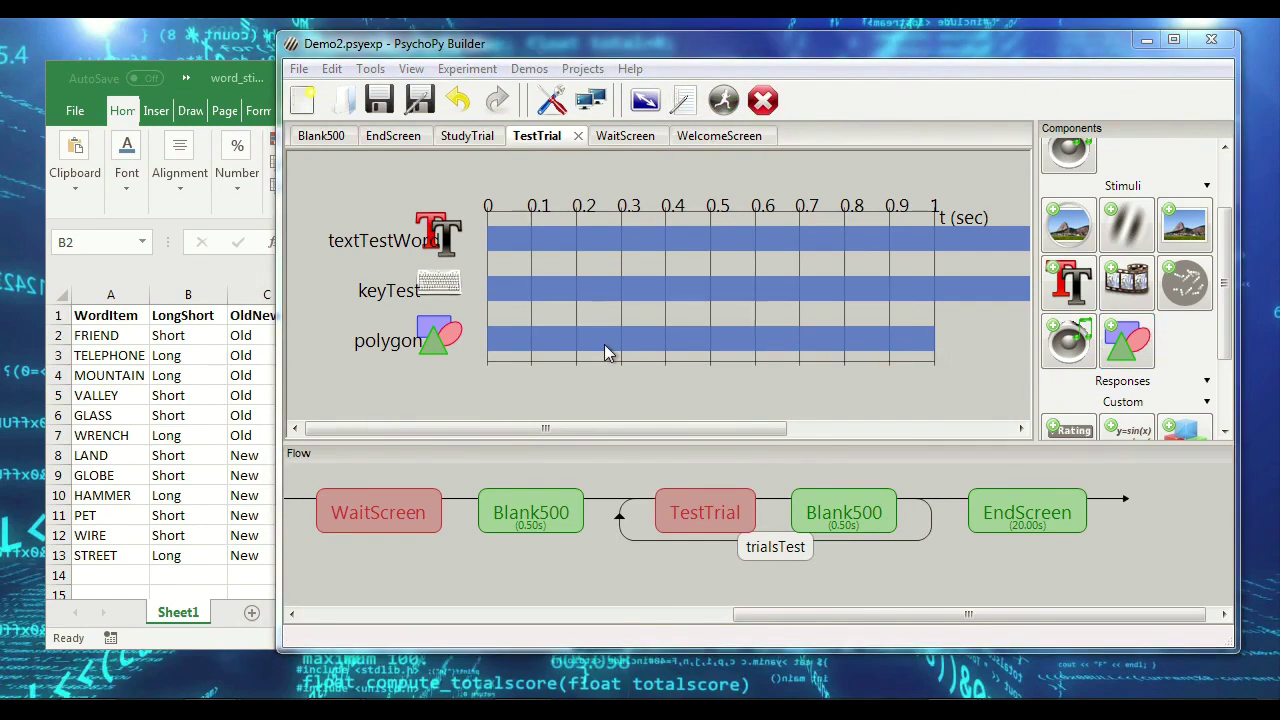
Step: Advance through the running experiment's screens to check the word display in the test trials, and quit the run
key(space)
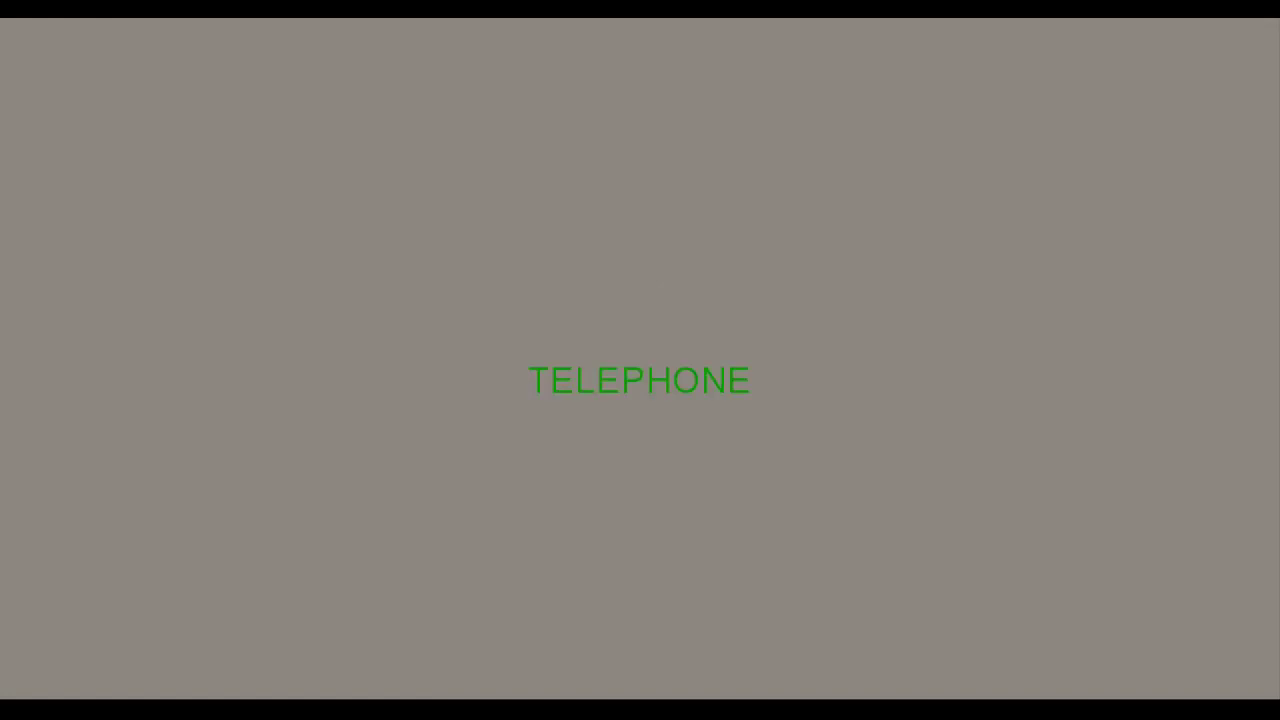
key(Down)
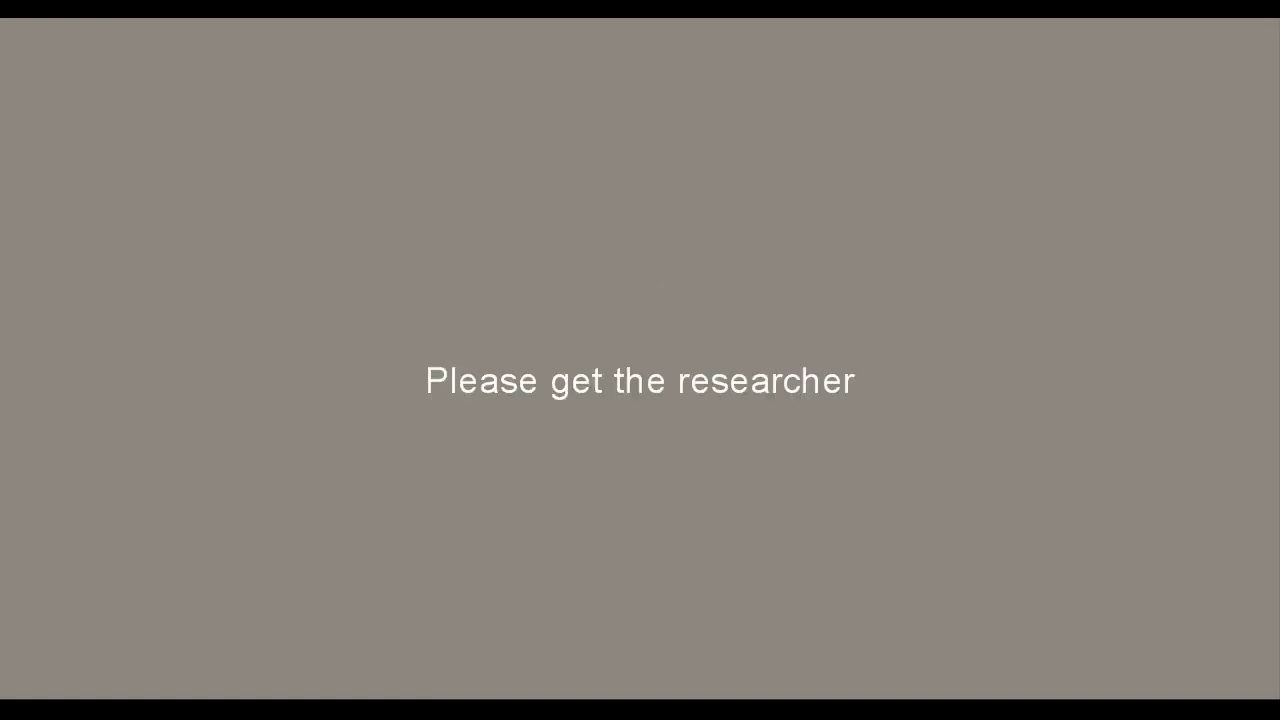
key(space)
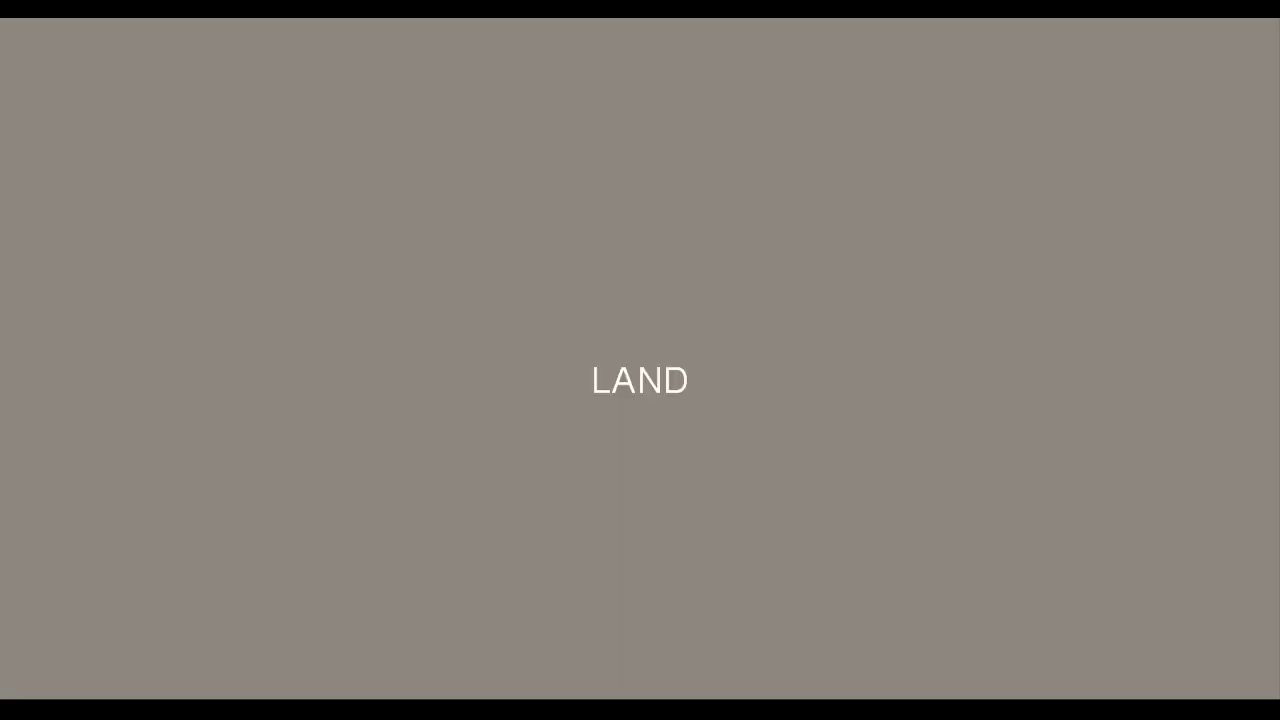
key(Escape)
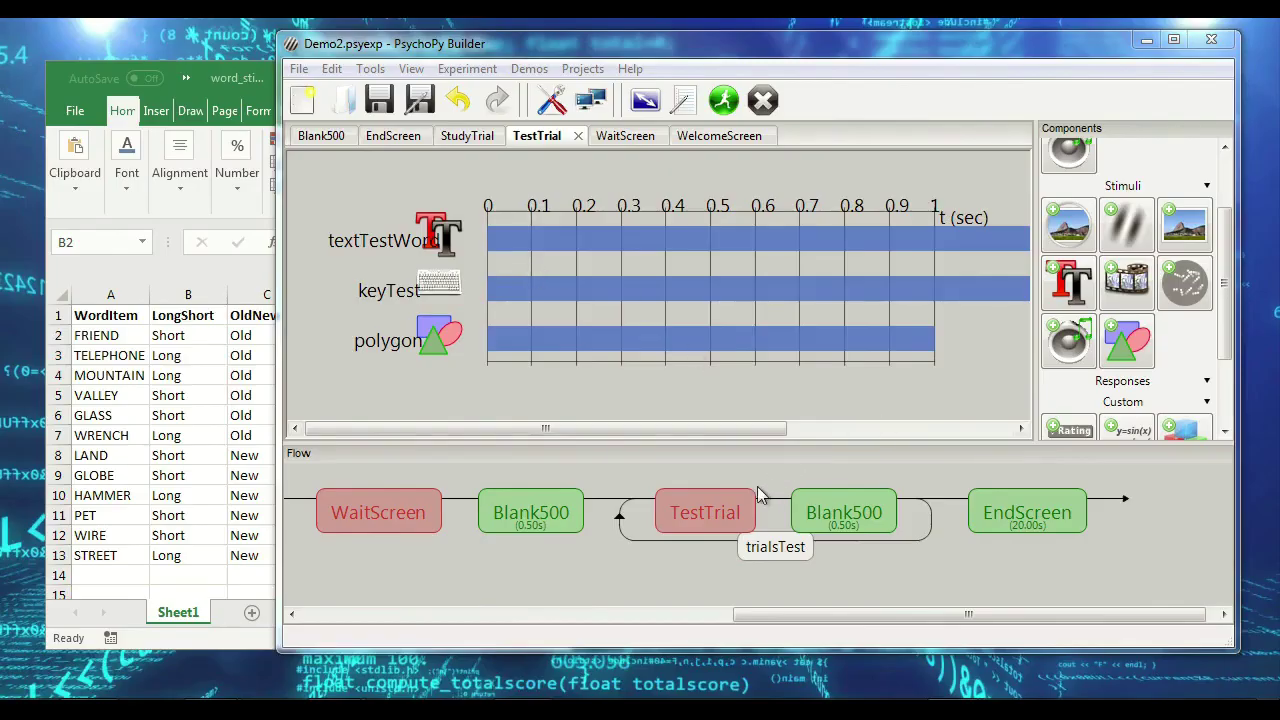
Step: Set the line color of the TestTrial polygon to black
click(436, 340)
click(567, 95)
drag(680, 272, 432, 255)
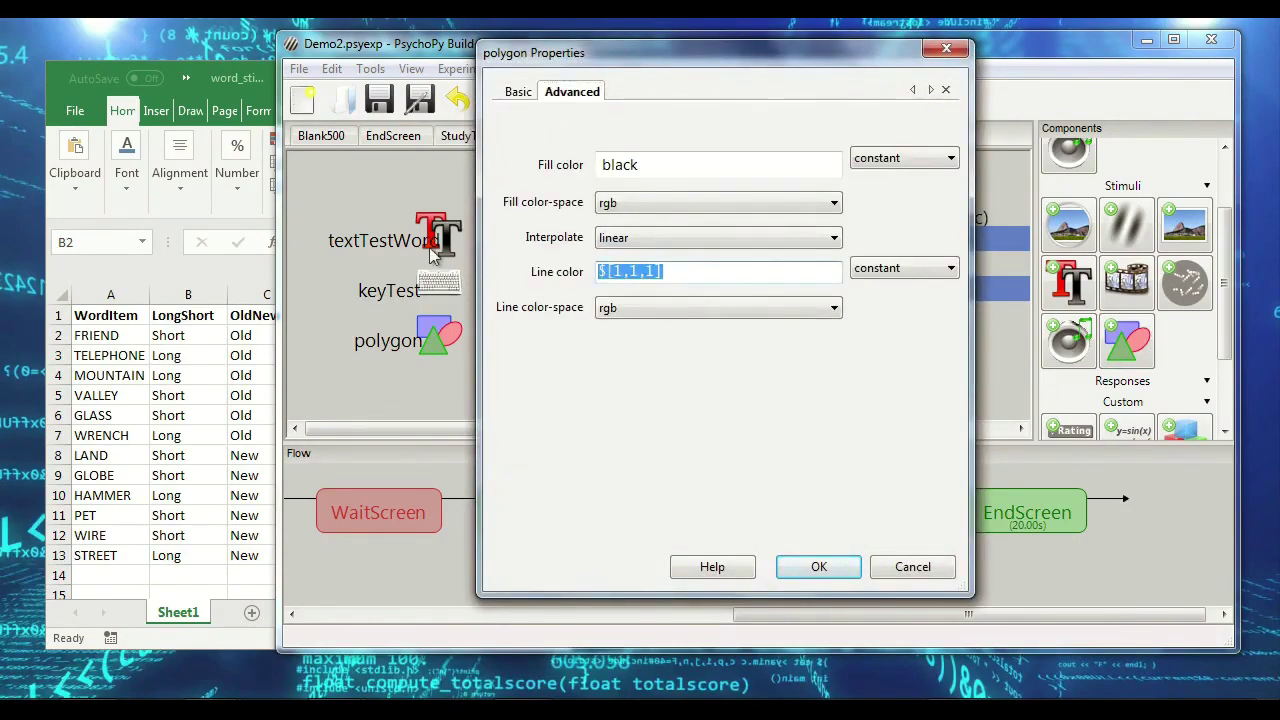
text(black)
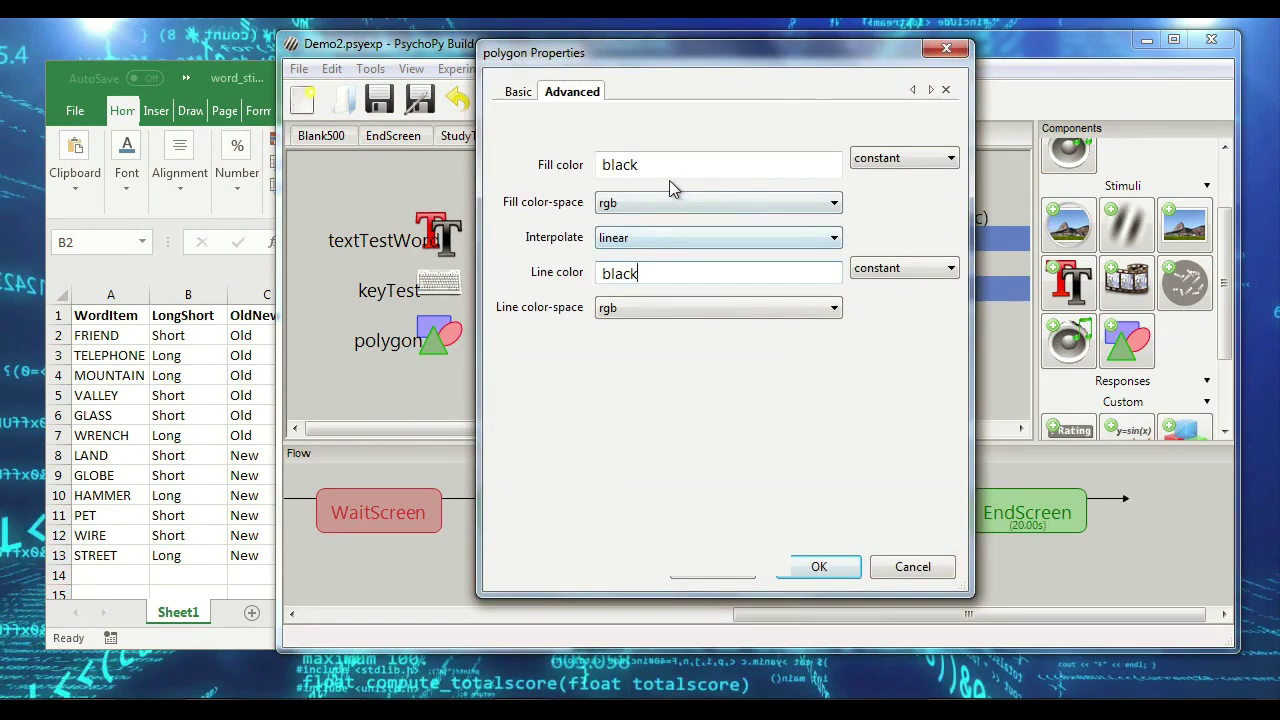
click(849, 568)
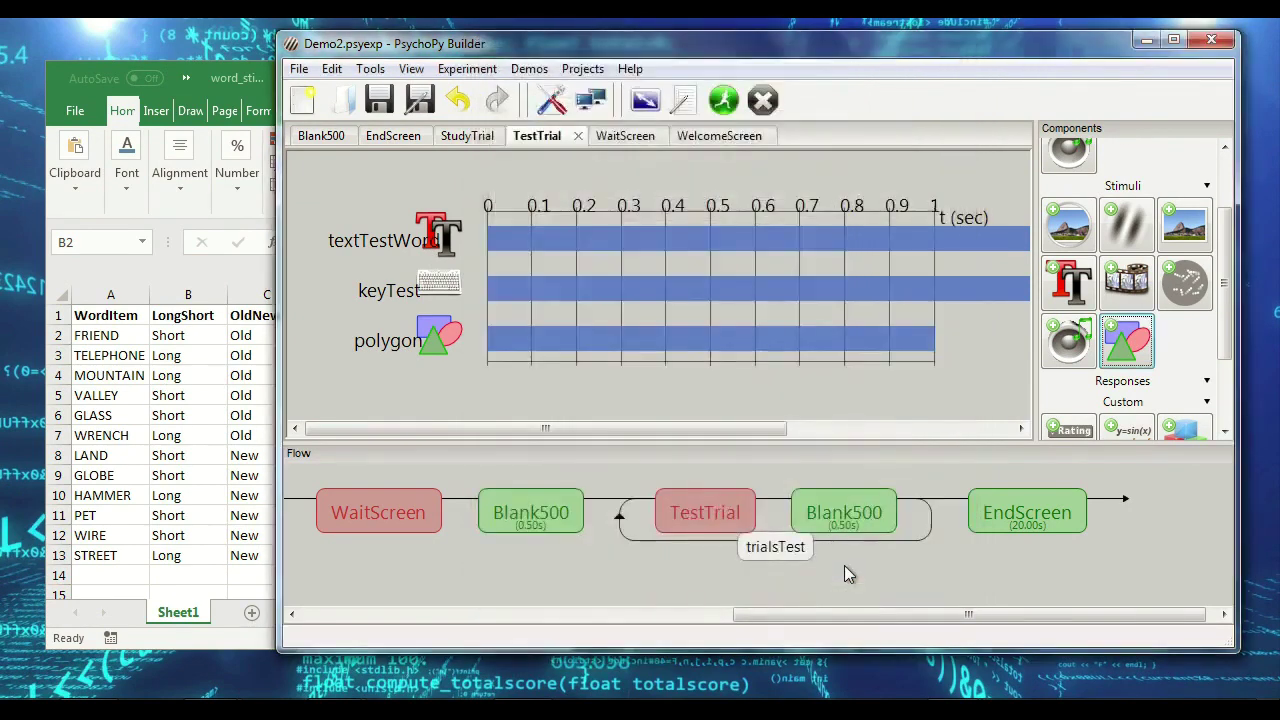
Step: Clear the TestTrial polygon's stop duration and move the polygon to the top of the routine's component order
click(443, 346)
double_click(757, 250)
key(BackSpace)
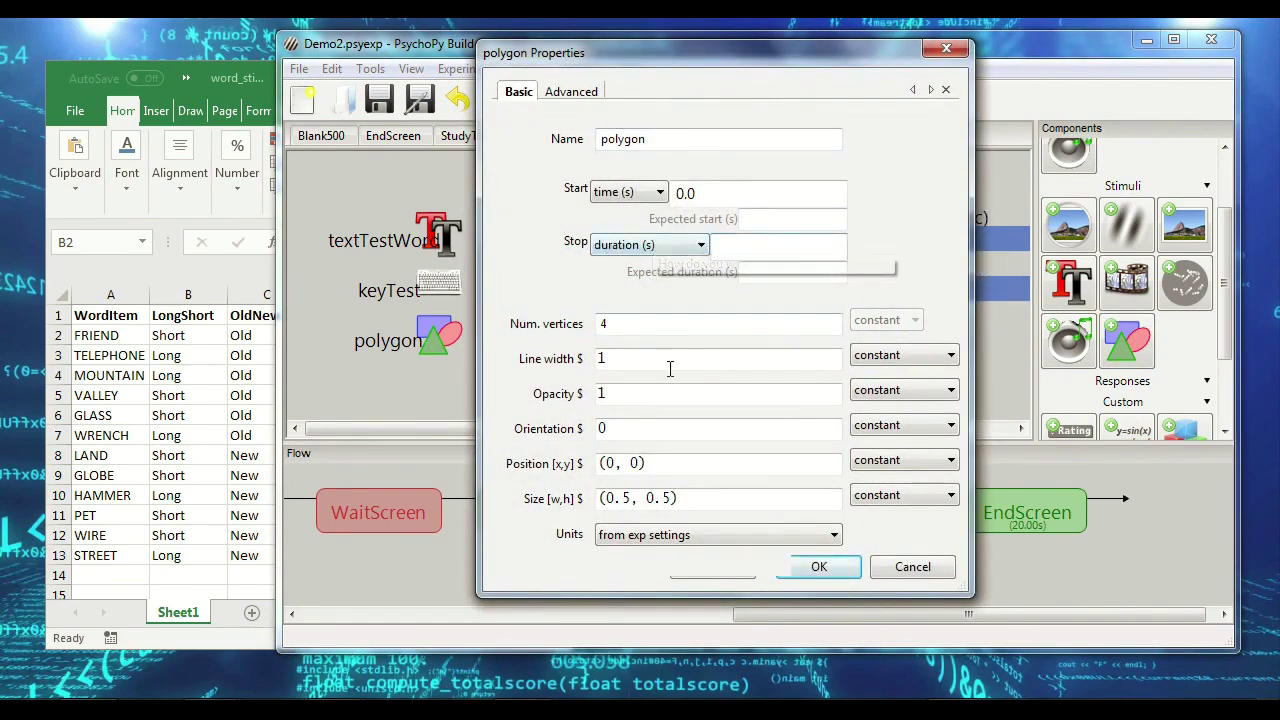
click(819, 567)
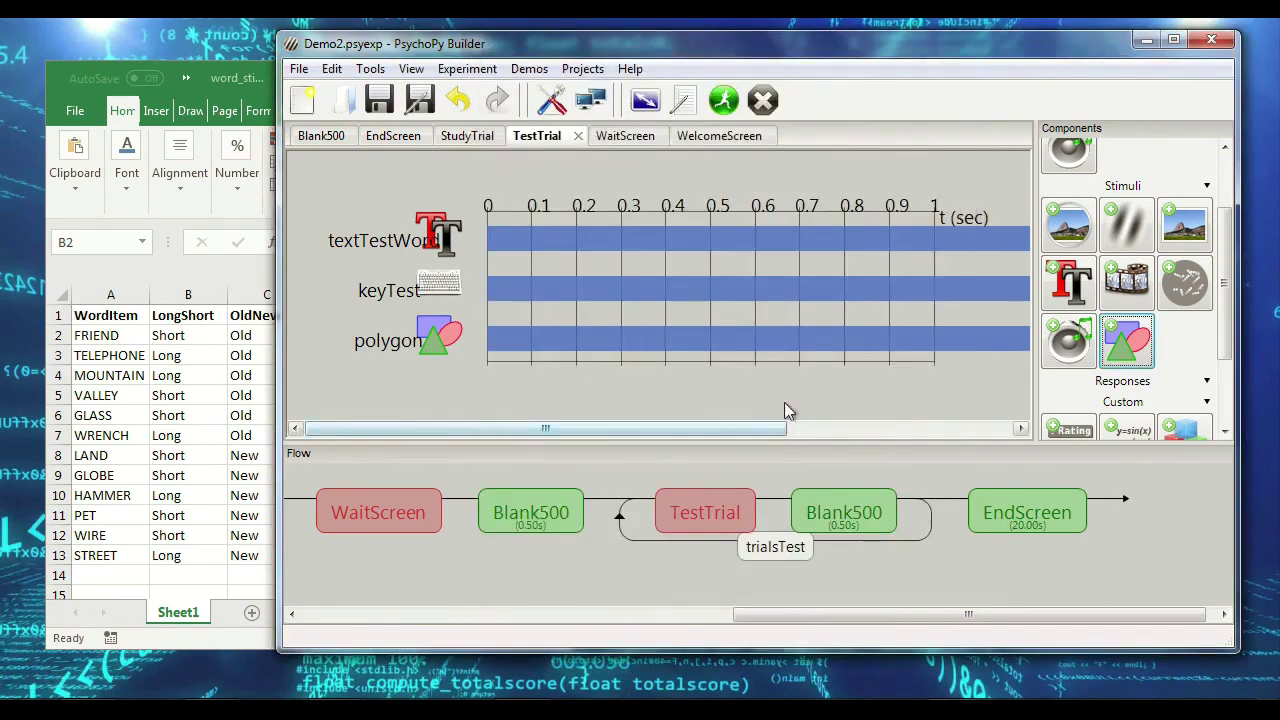
right_click(441, 342)
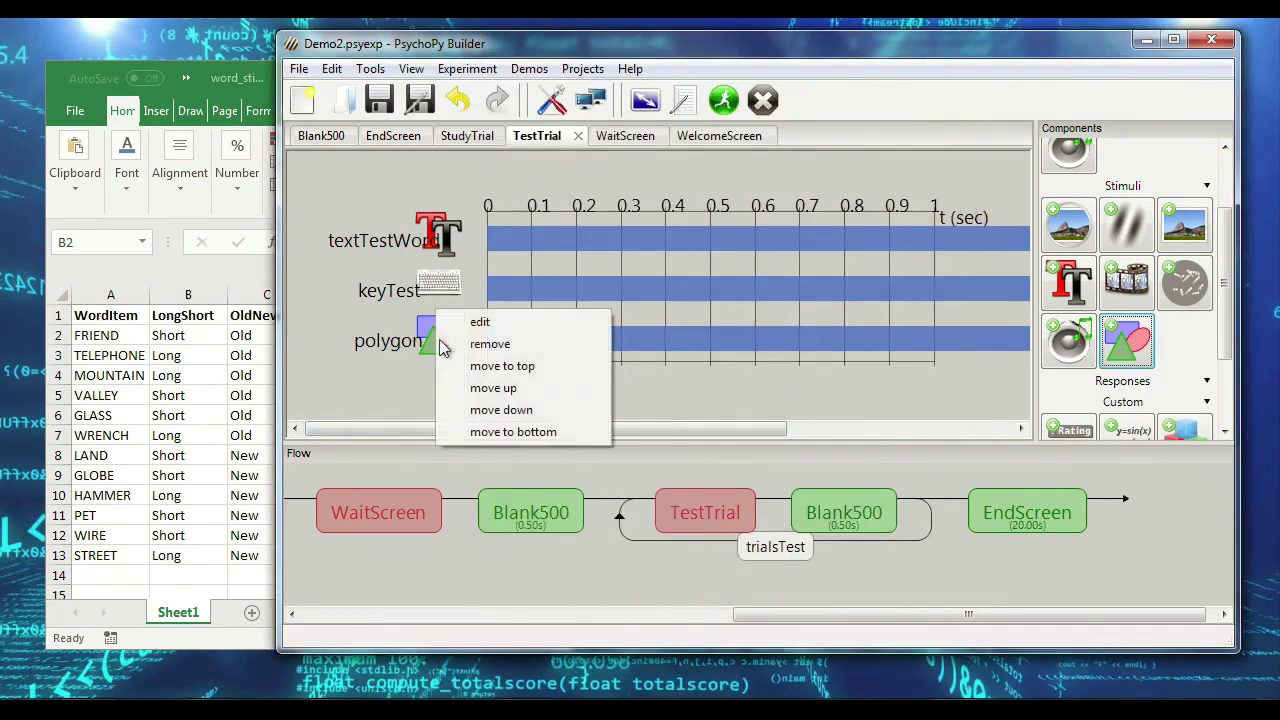
click(490, 366)
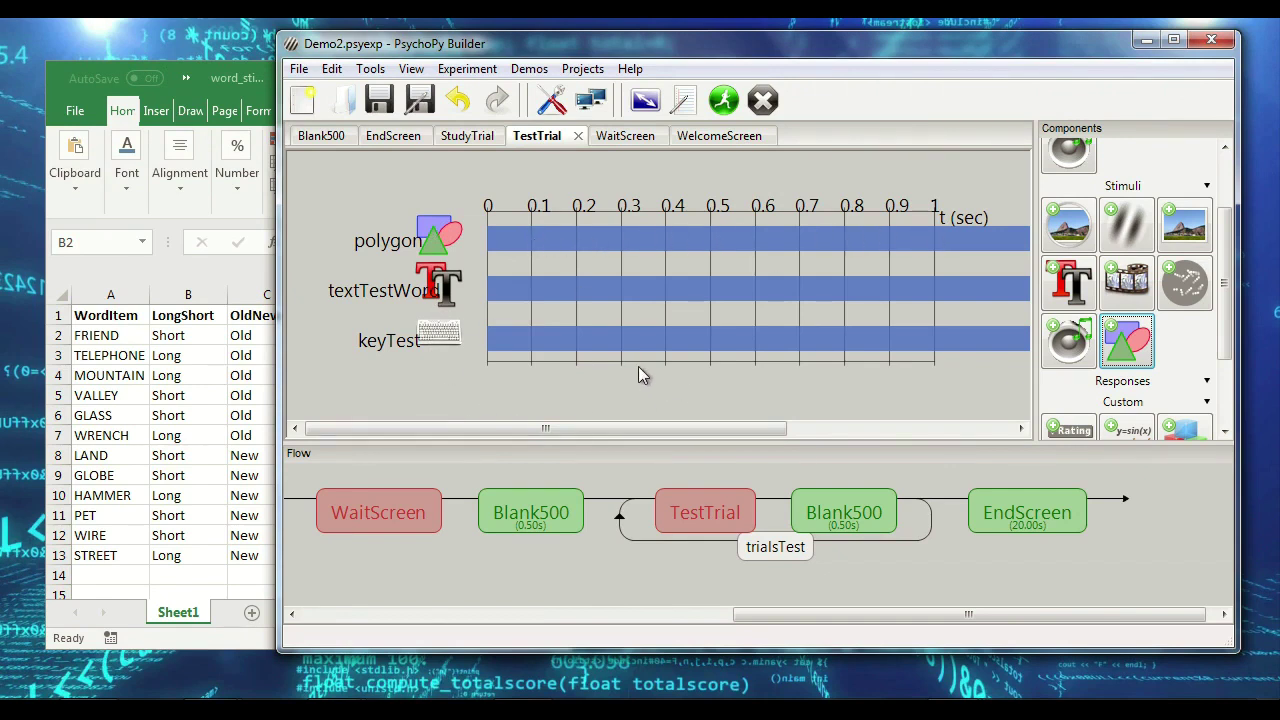
Step: Set the TestTrial polygon's size to (2, 2)
click(441, 244)
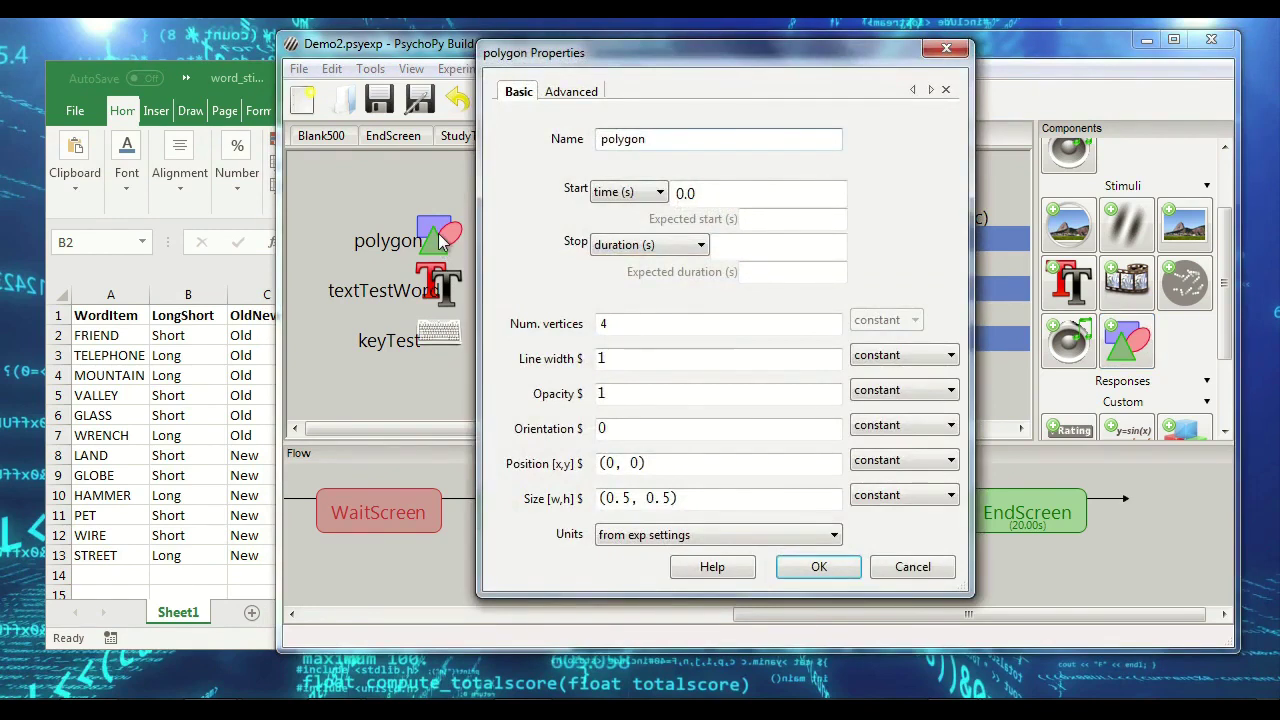
drag(632, 498, 612, 498)
text(2)
double_click(641, 497)
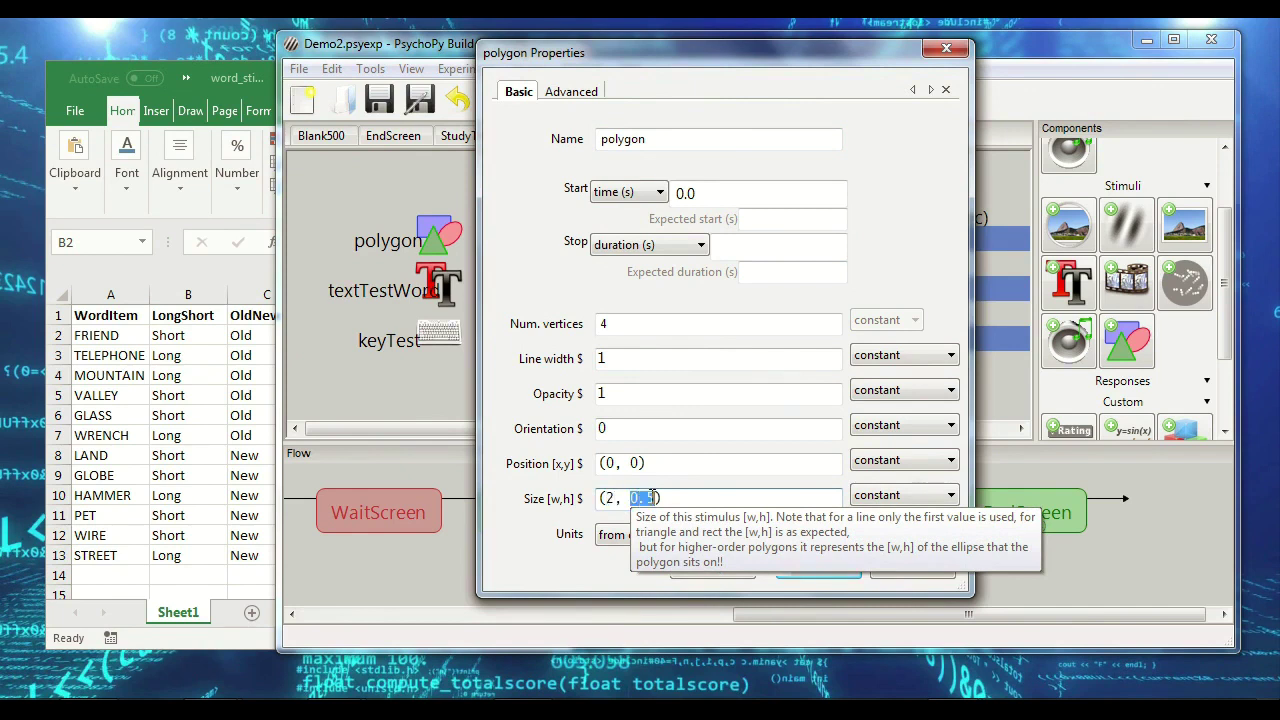
text(2)
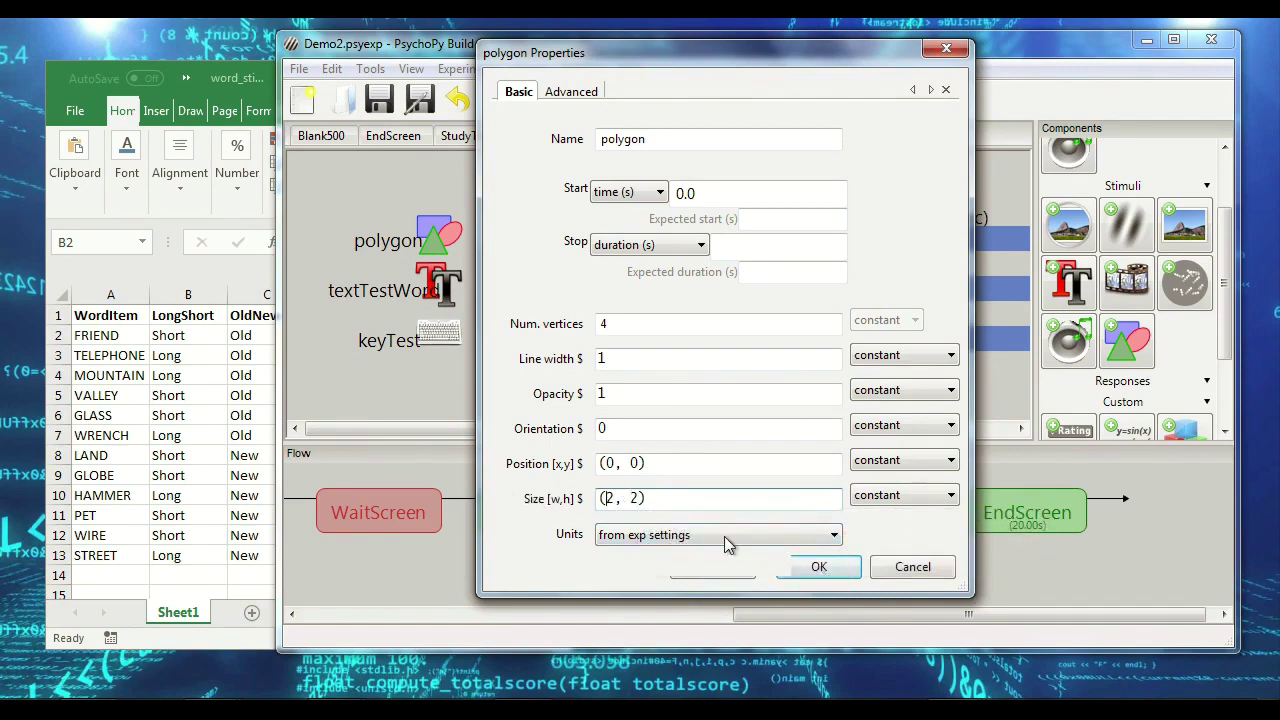
click(818, 567)
Step: Run the experiment, advance to a test trial to check the word against the background, and quit the run
click(724, 97)
key(space)
key(Right)
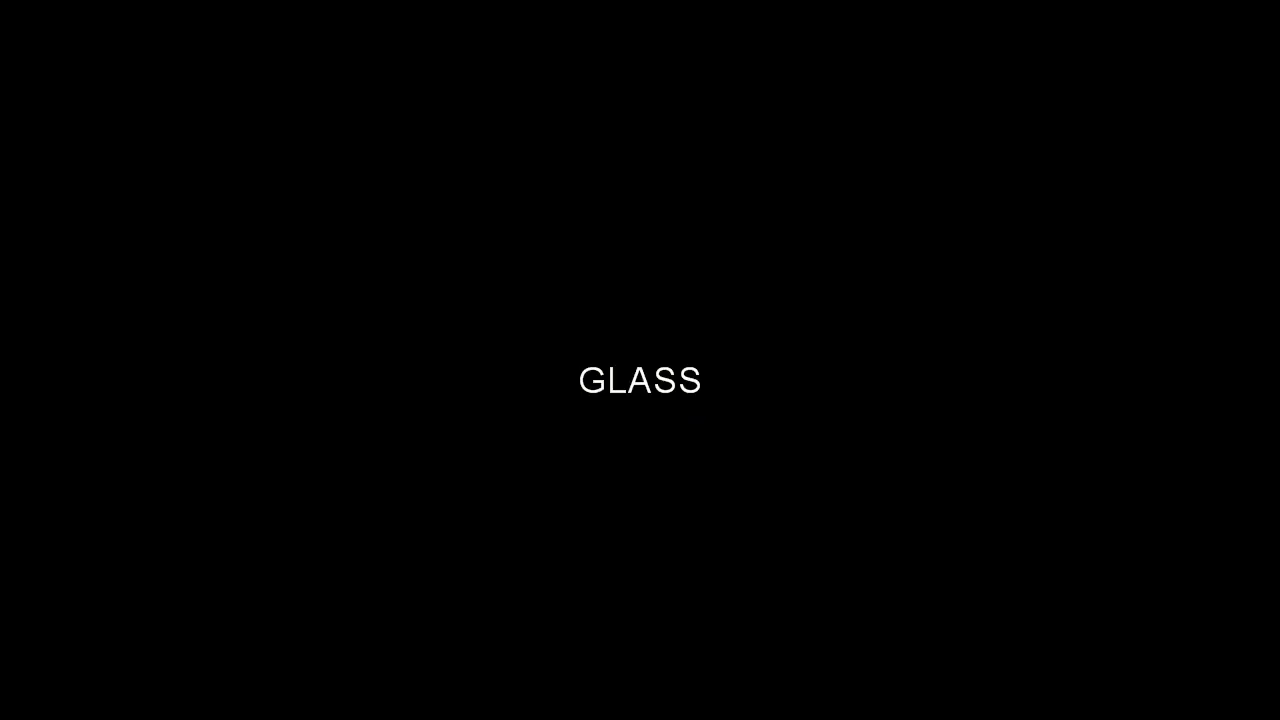
key(Escape)
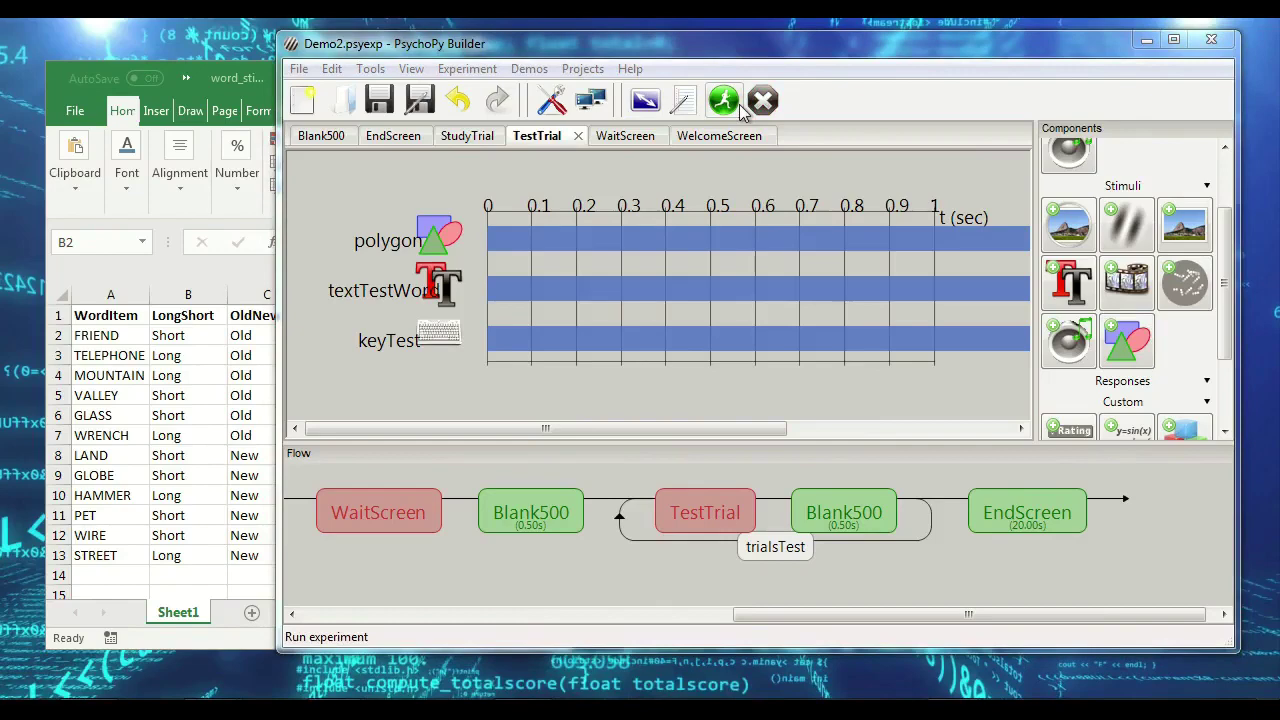
Step: Create a Polygon component for the Blank500 routine with a duration of 0.5 s and a size of (2, 2)
click(833, 515)
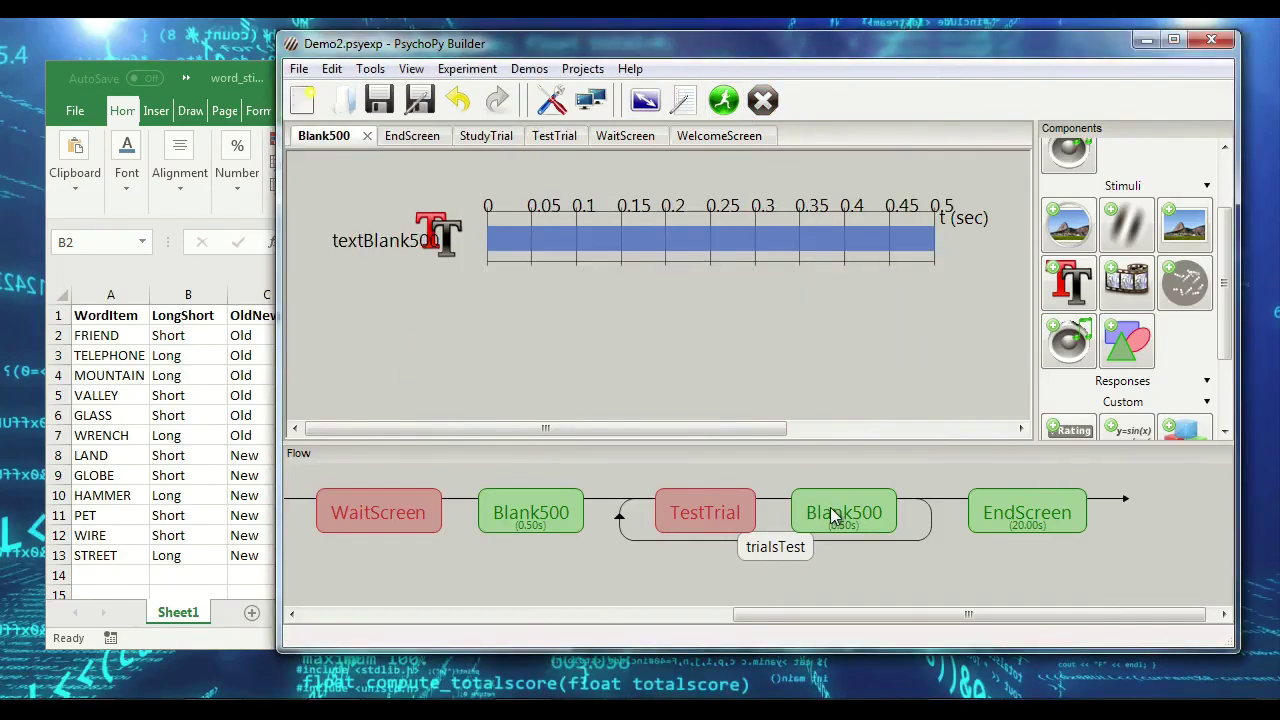
click(1130, 340)
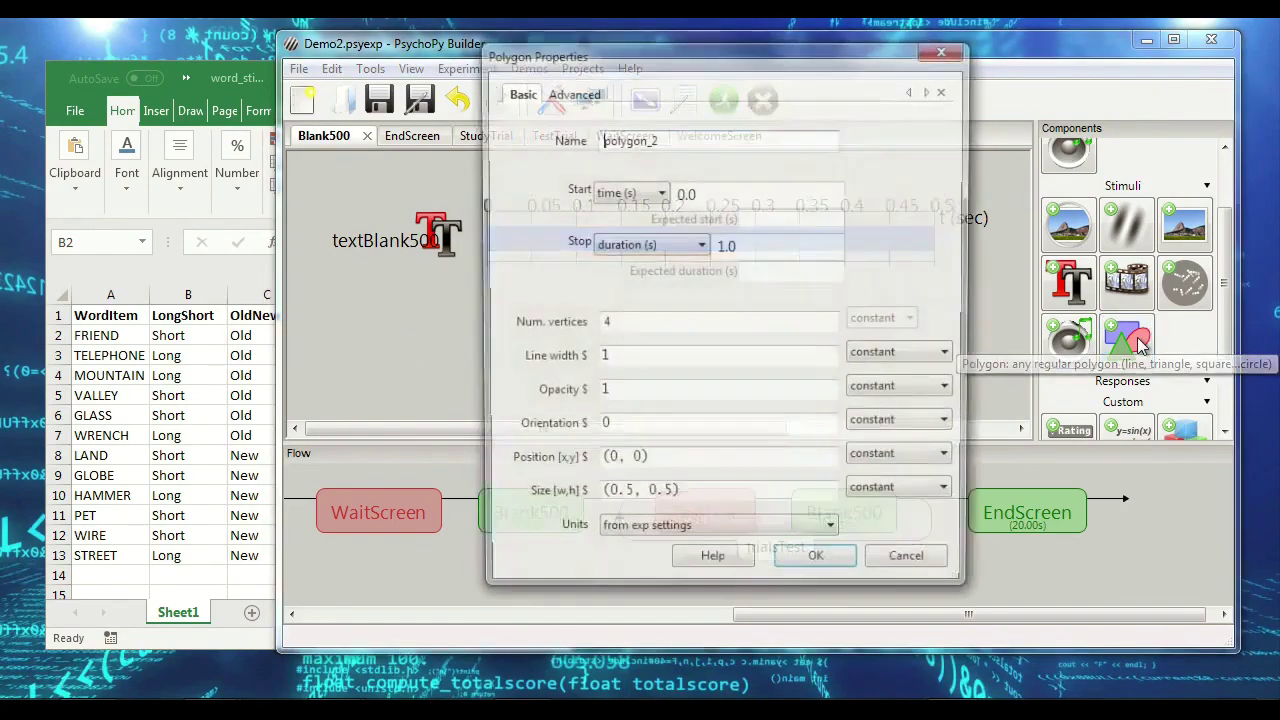
double_click(786, 248)
text(0.5)
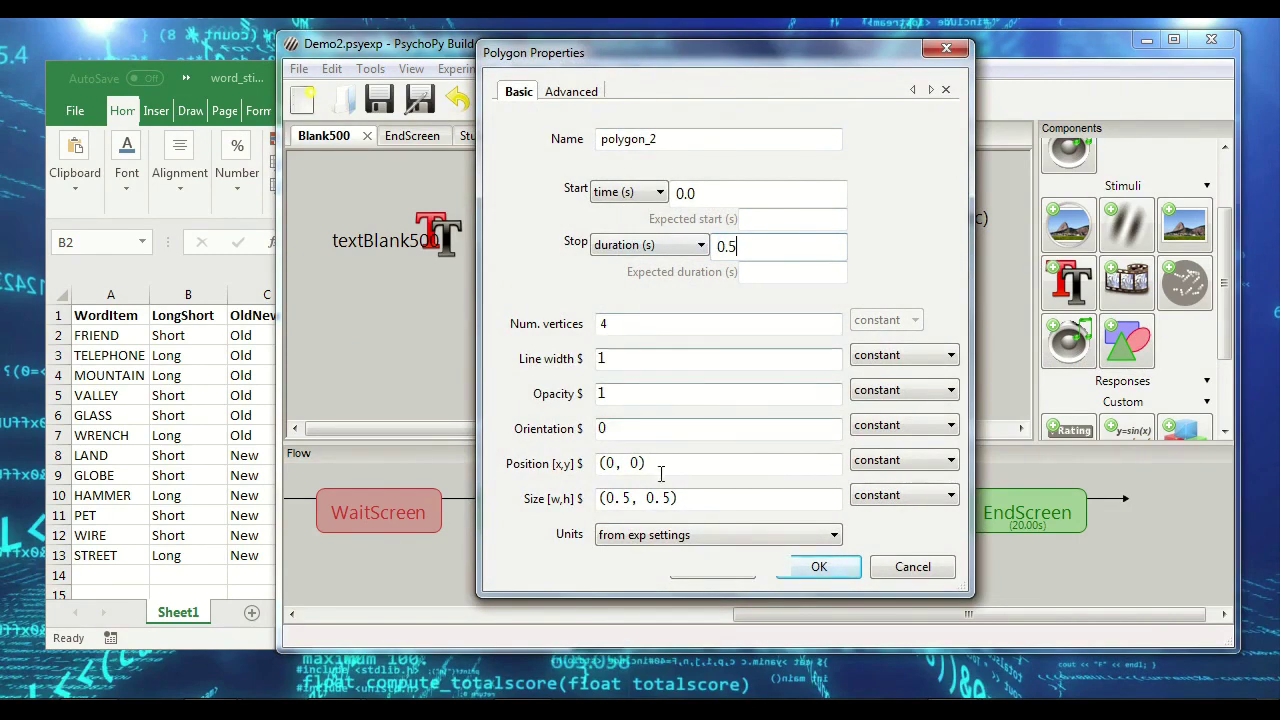
drag(605, 498, 660, 498)
text(2, )
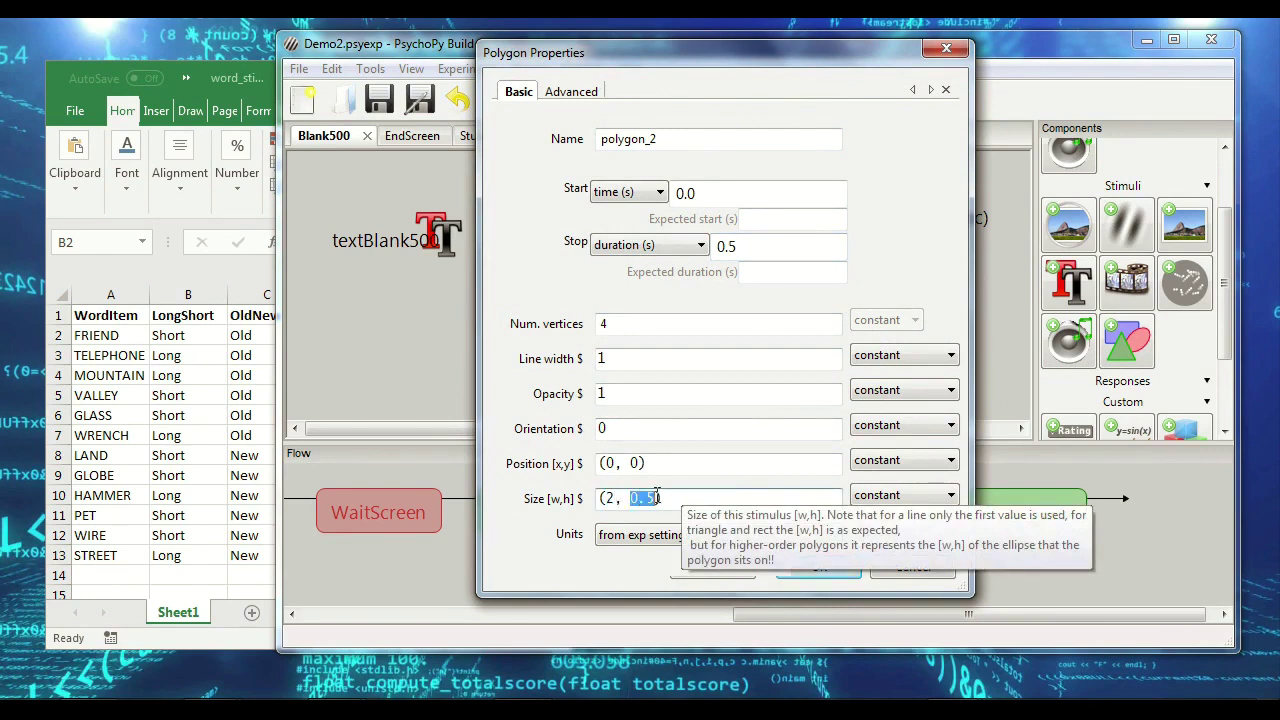
text(2)
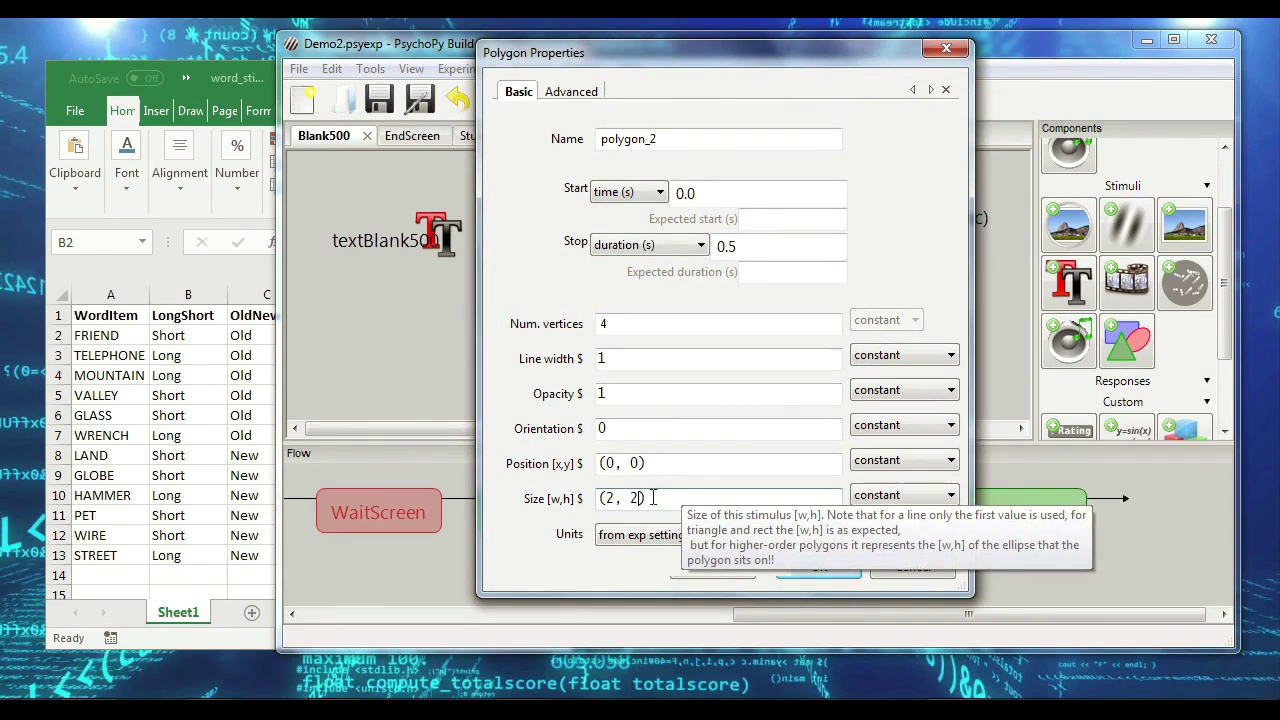
Step: Set the new polygon's fill color and line color to black and add it to the Blank500 routine
click(571, 91)
text(black)
key(Tab)
key(Tab)
key(Tab)
key(Tab)
key(shift+Tab)
text(black)
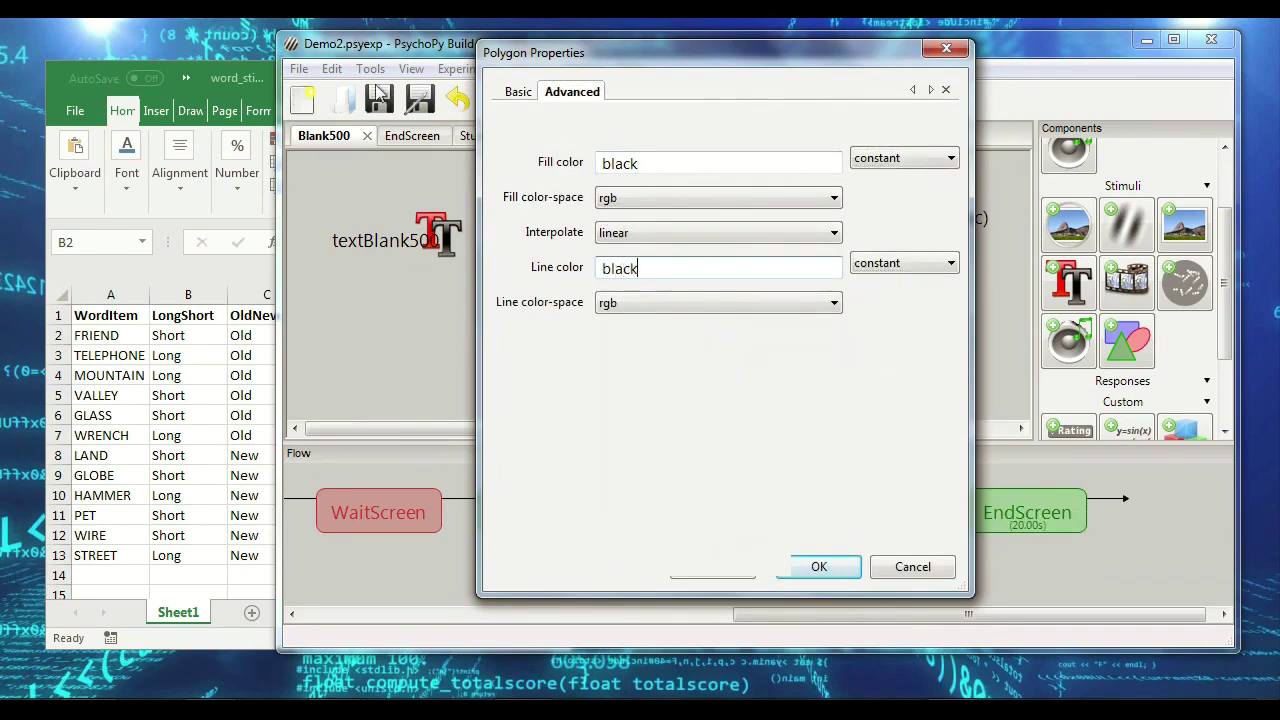
key(Return)
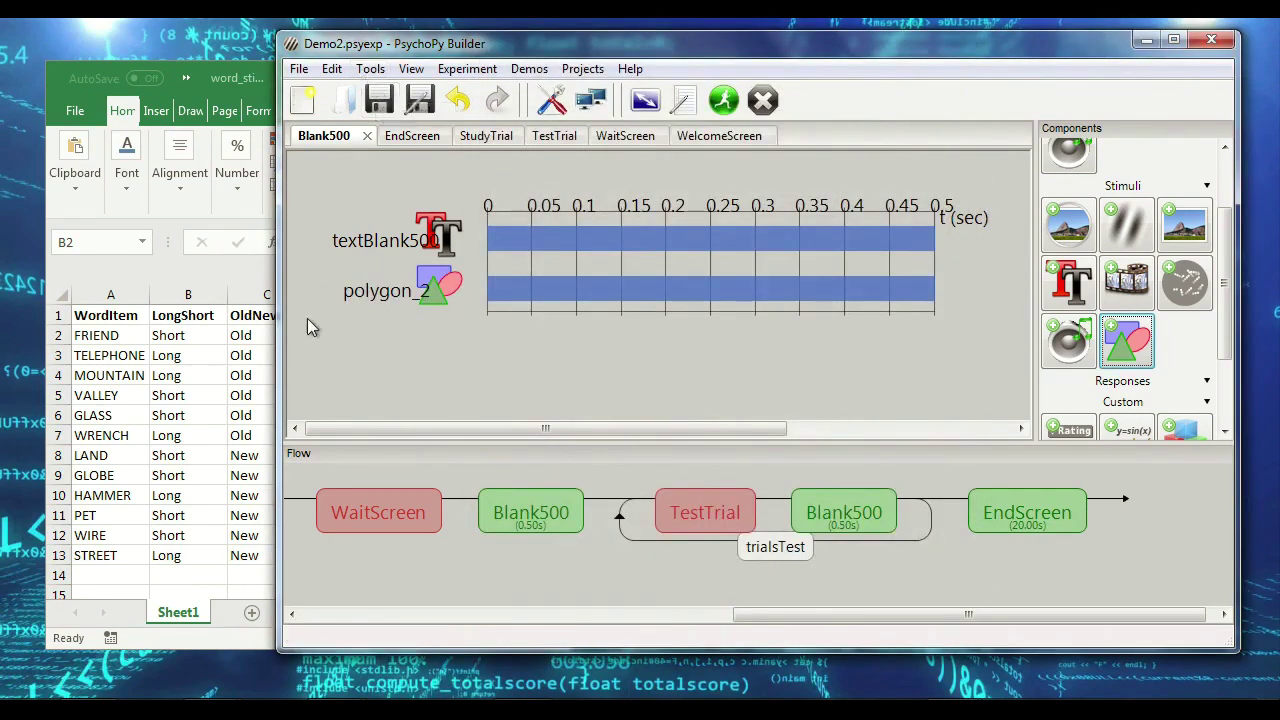
Step: Check the textBlank500 properties without changing them, and move the polygon to the top of the Blank500 routine
double_click(432, 240)
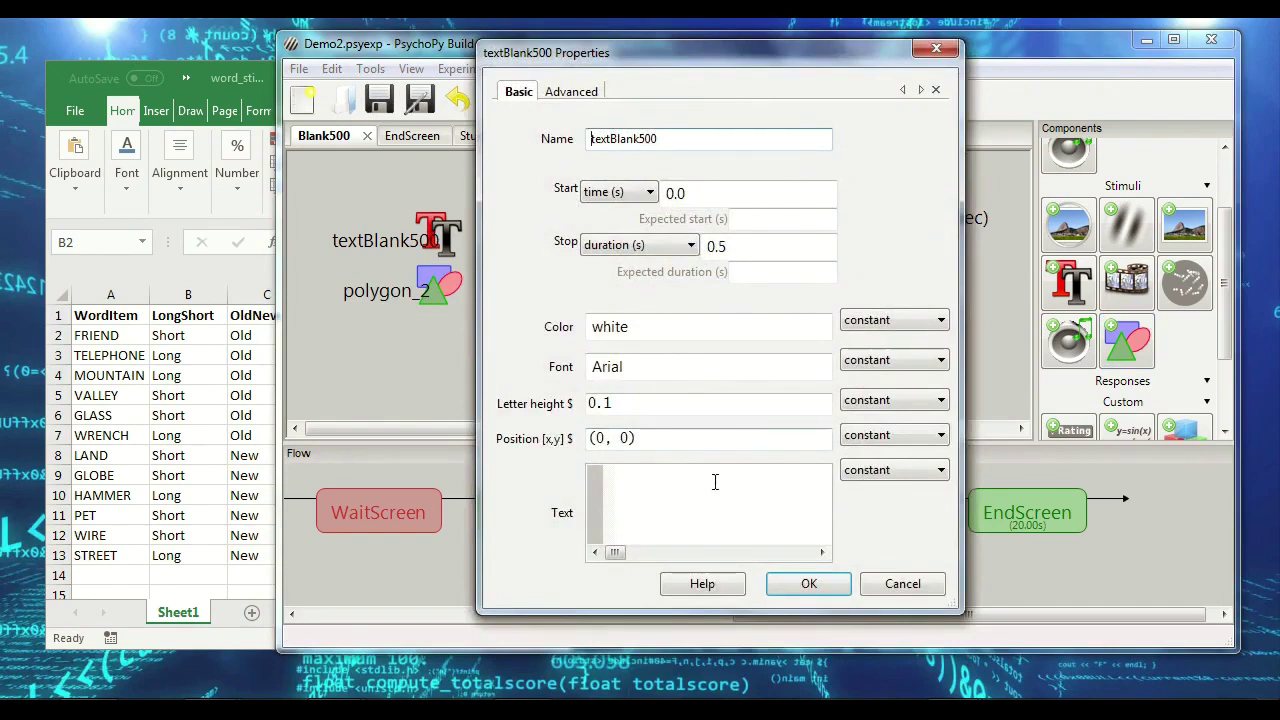
click(904, 583)
right_click(432, 282)
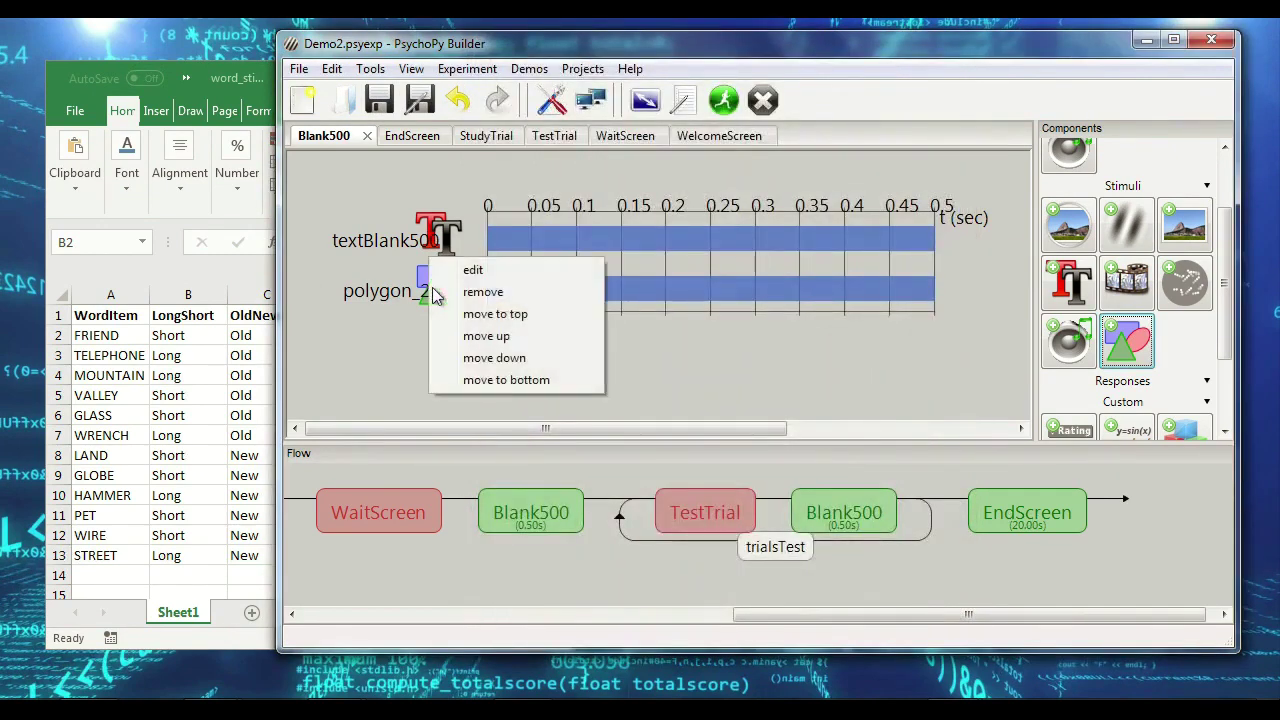
click(482, 314)
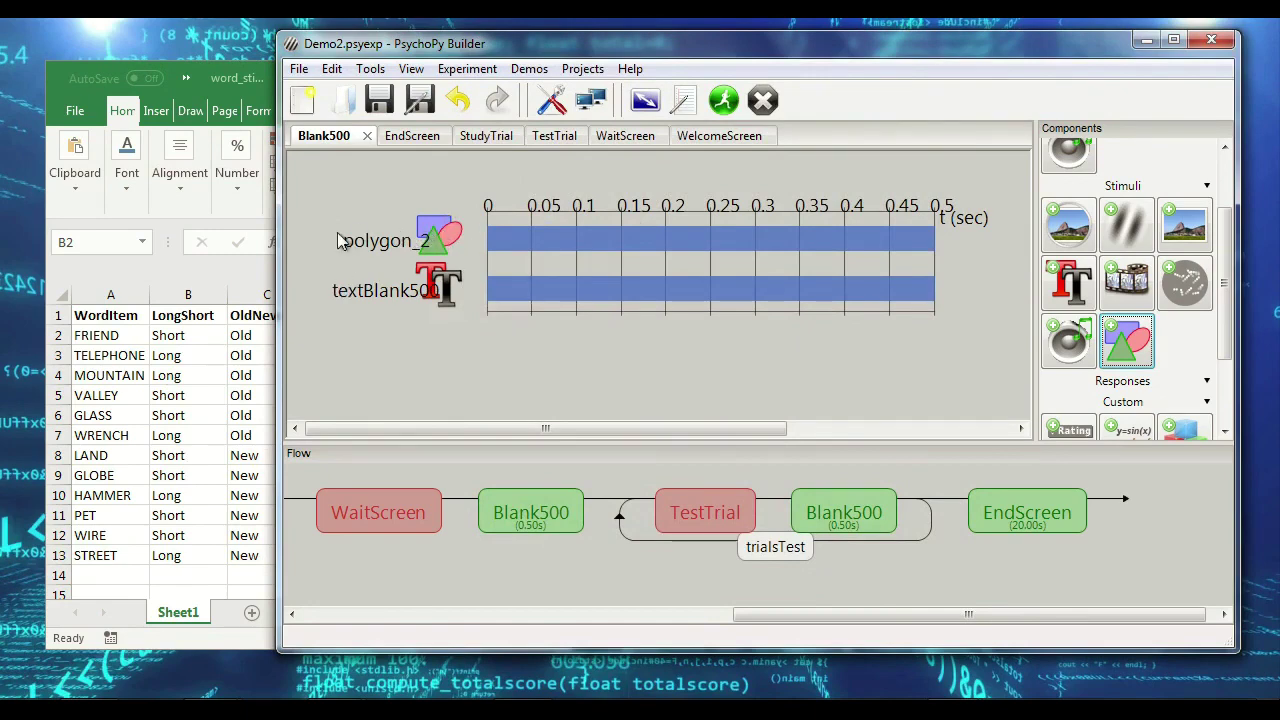
Step: Rename the Blank500 routine's polygon as polyBackBlank
click(432, 236)
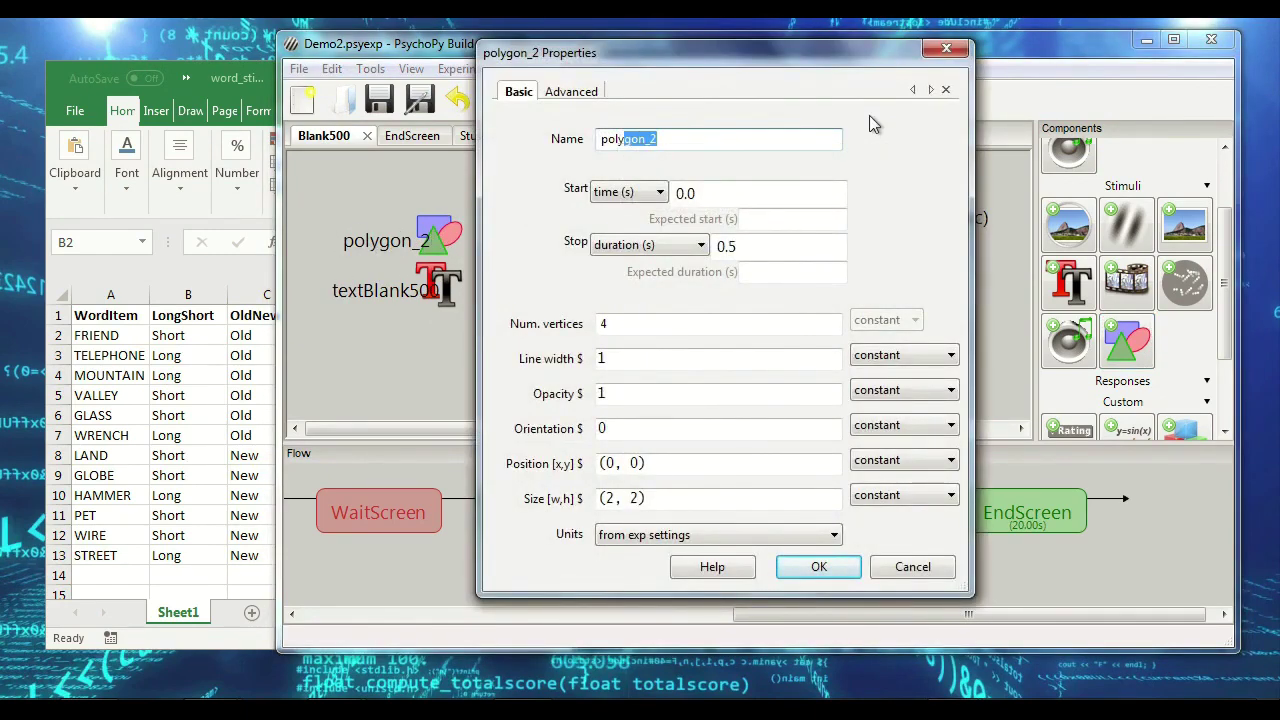
text(BackBlank)
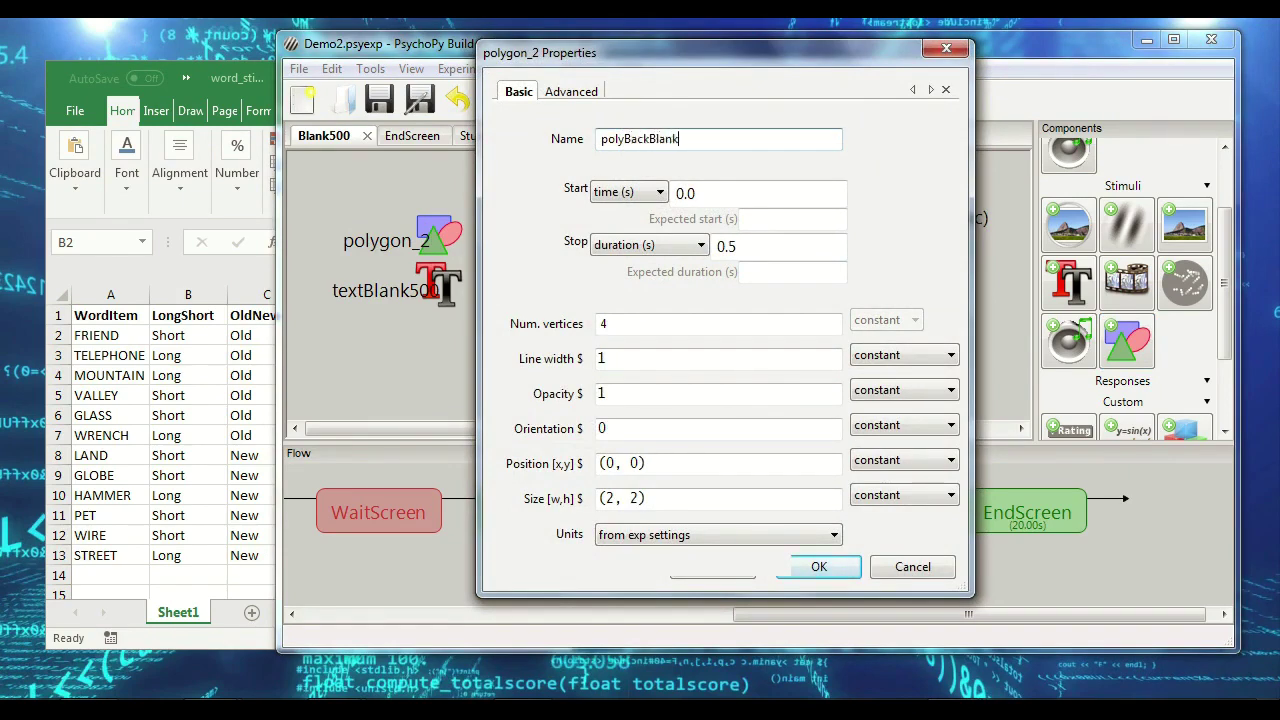
key(Return)
Step: Rename the polygon in the TestTrial routine as polyBack1
click(686, 510)
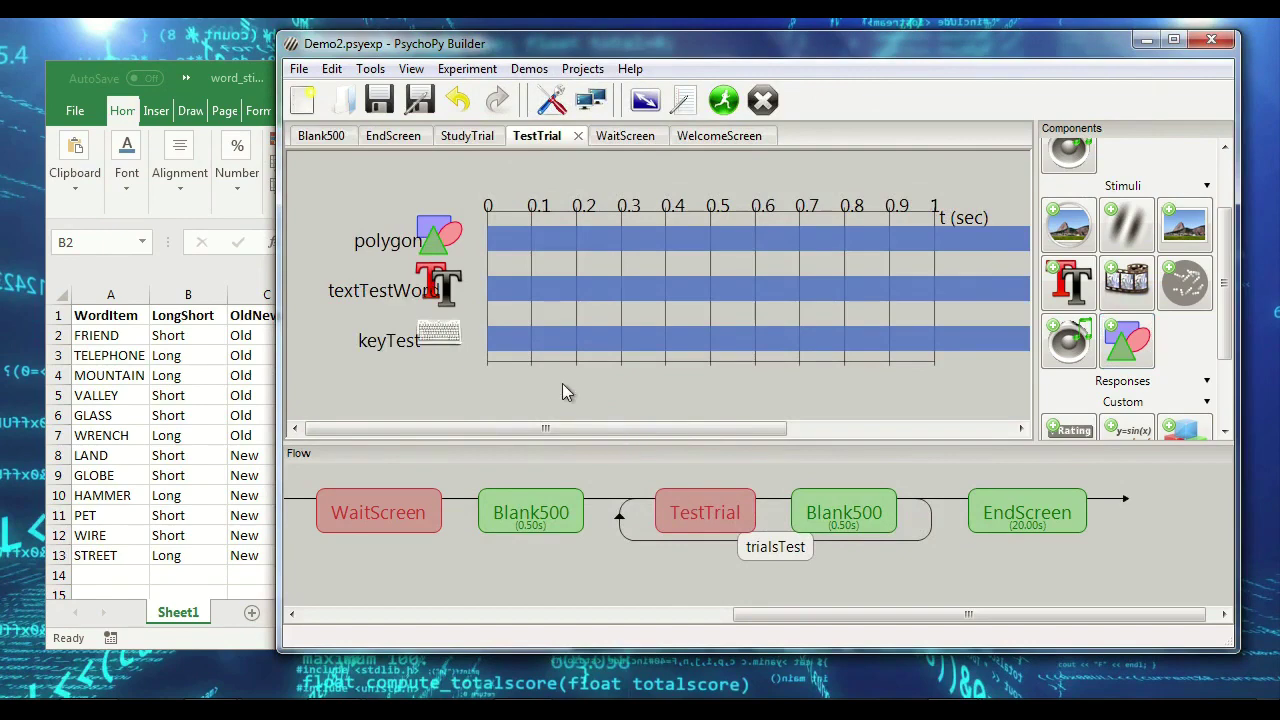
double_click(440, 238)
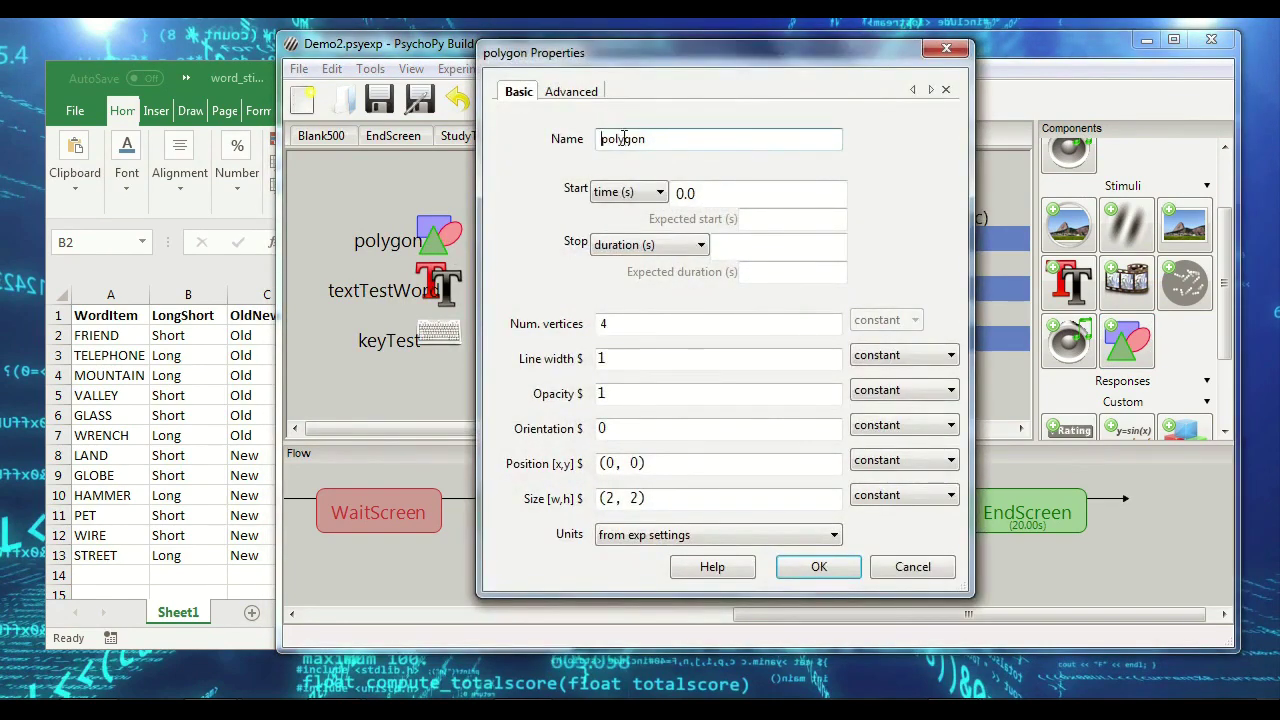
drag(627, 139, 674, 140)
text(B)
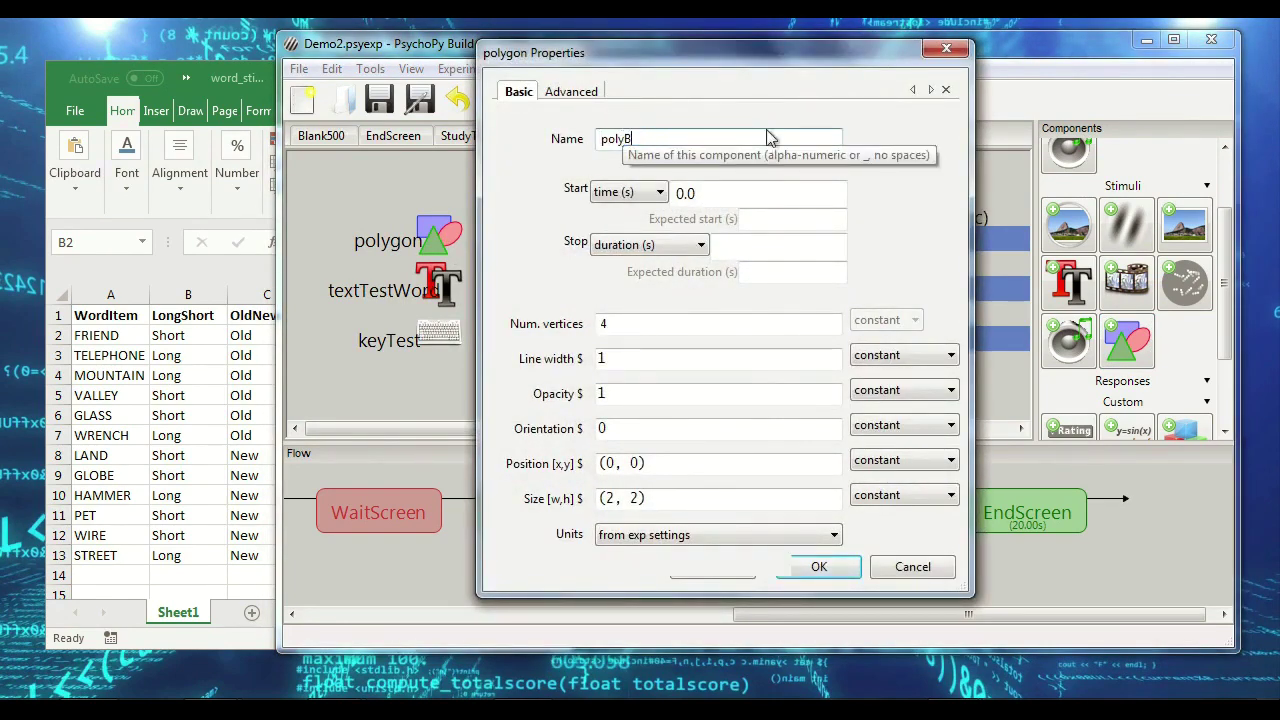
text(ack1)
key(Return)
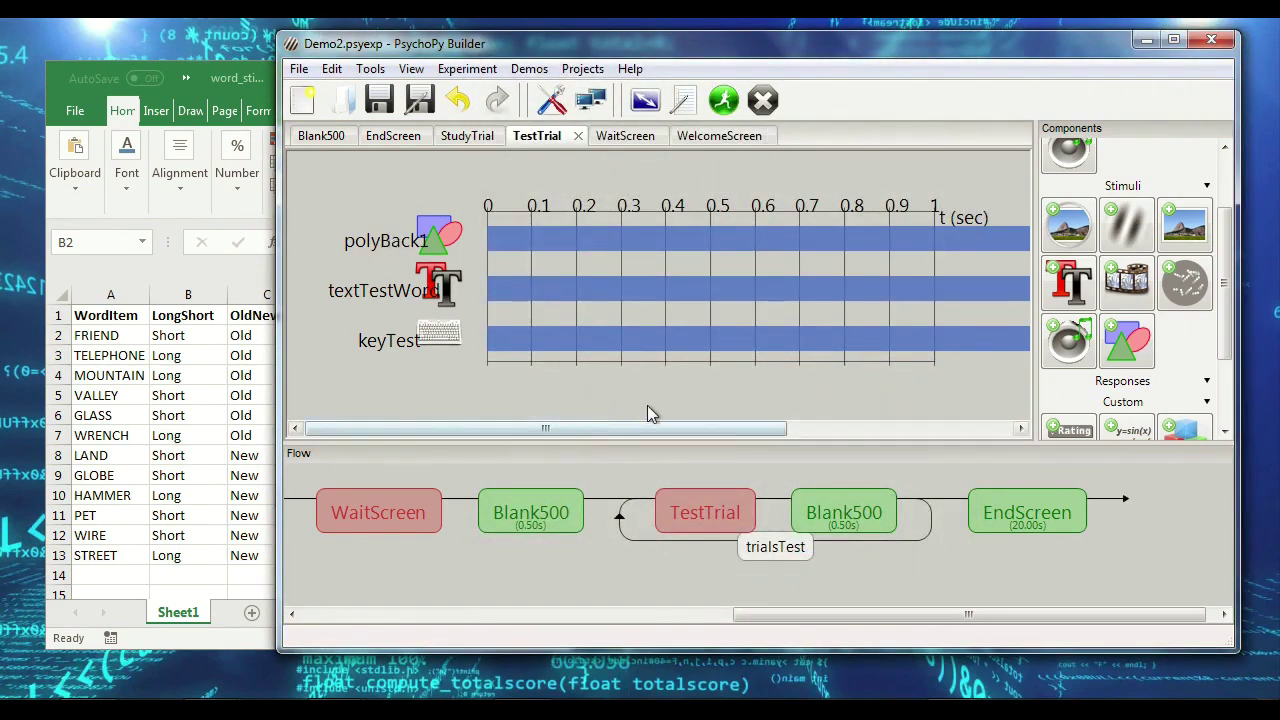
Step: Open the StudyTrial routine and locate its trialsStudy loop in the experiment flow
drag(689, 434, 483, 432)
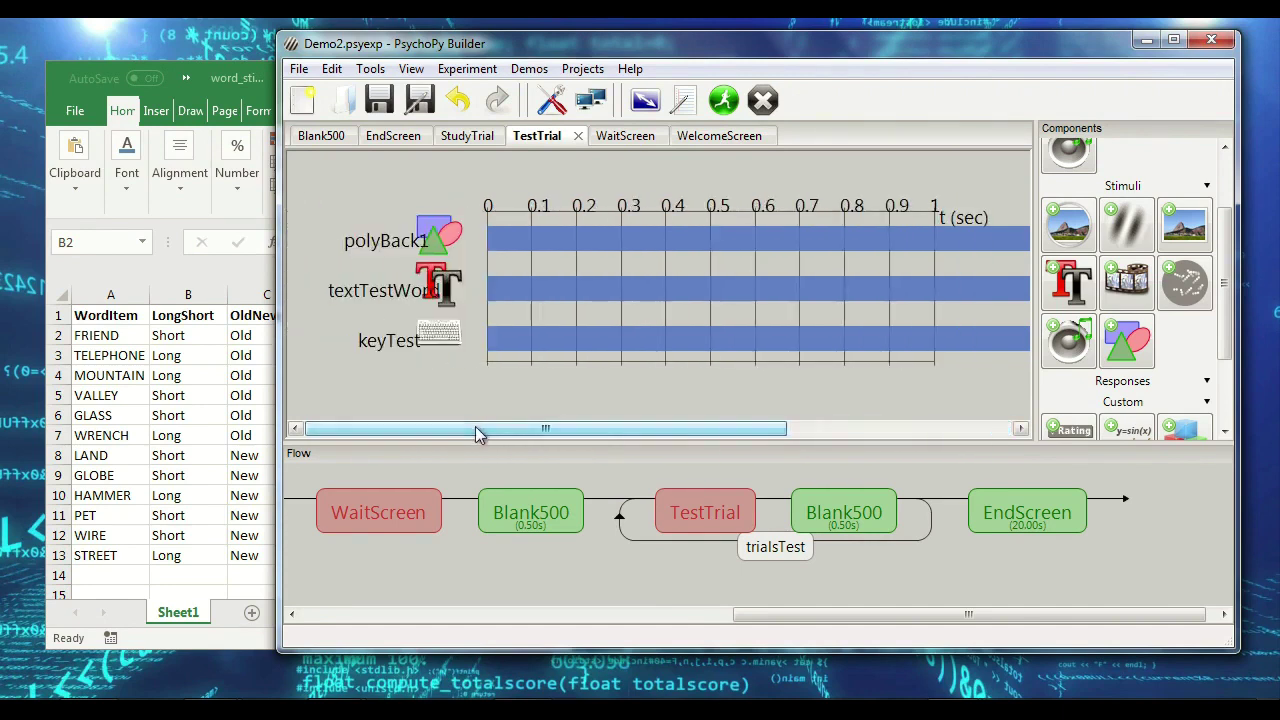
drag(878, 615, 847, 620)
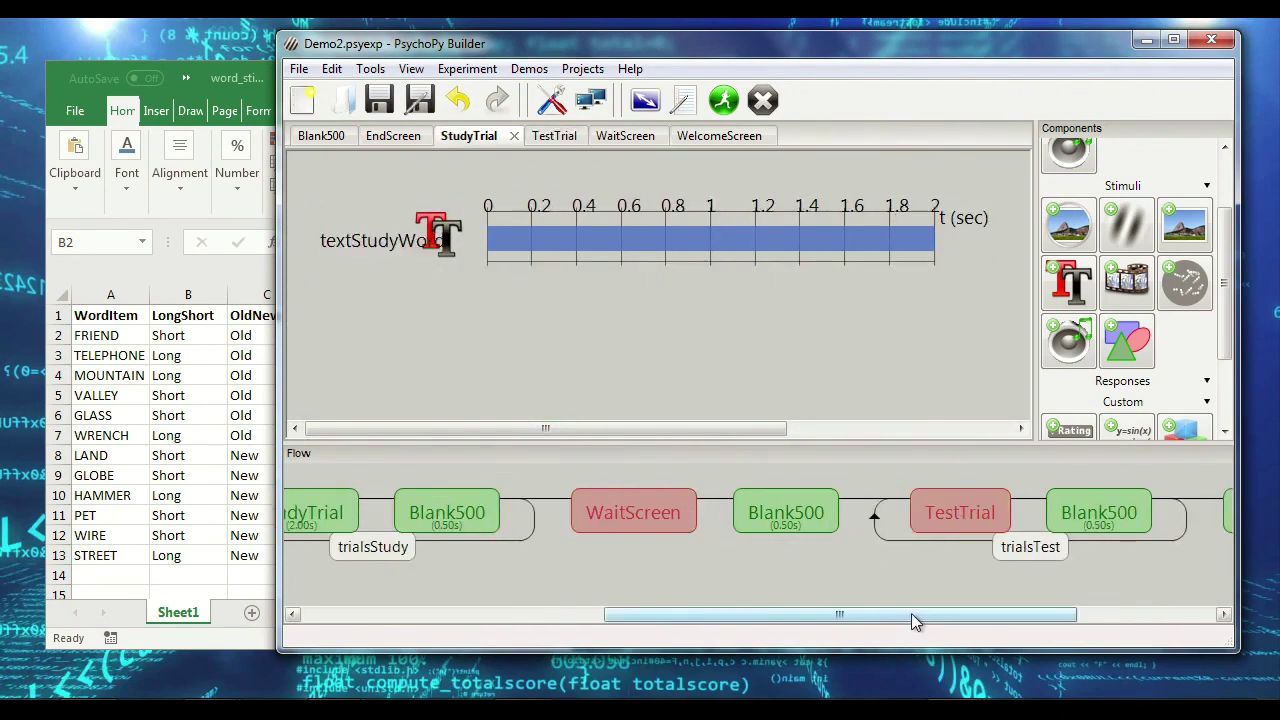
drag(911, 613, 747, 579)
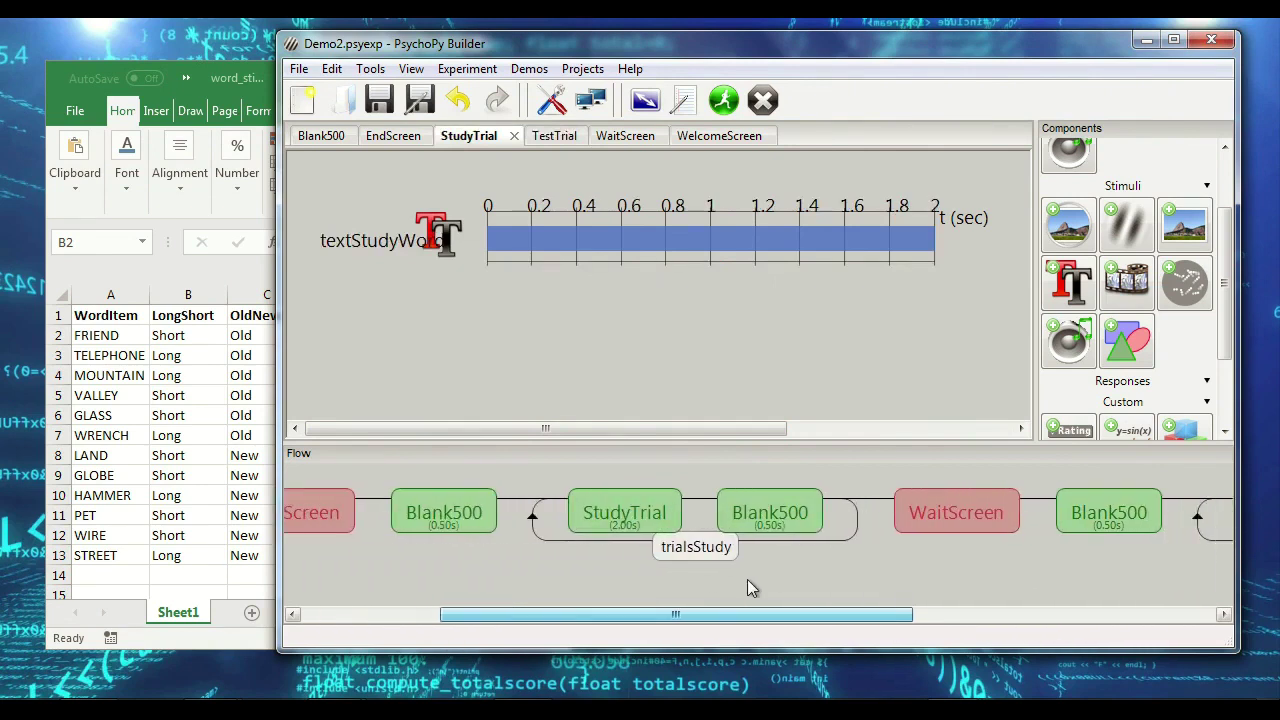
Step: Set the duration of textStudyWord in the StudyTrial routine to 0.2 seconds
click(651, 510)
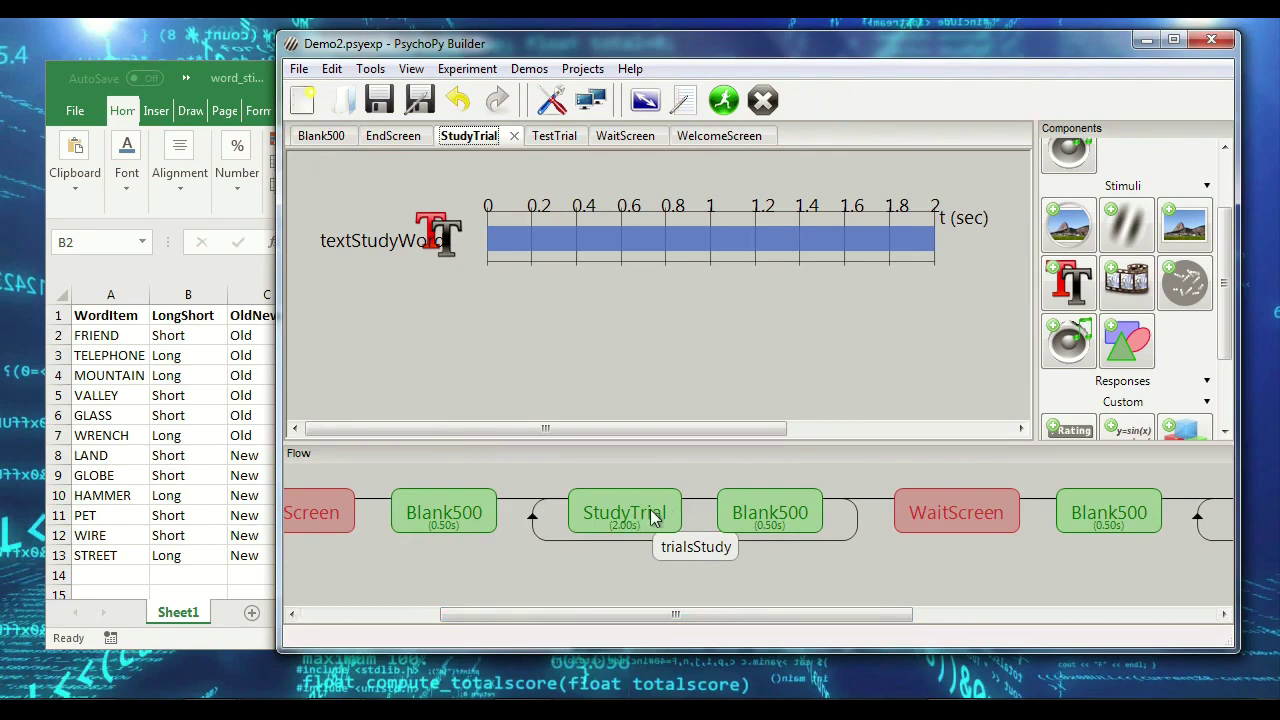
click(442, 240)
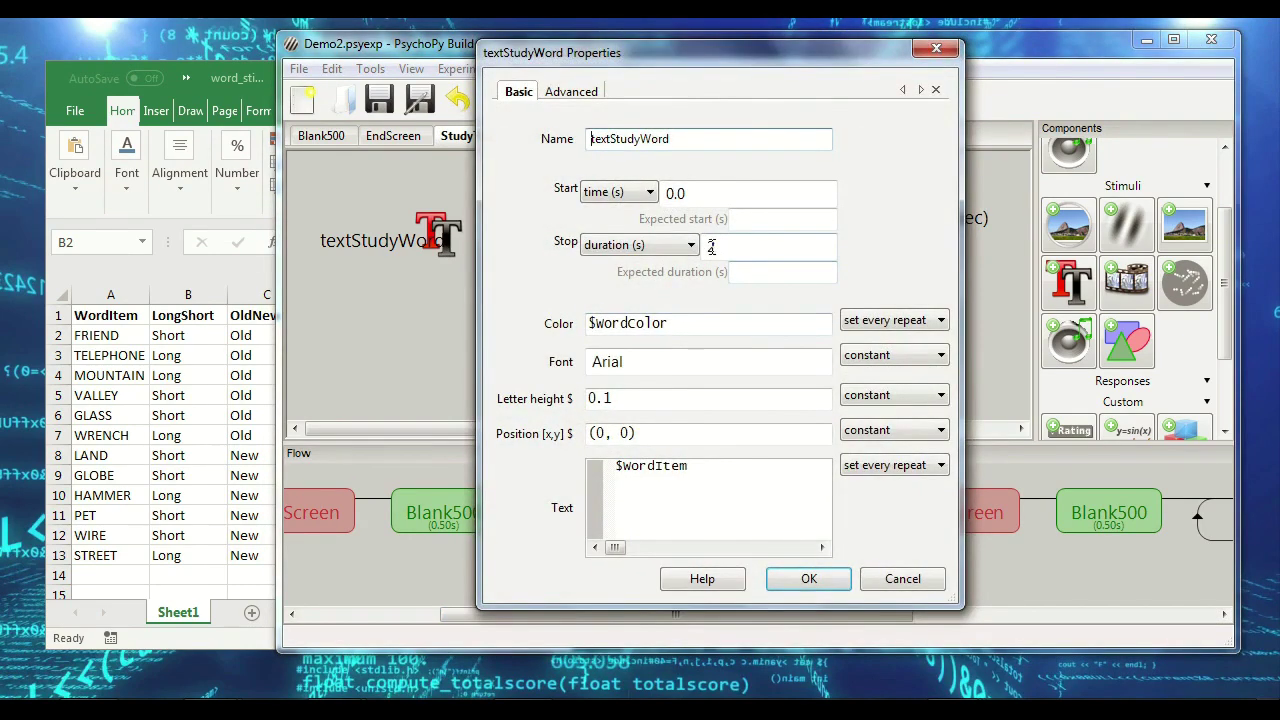
click(711, 247)
text(0.;2)
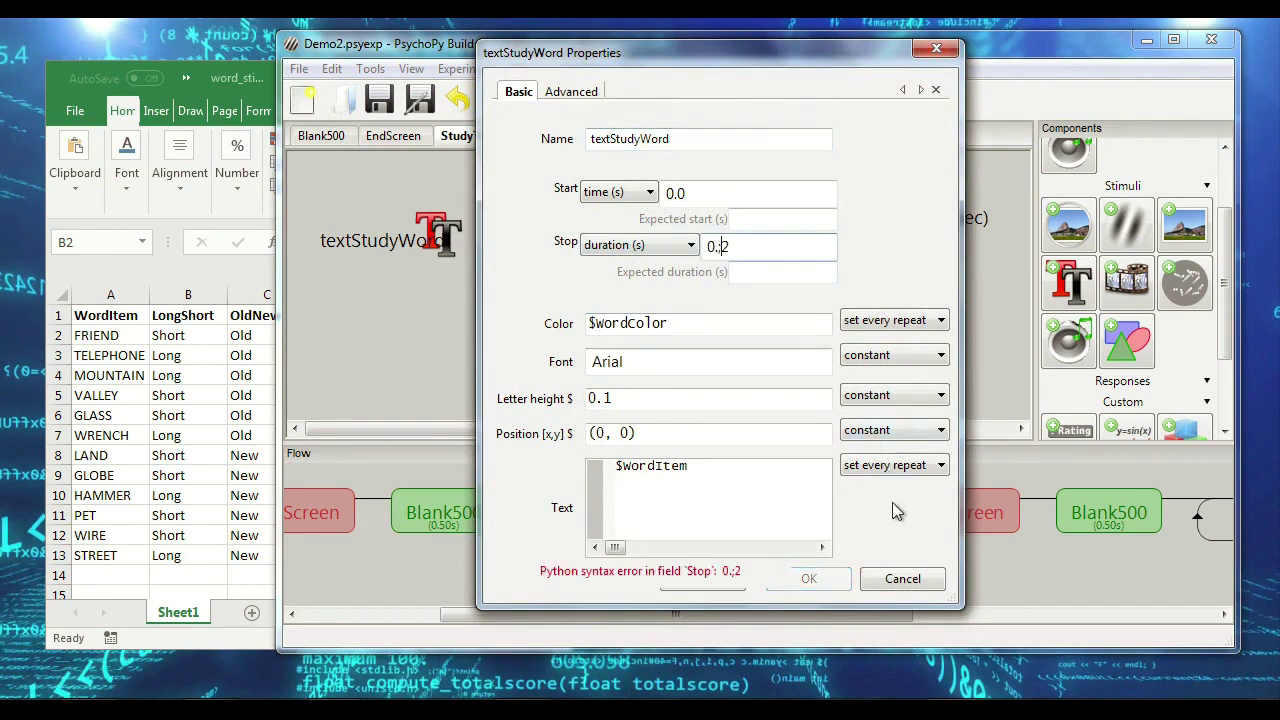
key(Left)
key(BackSpace)
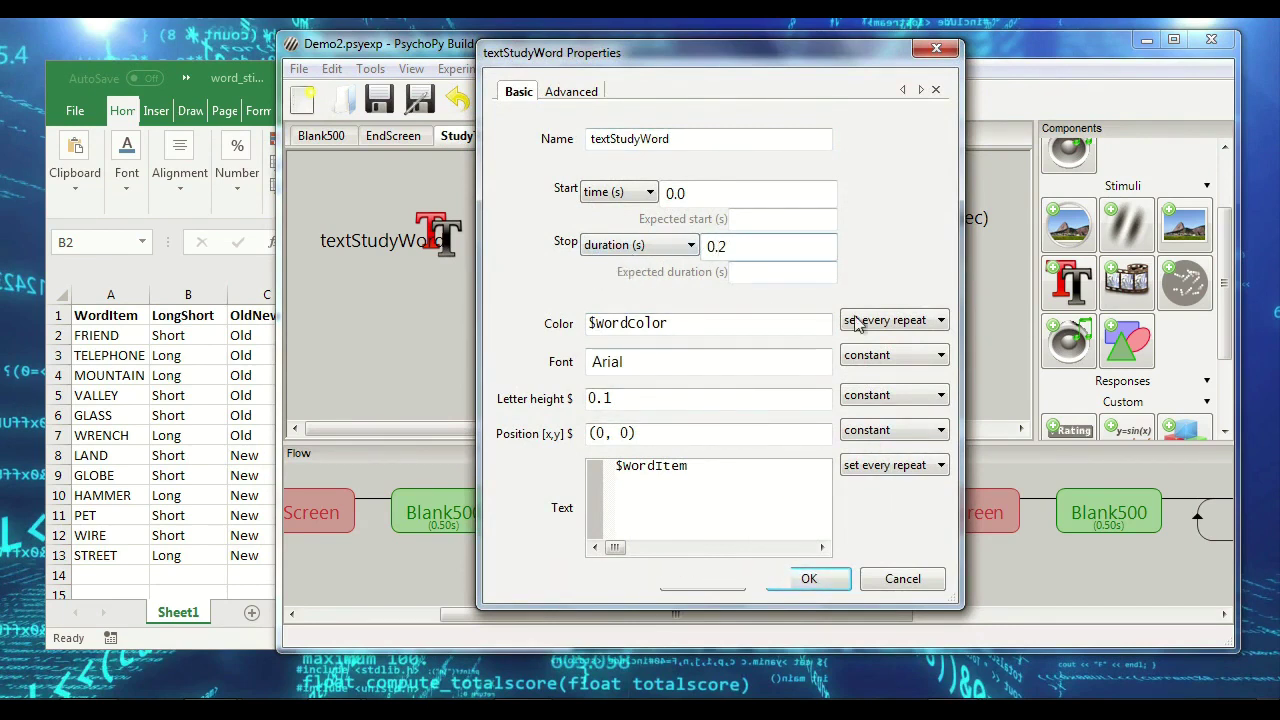
click(810, 580)
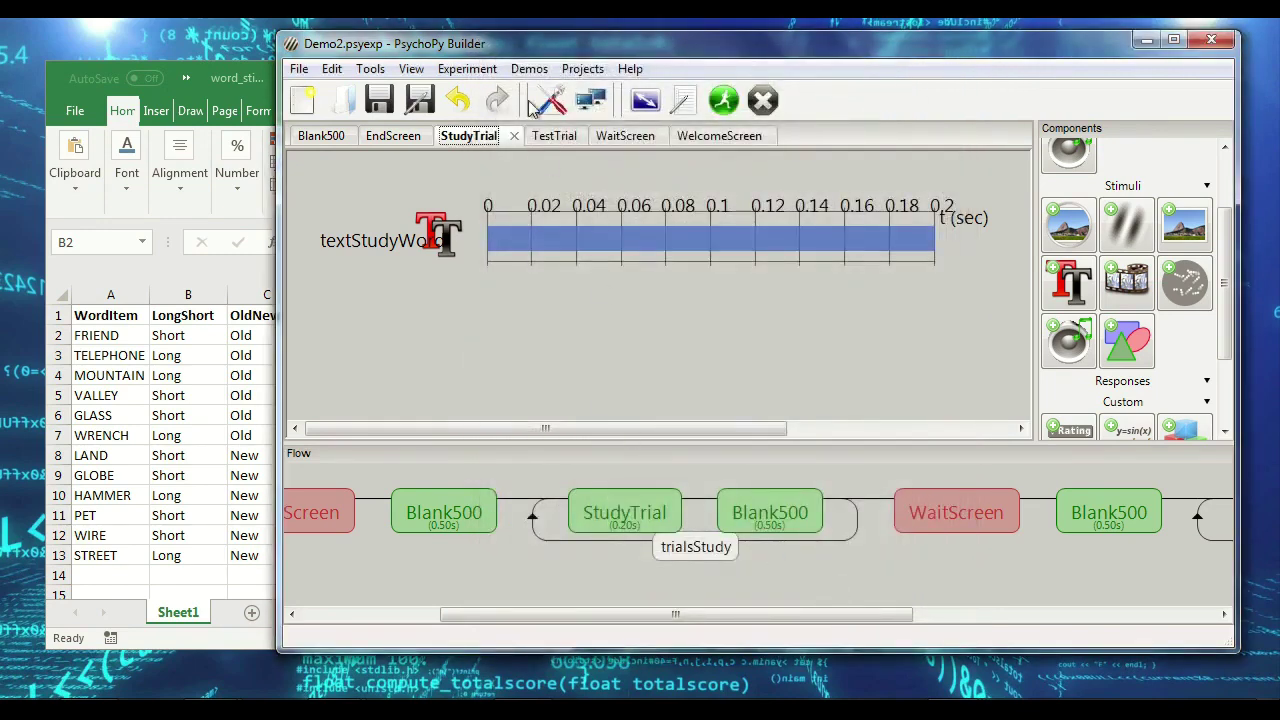
Step: Test-run the experiment with an empty participant field and session 001, through to its end screen
click(722, 106)
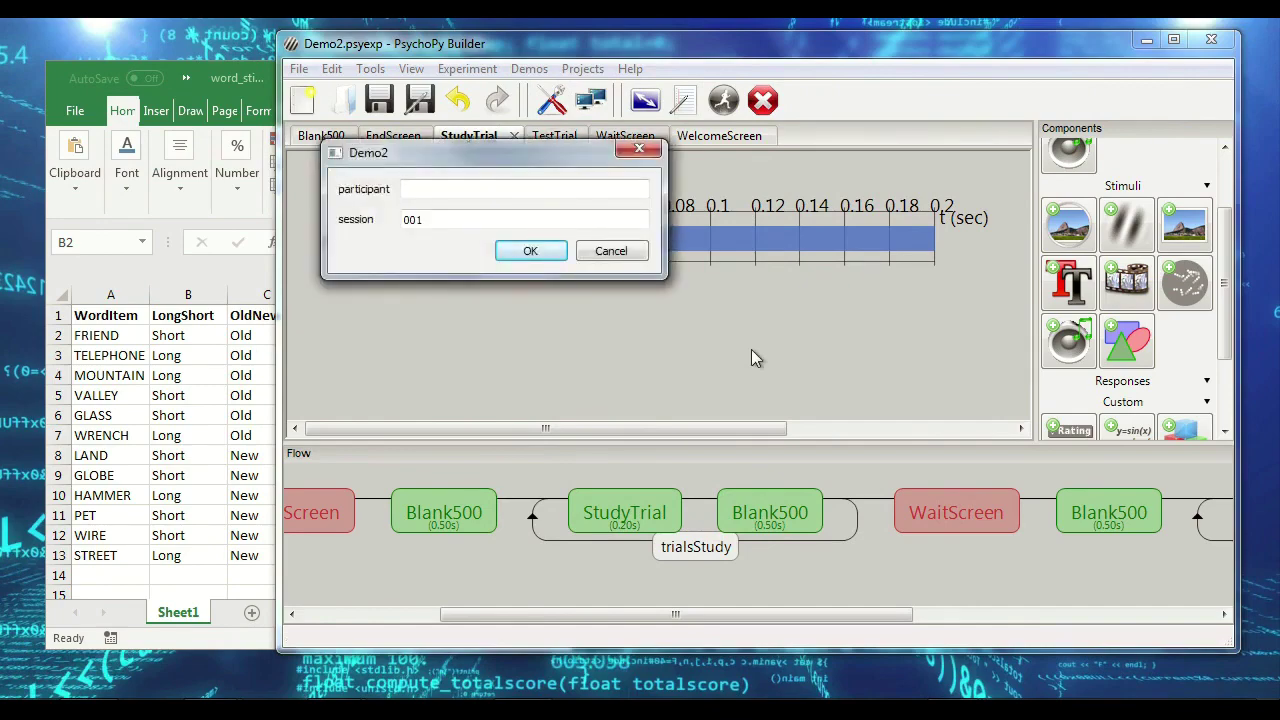
key(Return)
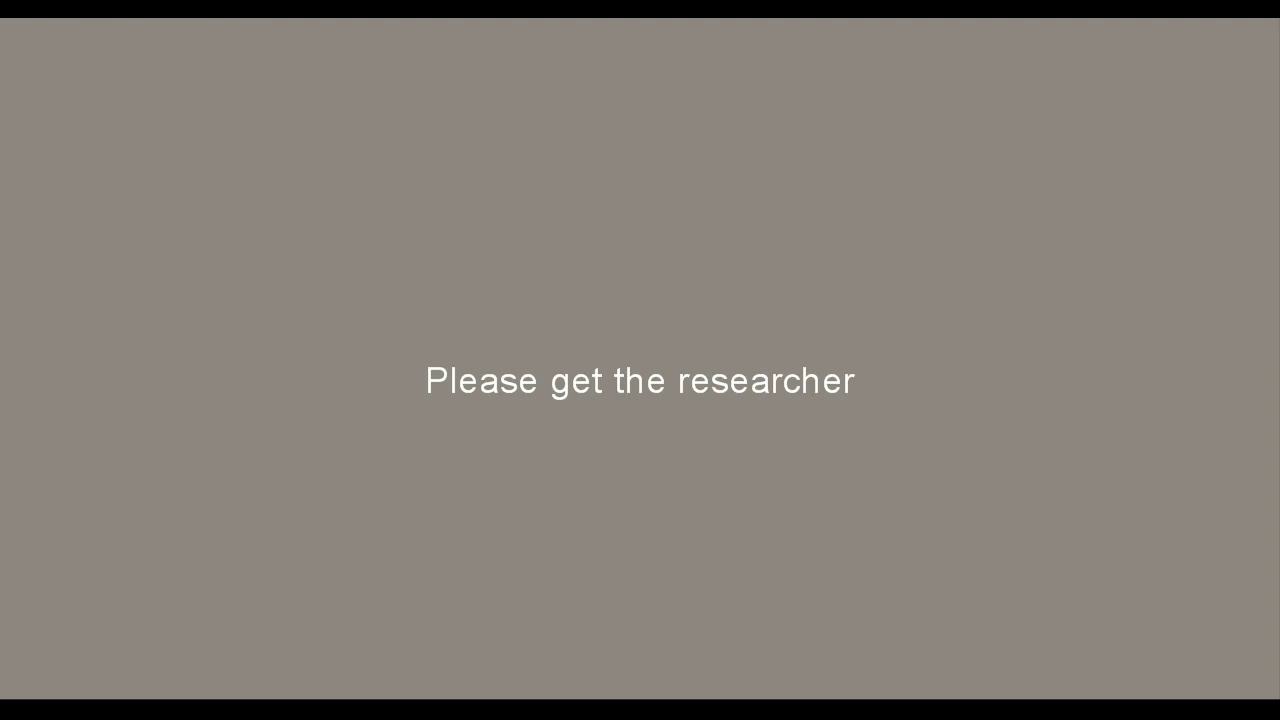
key(space)
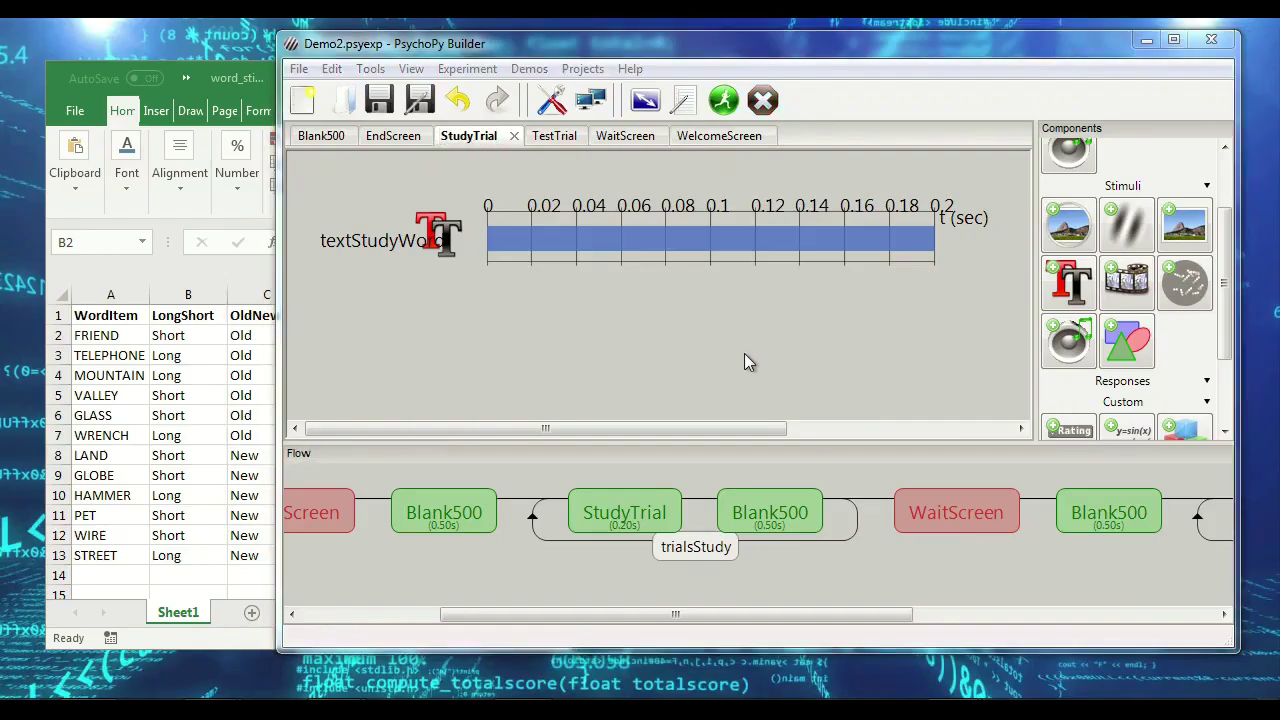
Step: Add a polygon named polyBack2 to the StudyTrial routine with a size of (2, 2)
drag(771, 615, 734, 611)
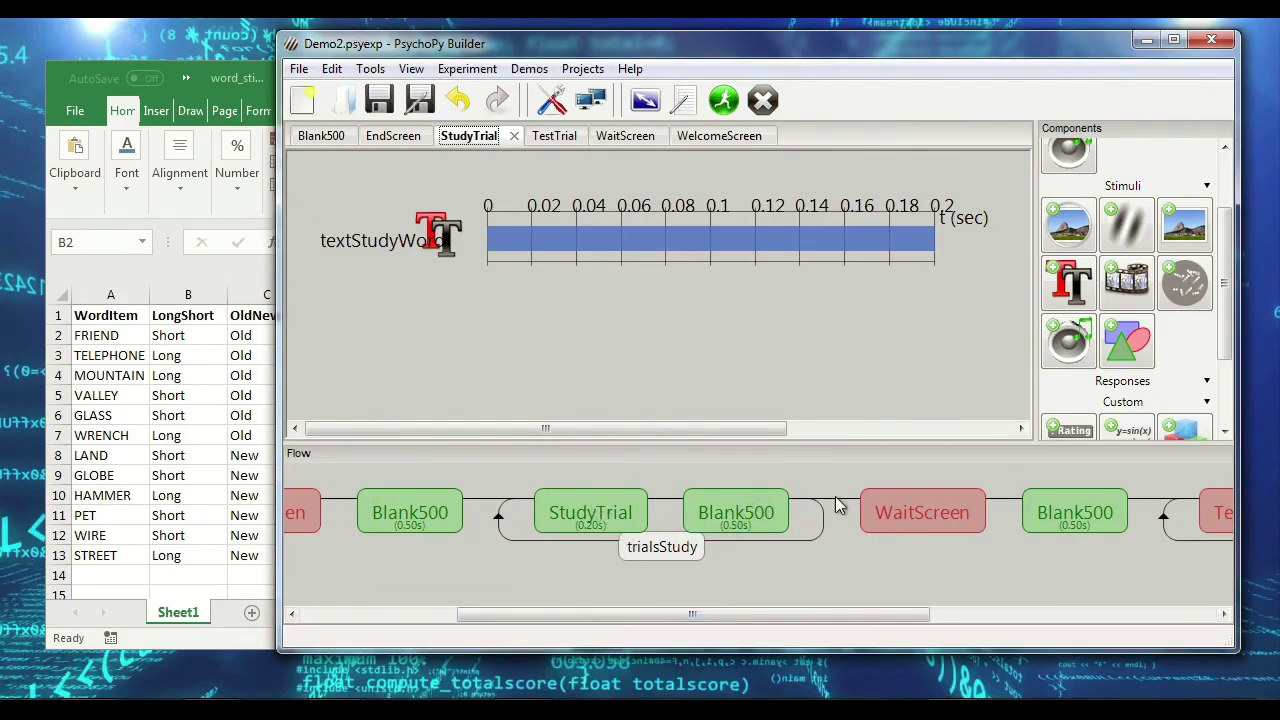
click(1127, 352)
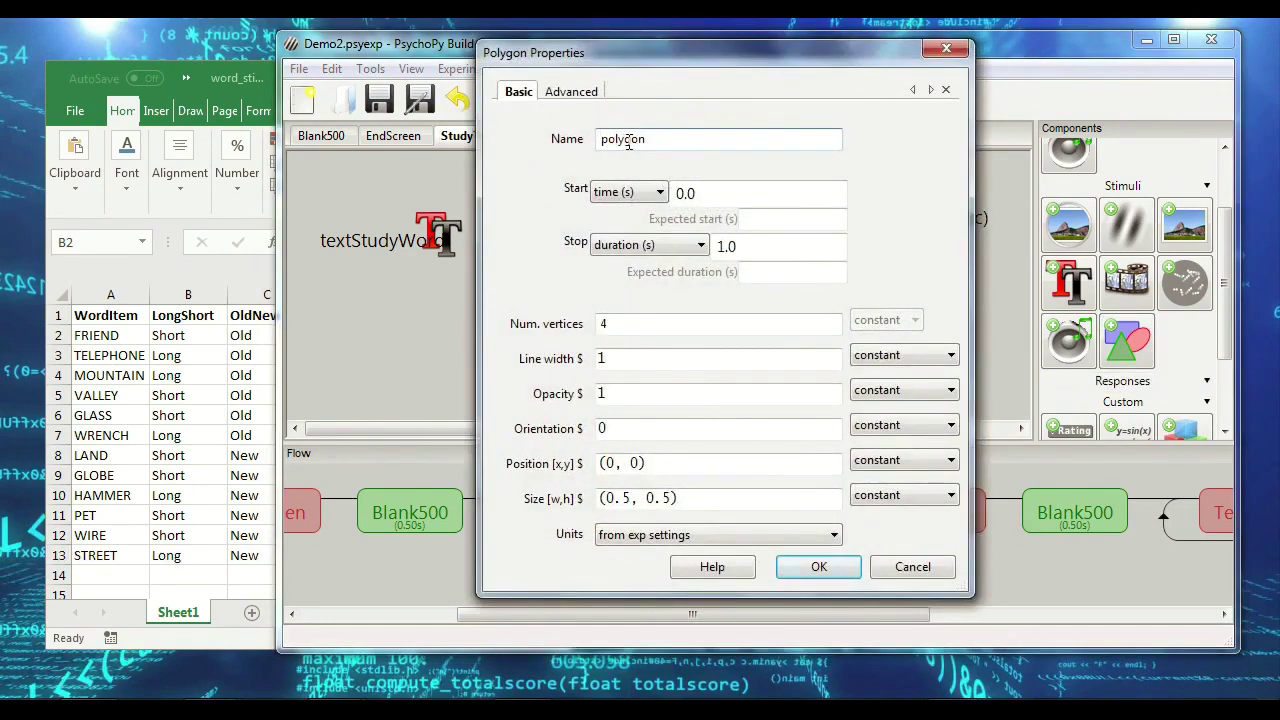
drag(625, 139, 647, 139)
text(Back2)
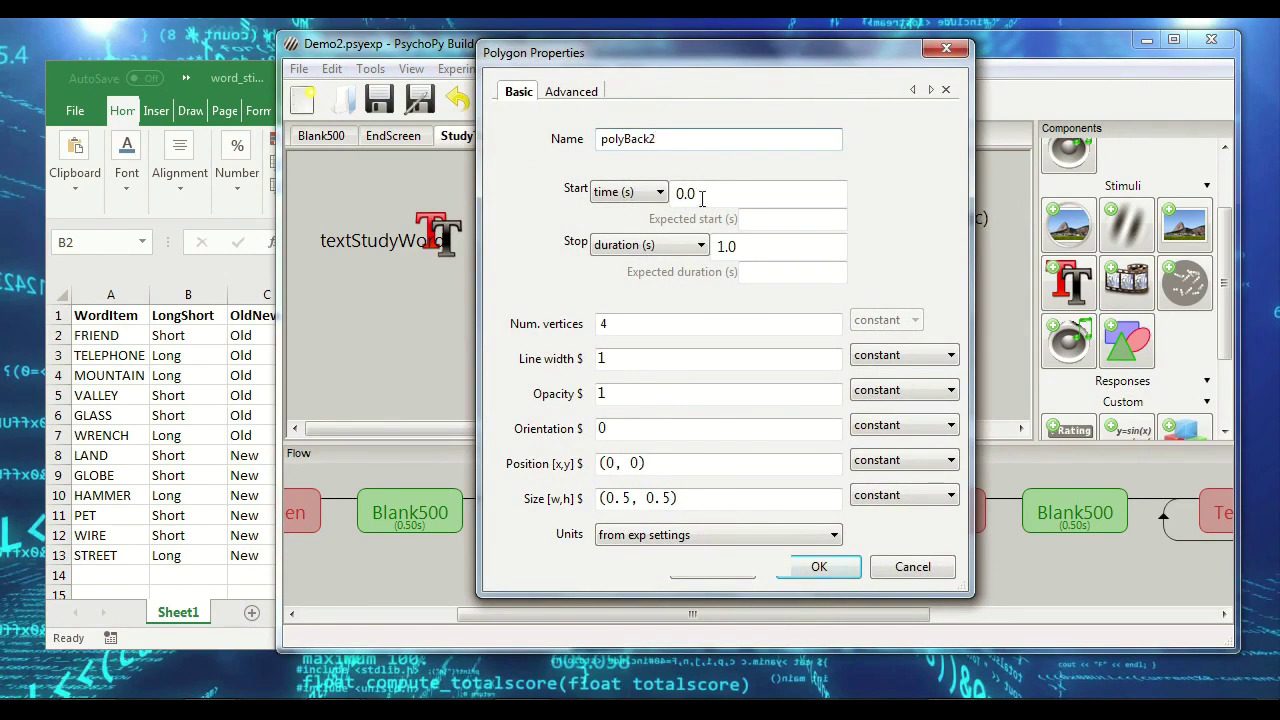
double_click(622, 497)
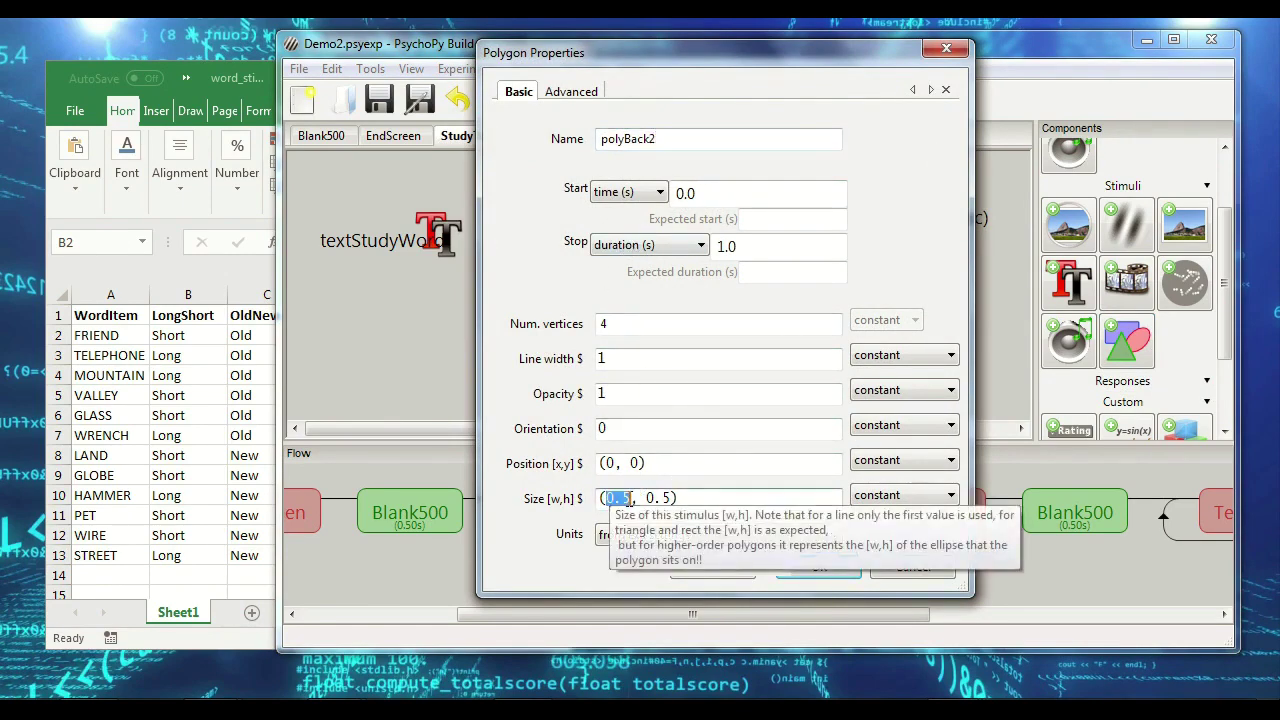
text(2)
double_click(645, 497)
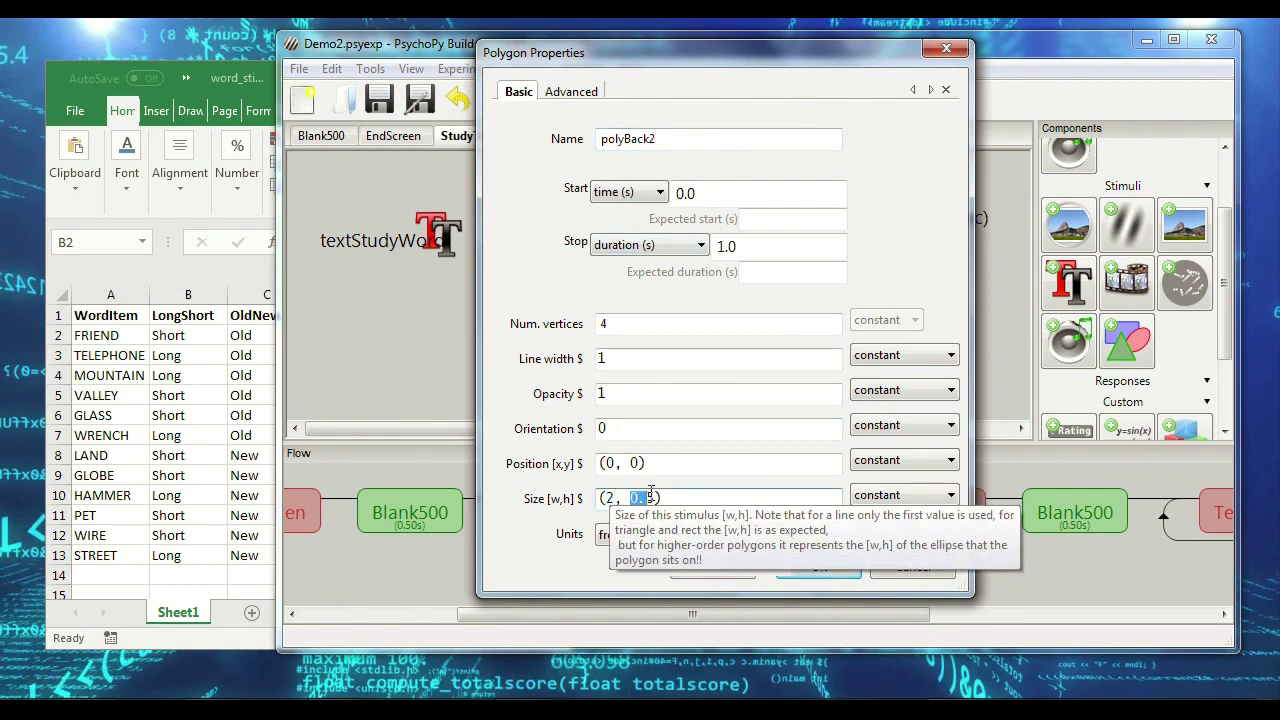
drag(655, 497, 646, 500)
text(2)
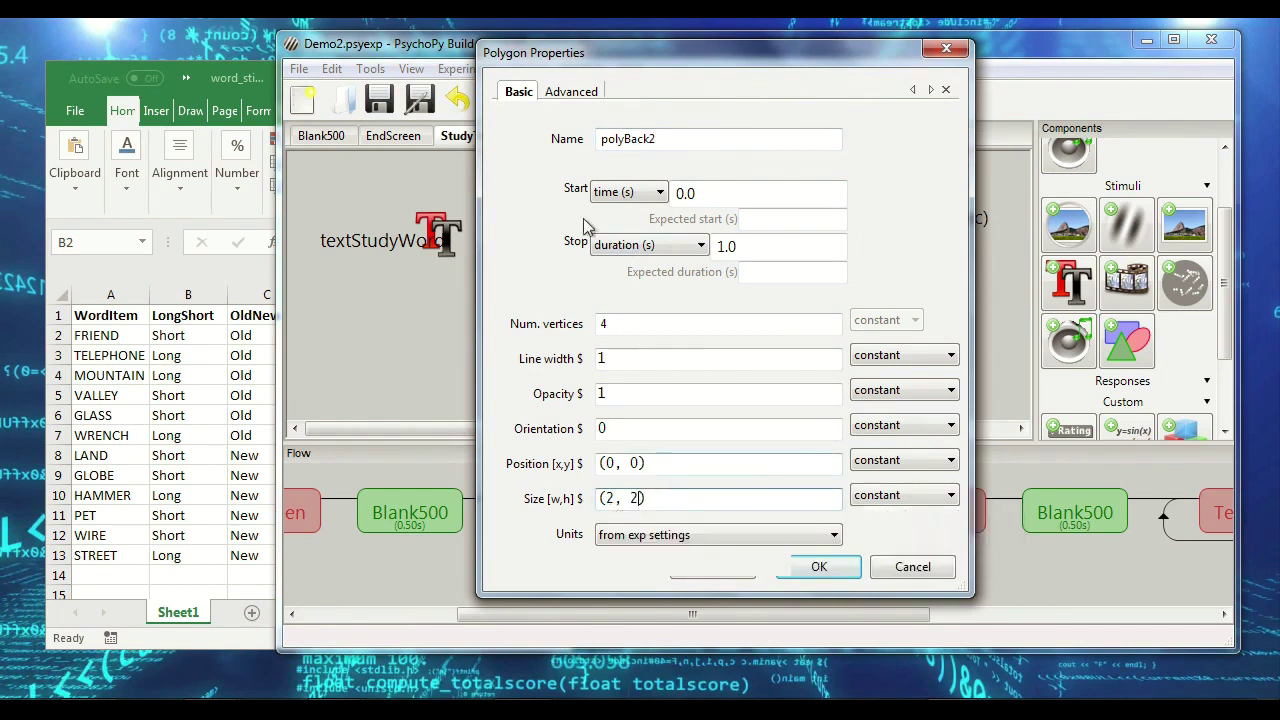
Step: Set both the fill color and the line color of polyBack2 to black and accept the new polygon
click(572, 91)
triple_click(672, 160)
text(Black)
key(BackSpace)
key(BackSpace)
key(BackSpace)
key(BackSpace)
key(BackSpace)
text(black)
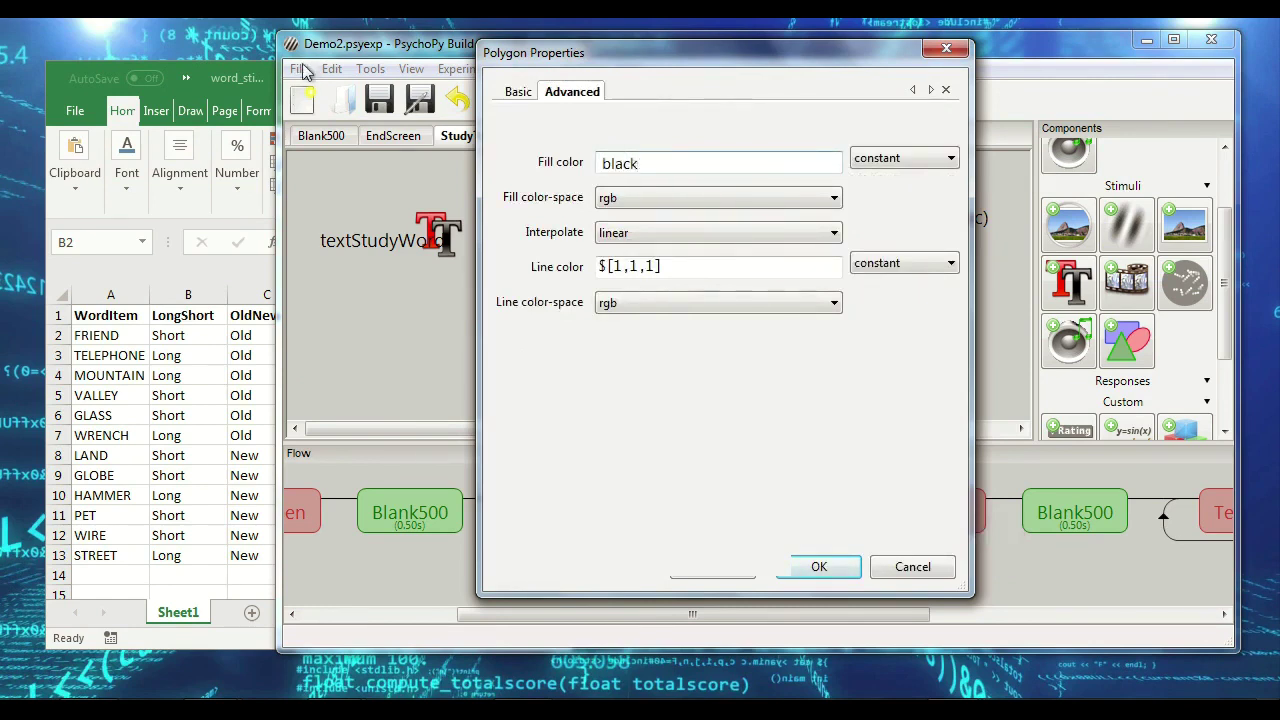
triple_click(709, 265)
text(black)
key(Return)
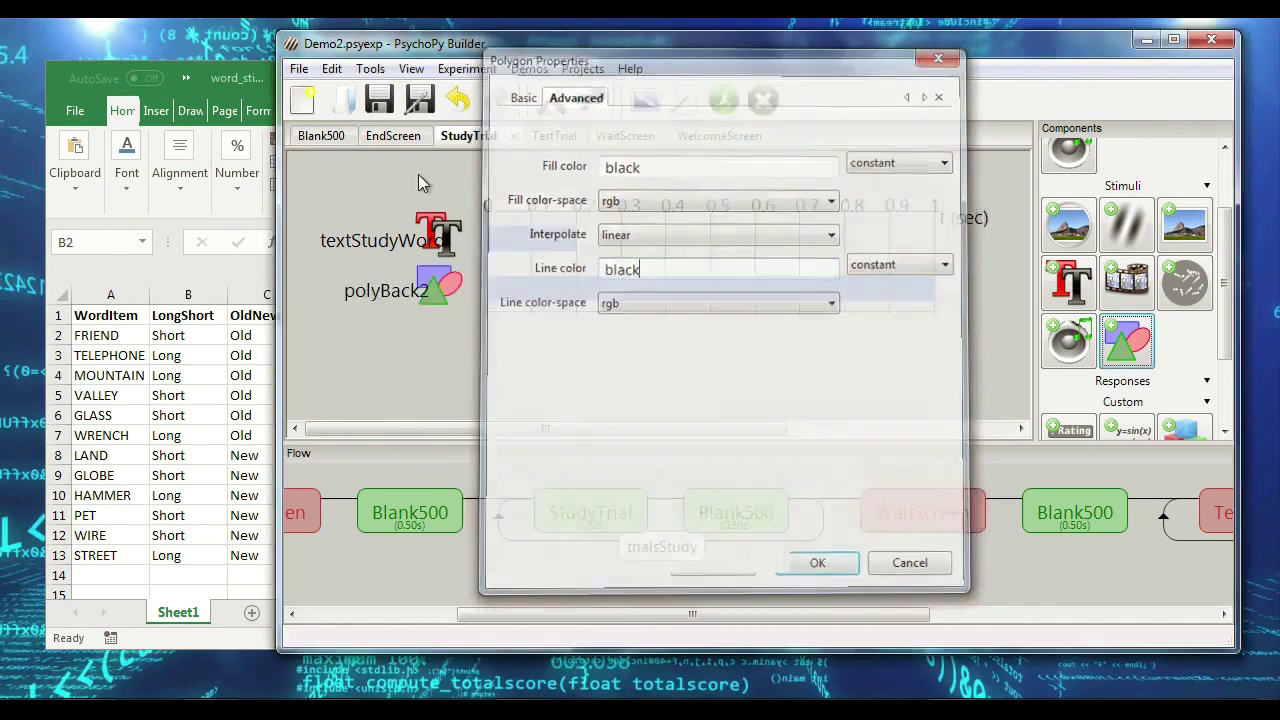
Step: Move polyBack2 to the top of the StudyTrial routine and set its duration to 0.2 seconds
right_click(444, 297)
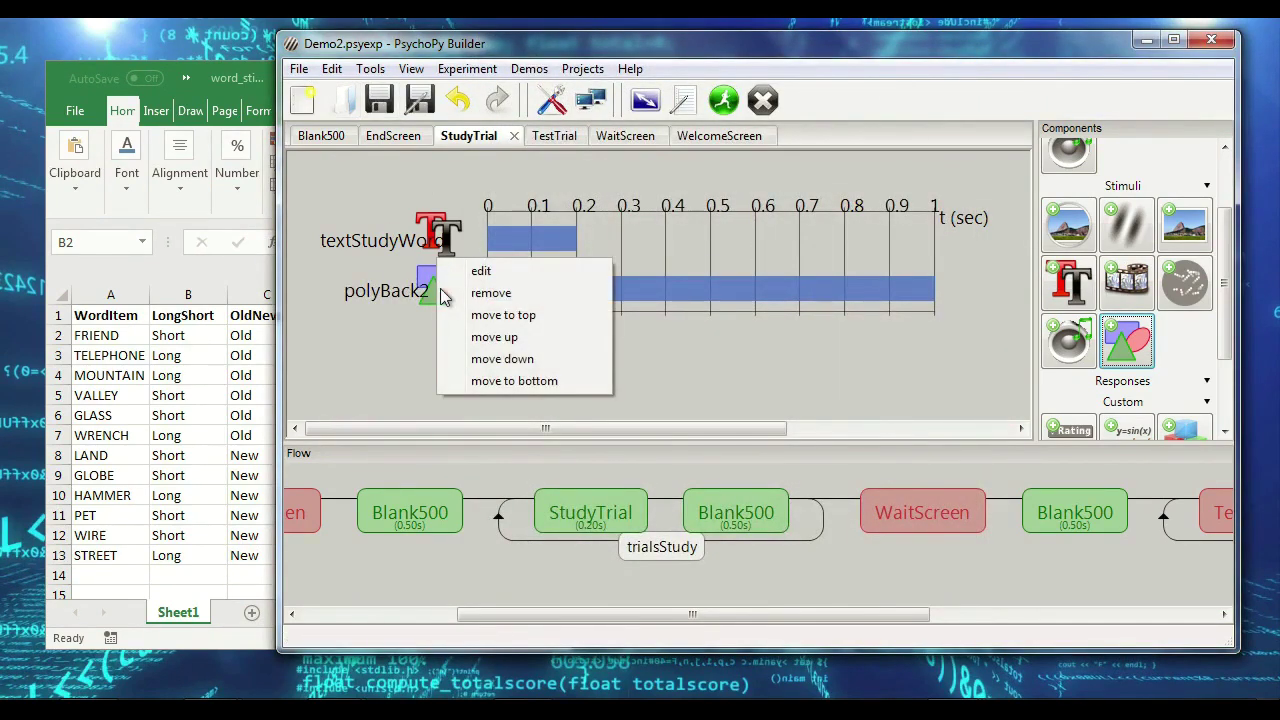
click(474, 313)
double_click(447, 243)
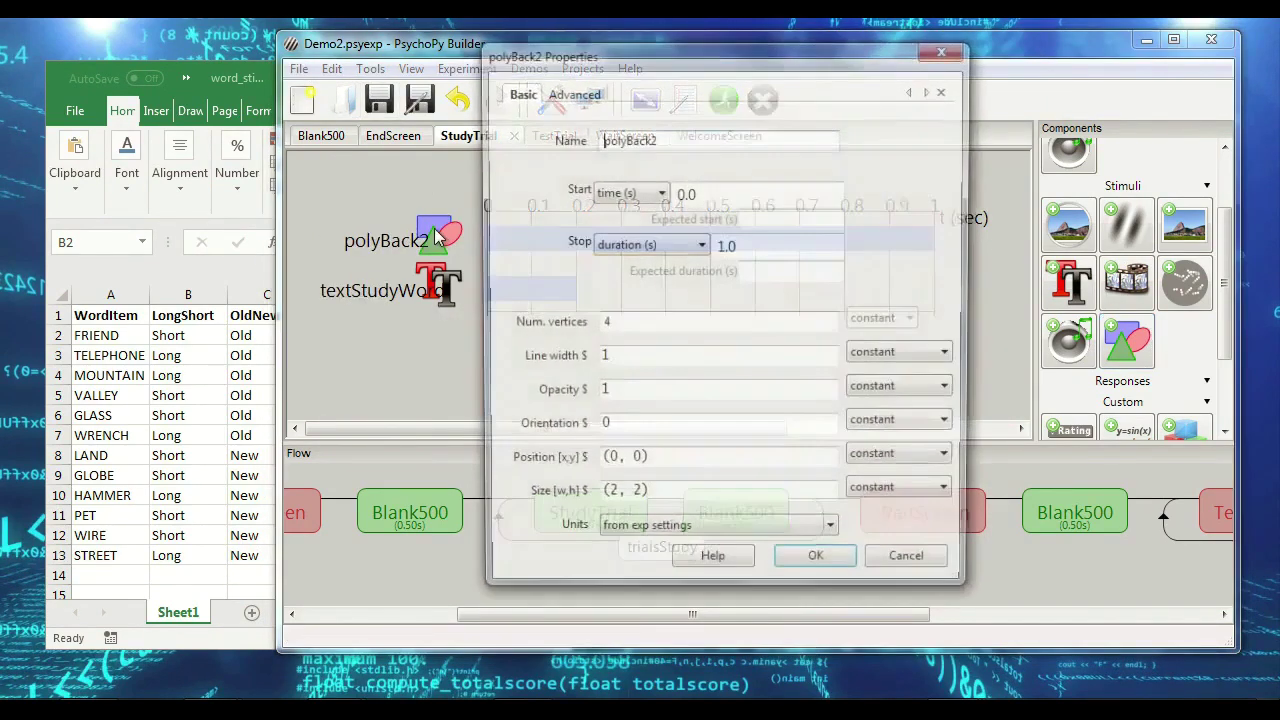
text(0.2)
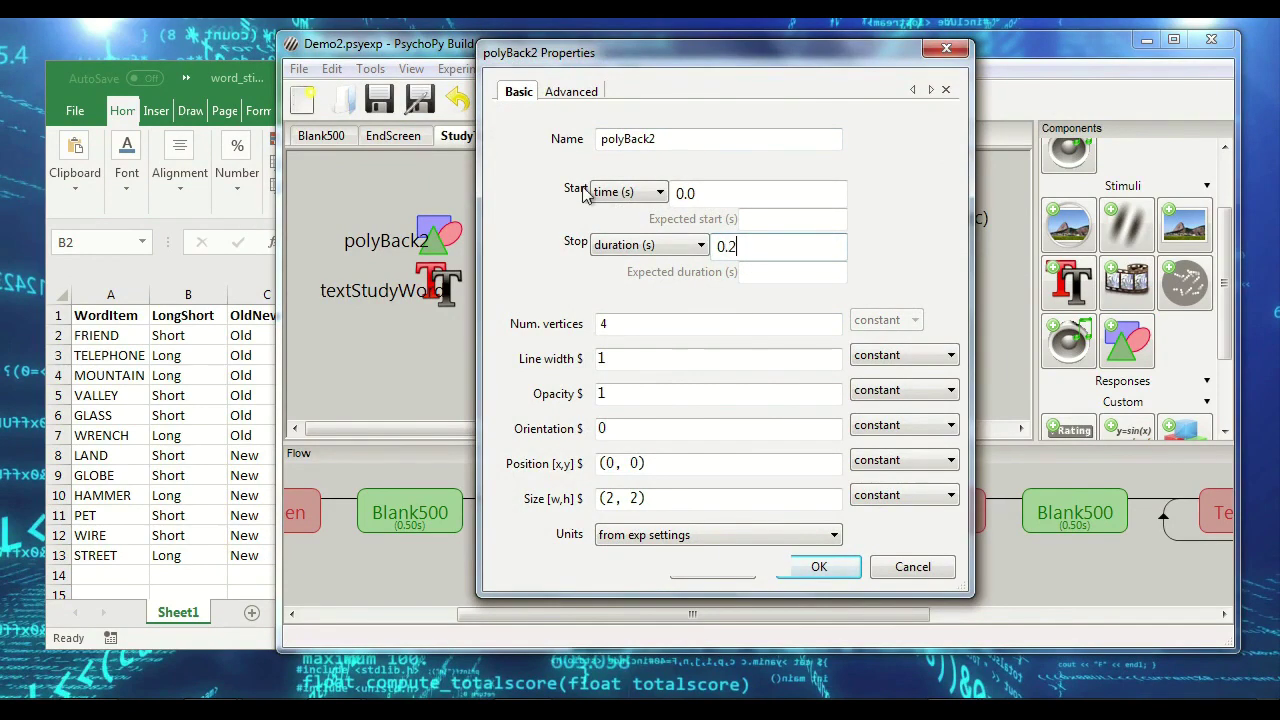
key(Return)
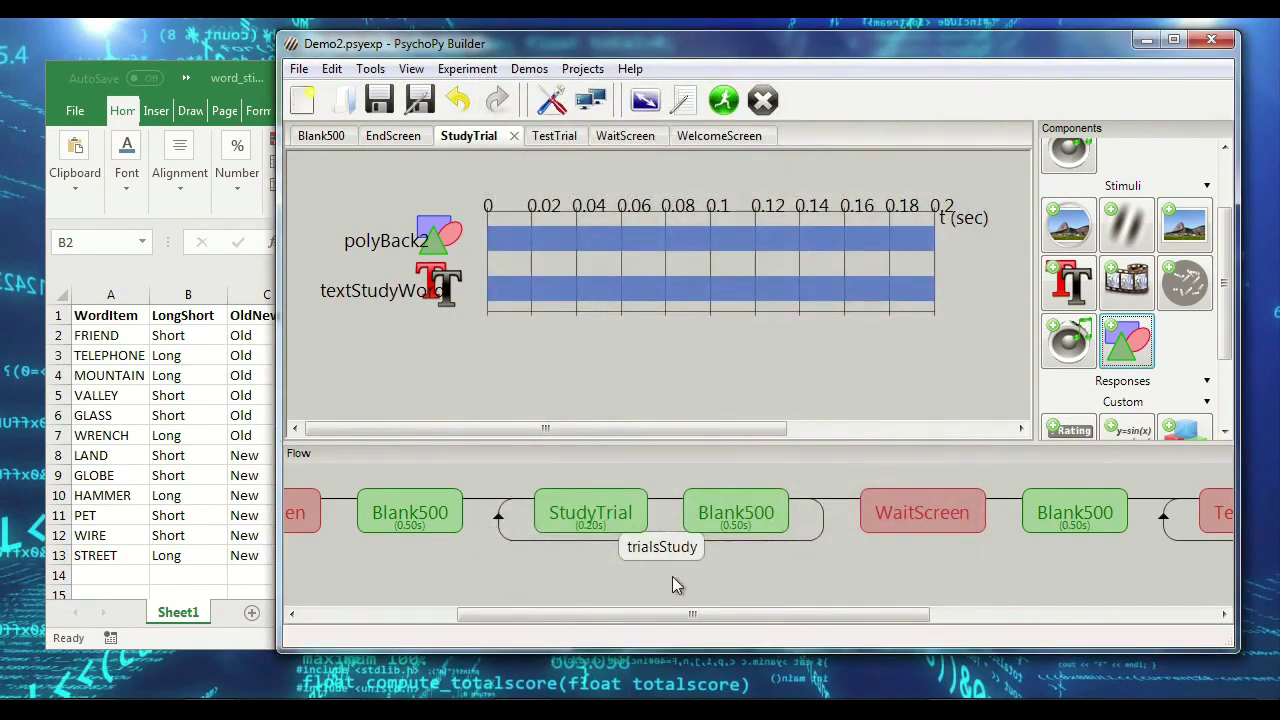
Step: Open the TestTrial routine from the flow and check the basic and advanced properties of textTestWord
drag(665, 613, 968, 613)
click(700, 515)
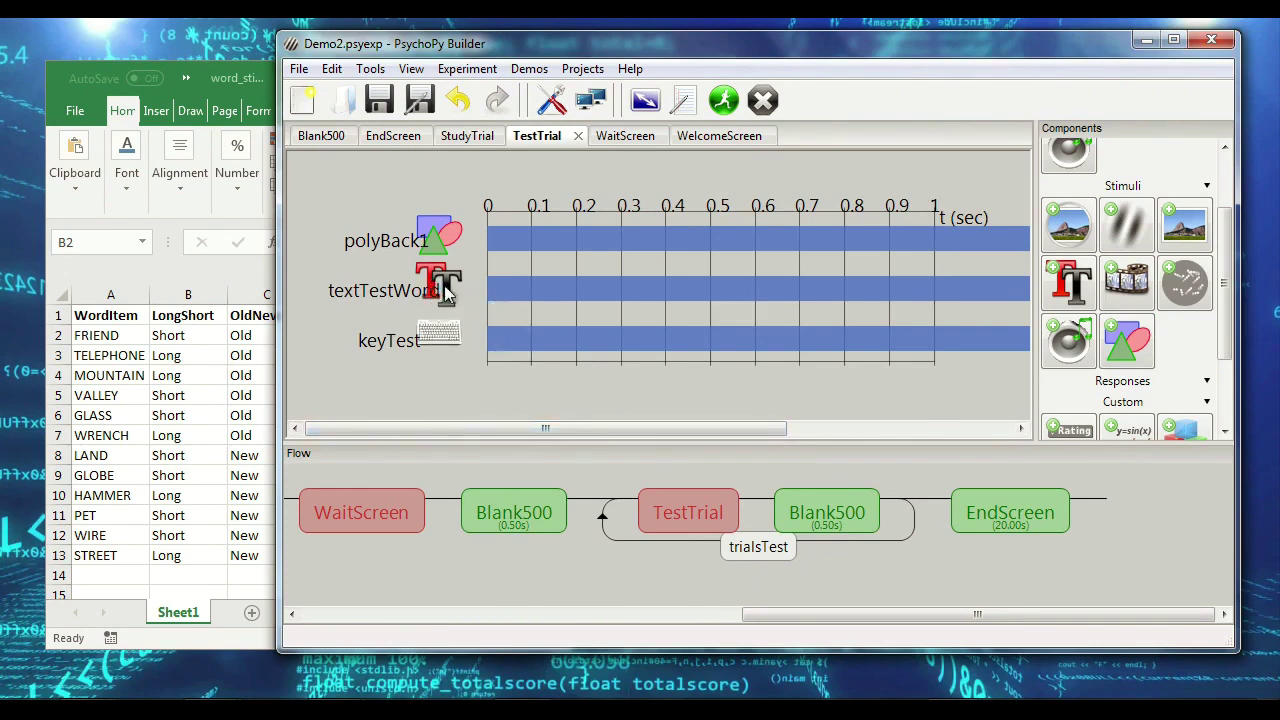
double_click(439, 280)
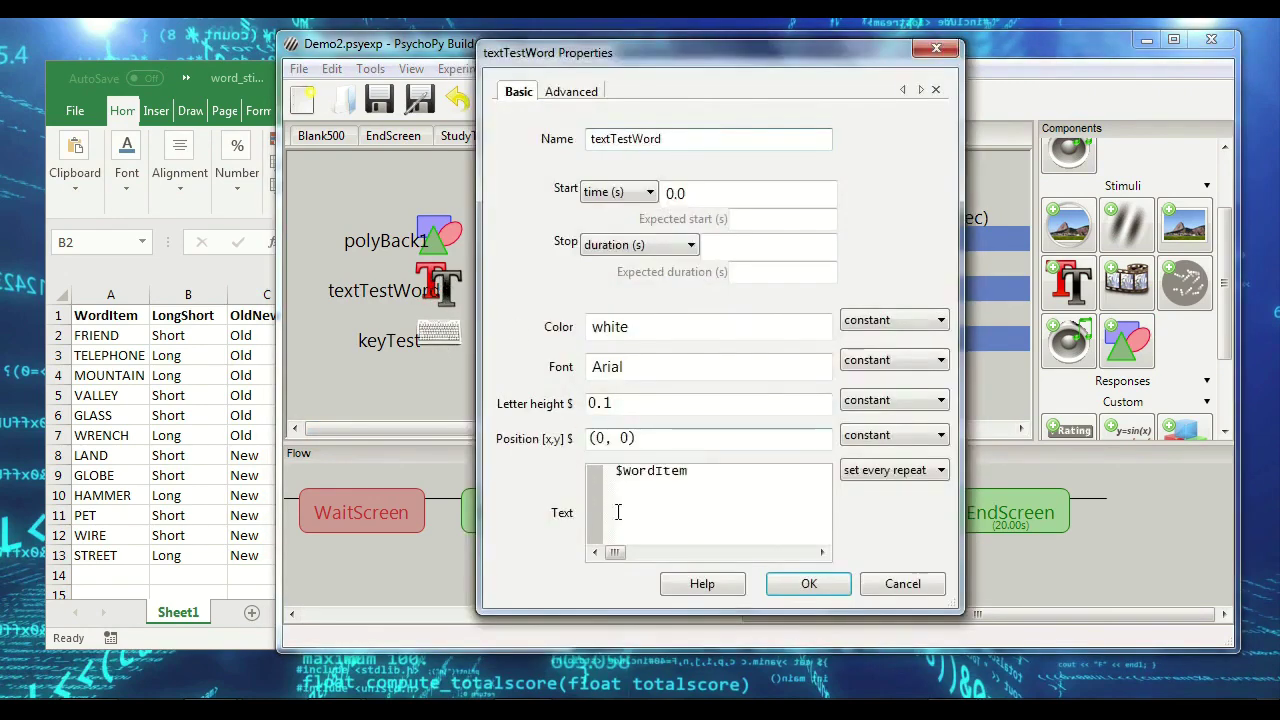
click(560, 91)
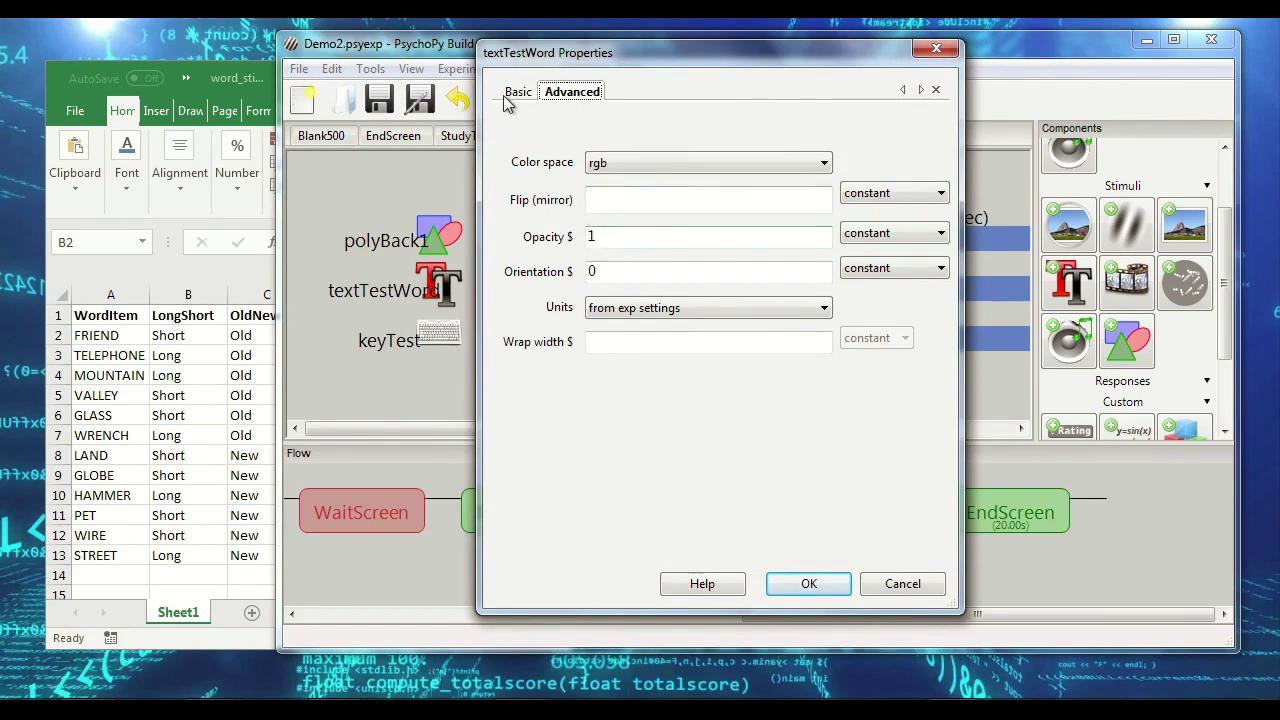
click(836, 591)
Step: Set the allowed keys of the keyTest component in TestTrial to '6','5','4','3','2','1'
double_click(439, 331)
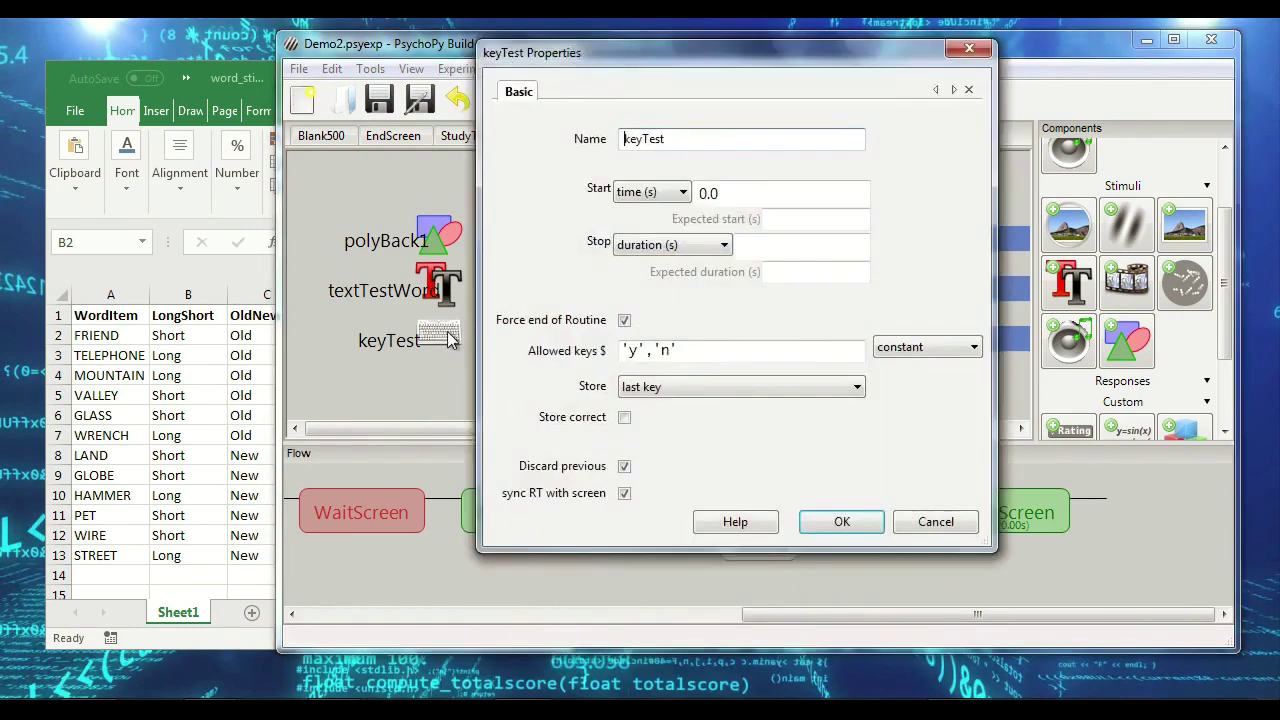
double_click(631, 350)
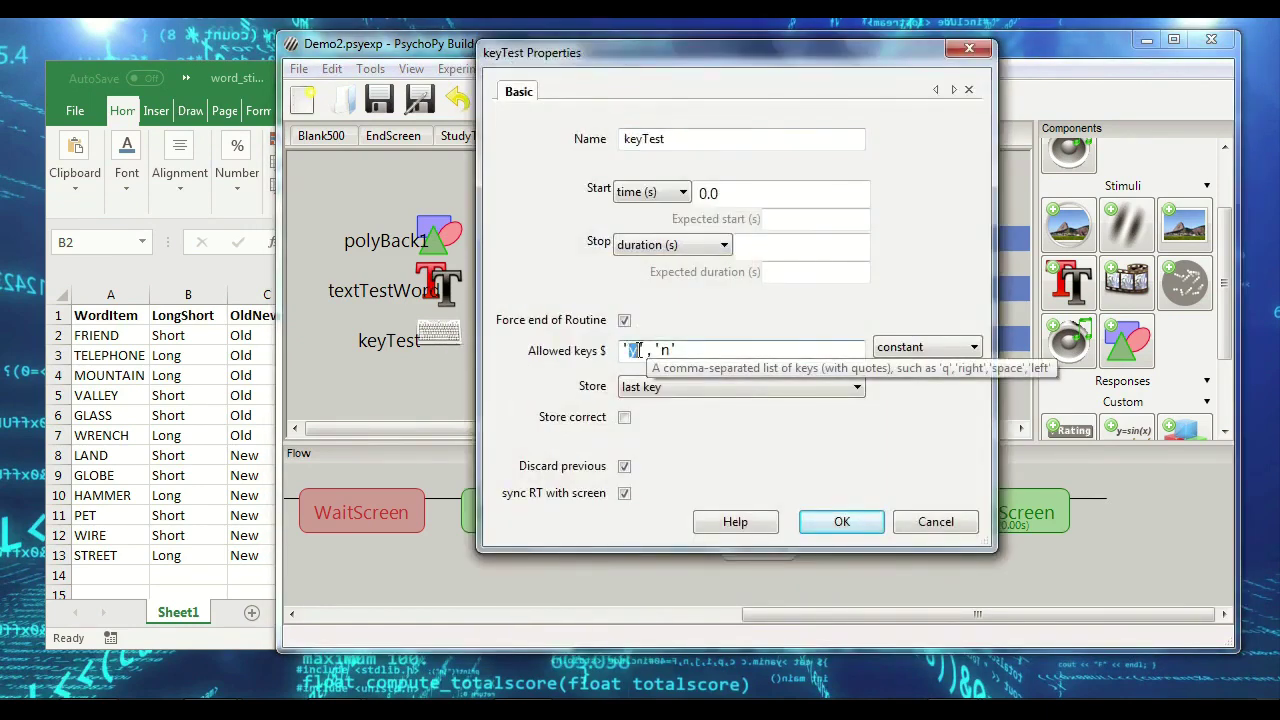
click(843, 505)
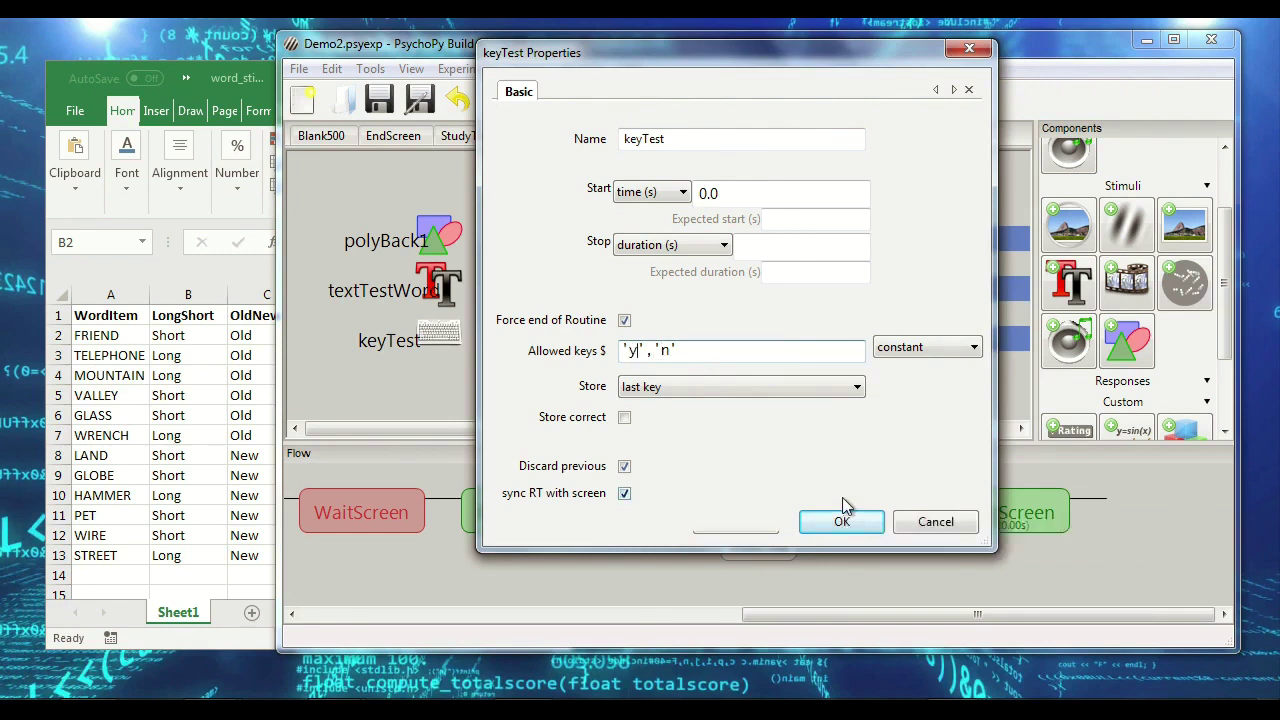
text(6','5')
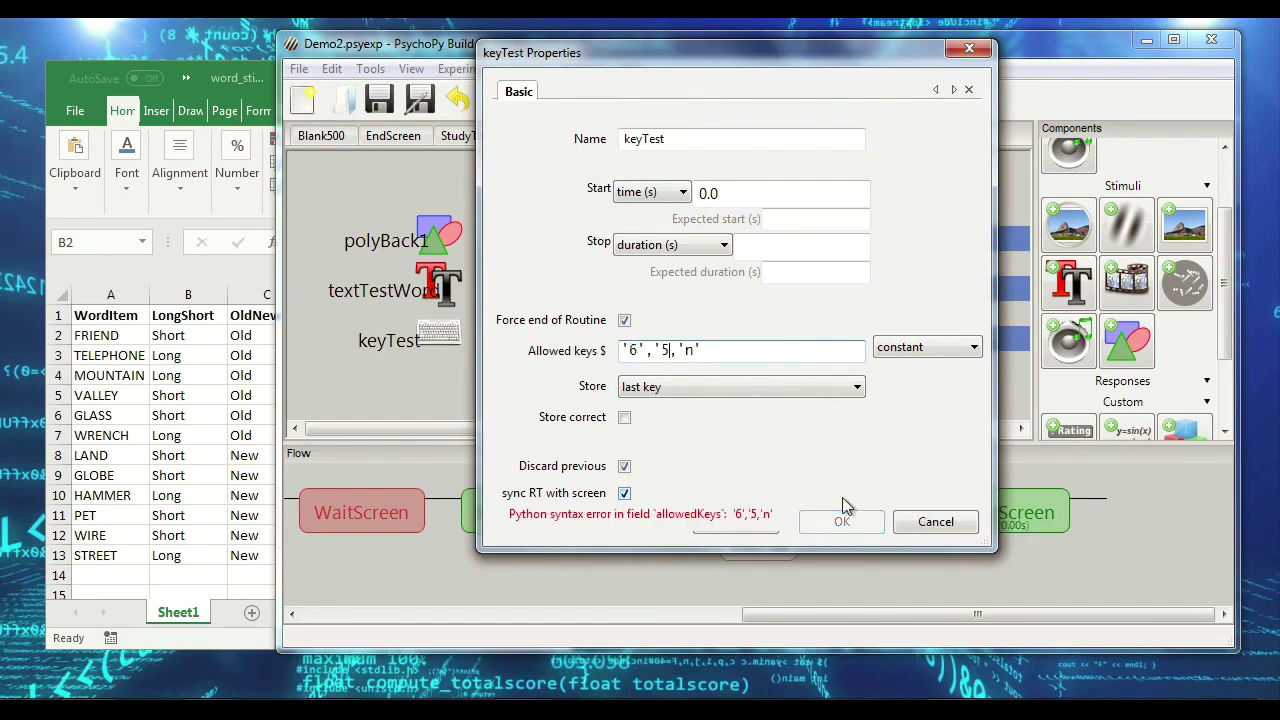
text(,'4')
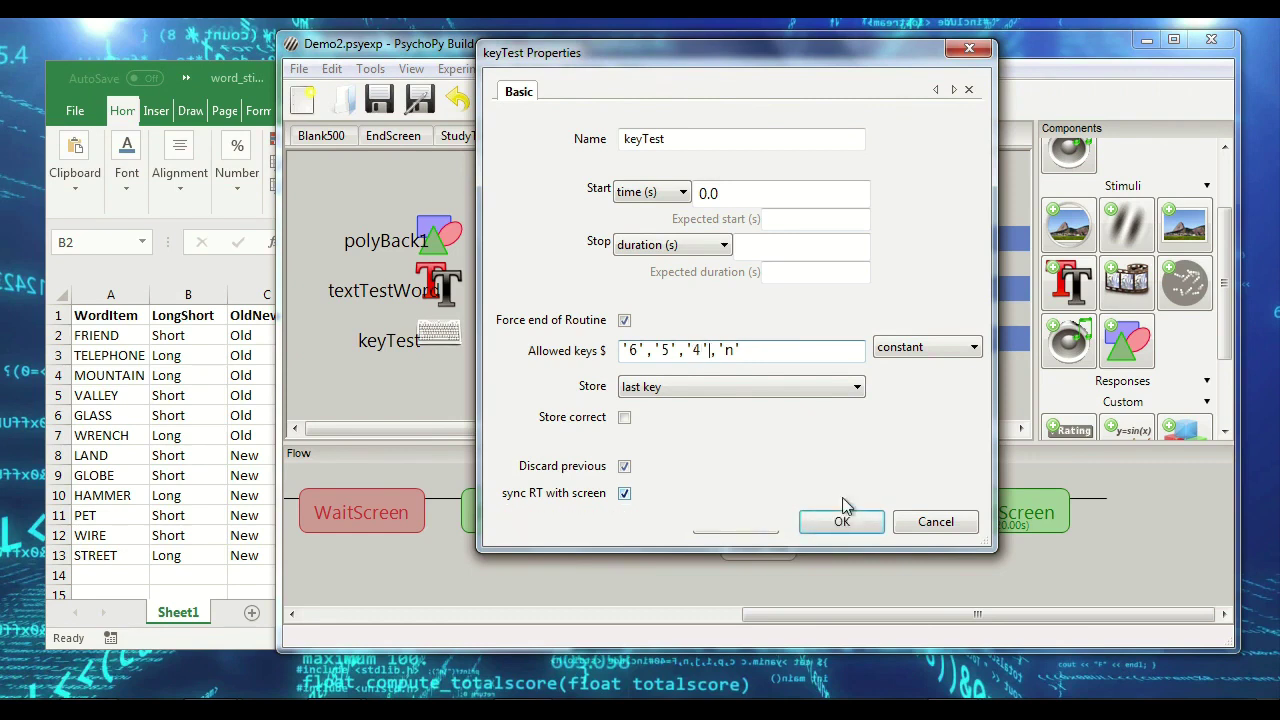
text(,'3',)
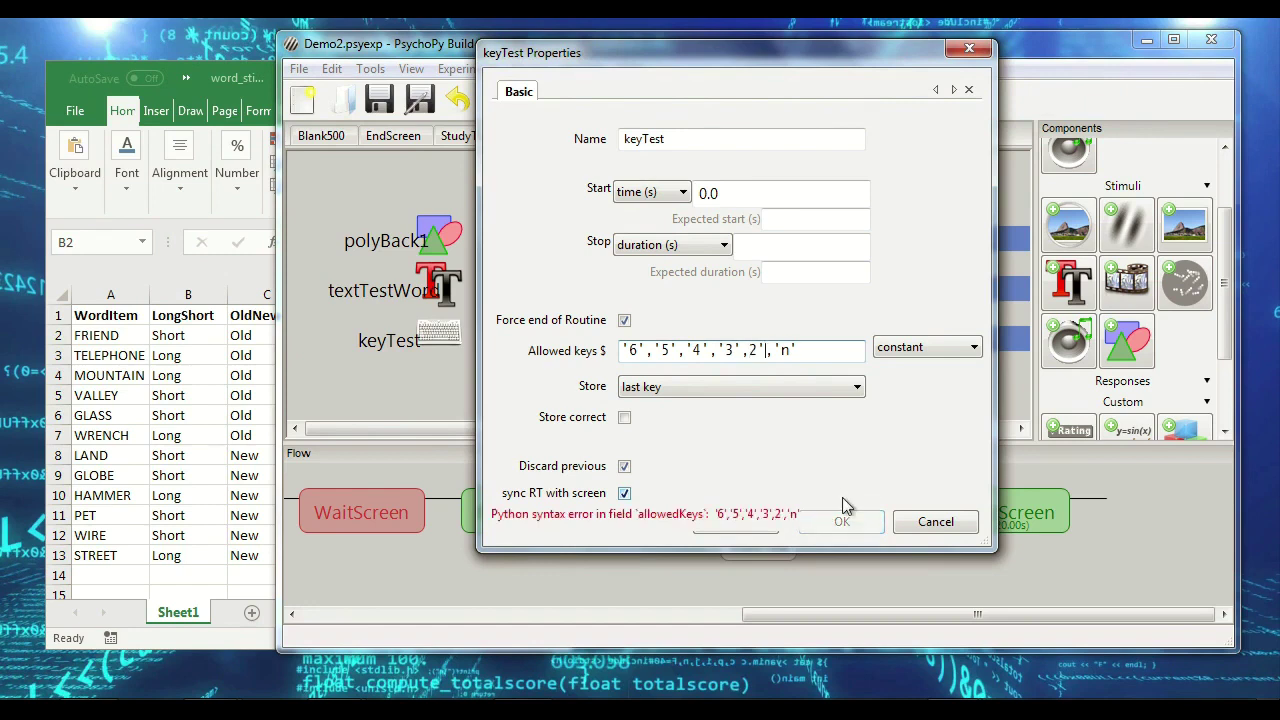
text('2')
key(Right)
key(Right)
key(Delete)
text(1)
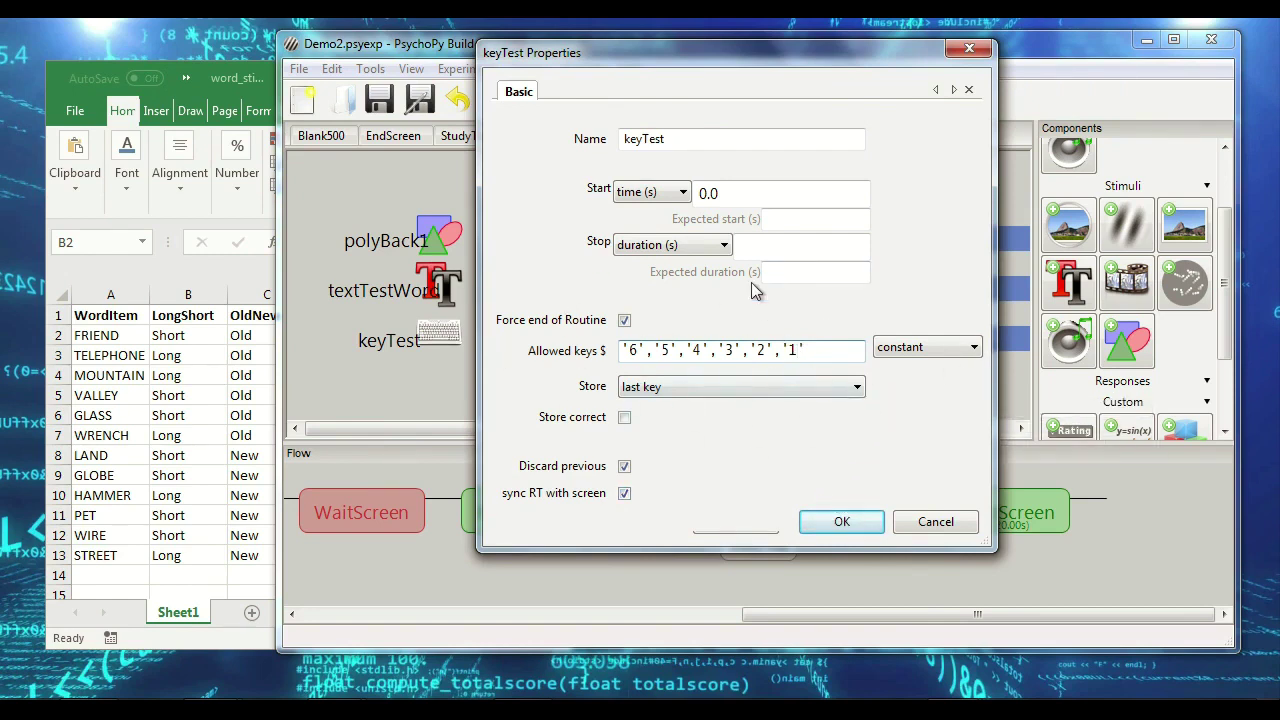
Step: Rename the keyTest component as keyTestConf
drag(644, 138, 745, 137)
click(745, 137)
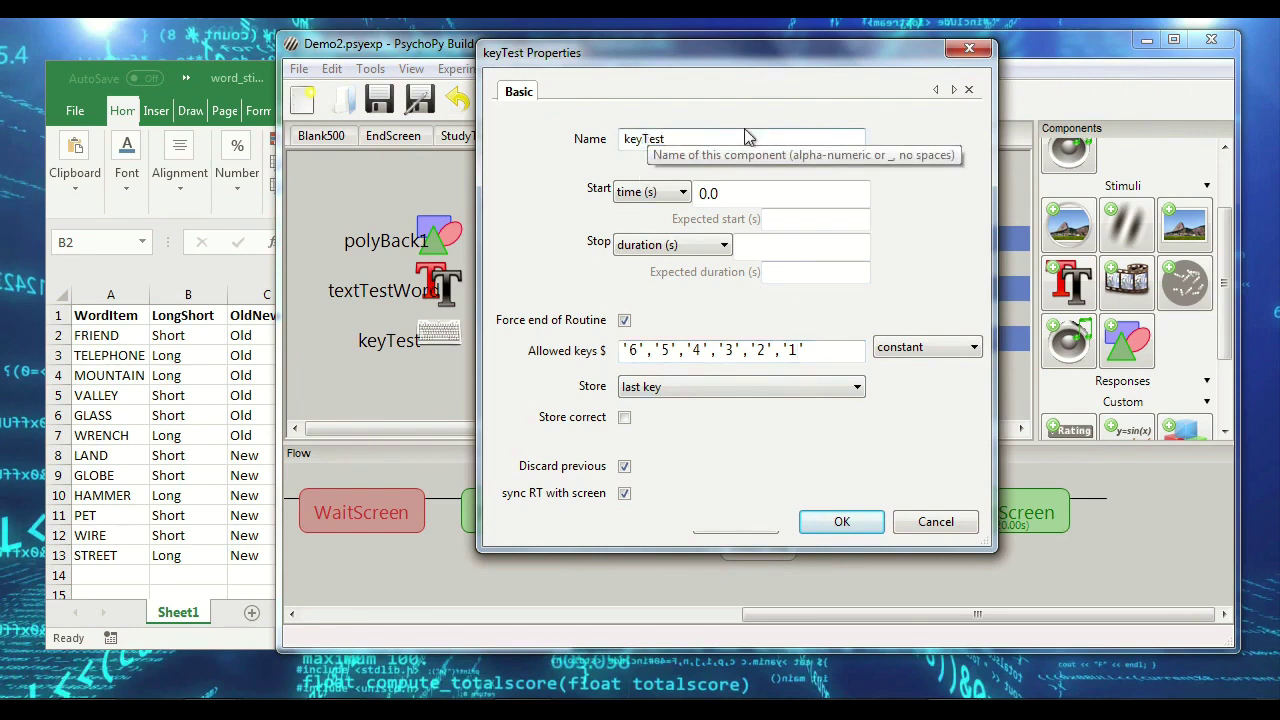
text(Conf)
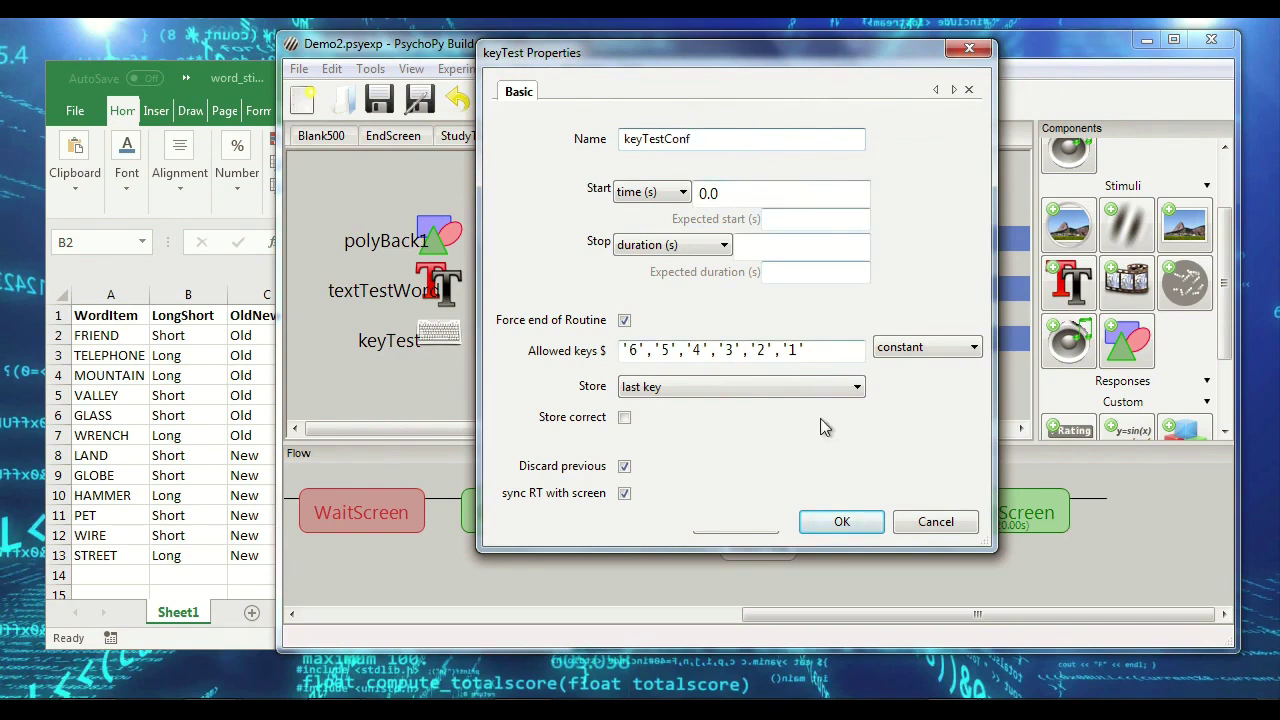
click(841, 524)
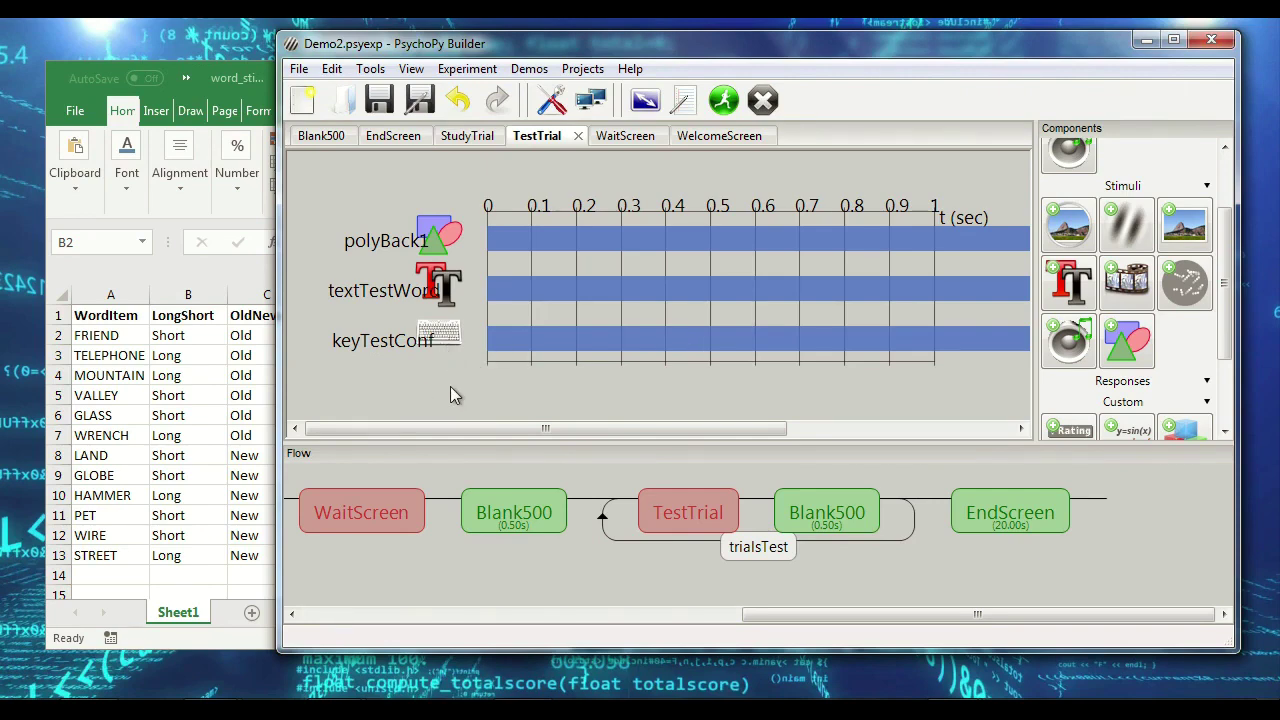
click(443, 288)
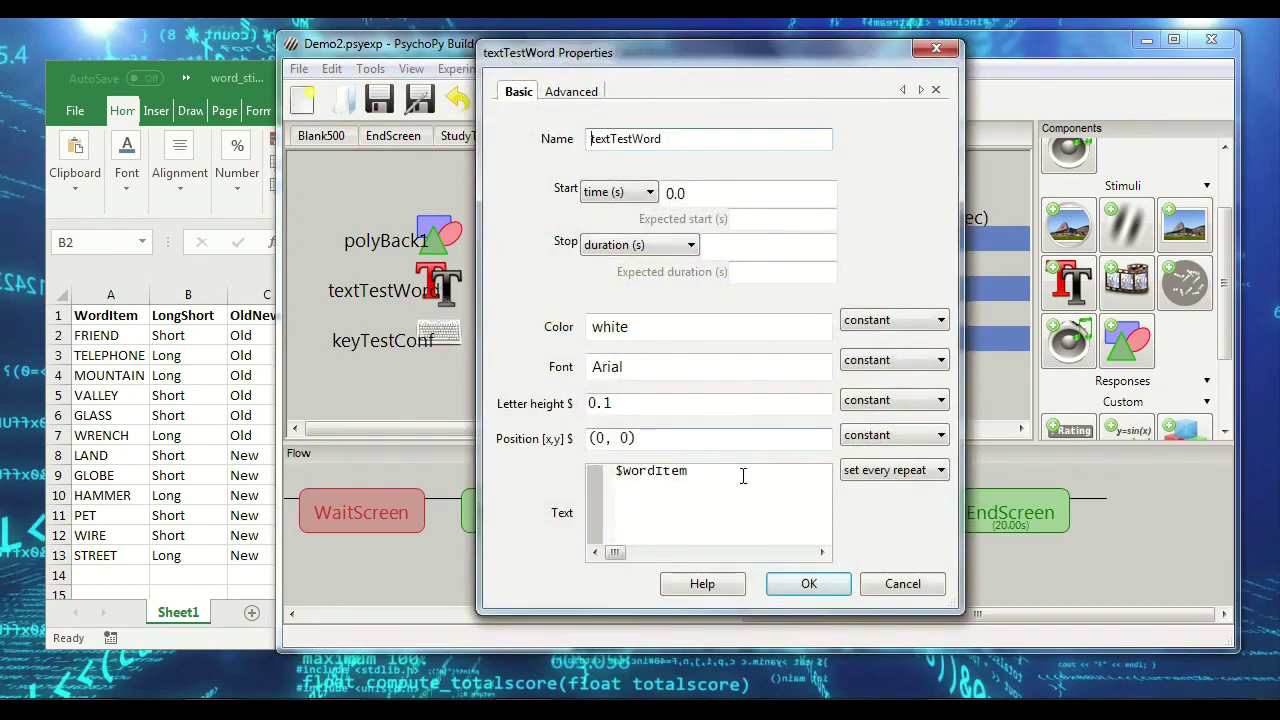
key(Return)
text(1...2...3...4...5...6)
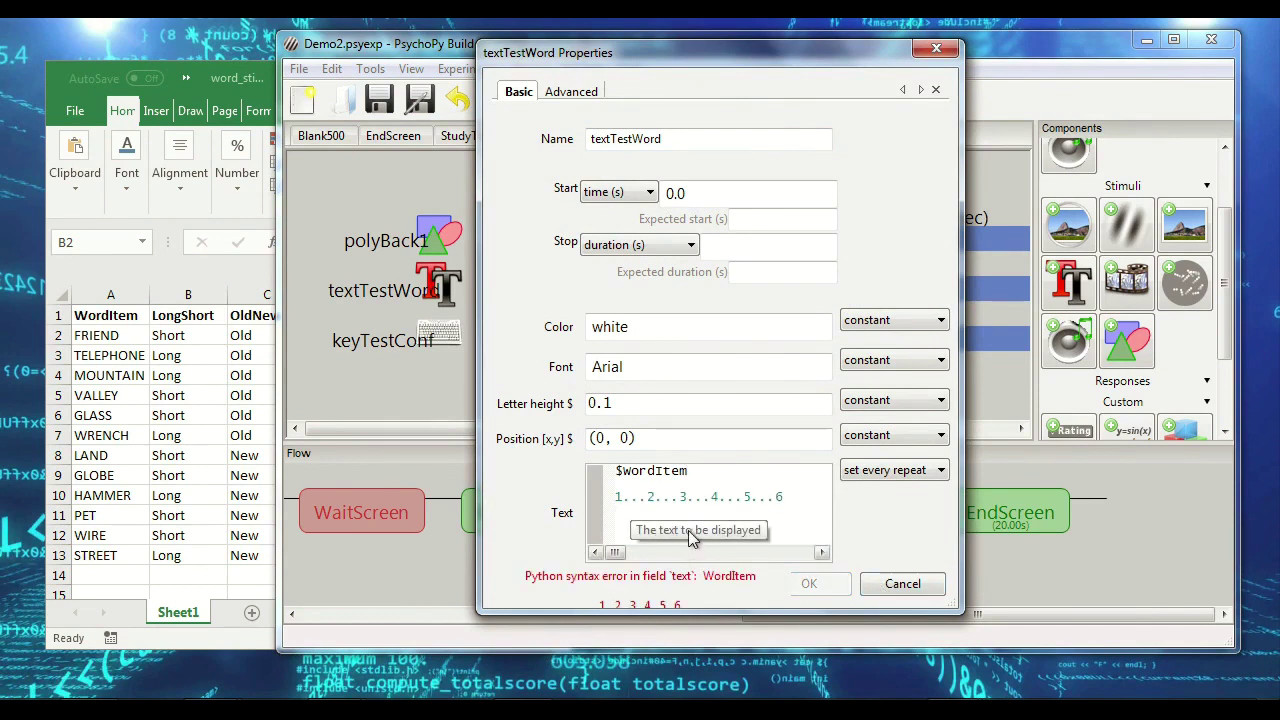
key(Return)
text(NEW )
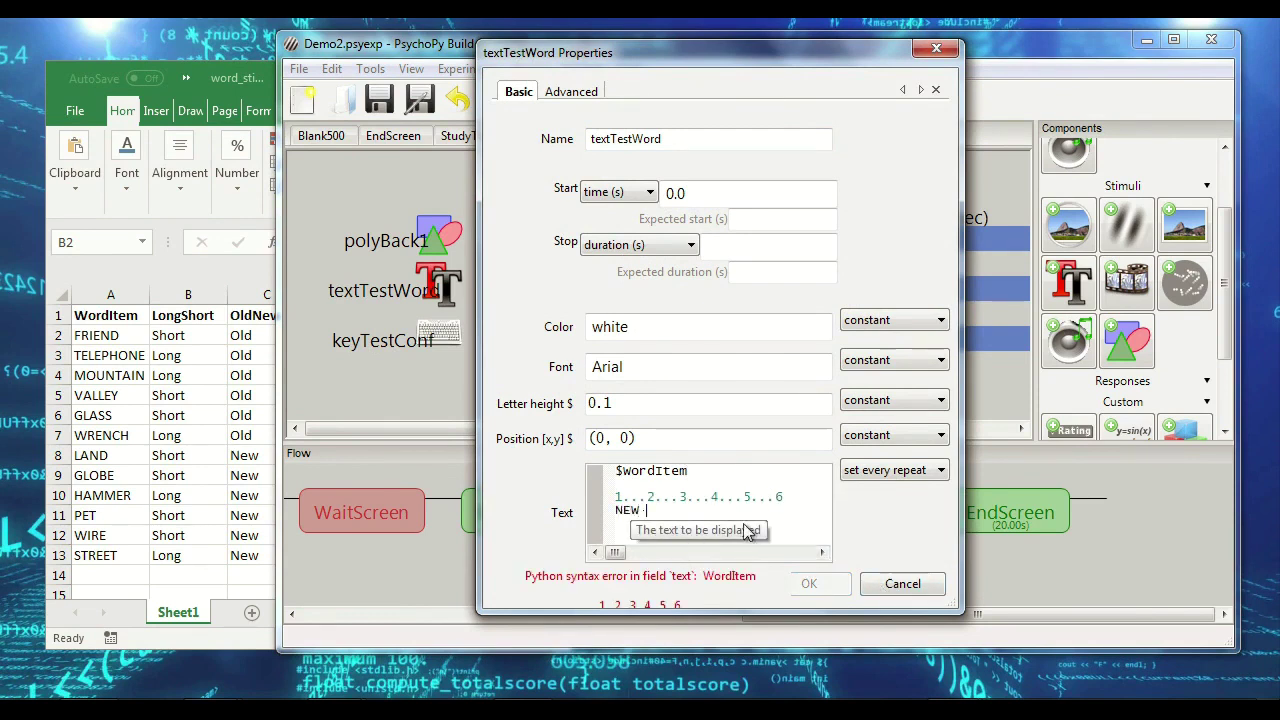
text(               OLD)
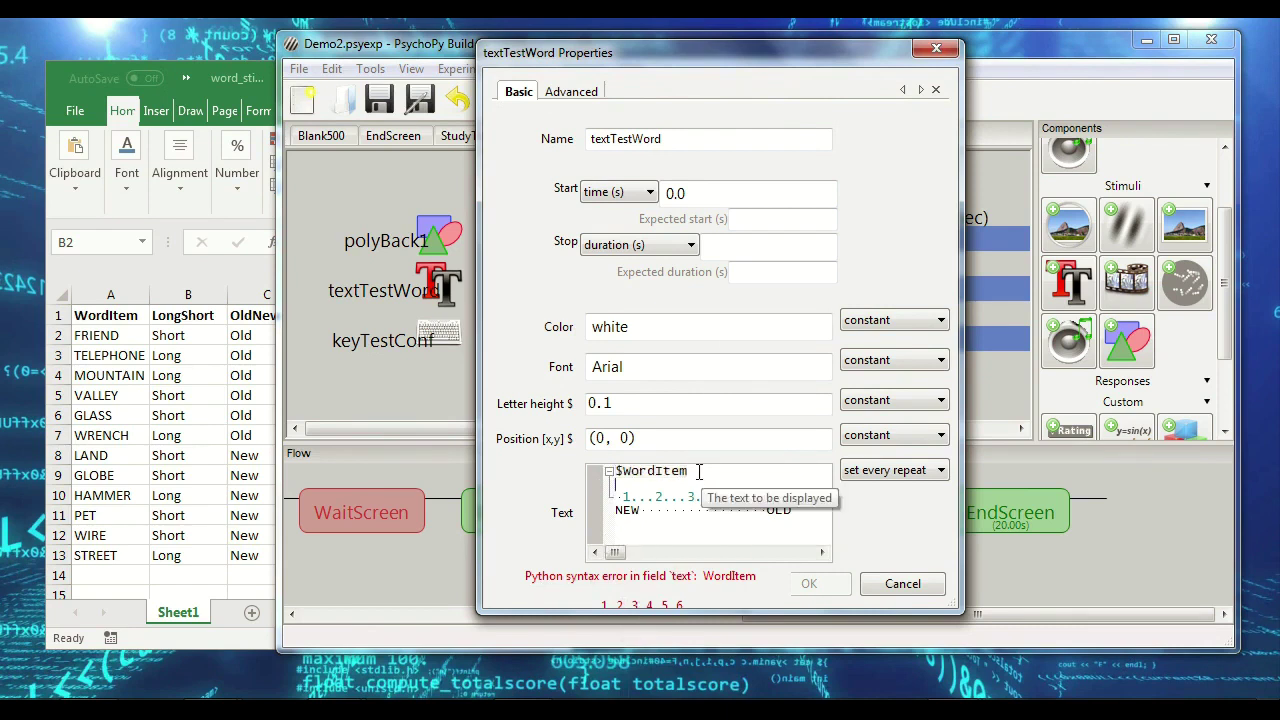
text(w)
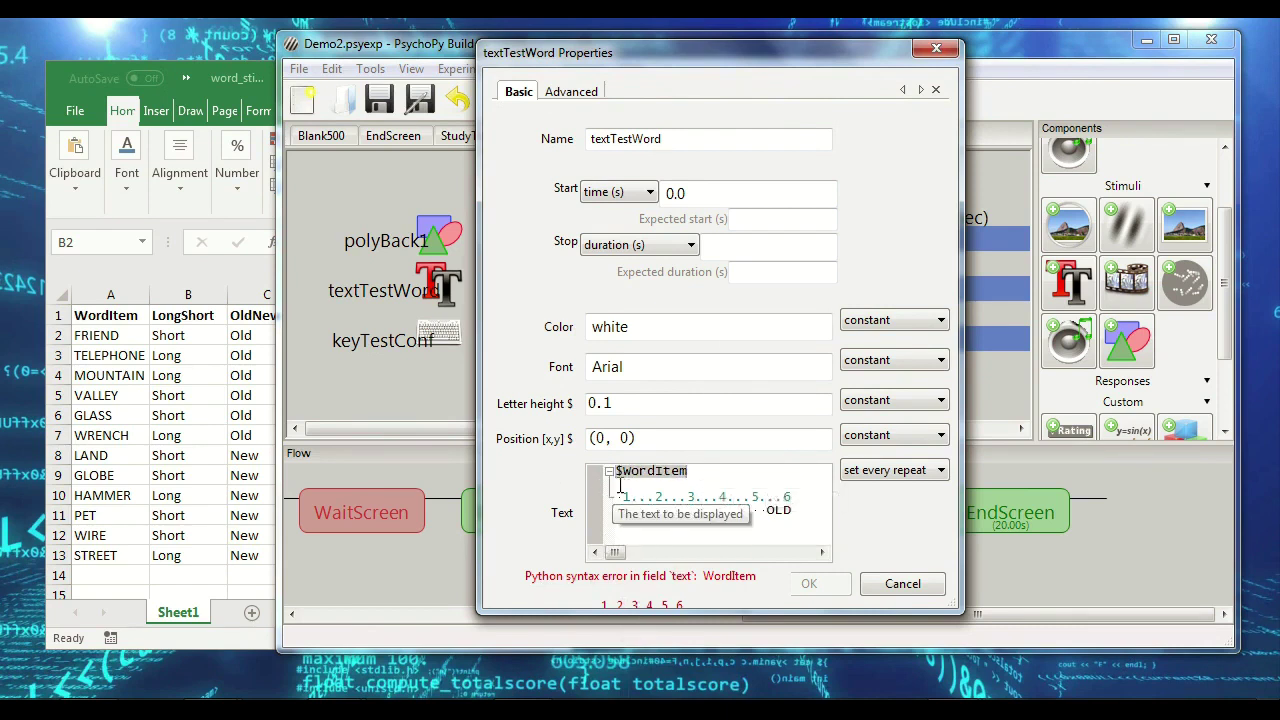
drag(629, 487, 781, 518)
key(Delete)
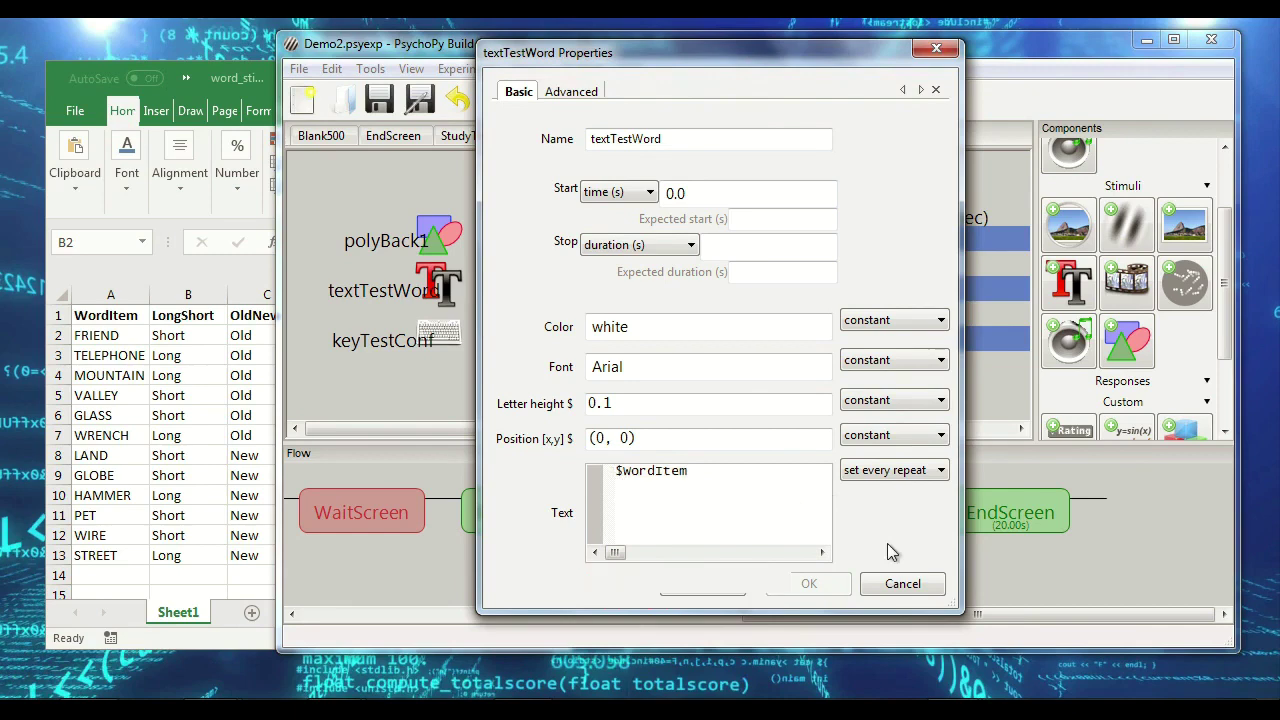
click(835, 590)
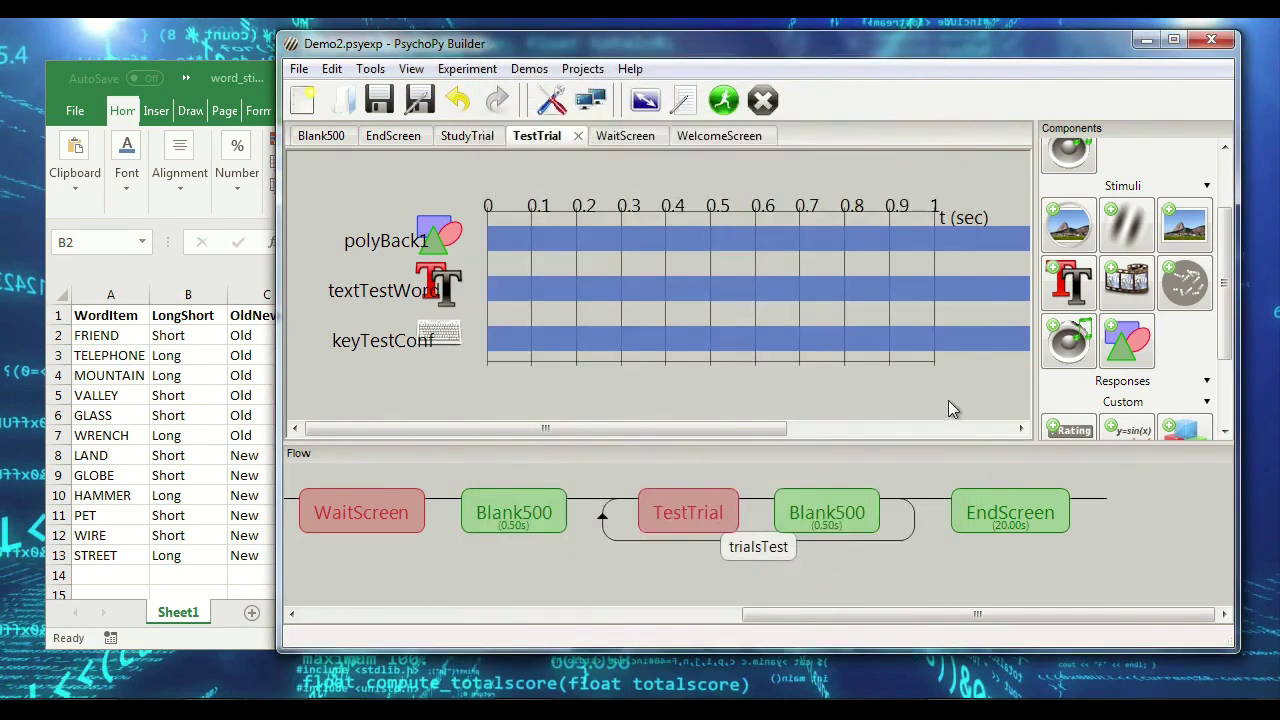
Step: Add a text component named textConfScale to the TestTrial routine and leave its stop duration blank
click(1067, 285)
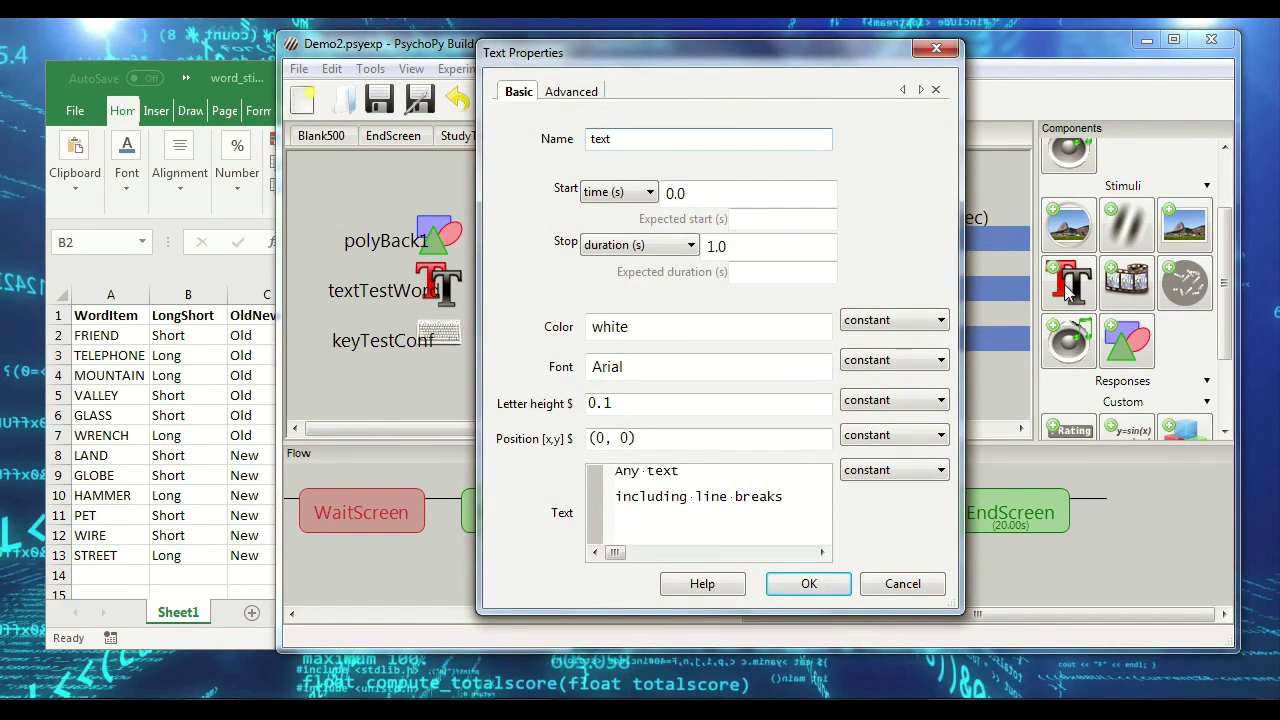
text(ConfScale)
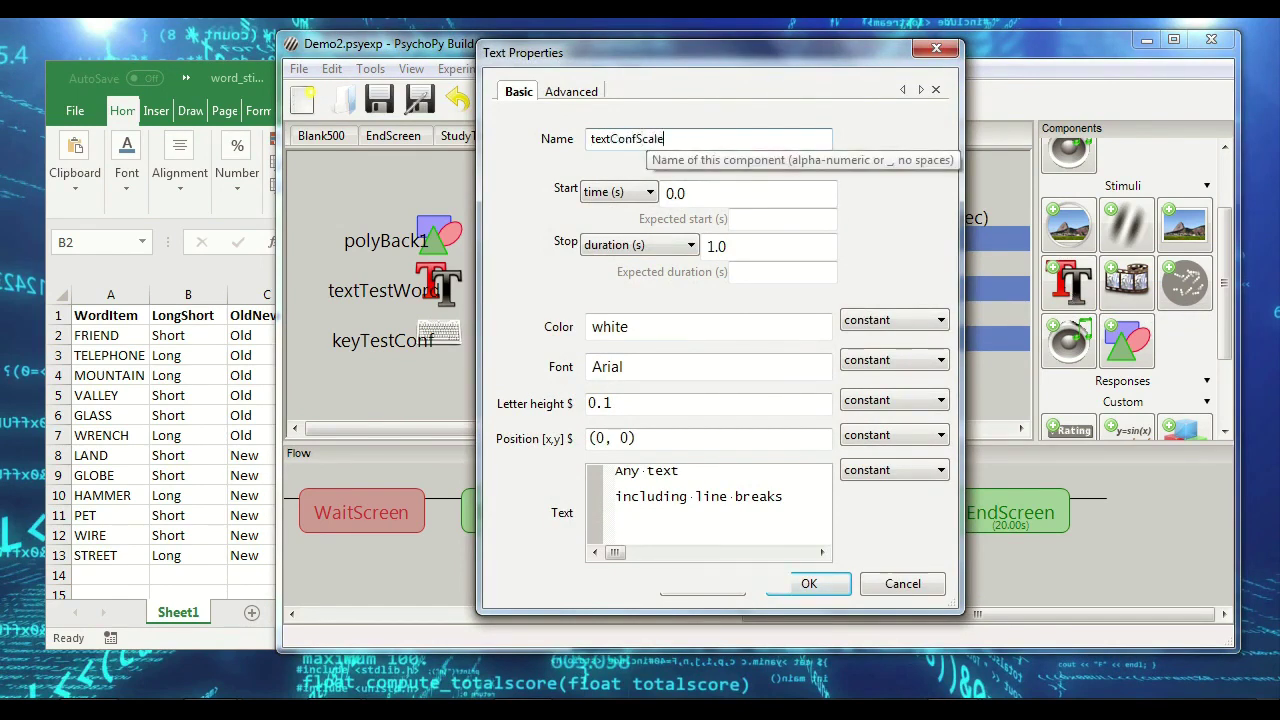
drag(751, 245, 580, 220)
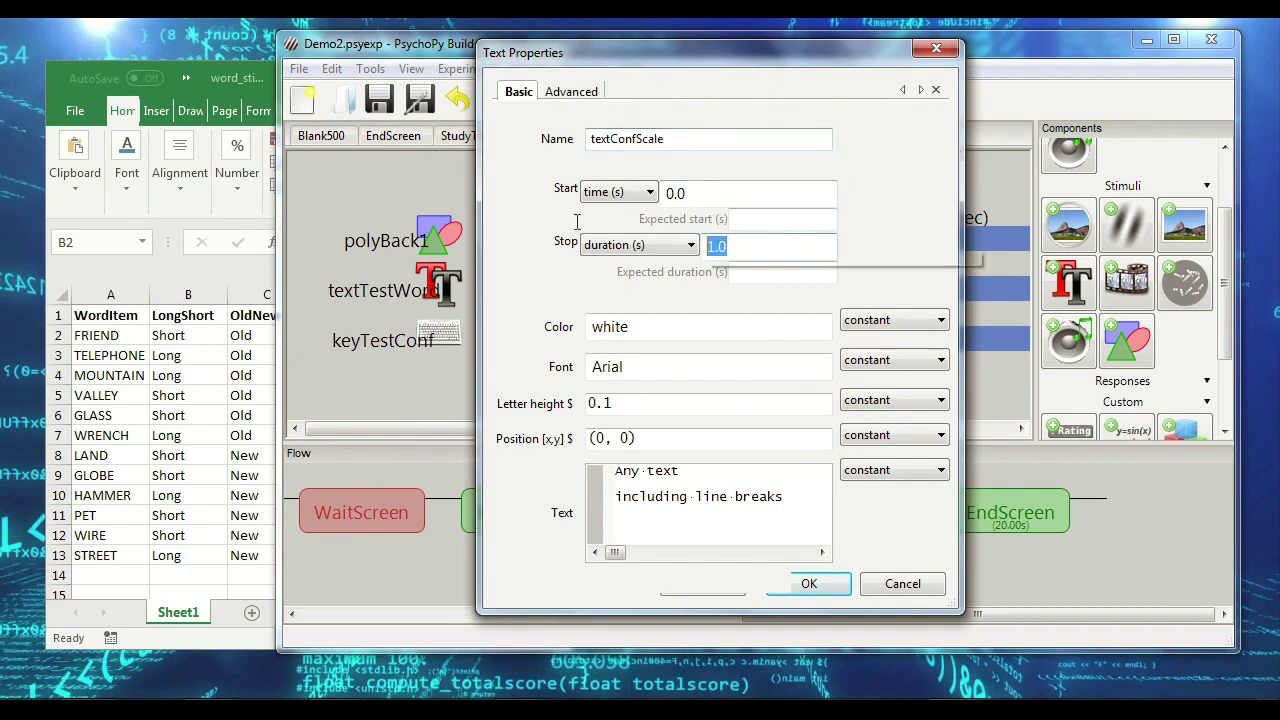
key(BackSpace)
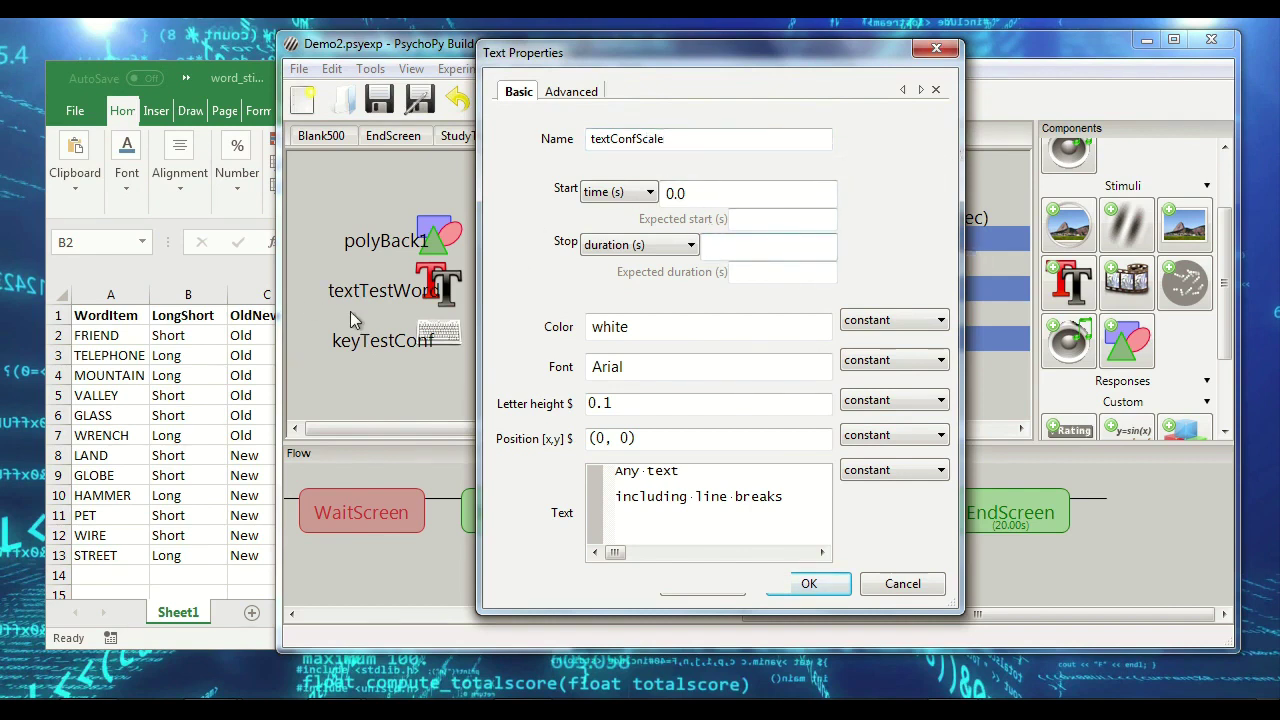
Step: Replace textConfScale's placeholder text with the scale "1...2...3...4...5...6" and a second line of NEW and OLD spaced beneath its ends
drag(811, 503, 537, 443)
text(1   2   3)
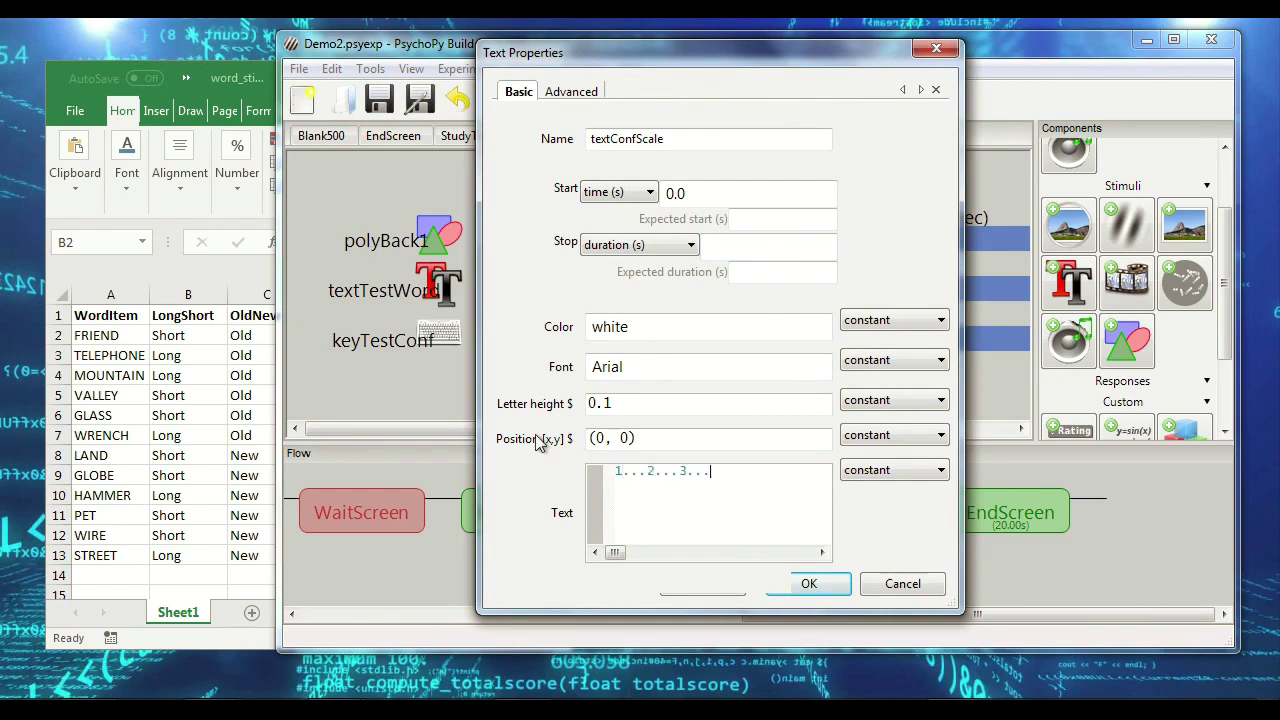
text(...2...3...4...5...6..)
text(NEW................OLD)
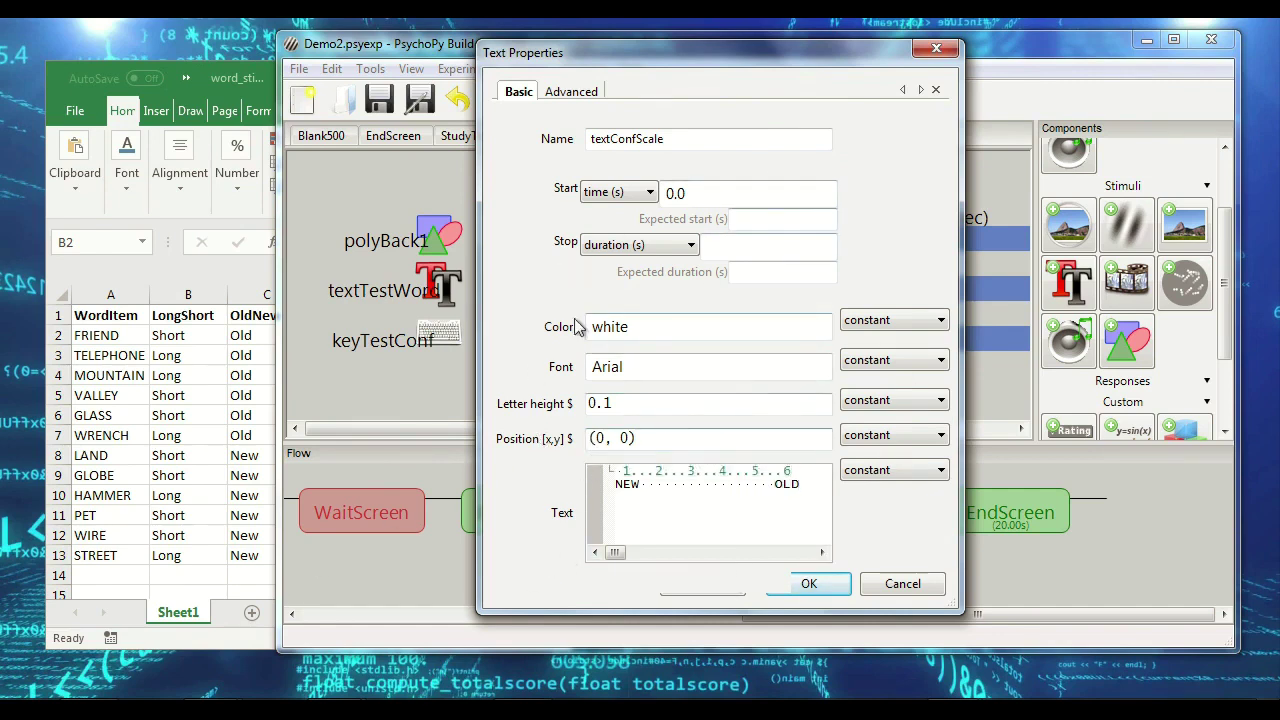
click(808, 585)
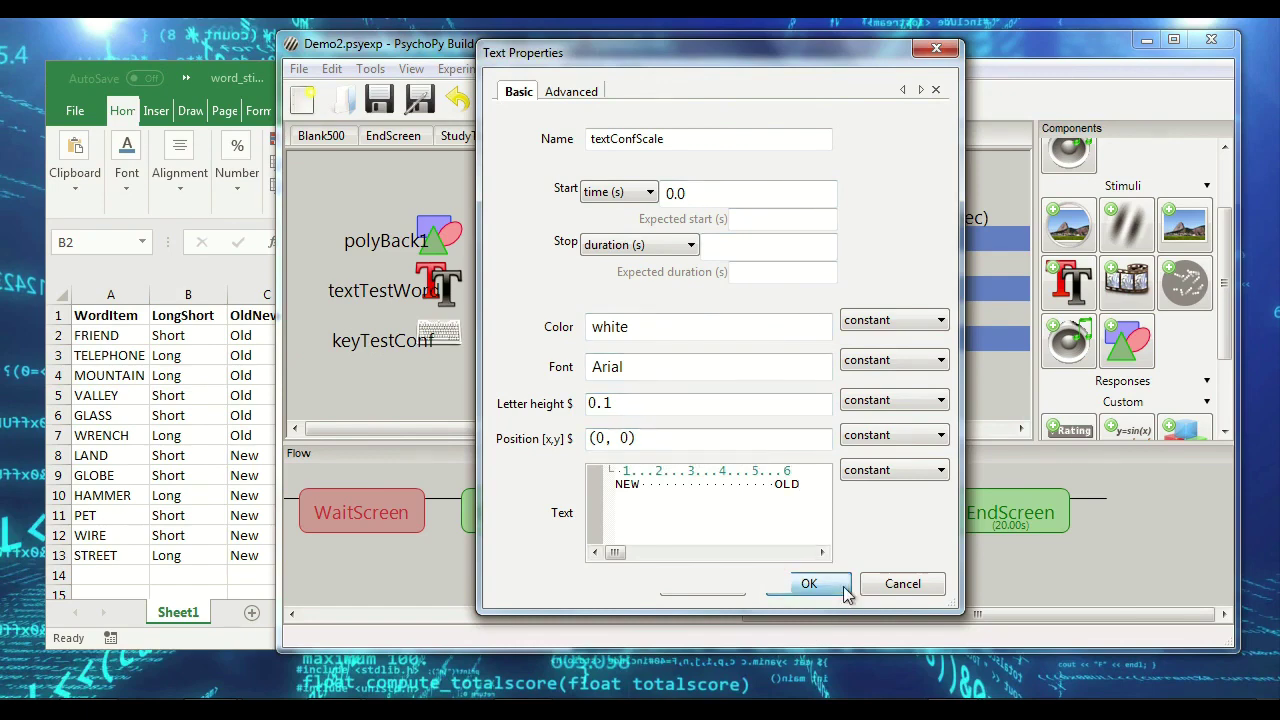
Step: Run Demo2 with a blank participant and session 001 to preview the confidence scale in the test trials
click(722, 102)
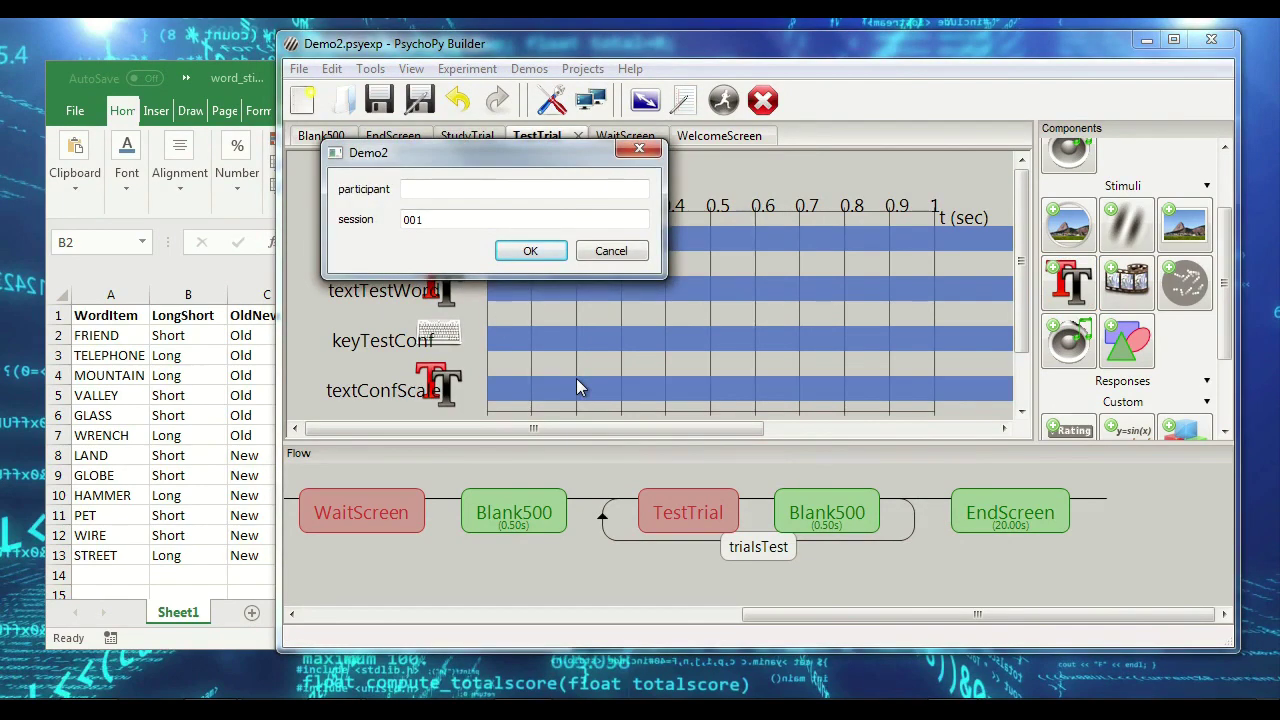
key(Return)
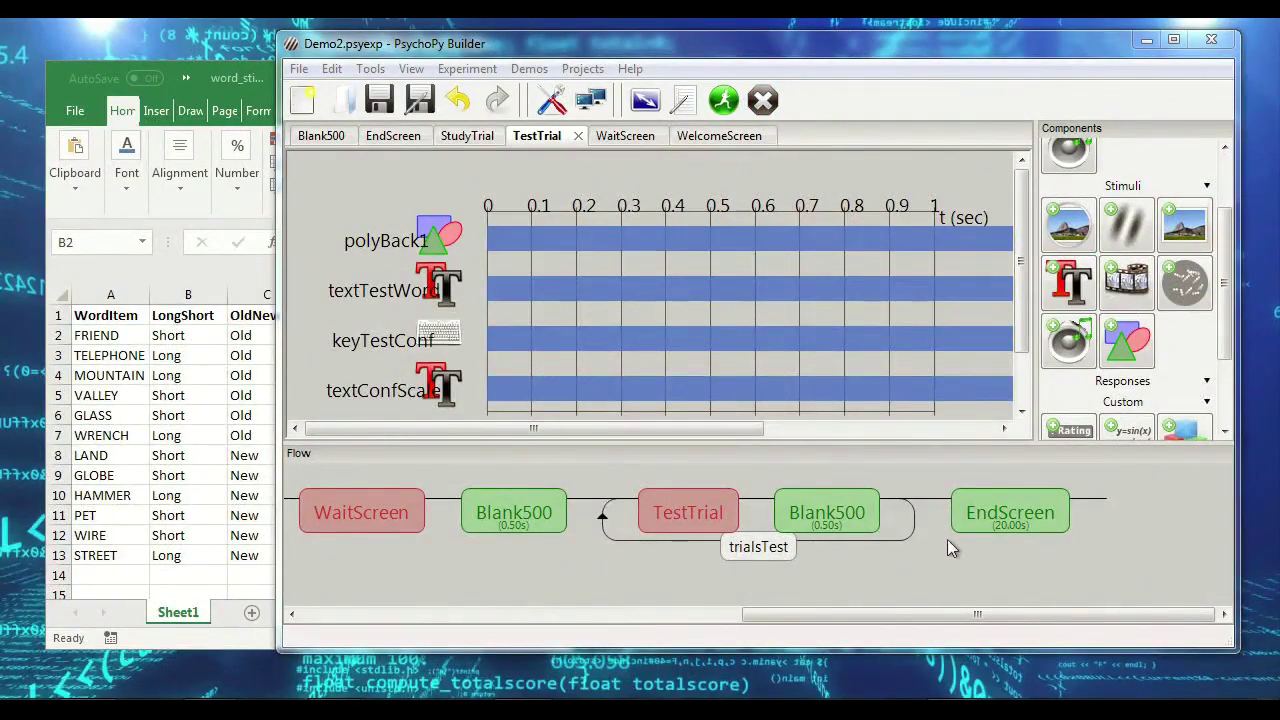
Step: Set the position of textConfScale to (0, -1) and apply the change
click(443, 395)
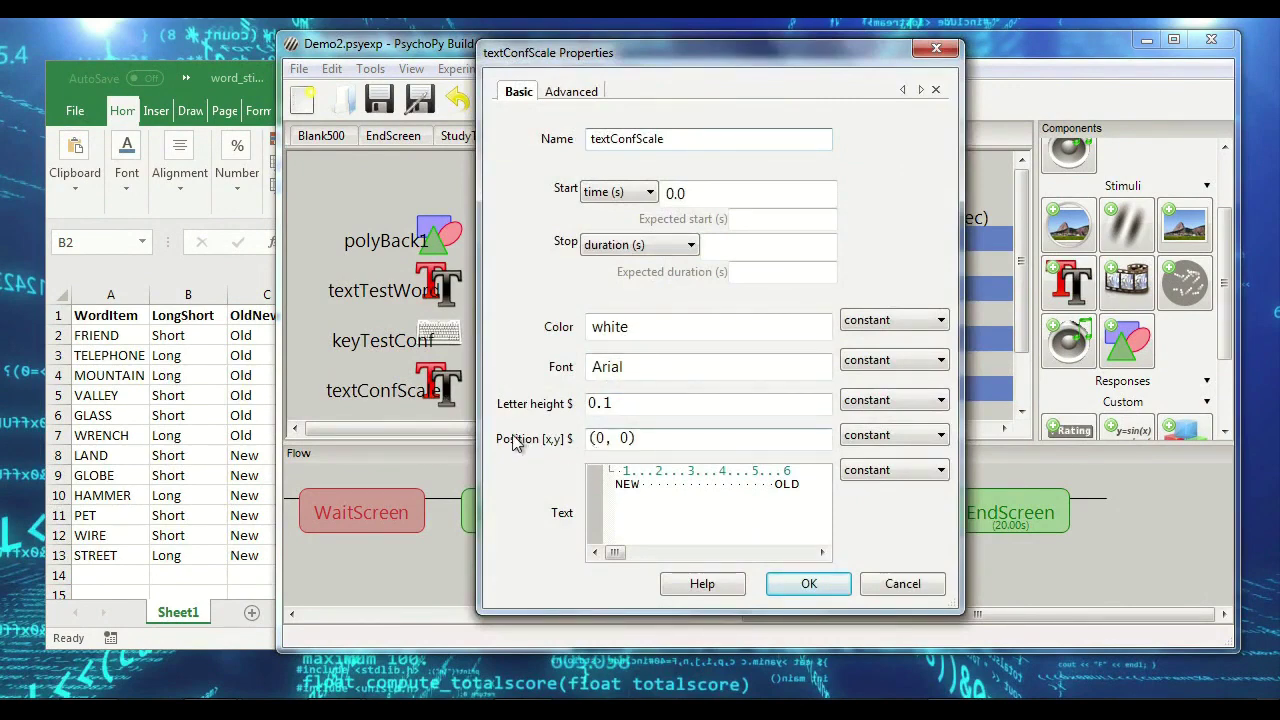
click(633, 440)
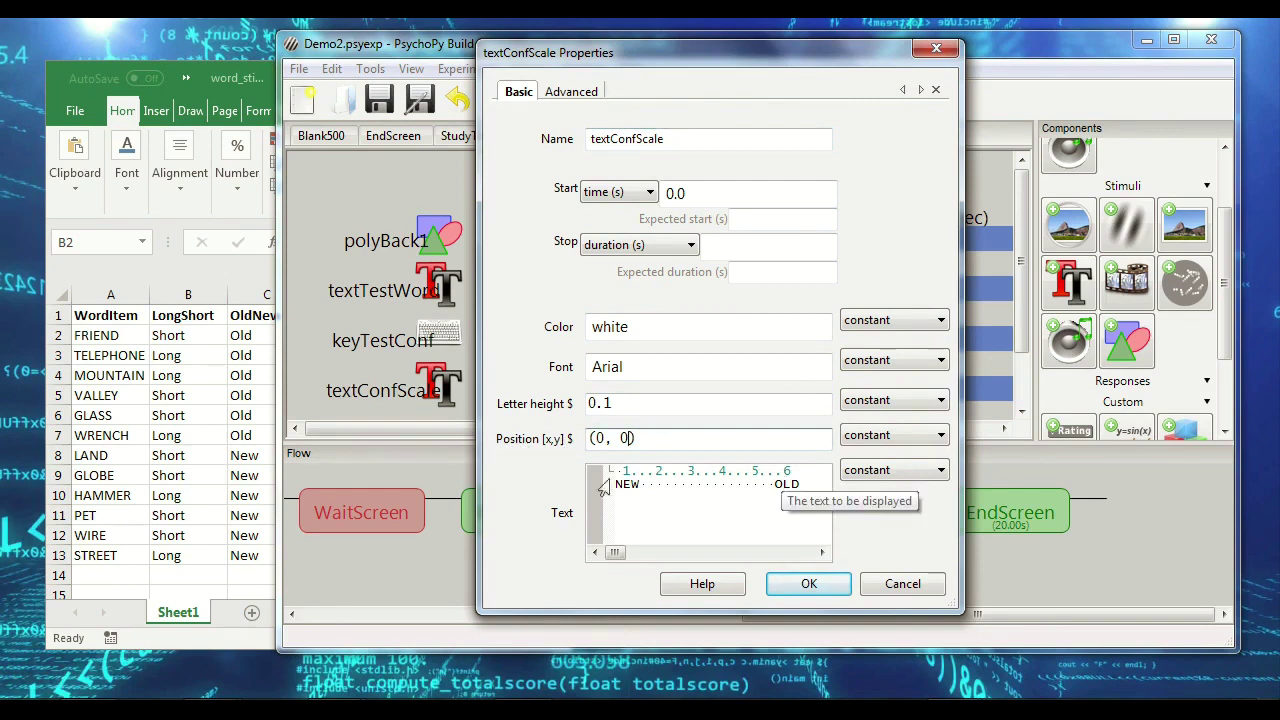
key(Left)
key(shift+Left)
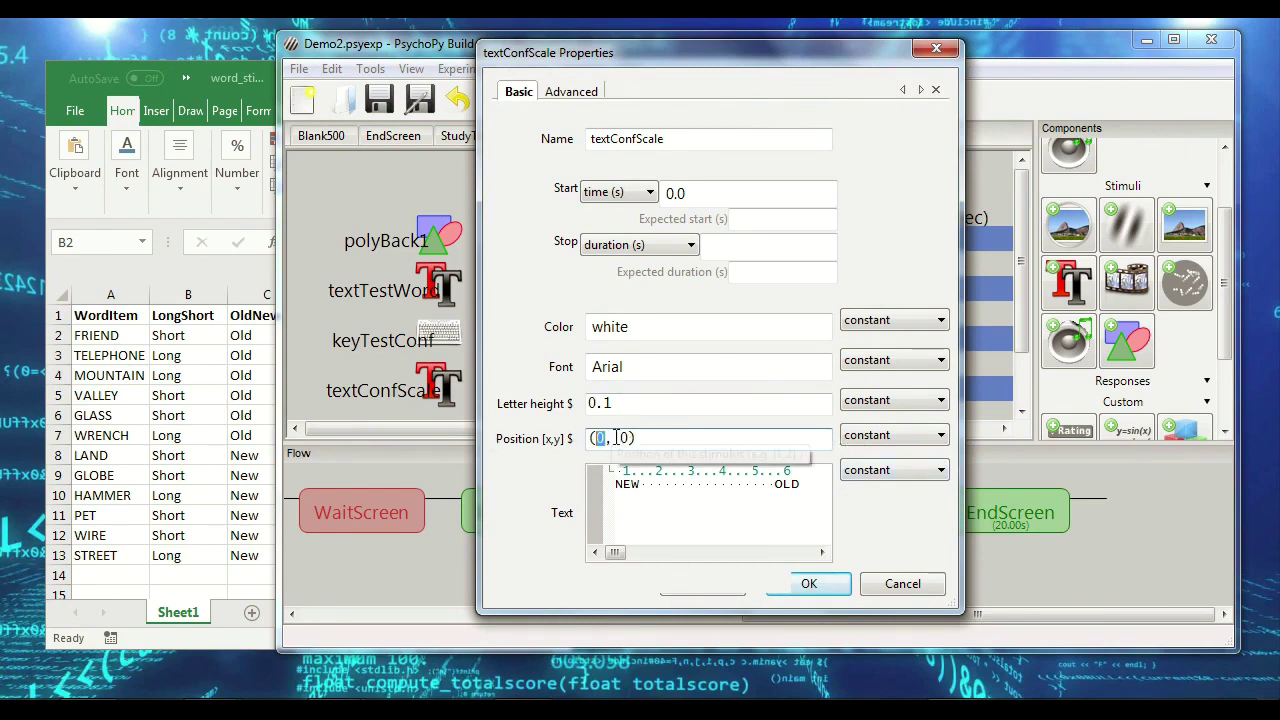
click(623, 437)
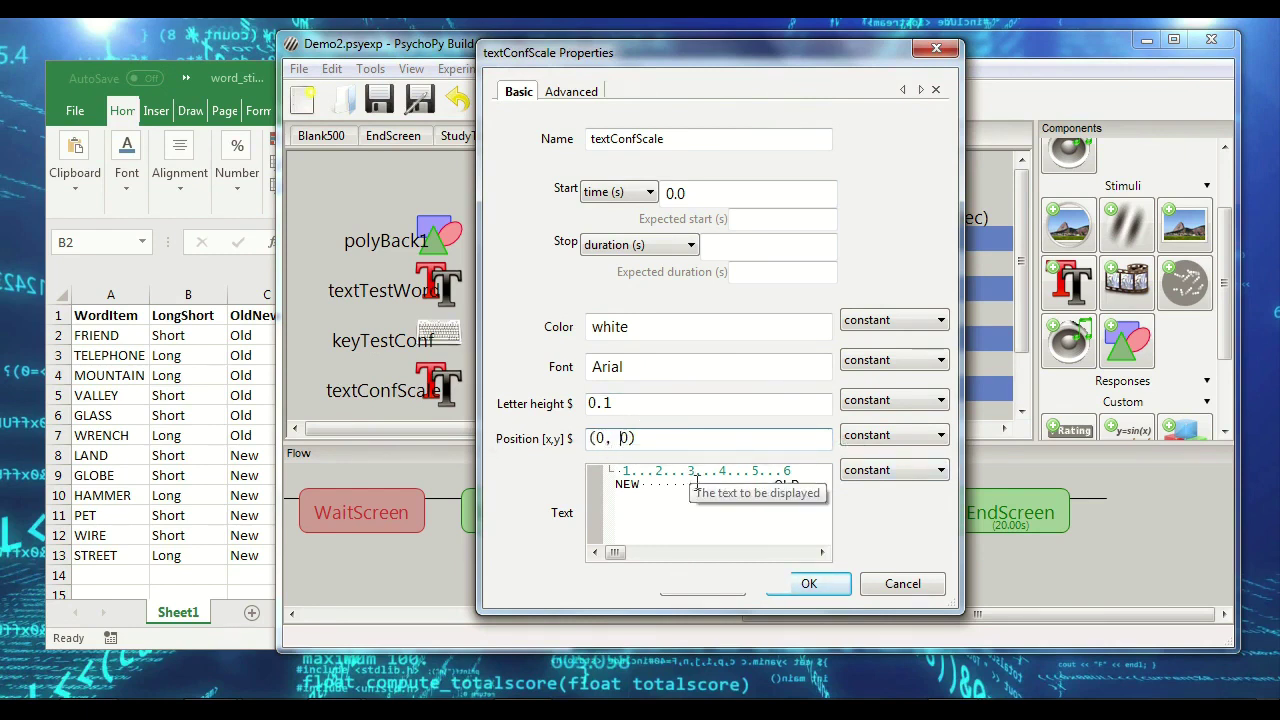
key(shift+Right)
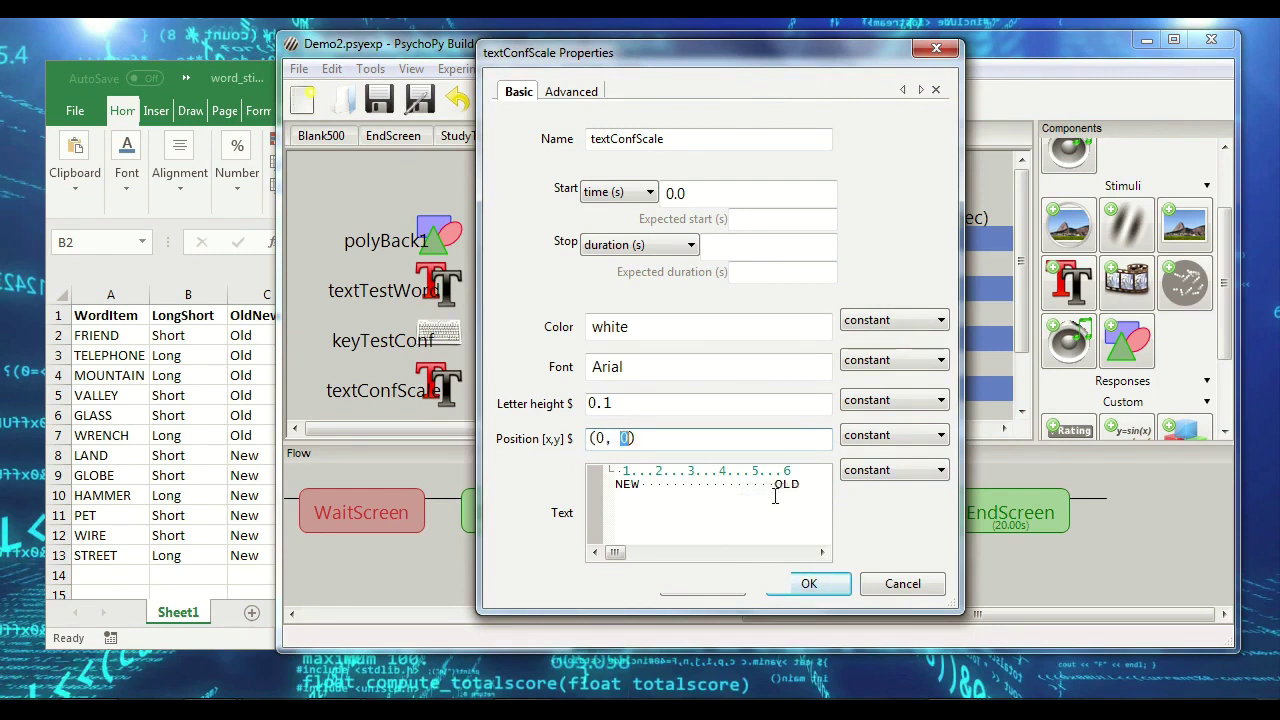
text(-1)
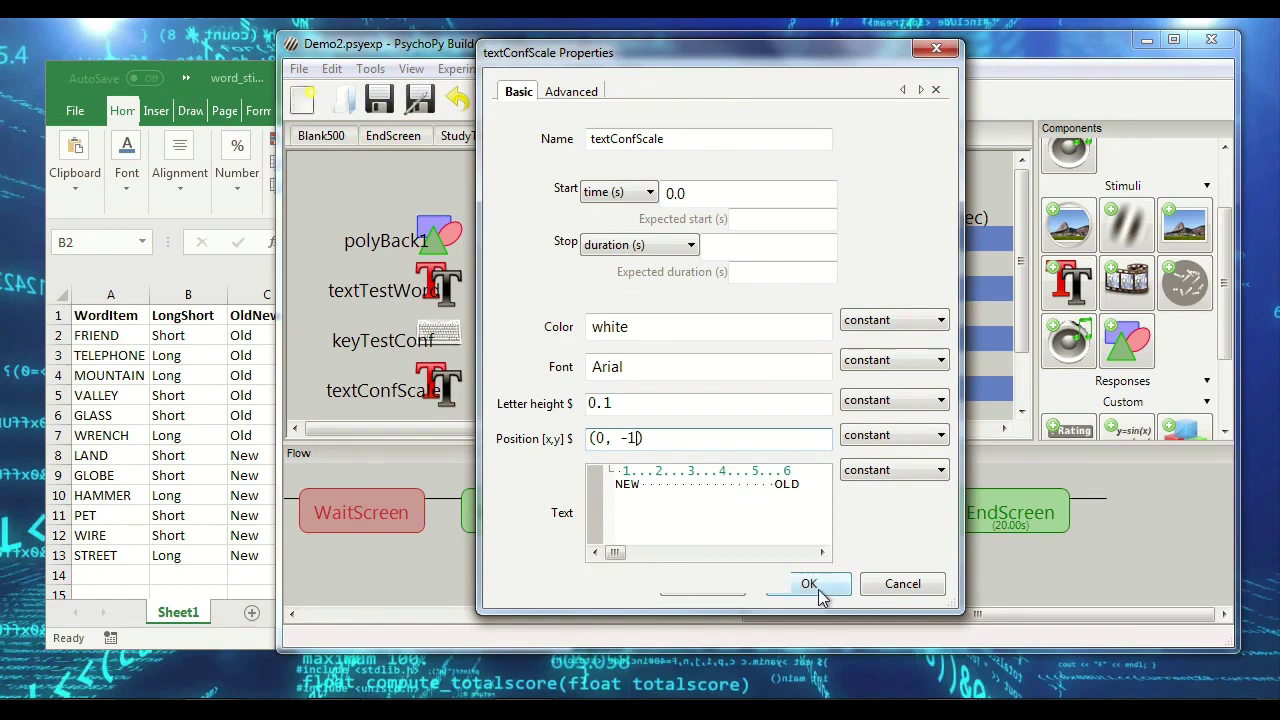
click(831, 590)
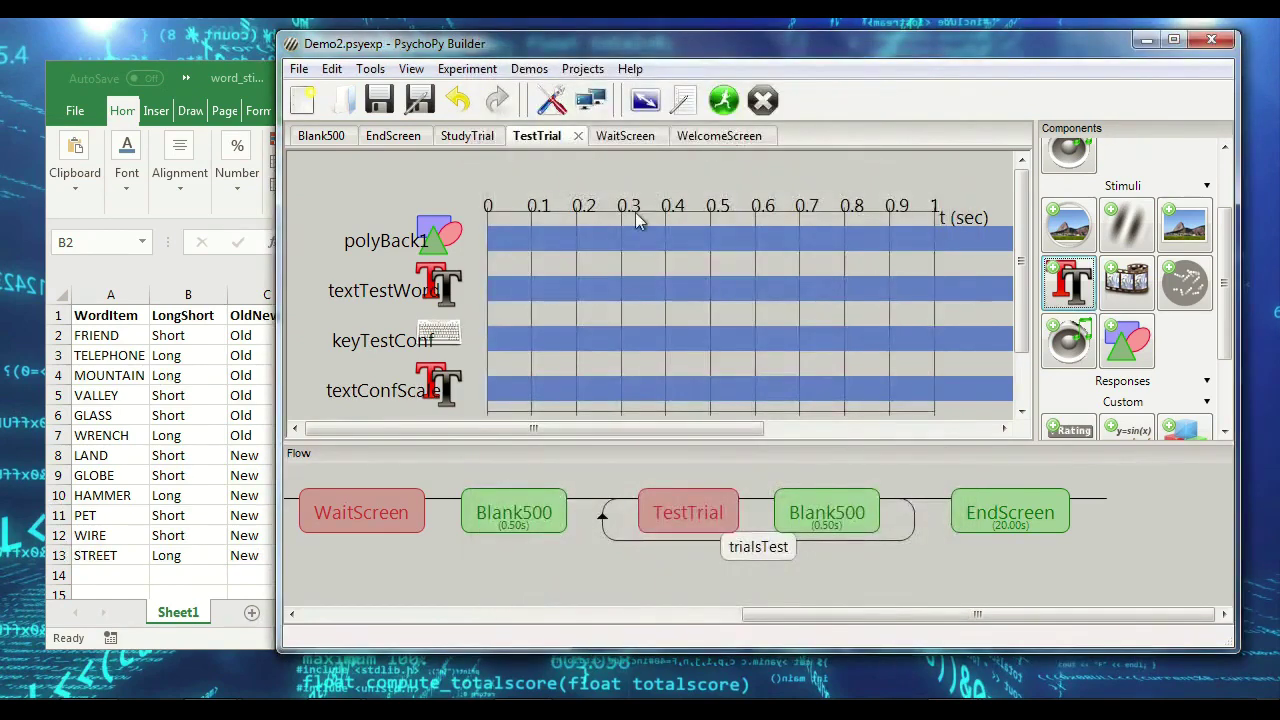
Step: Rerun the experiment past the welcome screen to check where the confidence scale appears
click(726, 101)
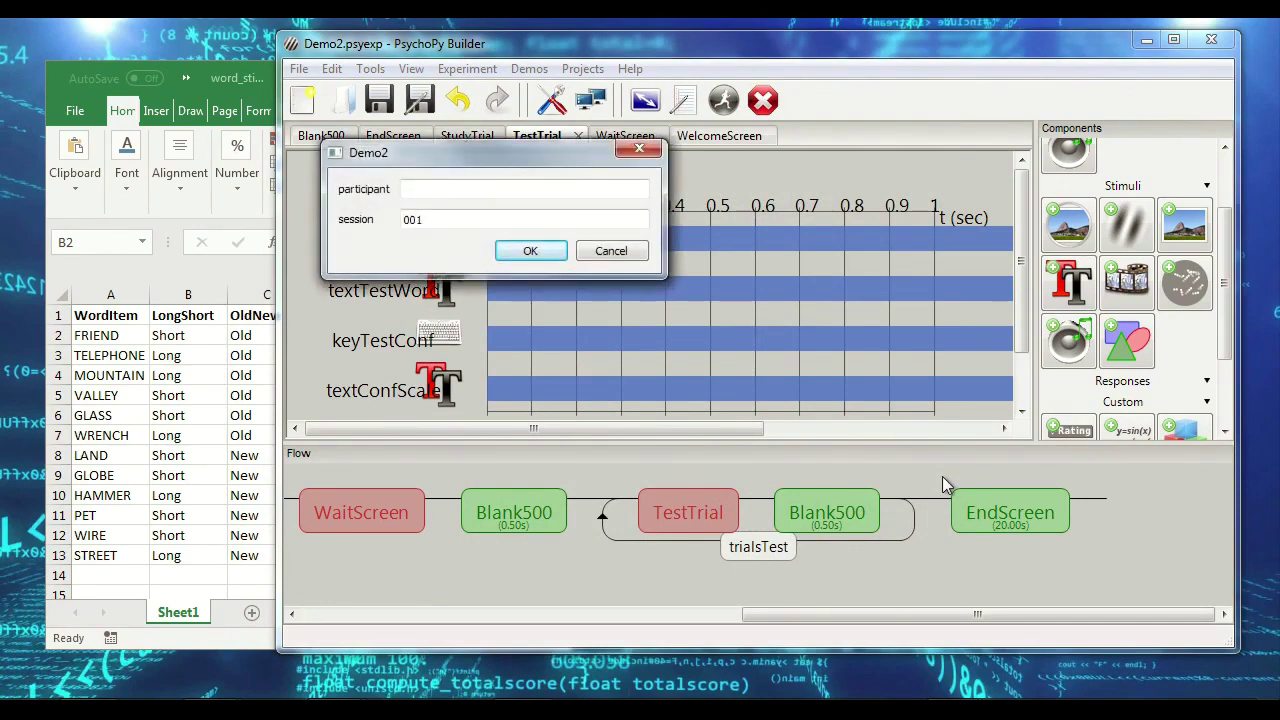
key(Return)
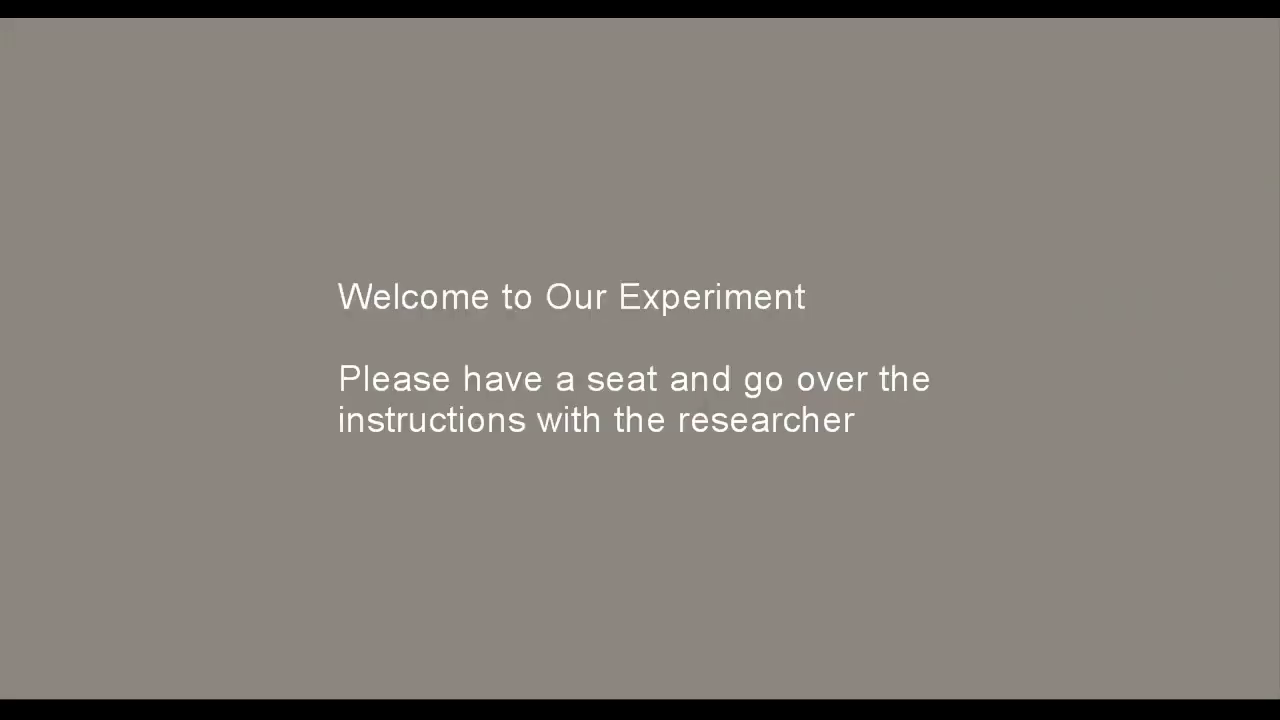
key(space)
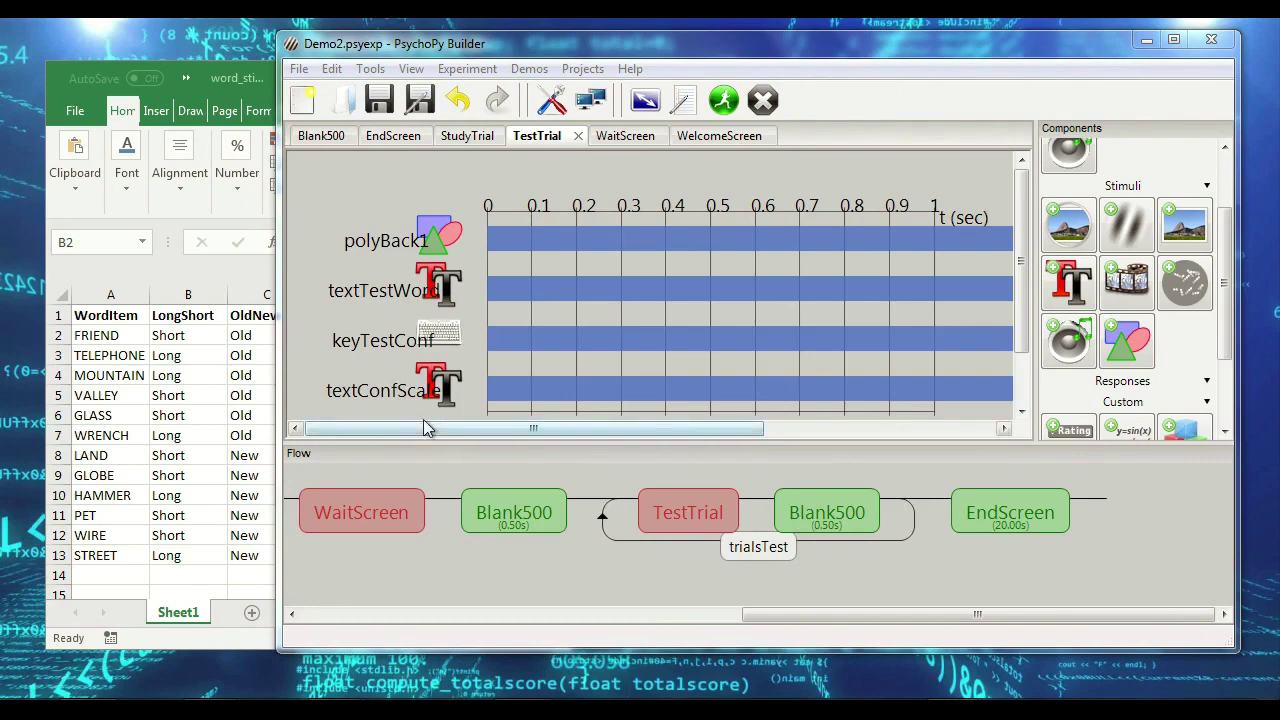
Step: Set the position of textConfScale to (0, -0.5) and apply the change
click(447, 394)
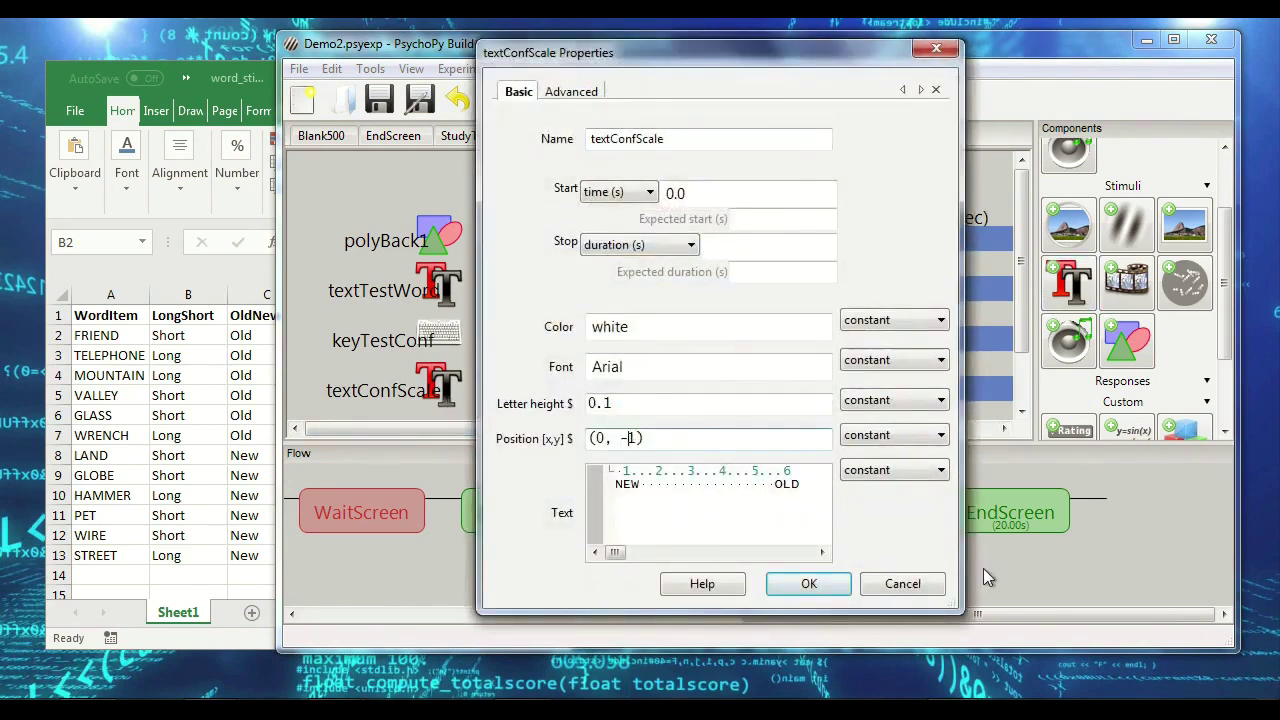
key(BackSpace)
text(0.5)
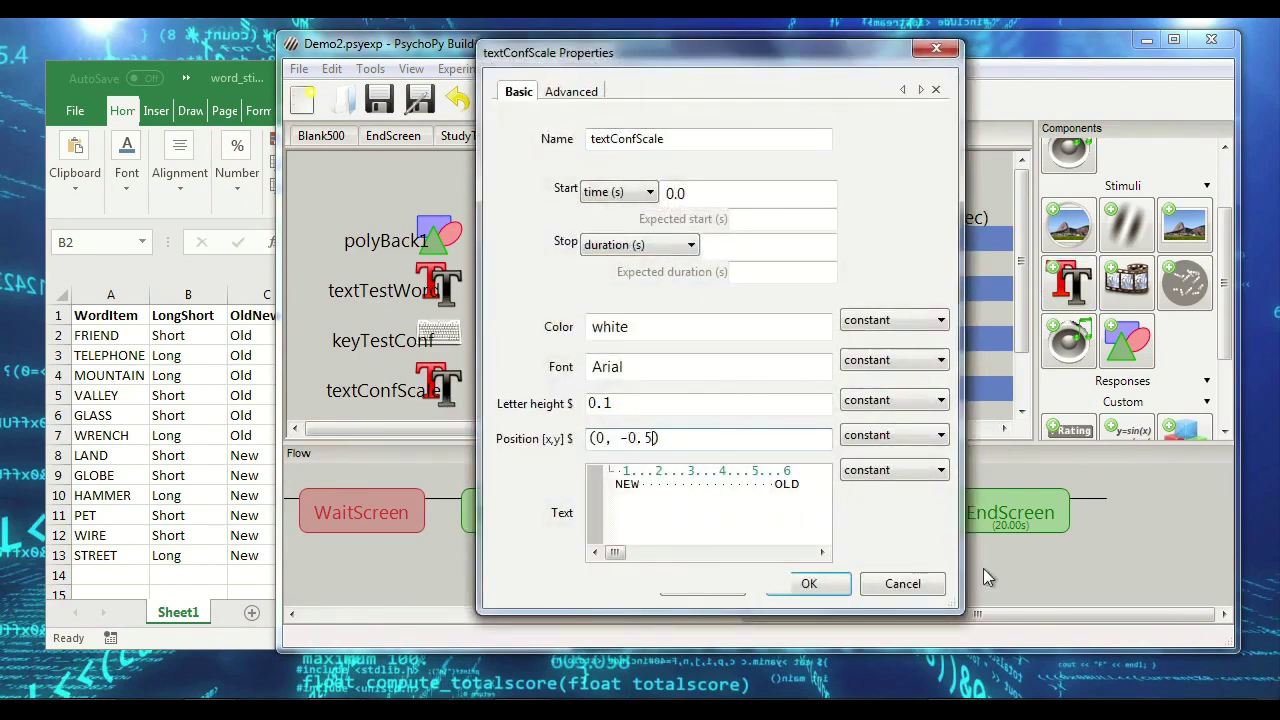
click(826, 588)
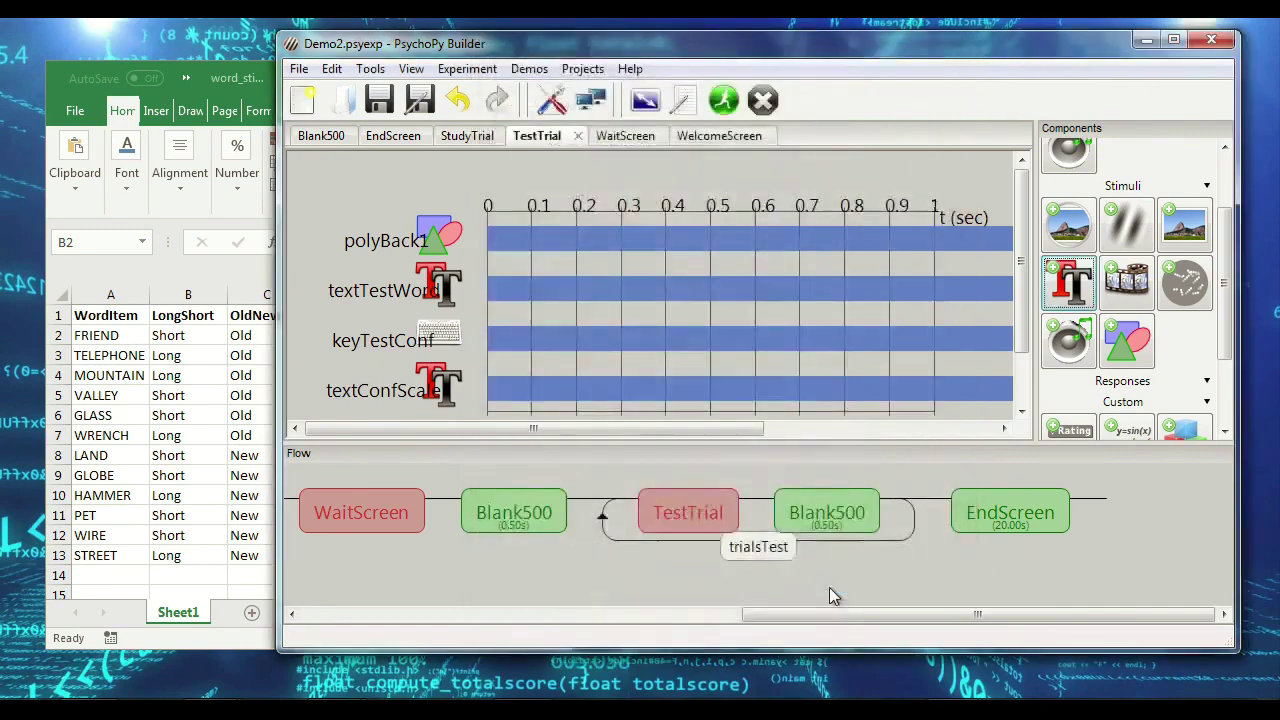
Step: Run the Demo2 experiment with the repositioned scale to record confidence ratings for the test words
click(726, 101)
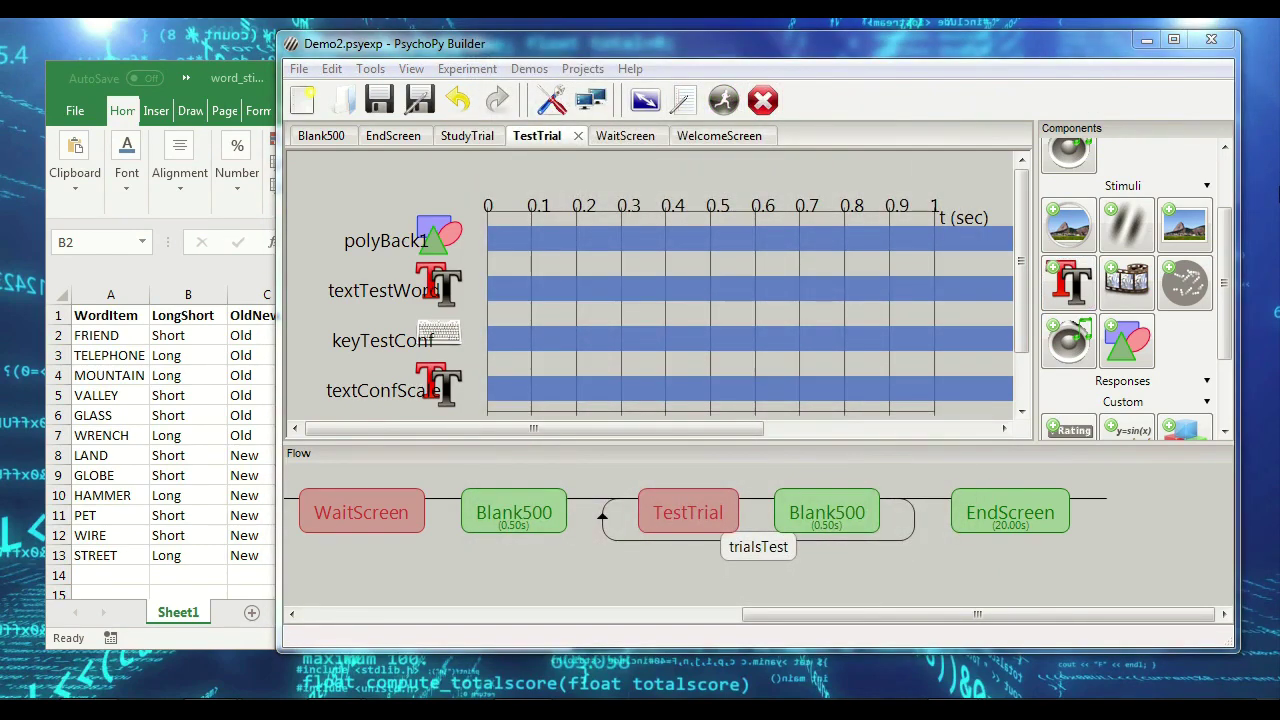
key(Return)
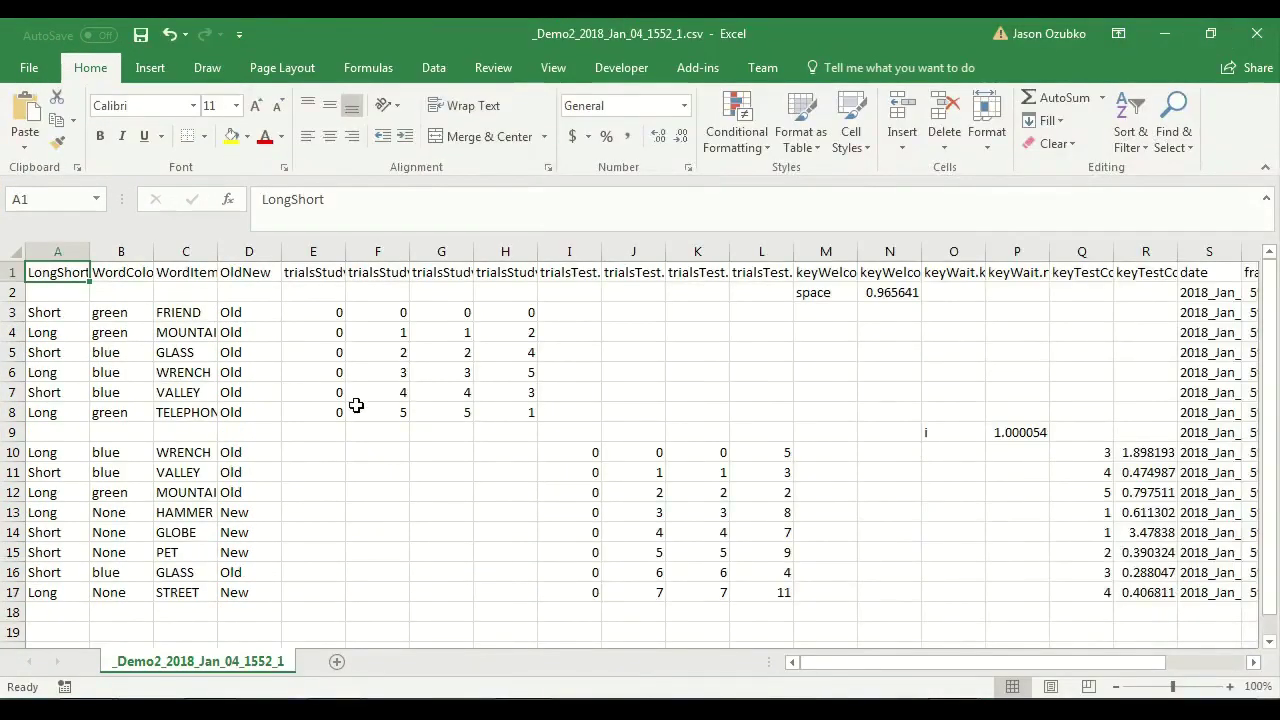
Step: Examine the test trial rows in the results file _Demo2_2018_Jan_04_1552_1.csv, widening the keyTestConf.keys column to review the ratings and response times
drag(9, 452, 10, 593)
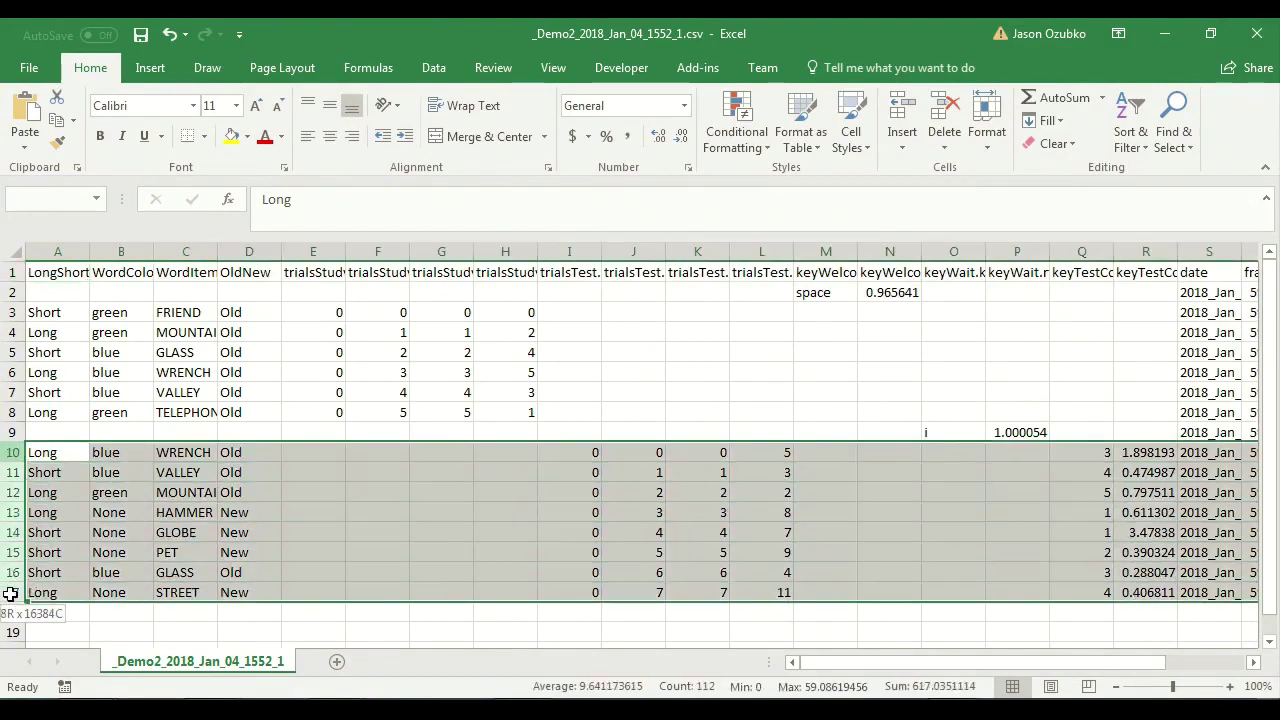
double_click(1115, 250)
drag(1143, 452, 1111, 588)
drag(1050, 664, 1163, 670)
click(815, 469)
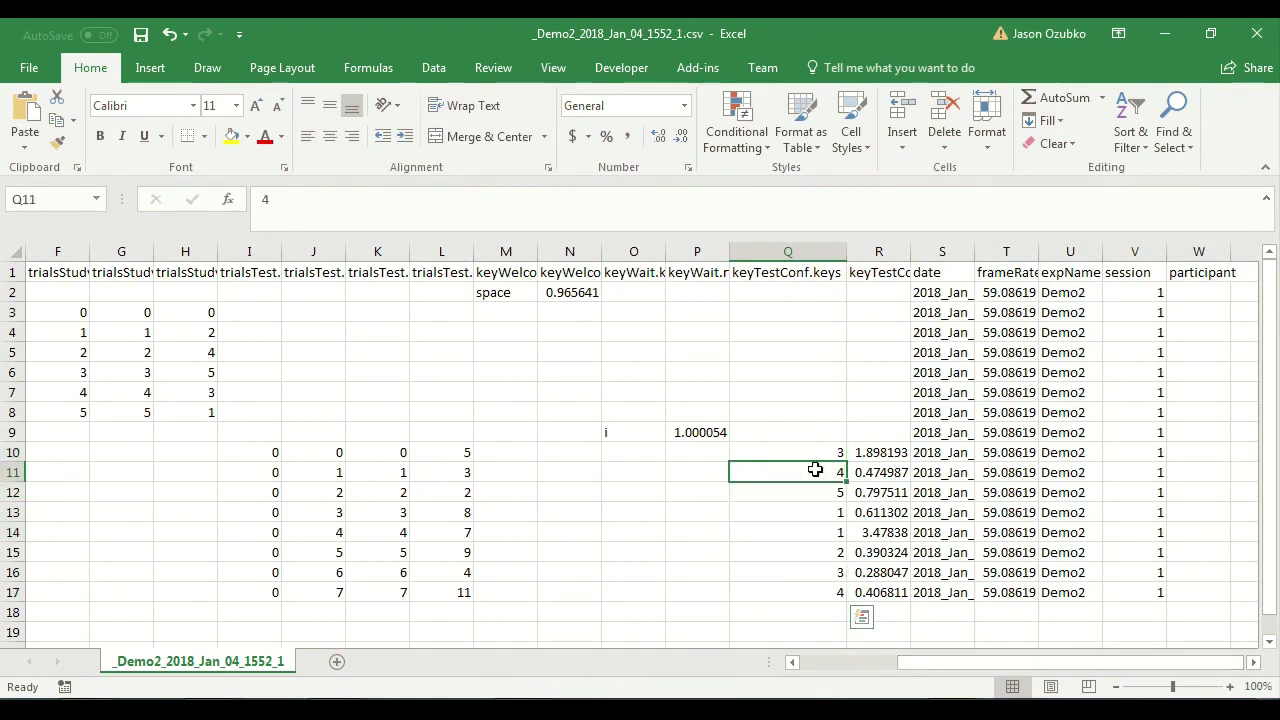
click(1200, 467)
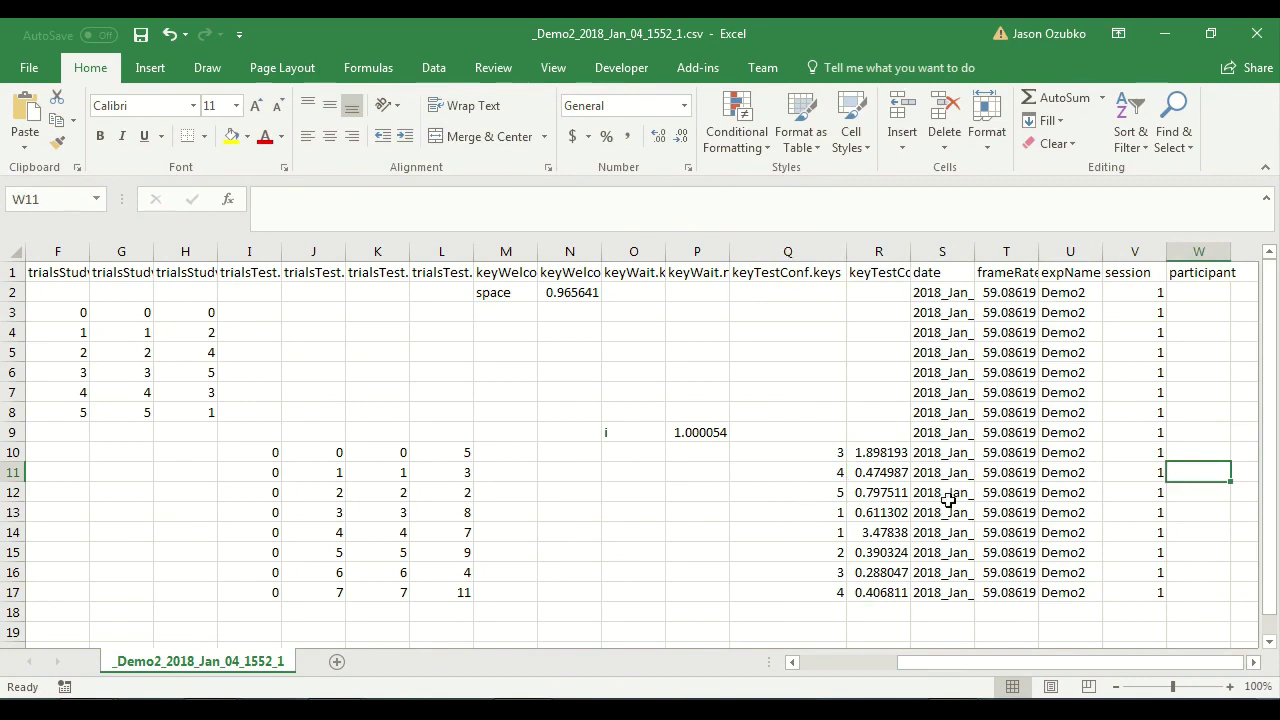
drag(811, 452, 786, 592)
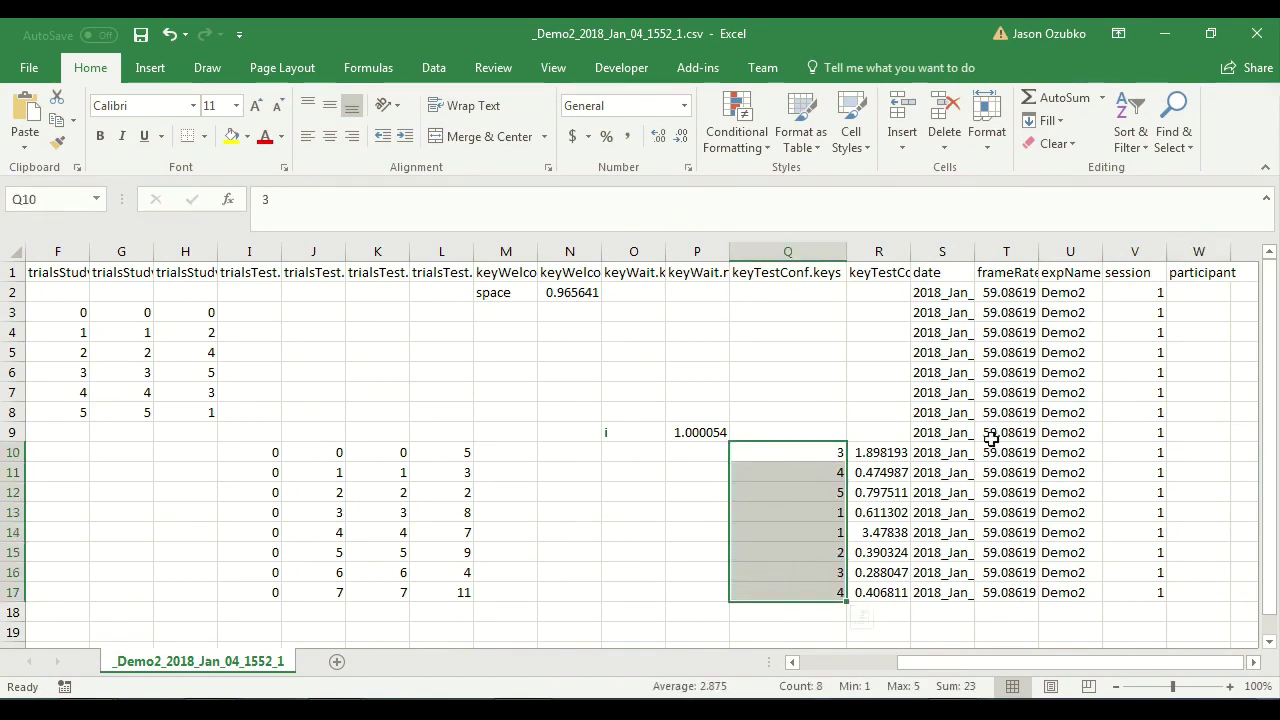
Step: Examine the test ratings against each word's LongShort and OldNew conditions across the study and test rows of the results file
drag(1078, 662, 765, 622)
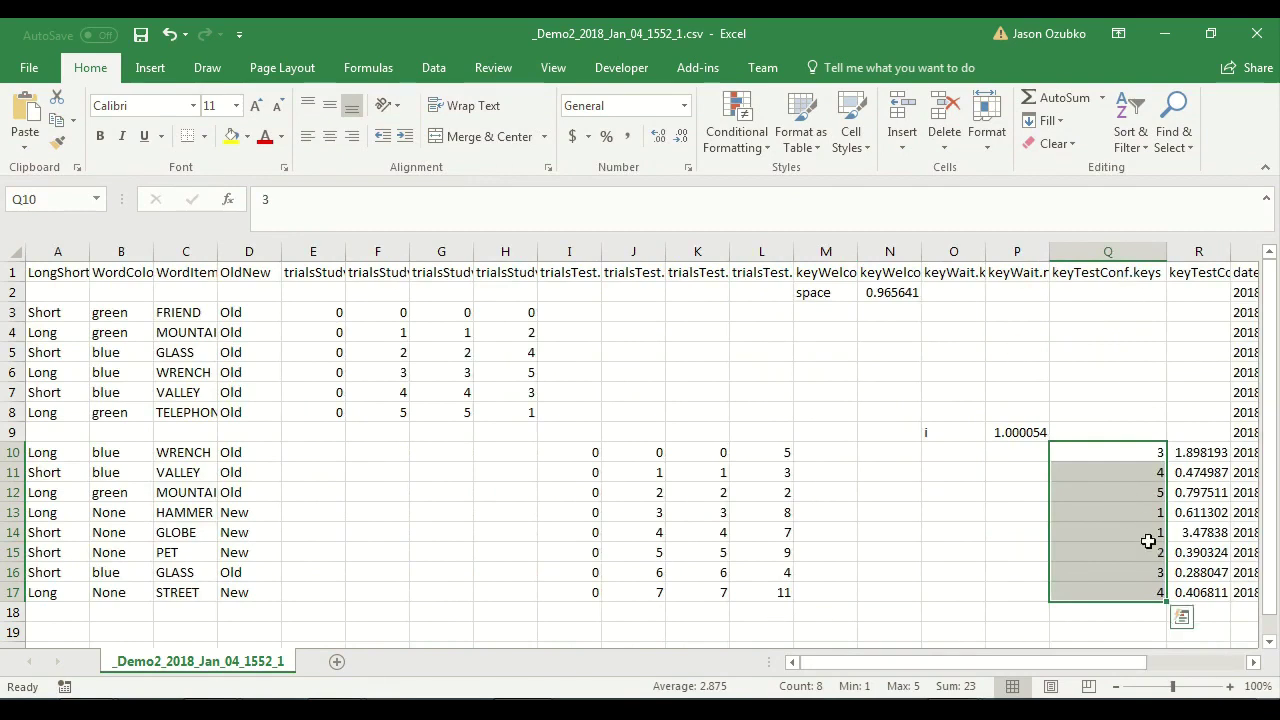
click(1129, 459)
drag(1129, 460, 1106, 586)
click(60, 452)
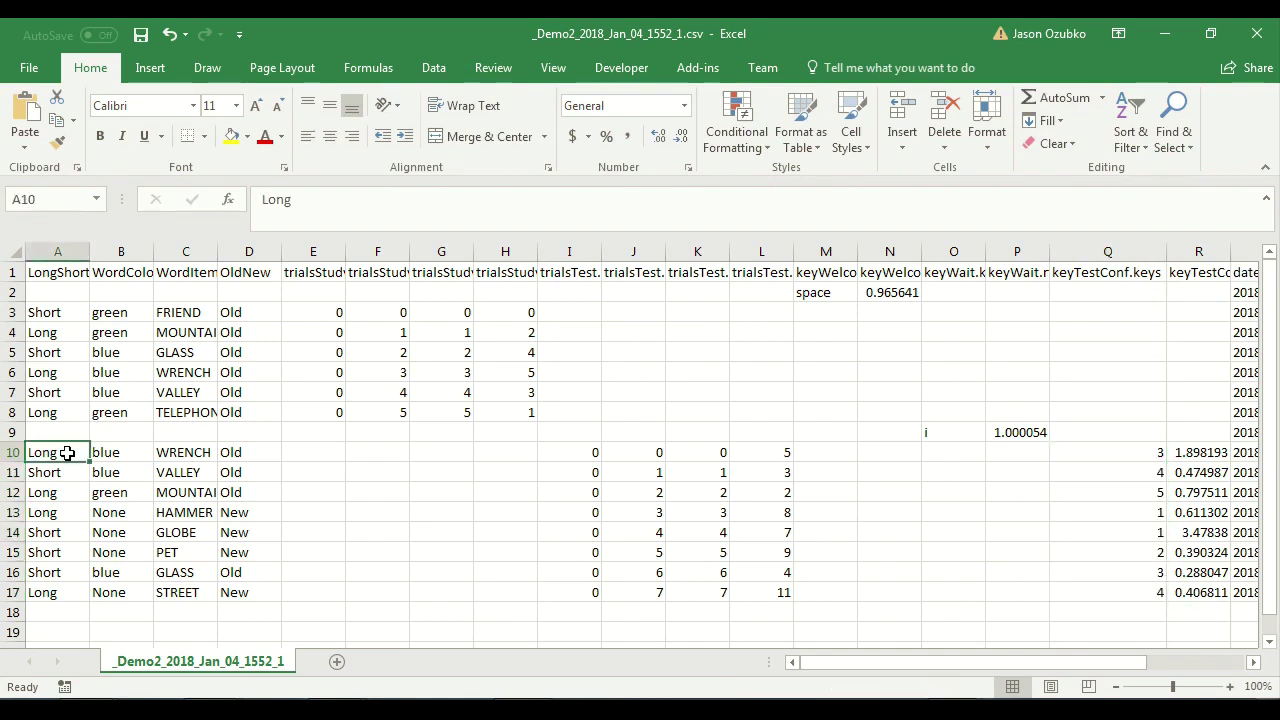
click(57, 268)
drag(44, 313, 38, 572)
drag(235, 314, 225, 592)
click(330, 575)
drag(1045, 664, 651, 674)
Step: Close the results file and return to the Demo2 experiment in PsychoPy Builder
click(1257, 33)
click(630, 393)
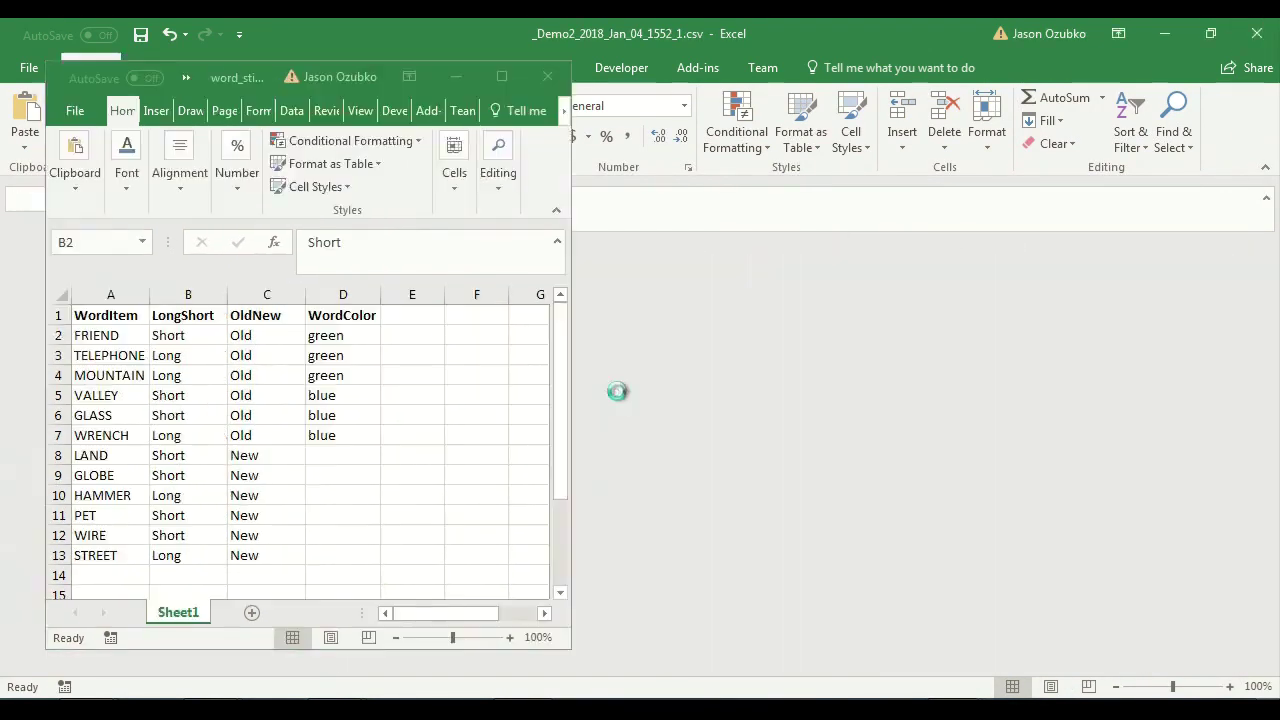
click(626, 403)
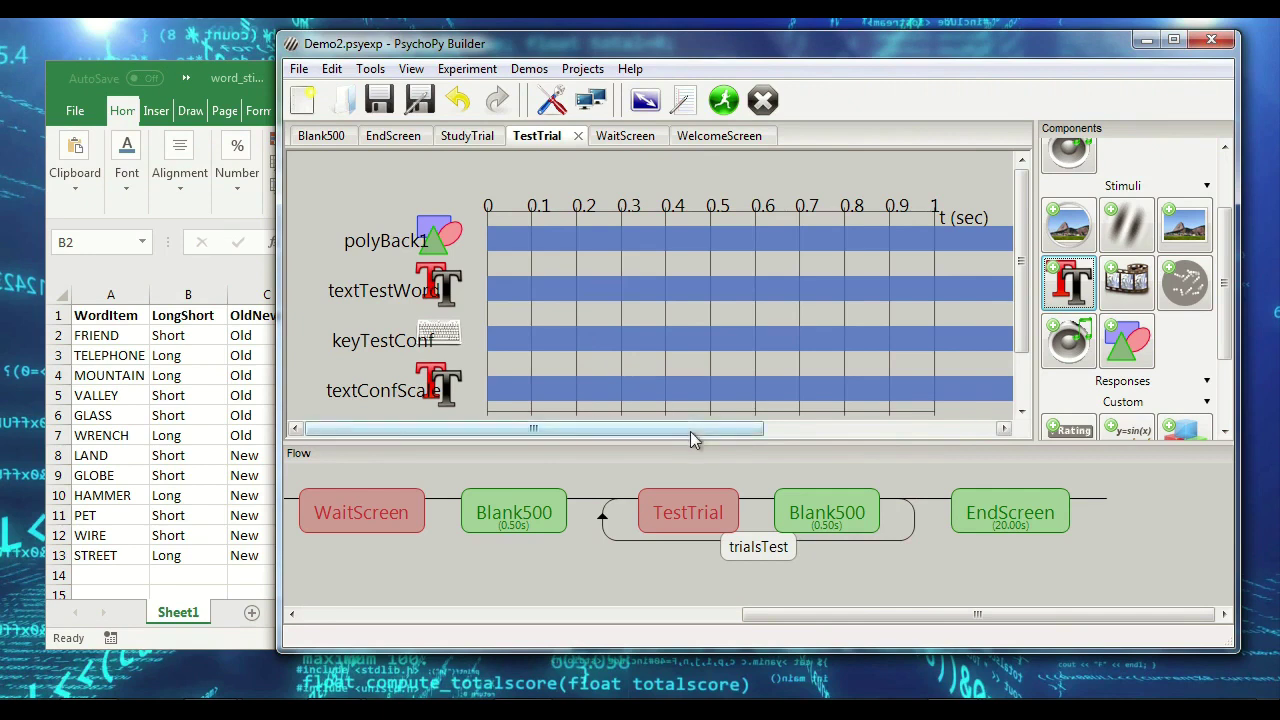
Step: Rename the TestTrial routine as TestTrialConf
right_click(683, 515)
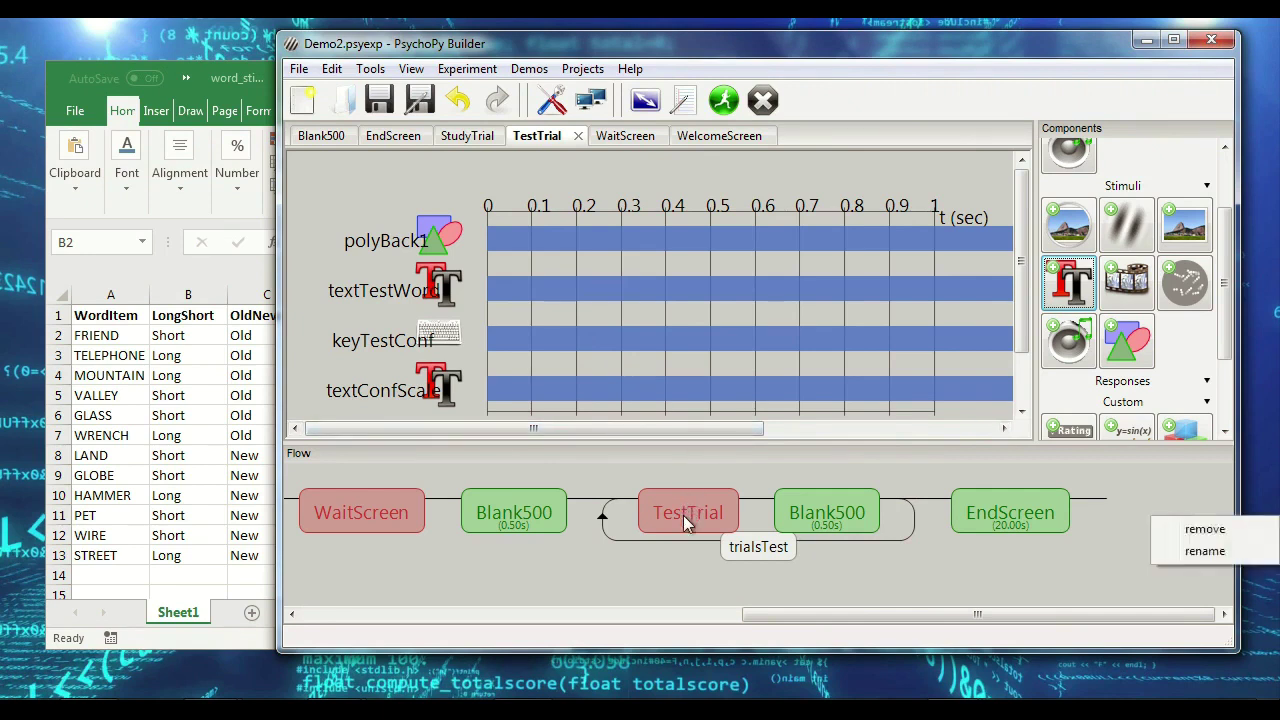
click(1189, 553)
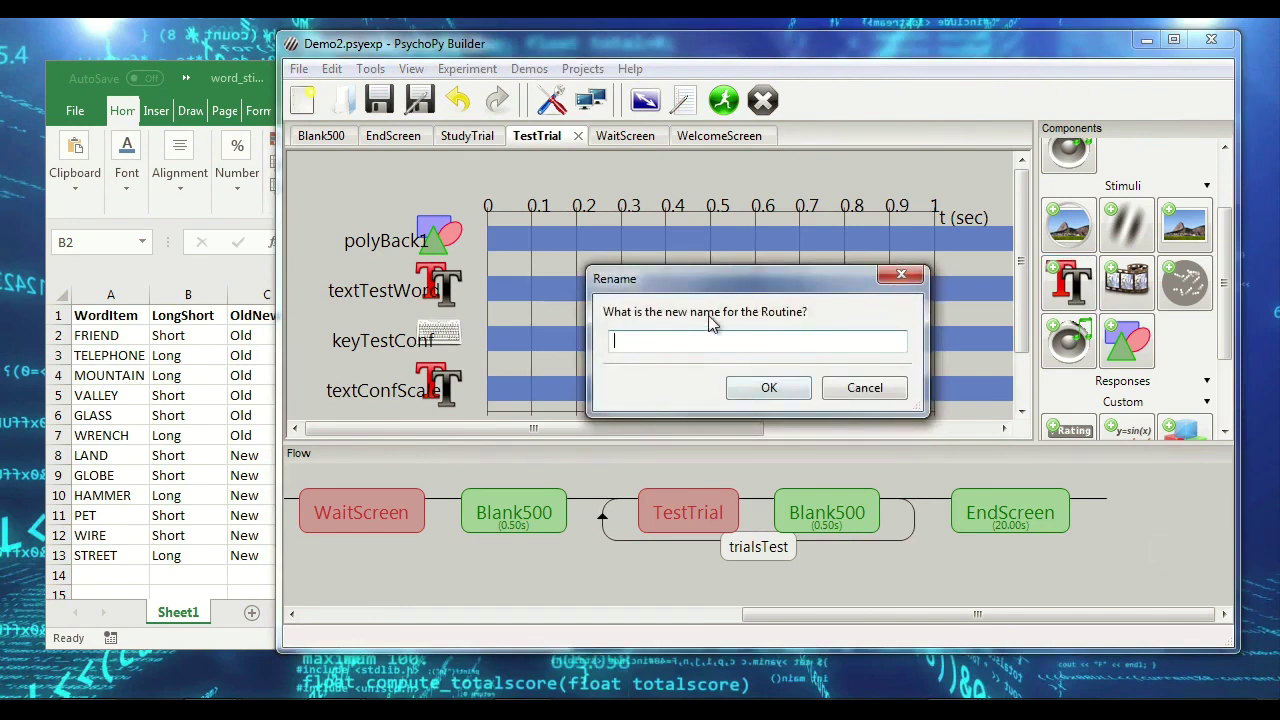
text(TestTrialConf)
key(Return)
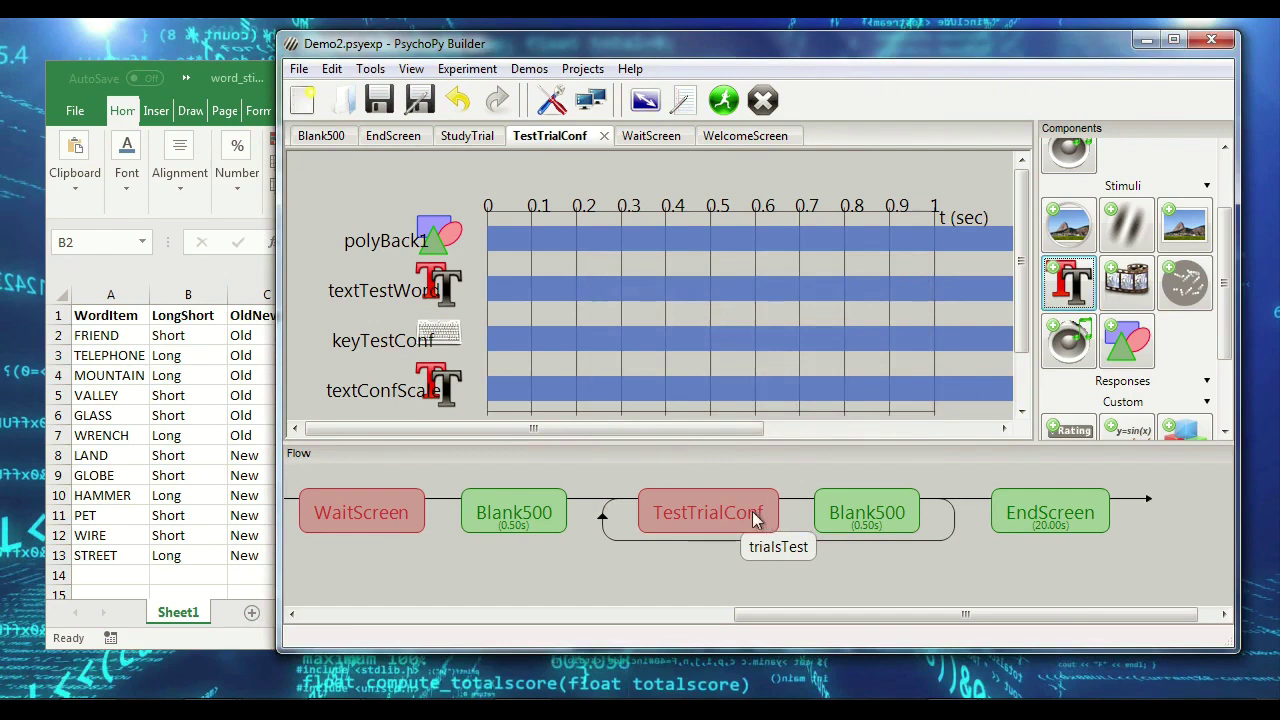
Step: Create a new routine named TestTrialRFN and insert it after the Blank500 inside the trialsTest loop
drag(891, 615, 399, 615)
click(357, 481)
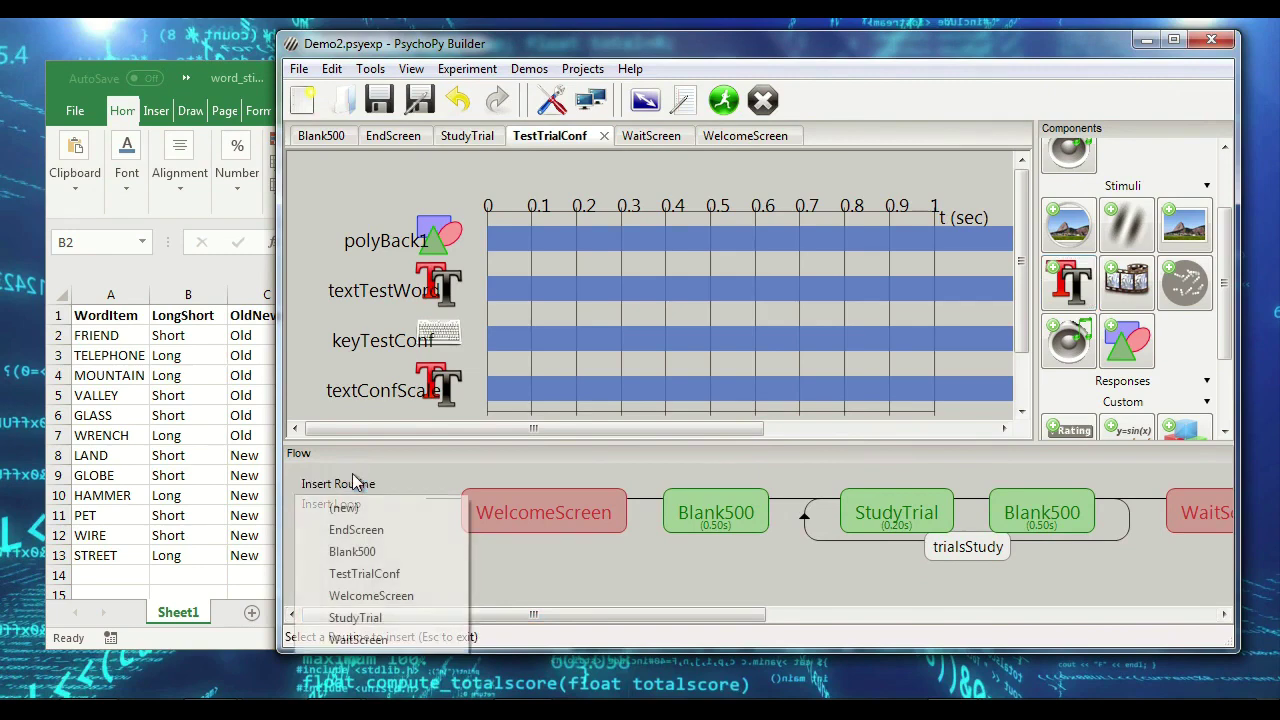
click(350, 507)
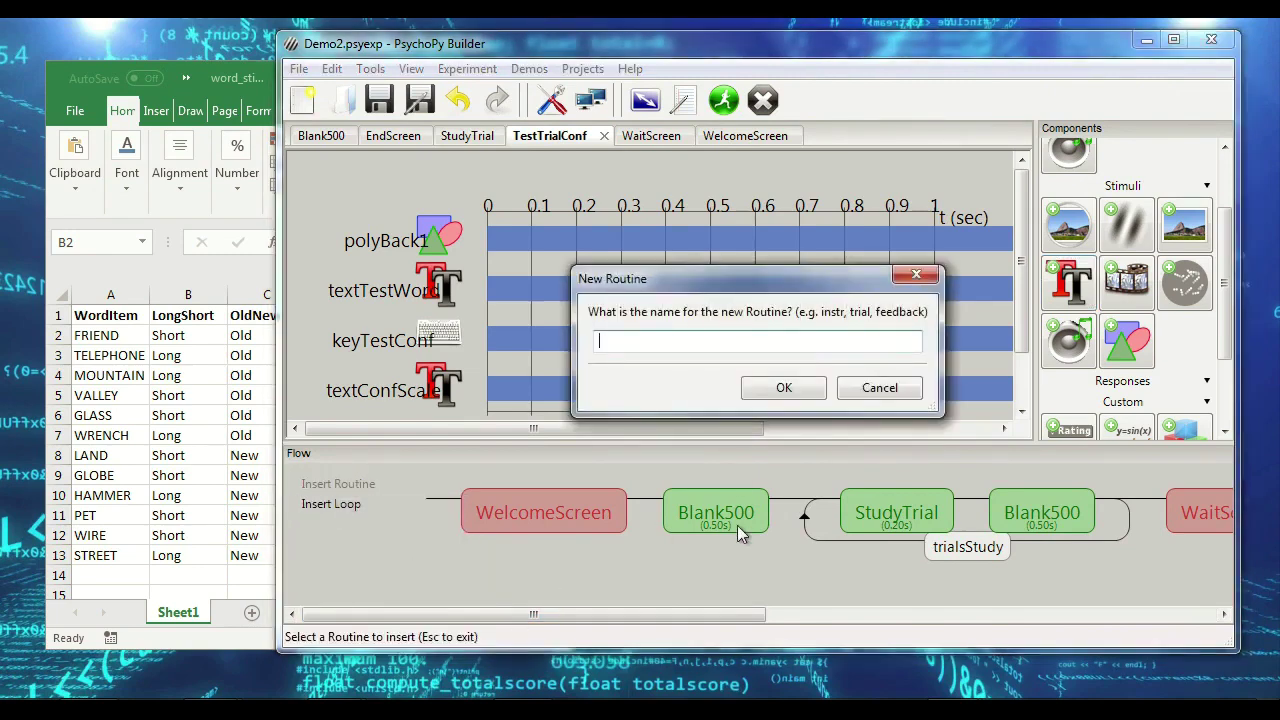
text(TestTrialRFN)
key(Return)
drag(677, 615, 1072, 662)
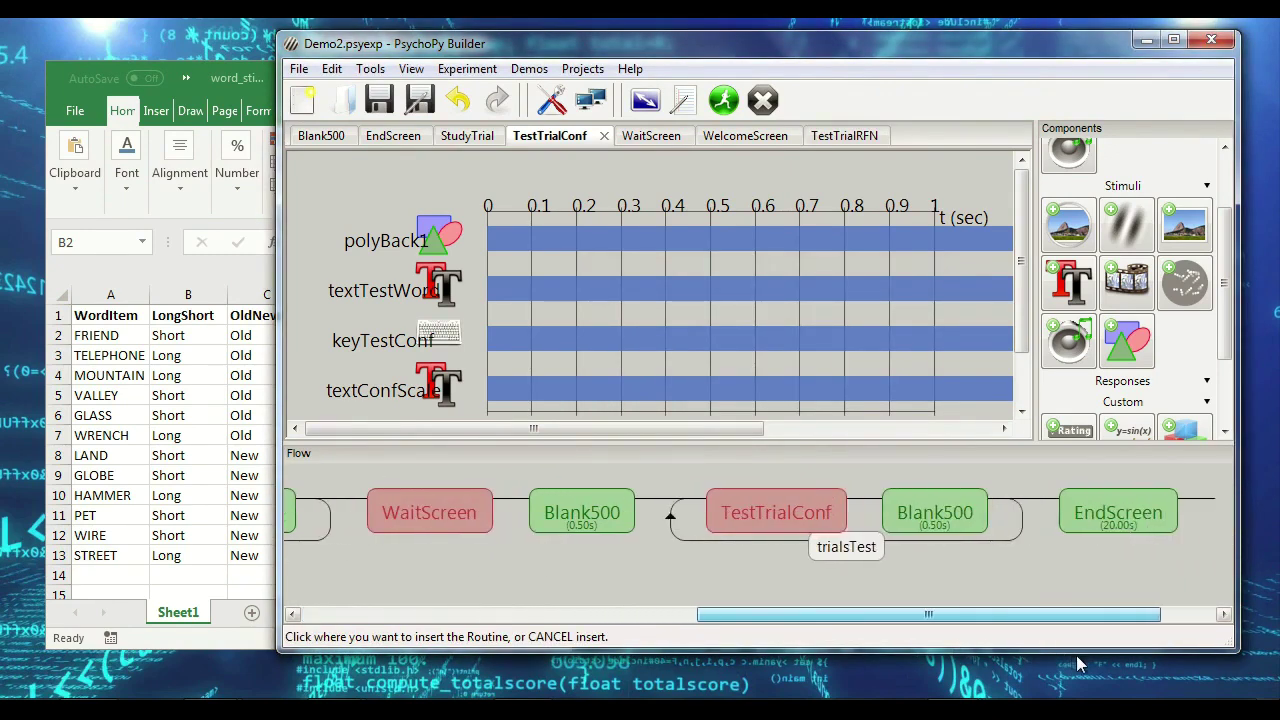
click(938, 510)
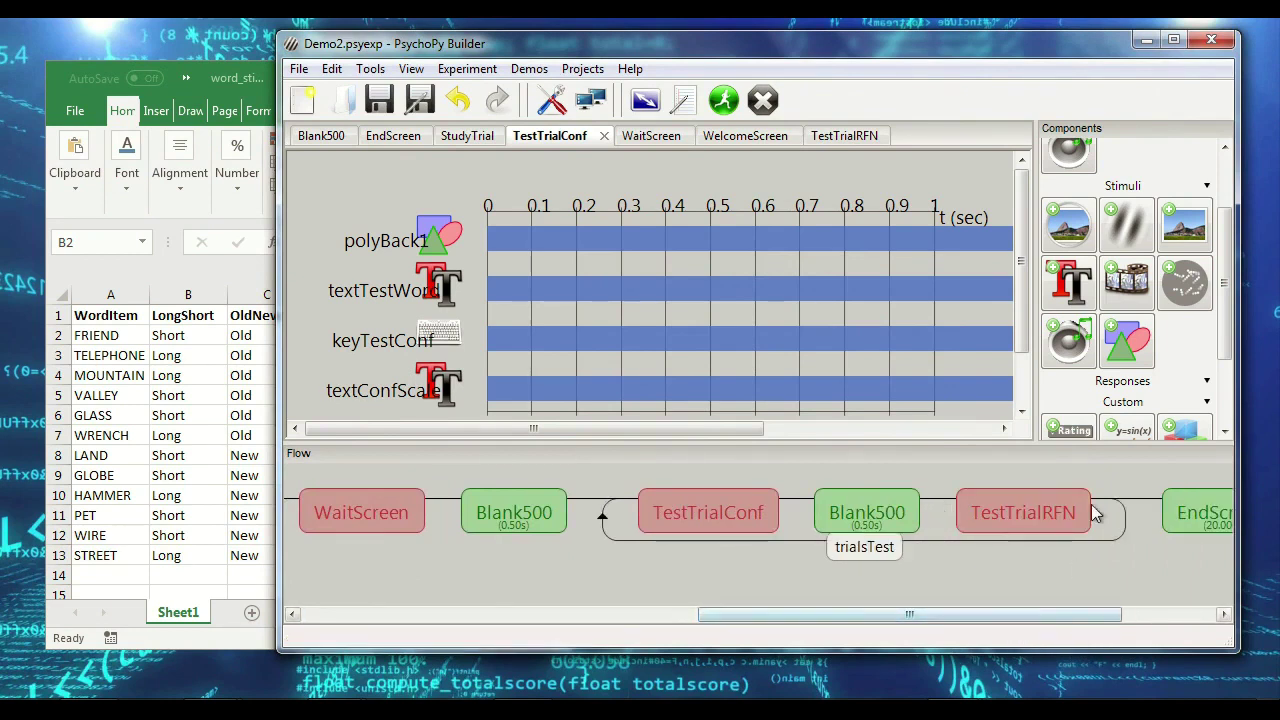
Step: Insert another Blank500 routine after TestTrialRFN, inside the trialsTest loop
drag(1080, 614, 666, 629)
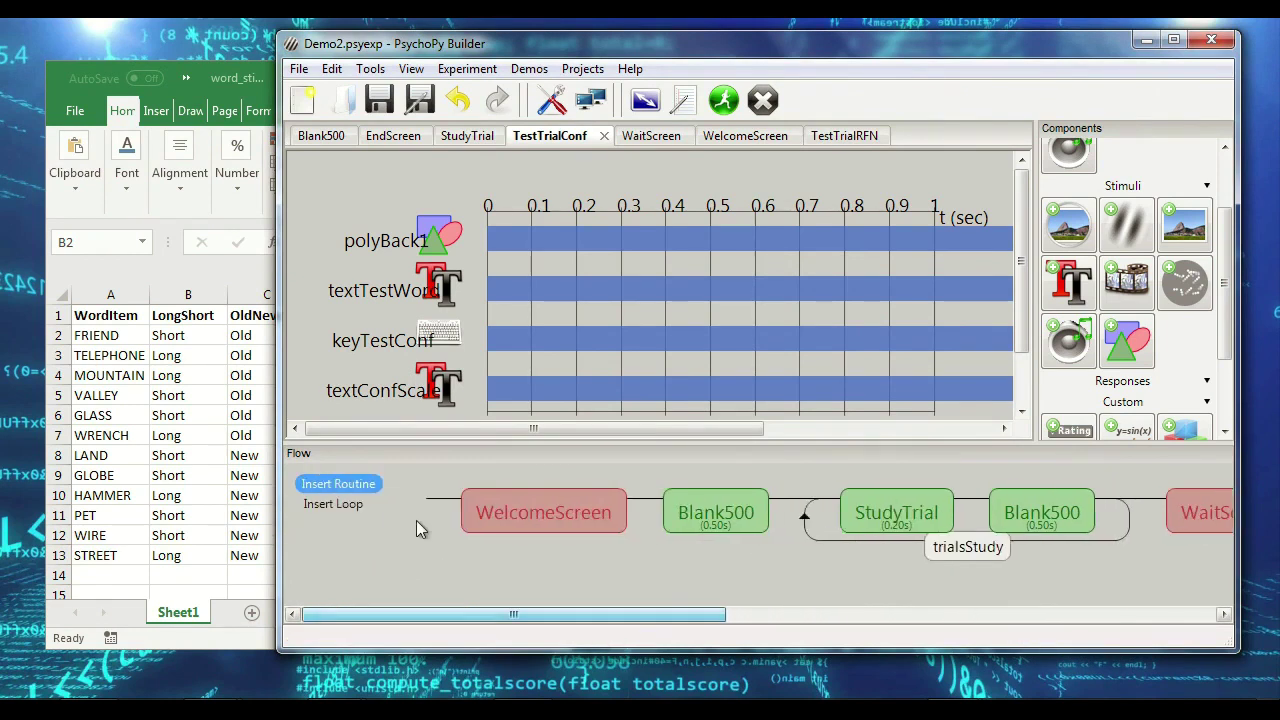
click(338, 484)
click(352, 551)
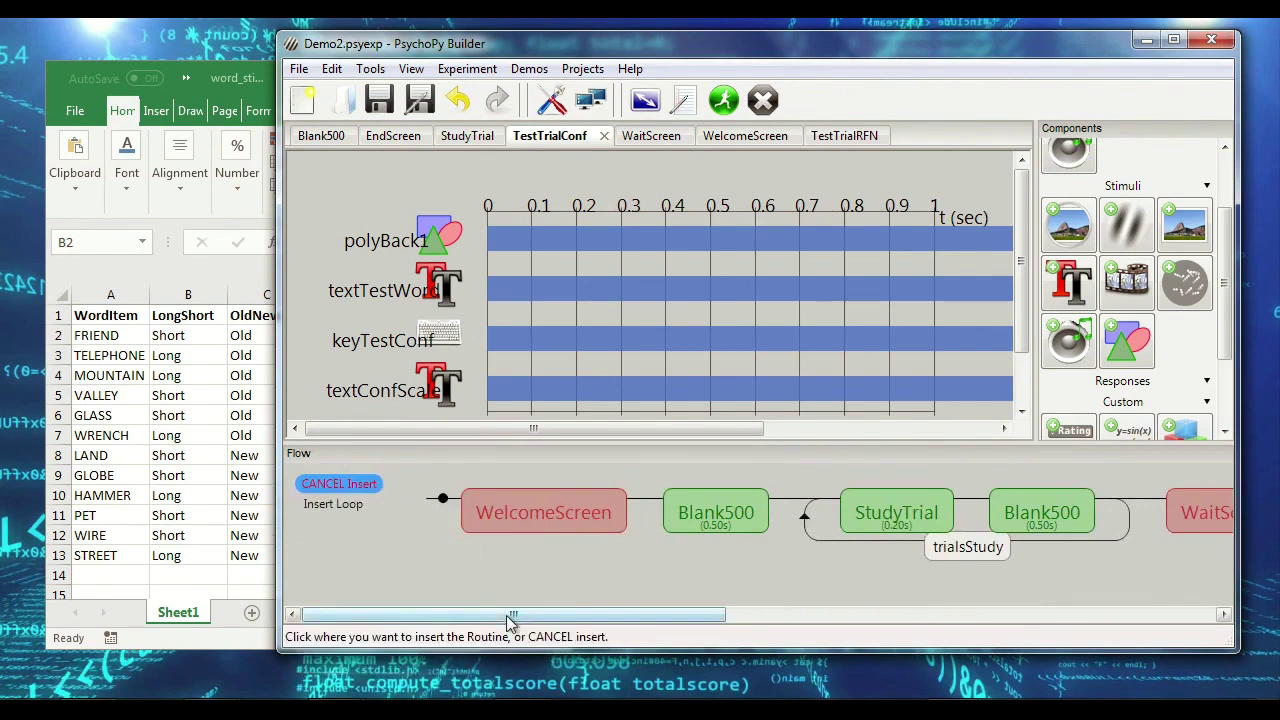
drag(510, 622, 1114, 651)
click(910, 505)
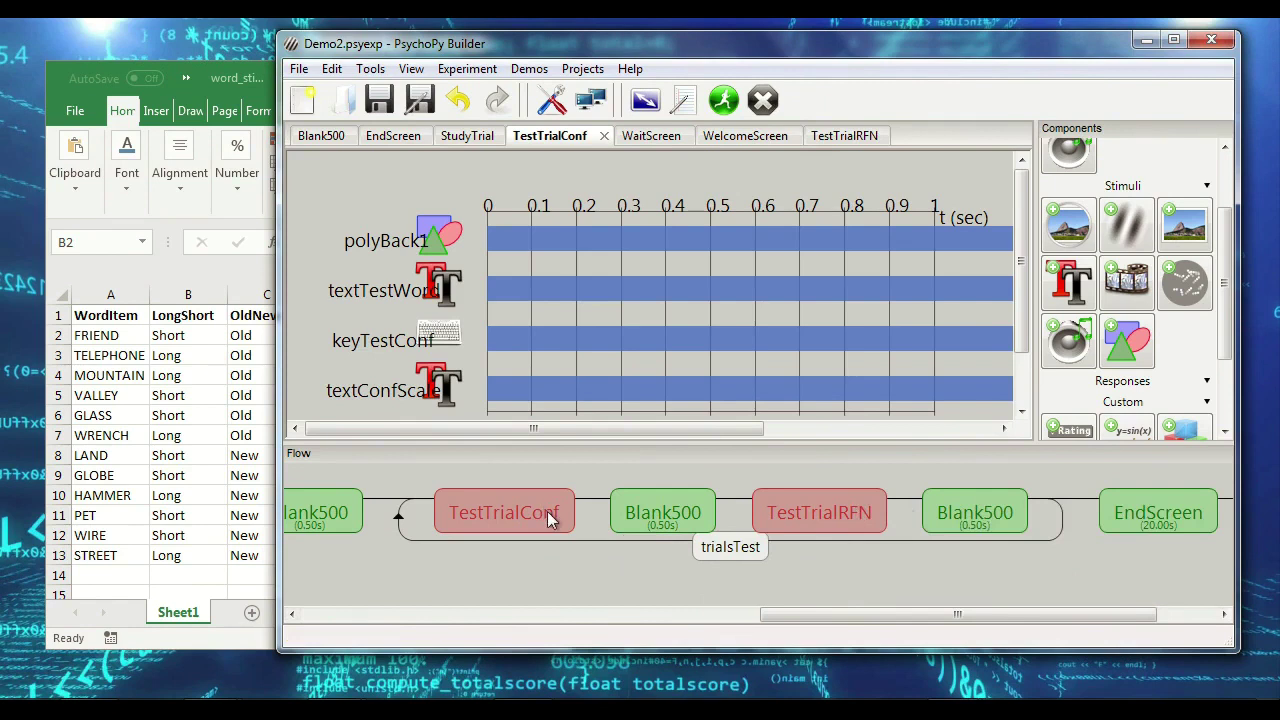
Step: Compare the TestTrialRFN and TestTrialConf routines and review the allowed keys of keyTestConf without changing them
click(814, 516)
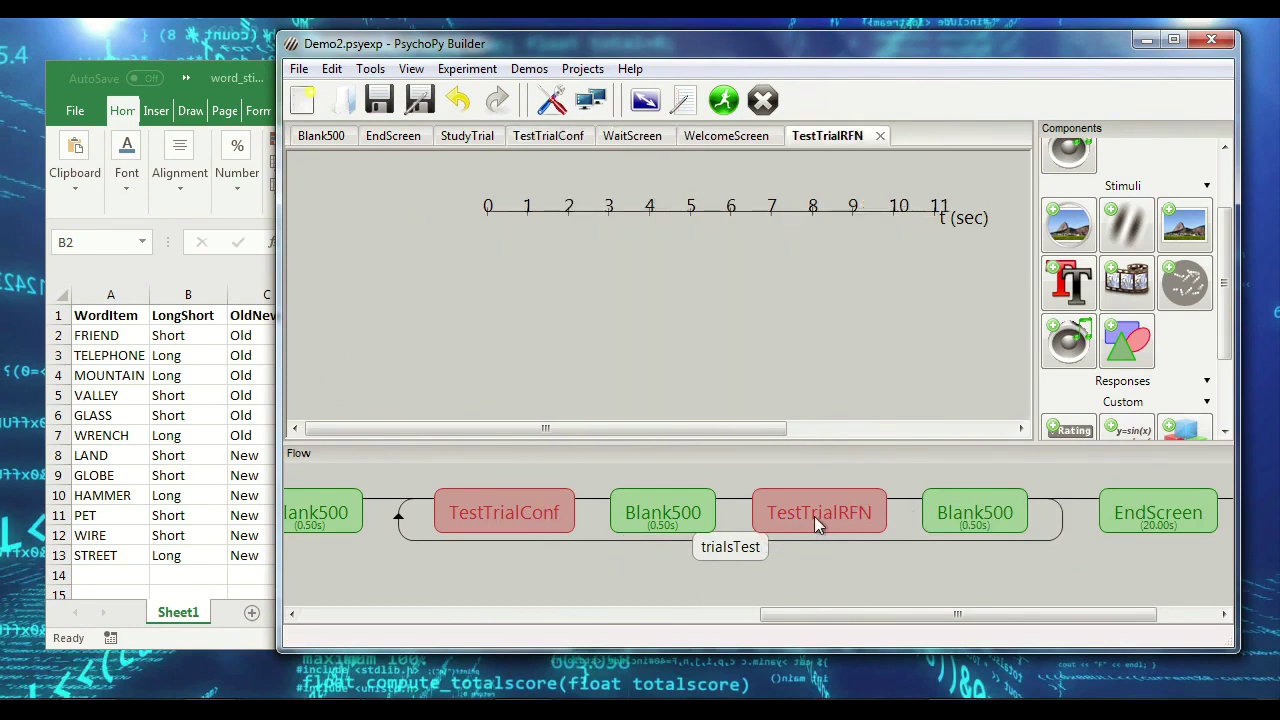
click(478, 515)
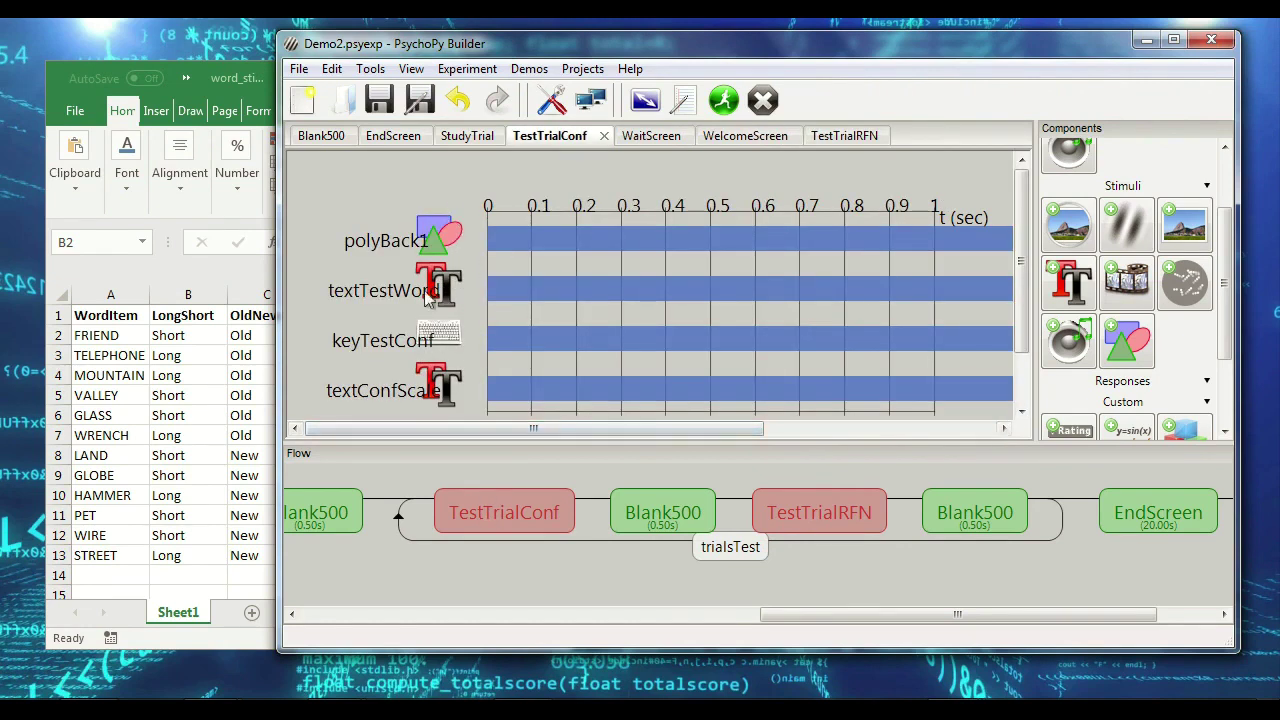
drag(1023, 298, 1005, 268)
click(443, 338)
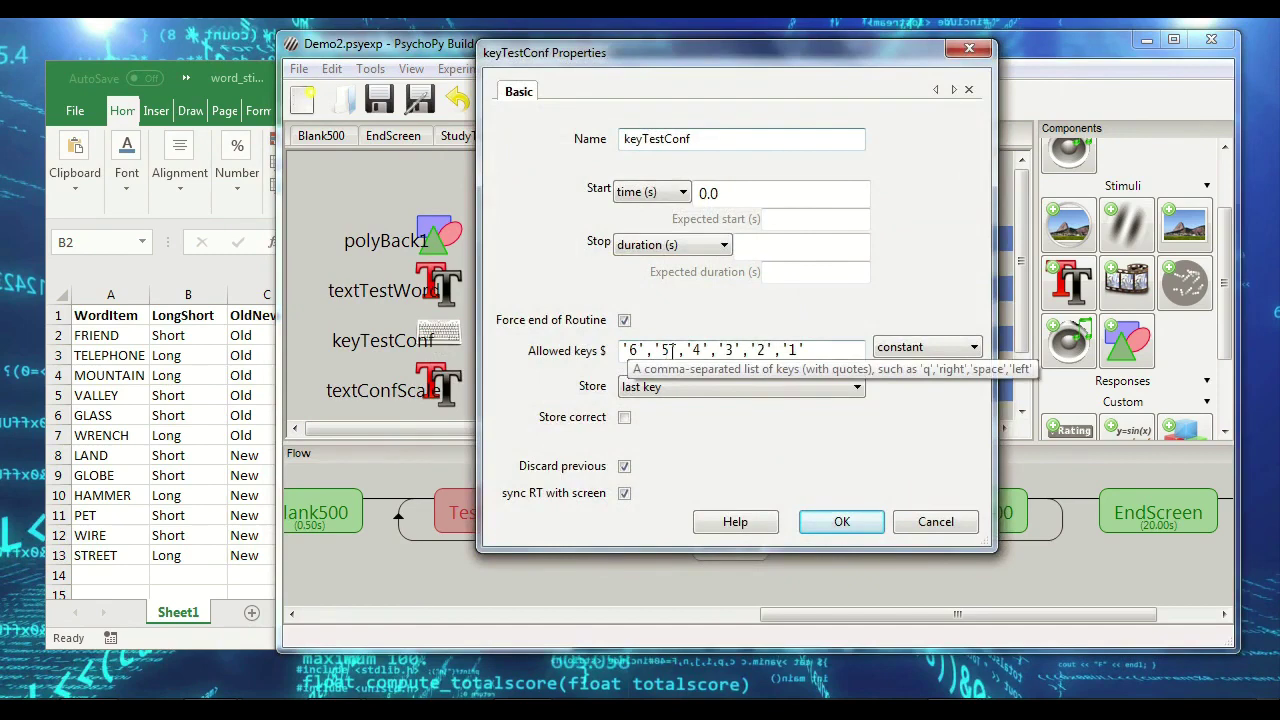
click(916, 528)
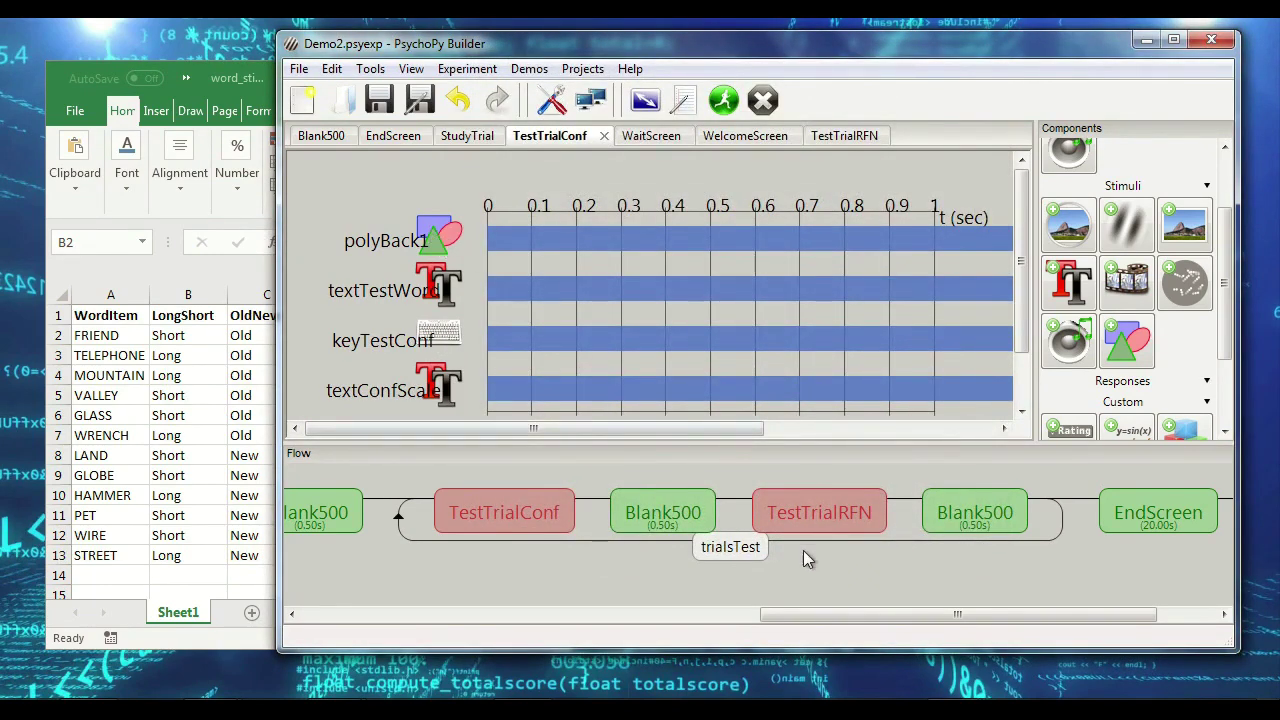
Step: Start a polygon component named polyBack3 in the TestTrialRFN routine, with its size set to (2,2)
click(830, 523)
click(1128, 345)
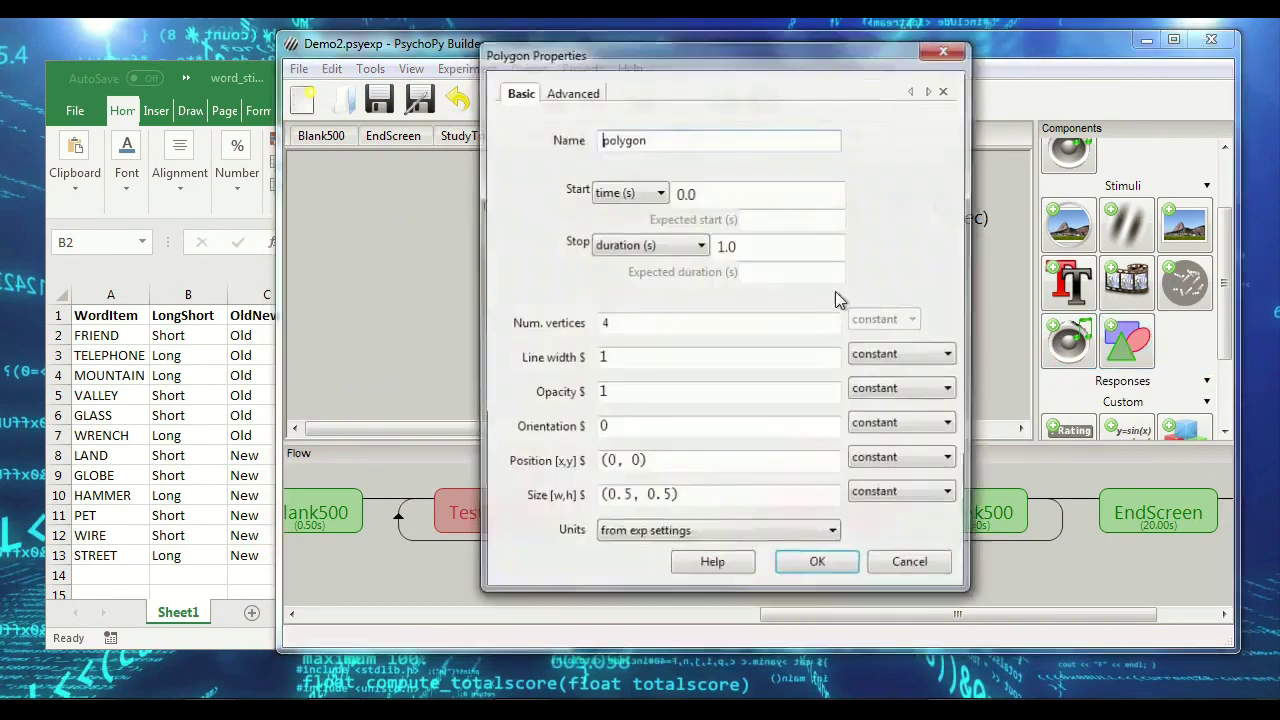
click(668, 138)
key(BackSpace)
key(BackSpace)
text(Back2)
key(BackSpace)
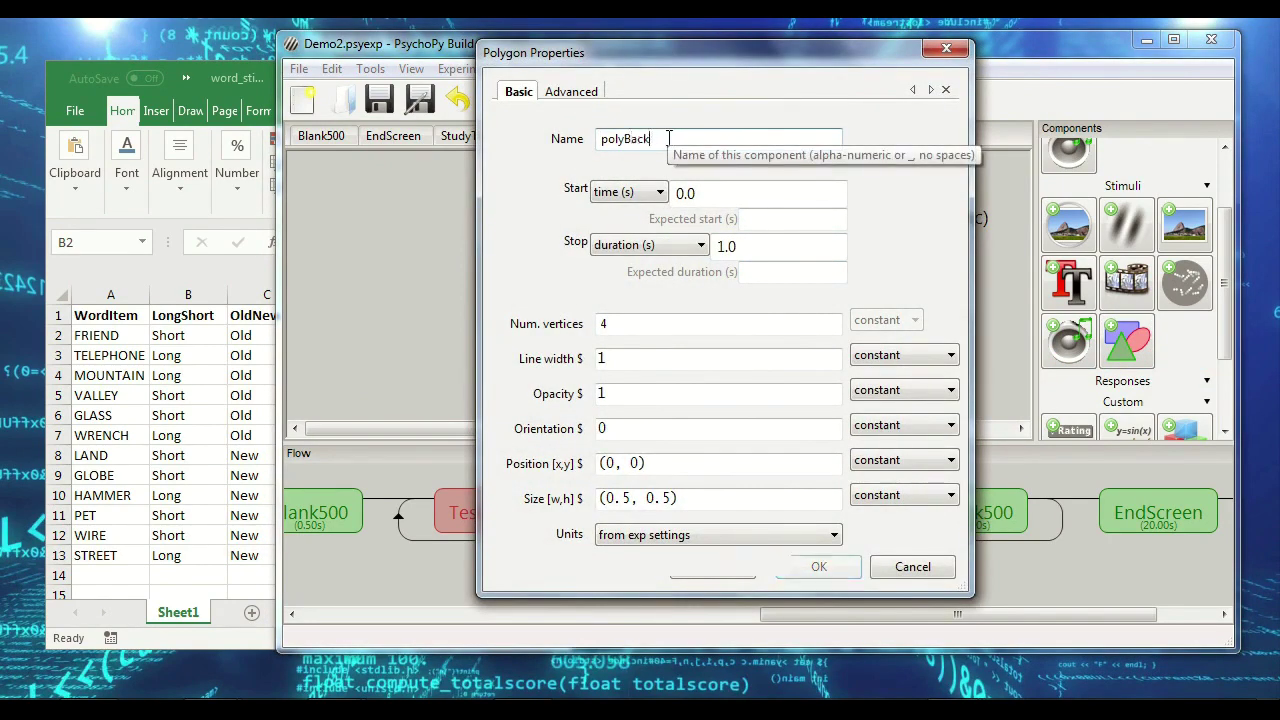
text(3)
drag(604, 498, 674, 498)
text(2,2)
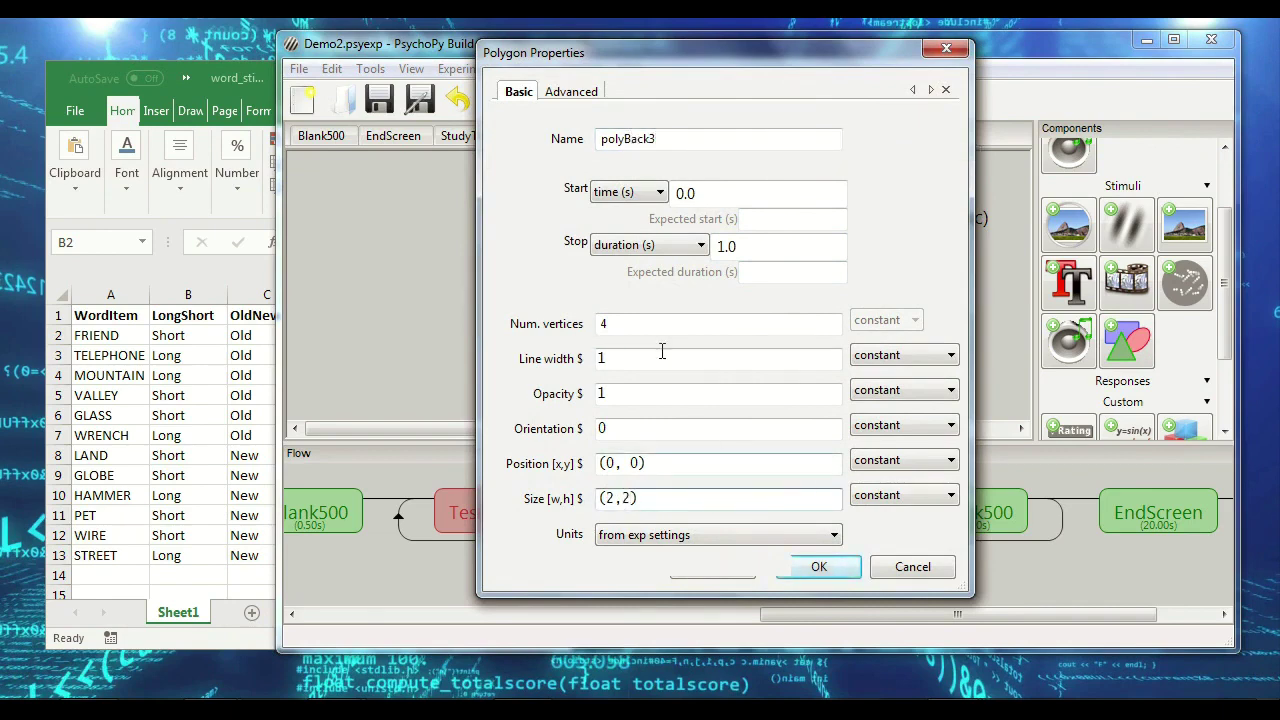
Step: Set the polygon's fill and line colors to black and add it to the routine
click(571, 91)
double_click(680, 268)
text(black)
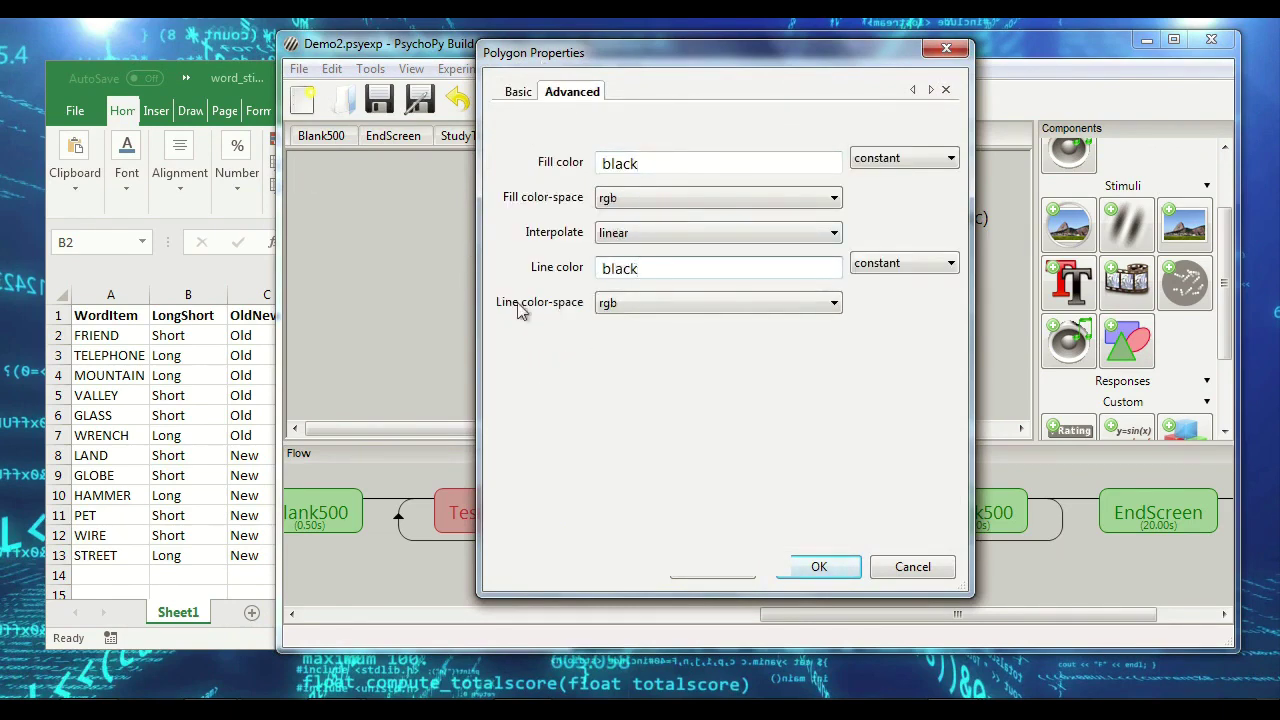
key(Return)
Step: Clear the stop duration of polyBack3 so the background stays on without a time limit
click(432, 236)
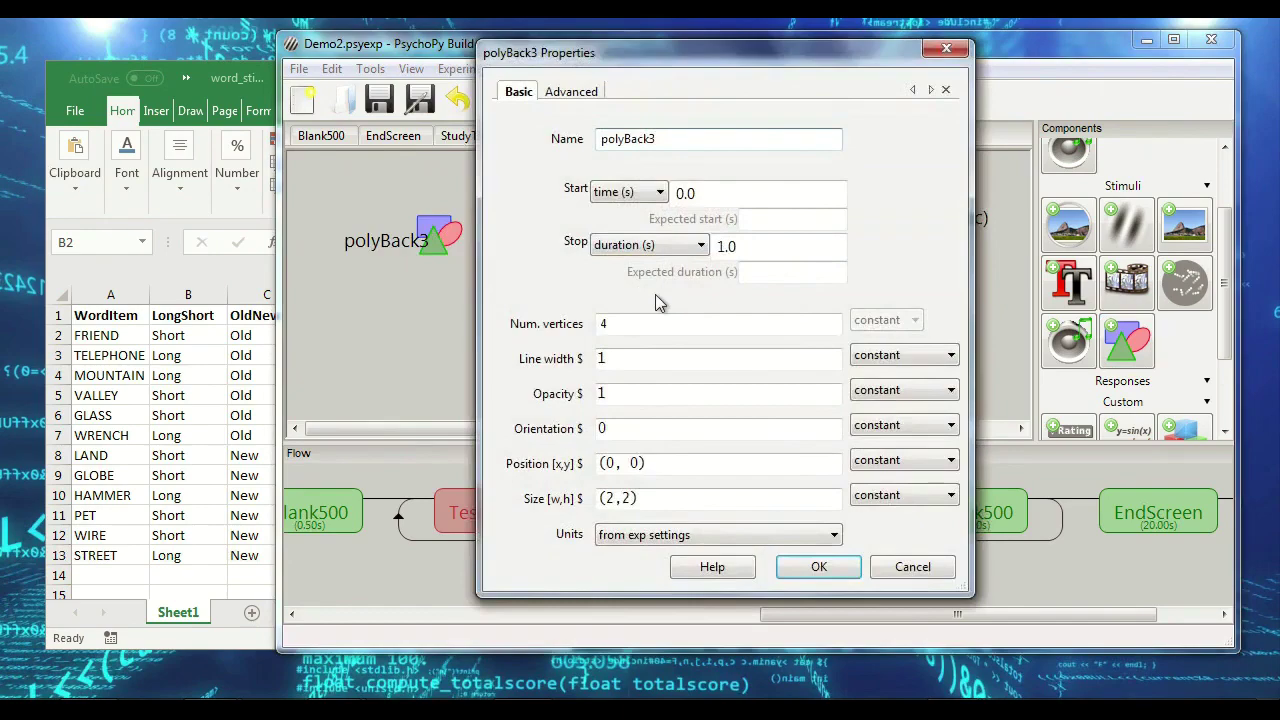
double_click(759, 256)
key(BackSpace)
key(Return)
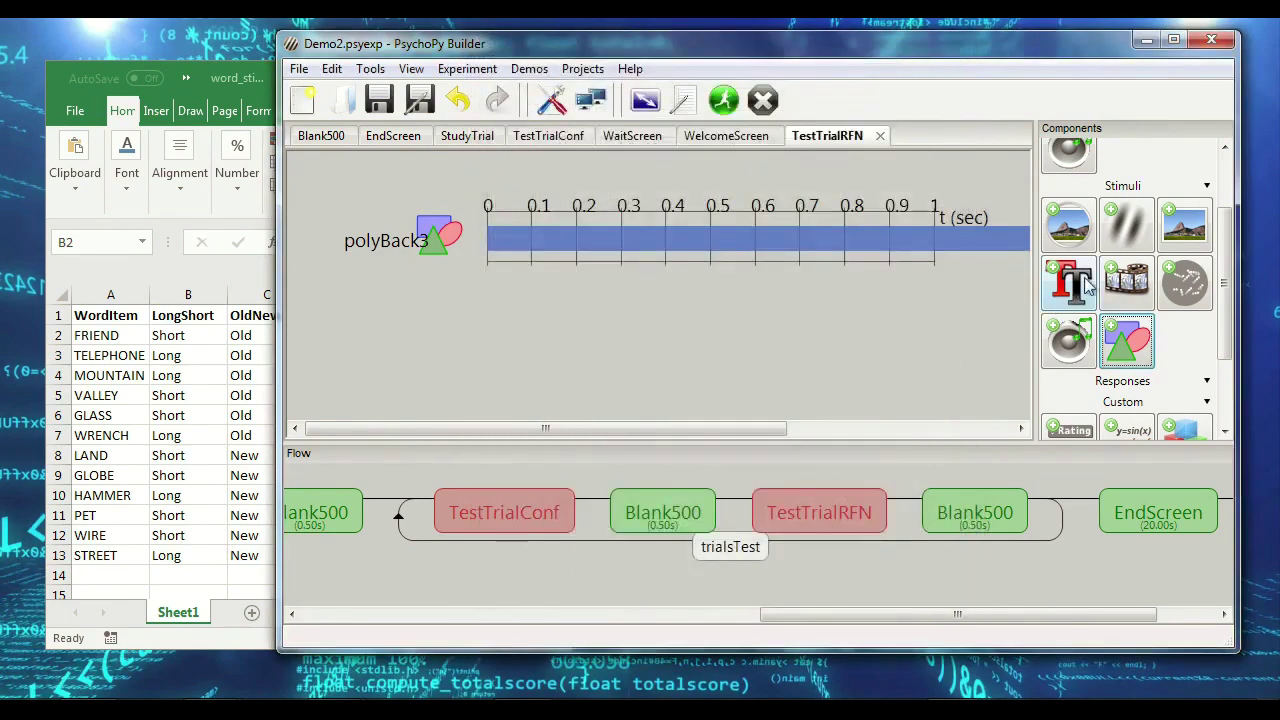
Step: Start a text component named textTestWordRFN in TestTrialRFN, with no stop duration and $WordItem as its text
click(1076, 289)
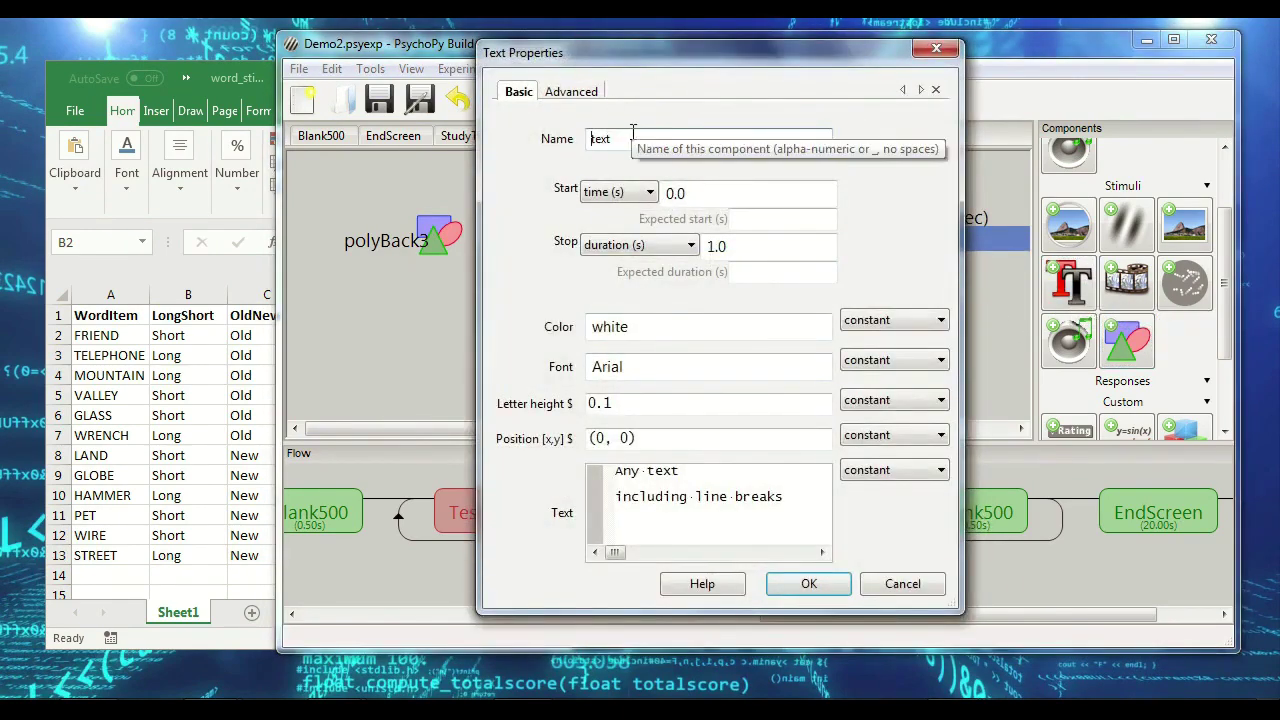
text(TestWor)
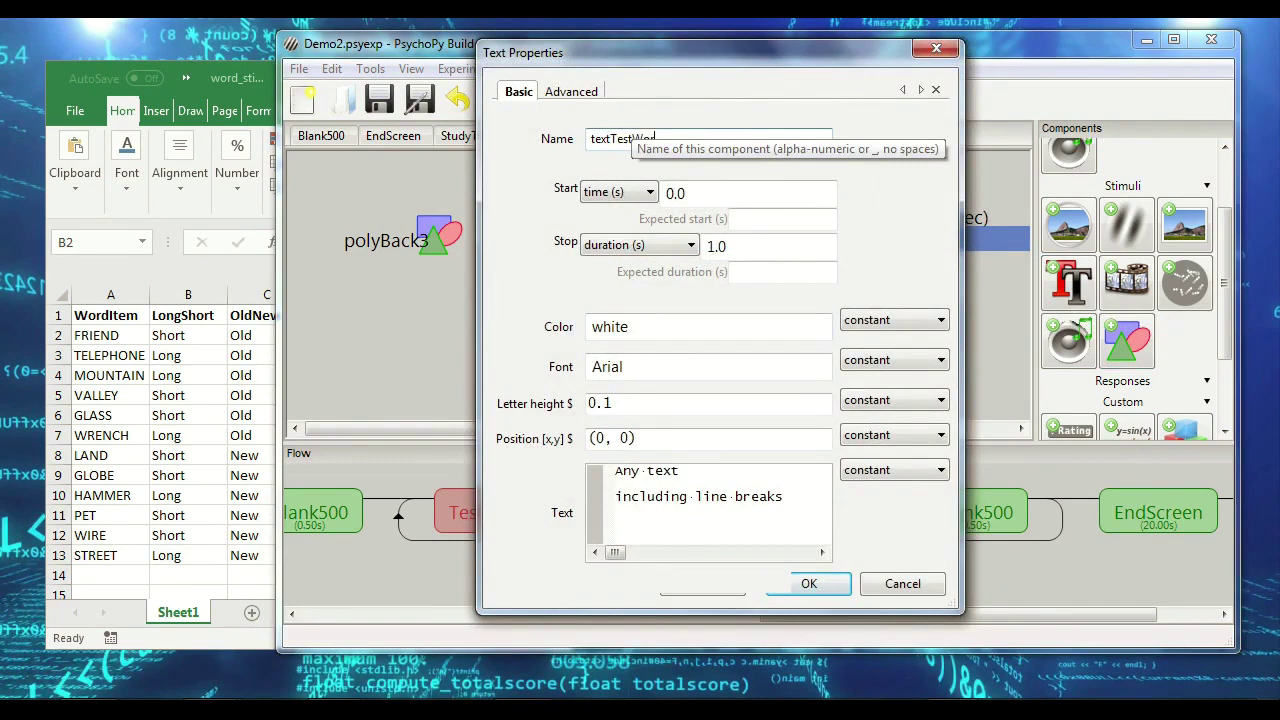
text(d)
text(FRIEN)
drag(800, 245, 669, 285)
key(BackSpace)
drag(821, 510, 402, 355)
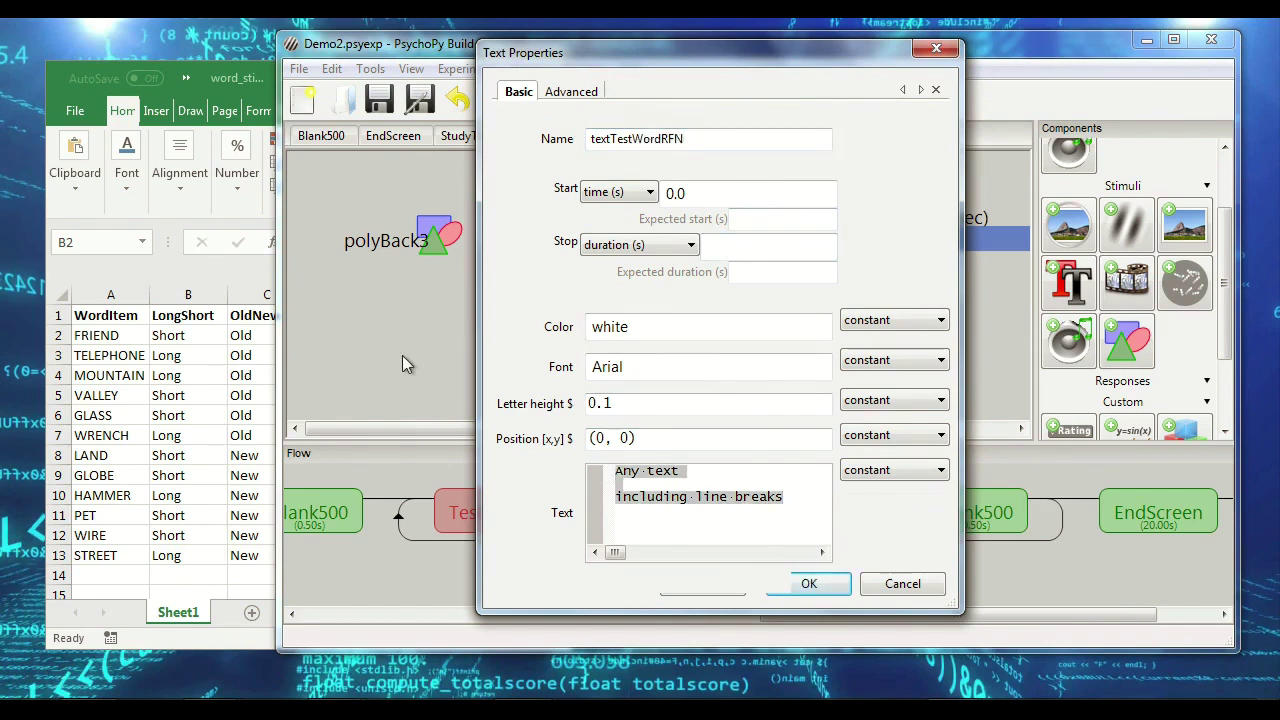
text($wordItem)
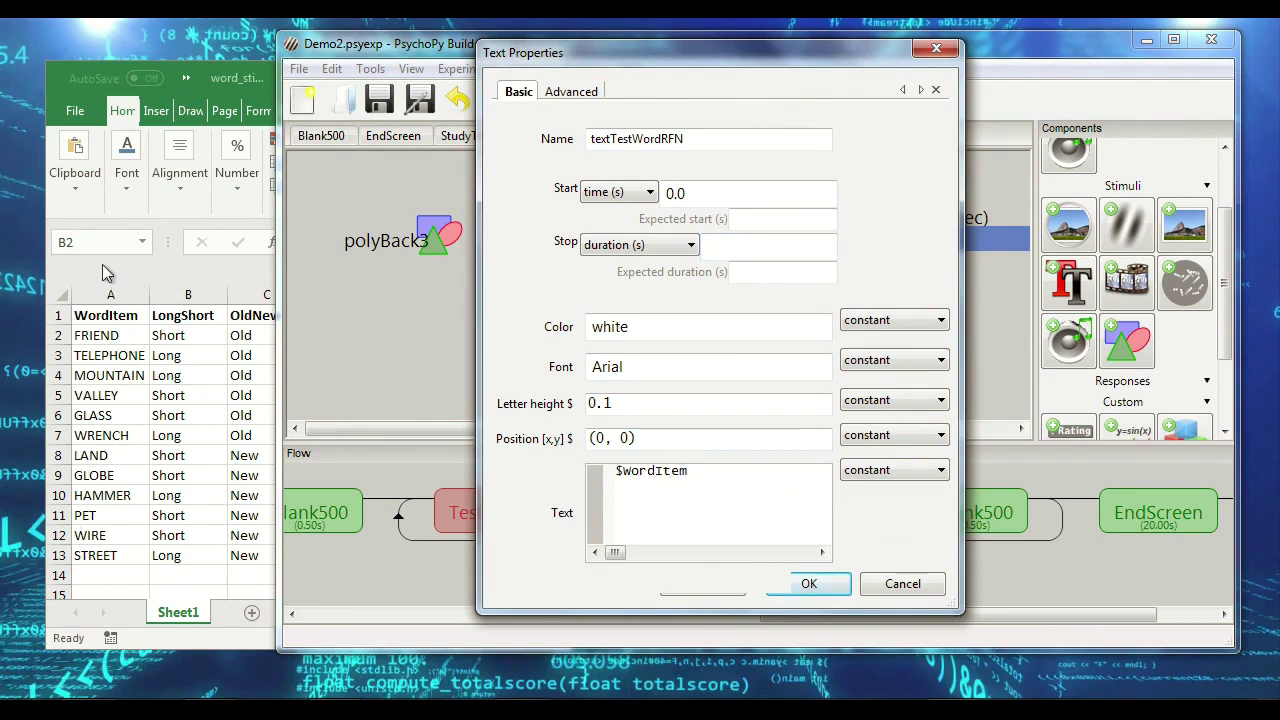
Step: Make the text of textTestWordRFN set every repeat and add the component to the routine
click(880, 470)
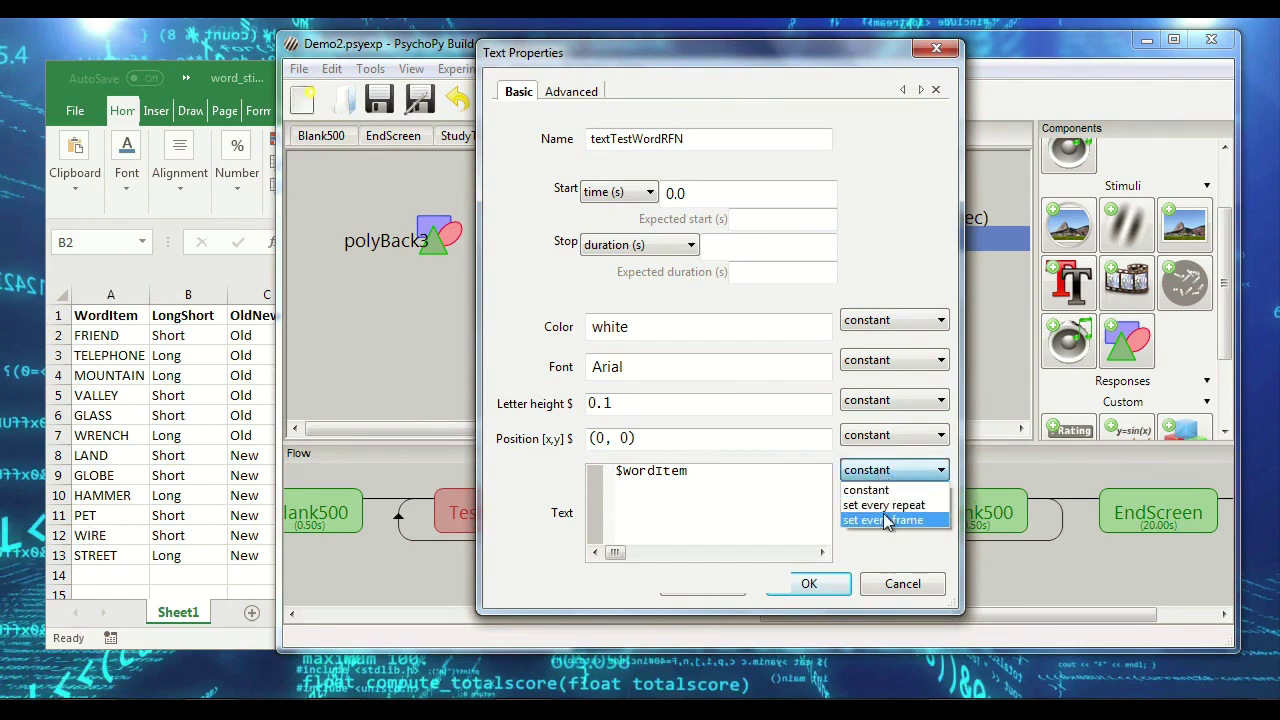
click(889, 505)
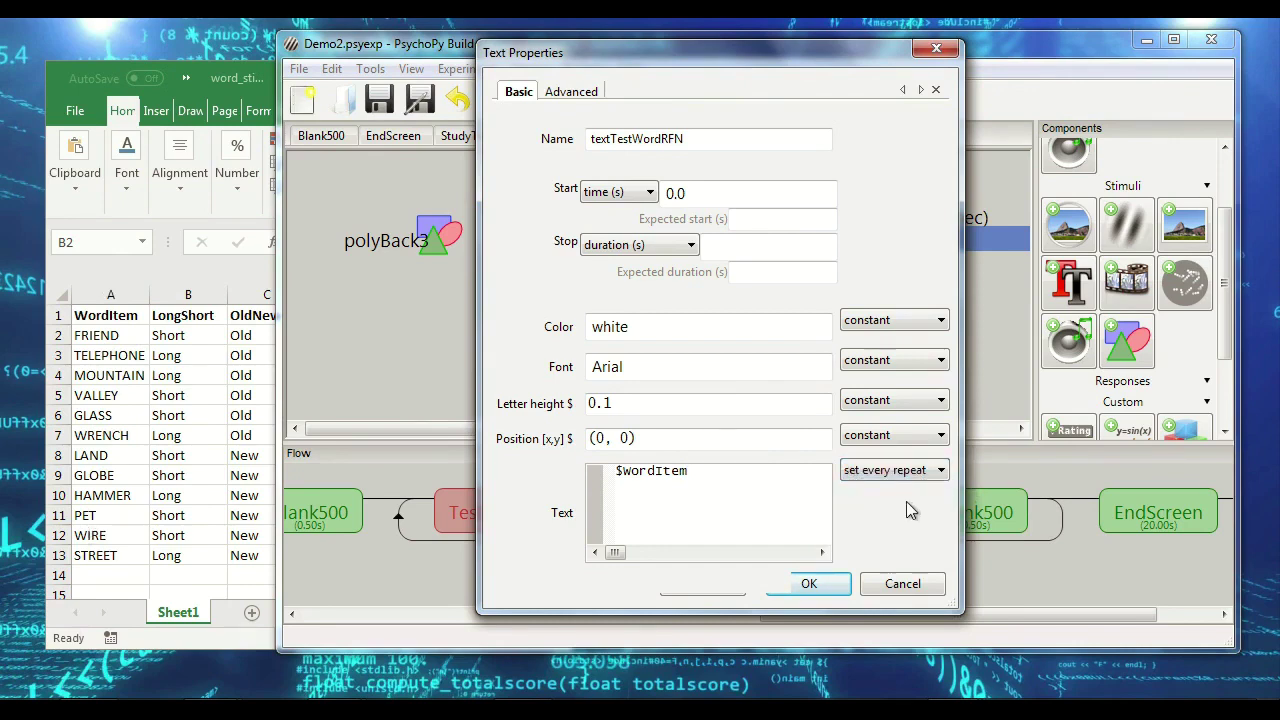
drag(801, 56, 328, 64)
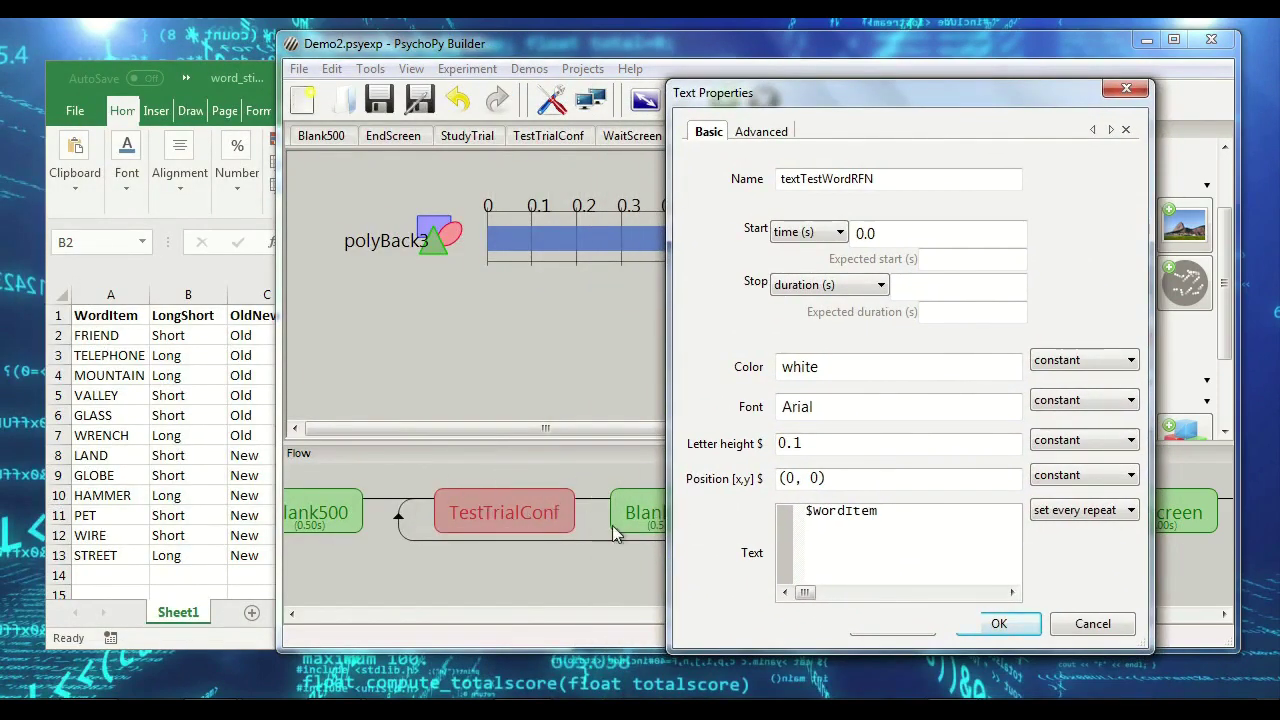
drag(894, 92, 197, 90)
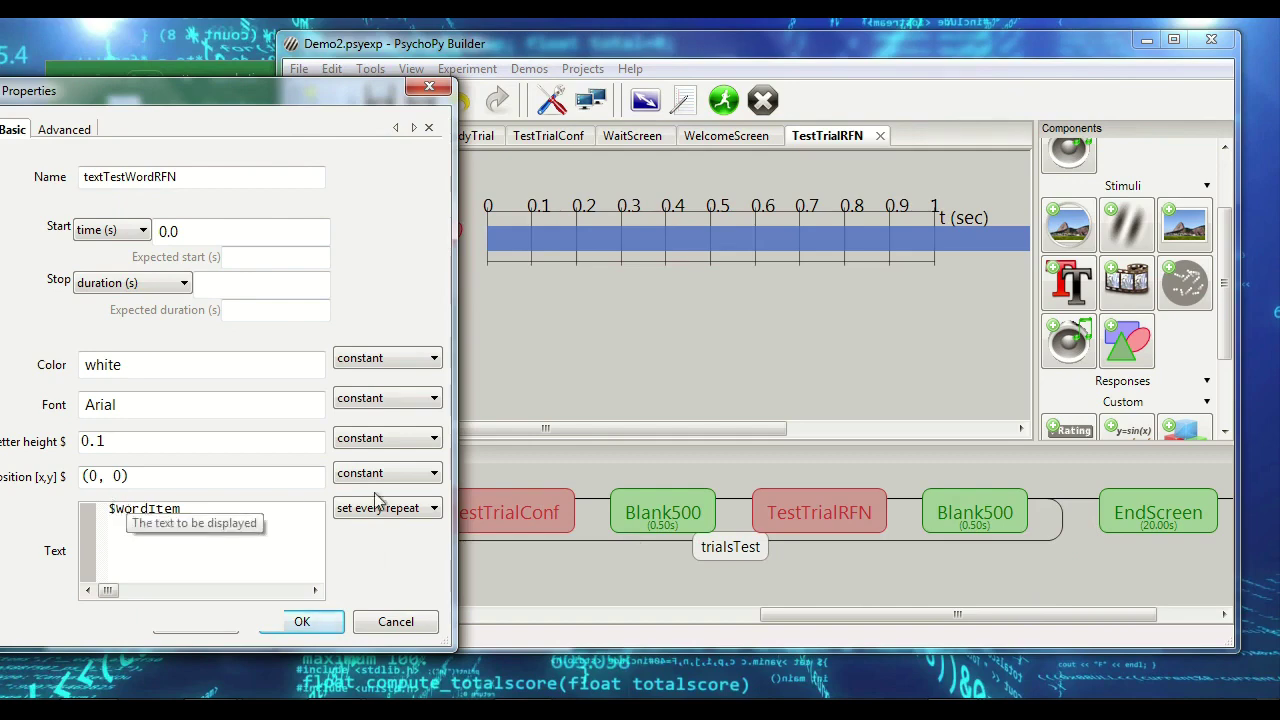
mouse_move(286, 93)
mouse_down()
mouse_move(672, 118)
mouse_move(595, 78)
mouse_move(278, 76)
mouse_up()
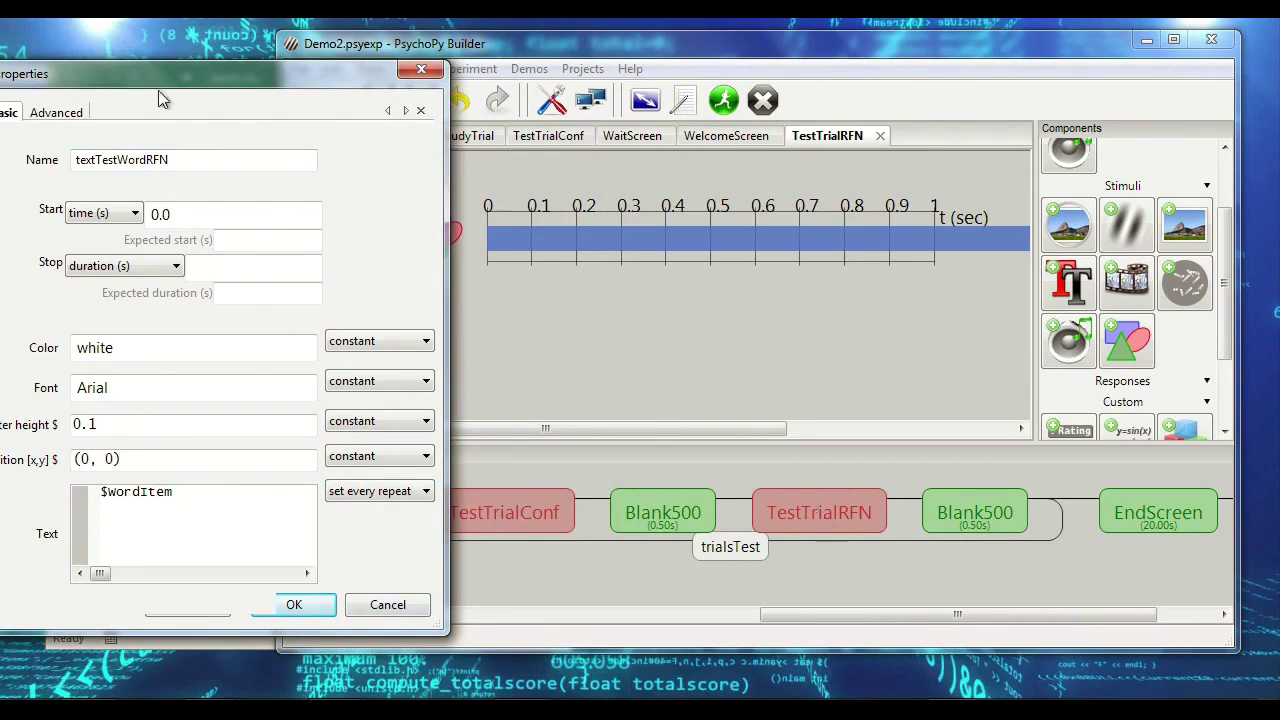
drag(166, 86, 568, 86)
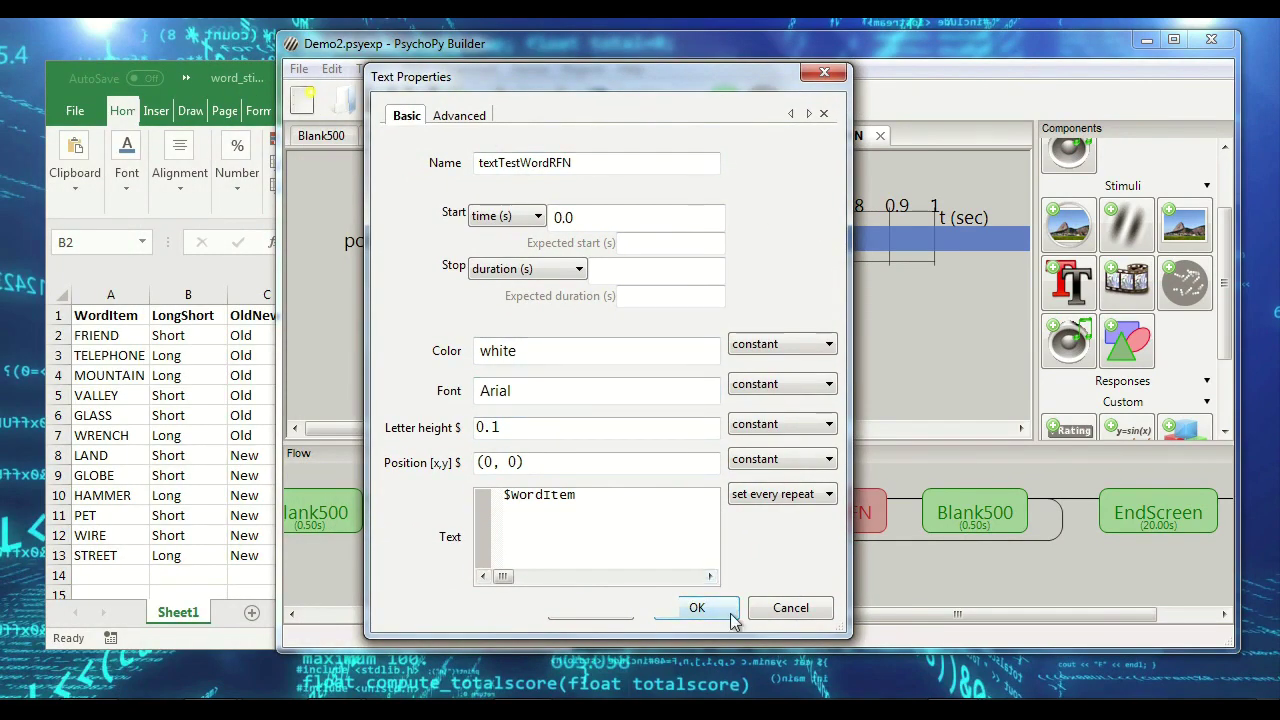
click(697, 610)
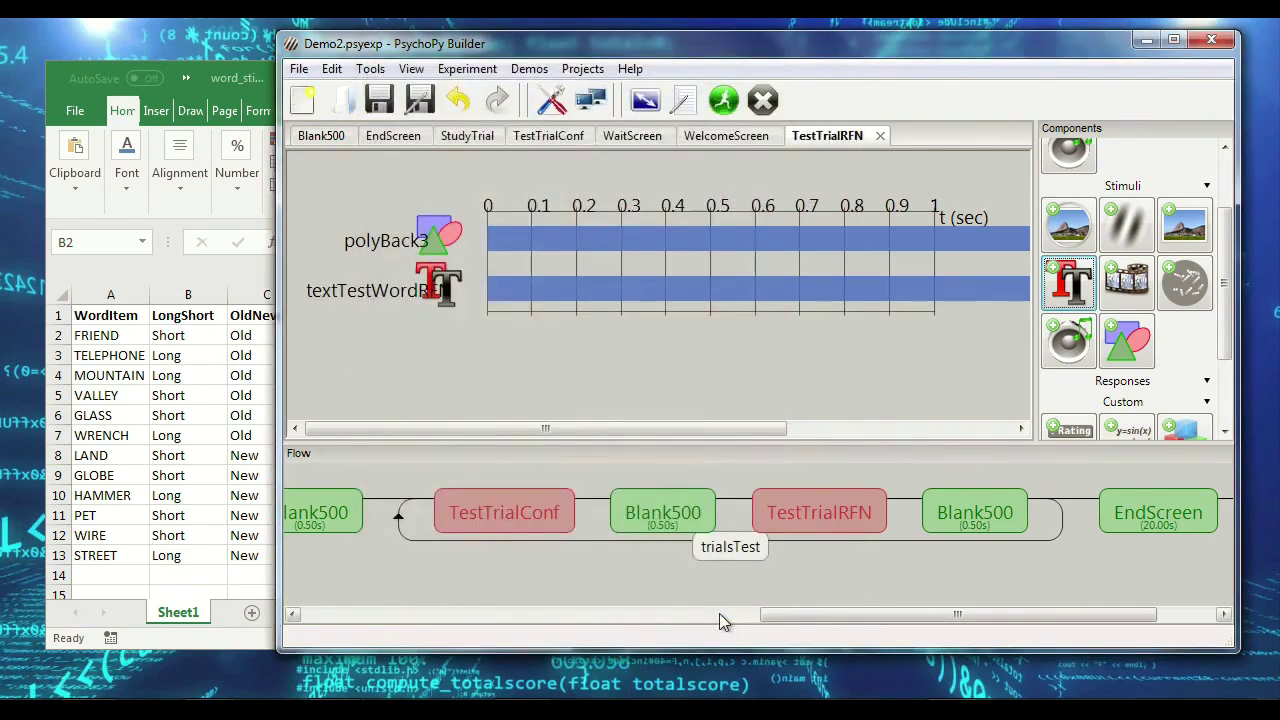
Step: Add a keyboard component named keyTestRFN to TestTrialRFN, with 'r','f','n' as the allowed keys
click(511, 514)
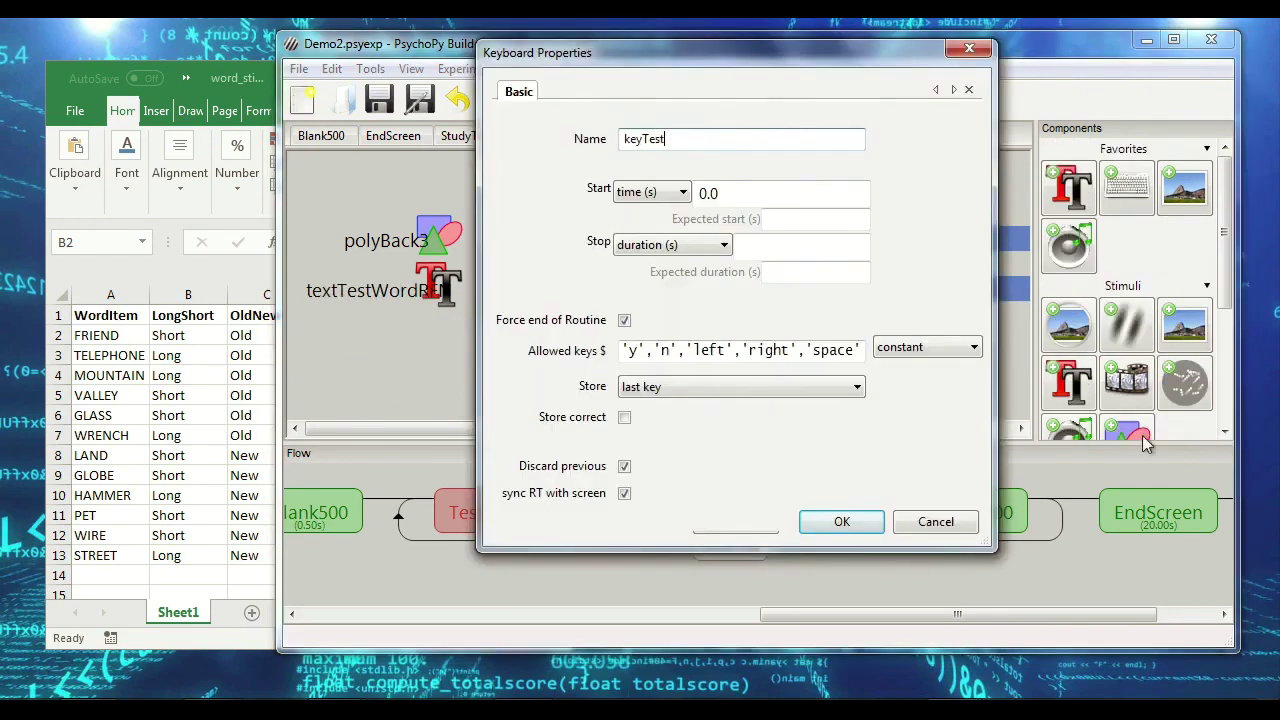
text(N)
click(629, 350)
key(ctrl+a)
text('r')
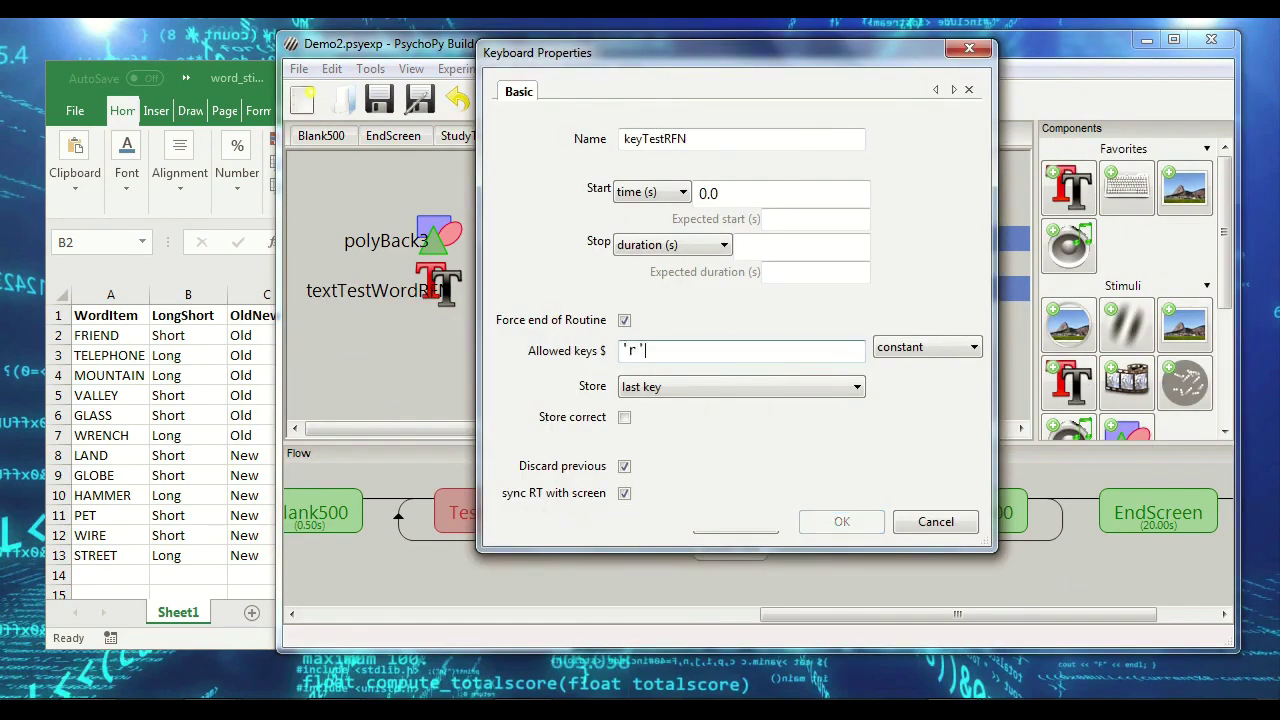
text(,'f','n')
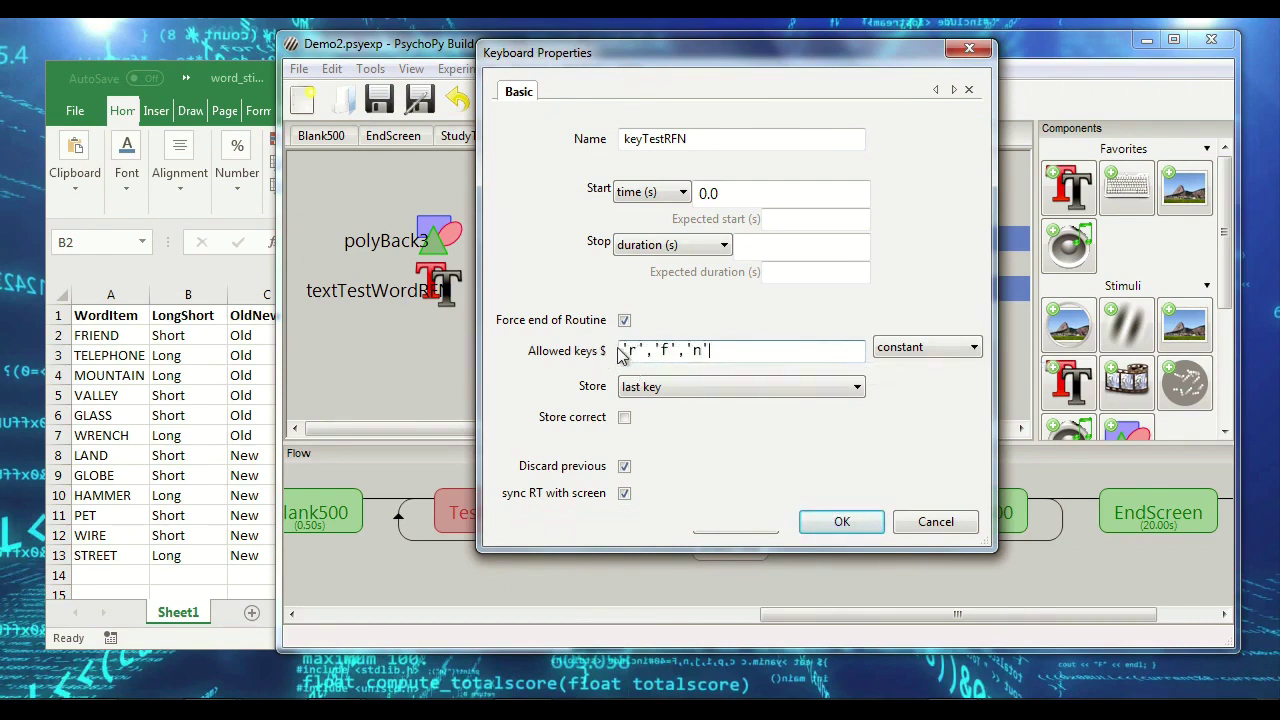
click(840, 526)
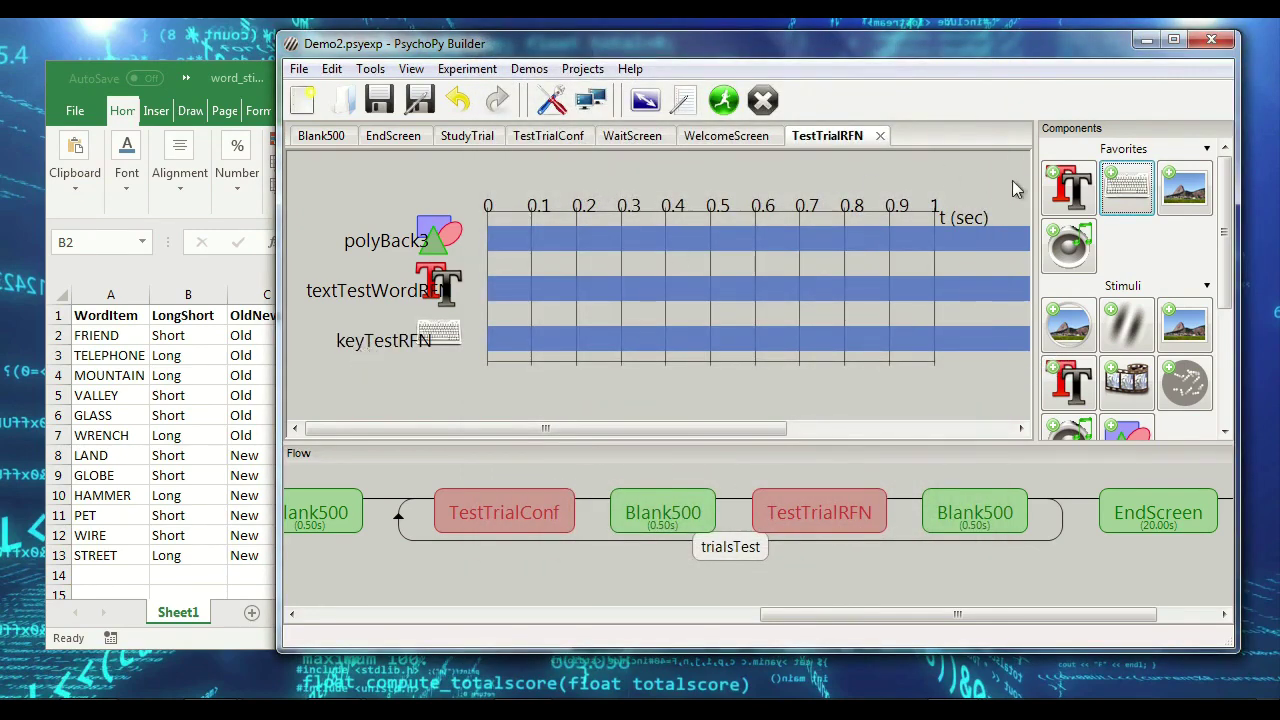
Step: Start a text component named textRFNScale in TestTrialRFN and clear its stop duration
click(1070, 188)
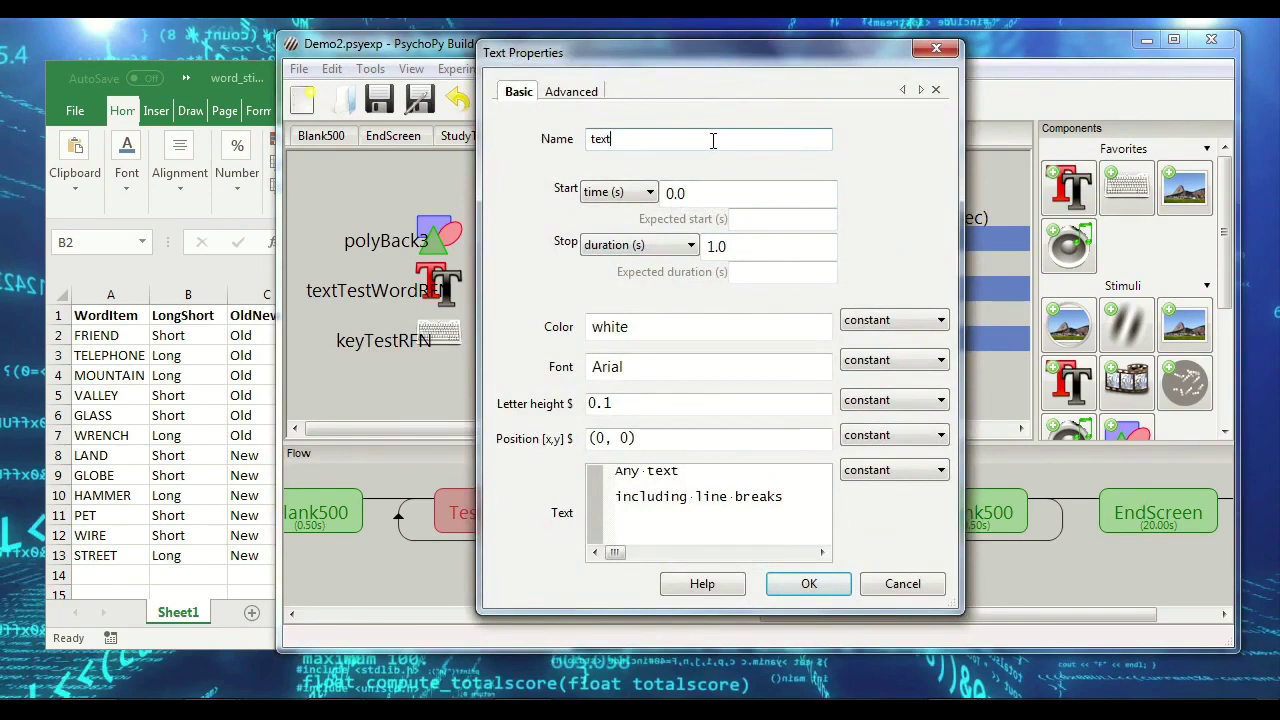
text(RFNScale)
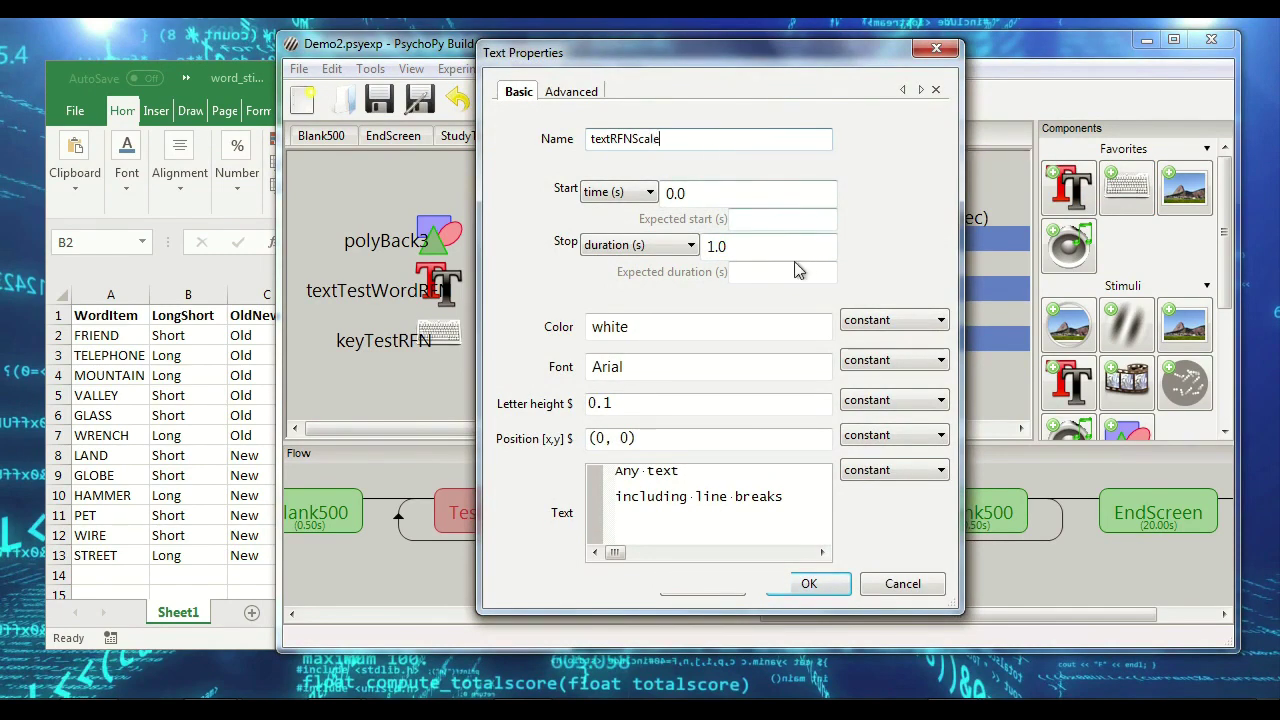
double_click(717, 246)
key(BackSpace)
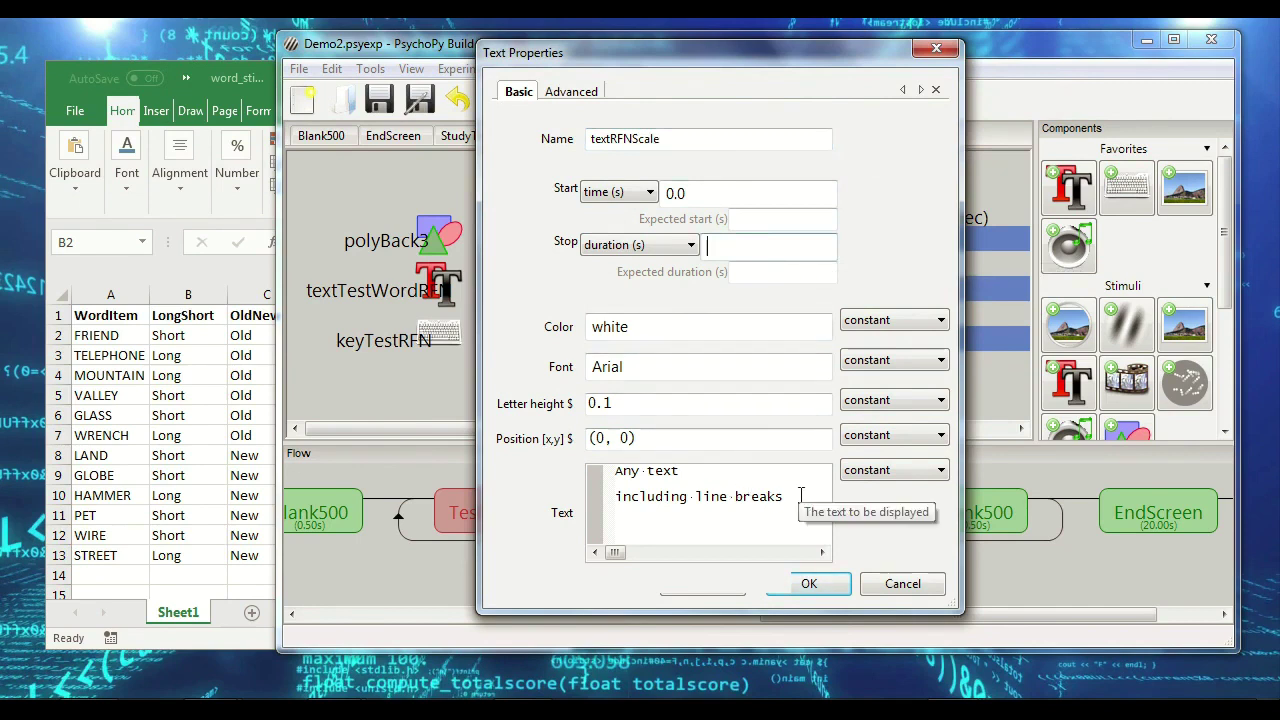
Step: Replace the placeholder text of textRFNScale with three lines: (R)e-experience, (F)amiliar and (N)either
click(728, 488)
key(ctrl+a)
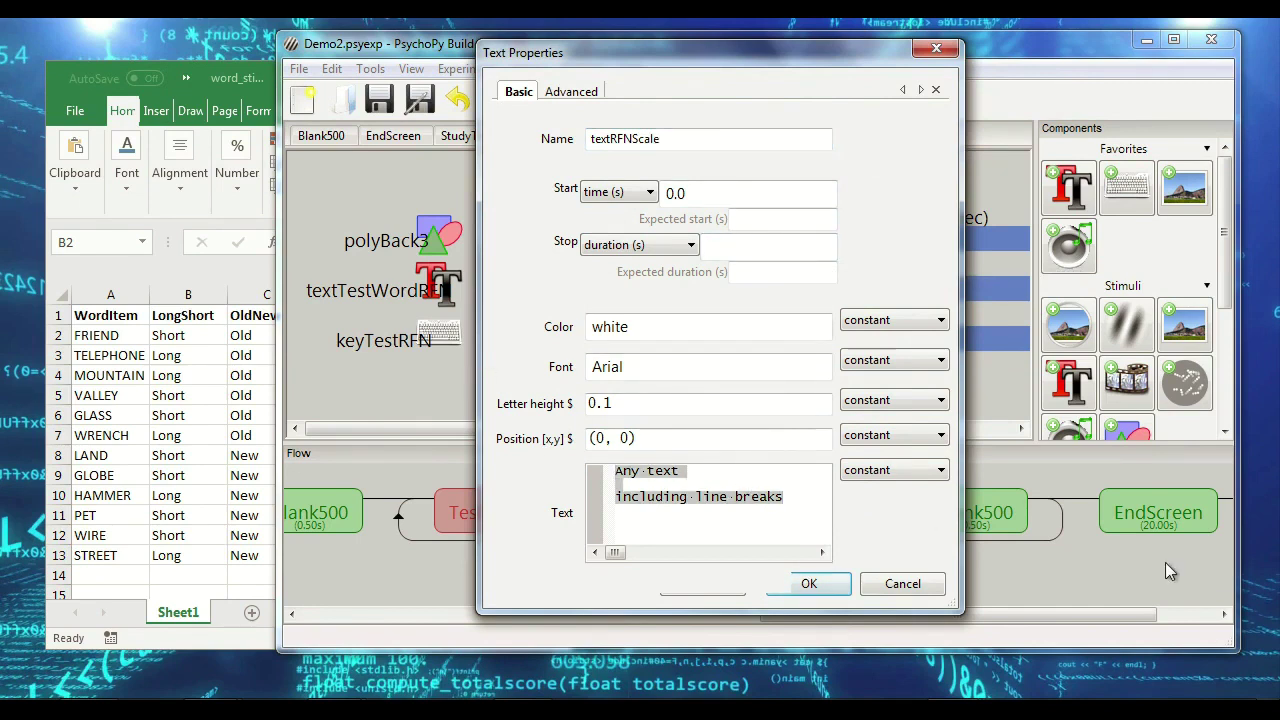
text((RO)
key(BackSpace)
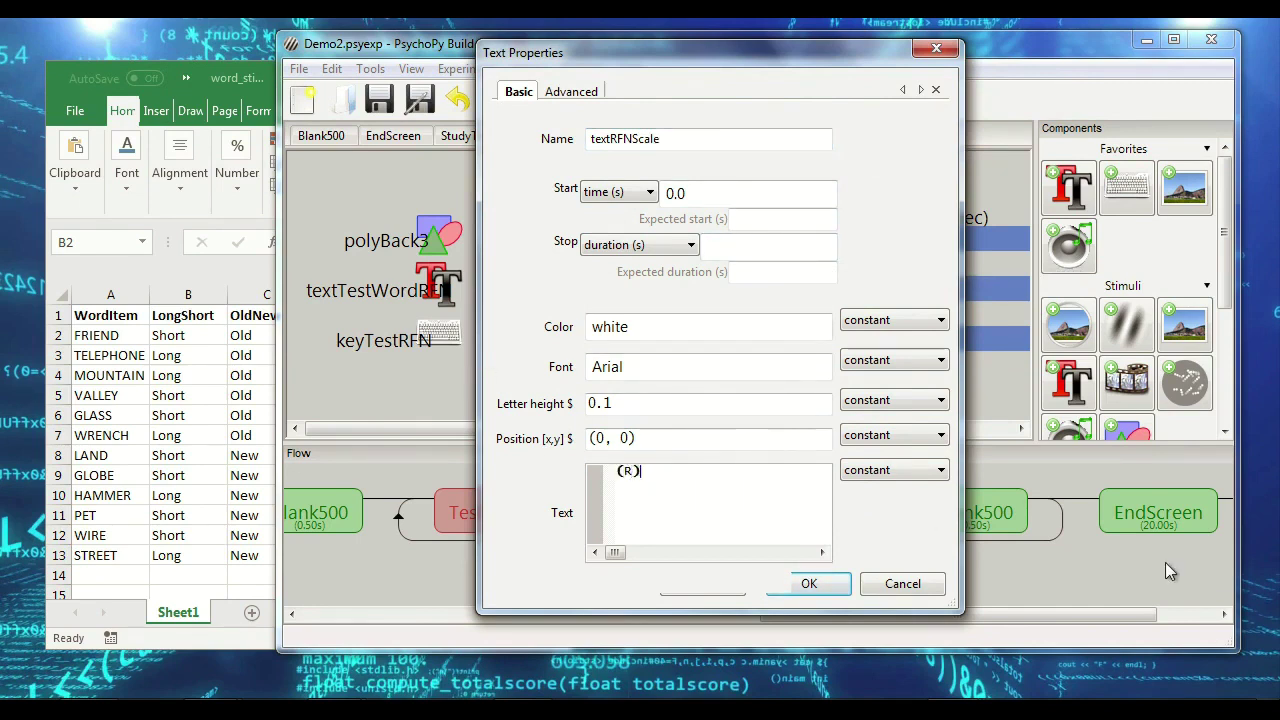
text()e-experience)
key(Return)
text((F)amiliar)
key(Return)
text((N)either)
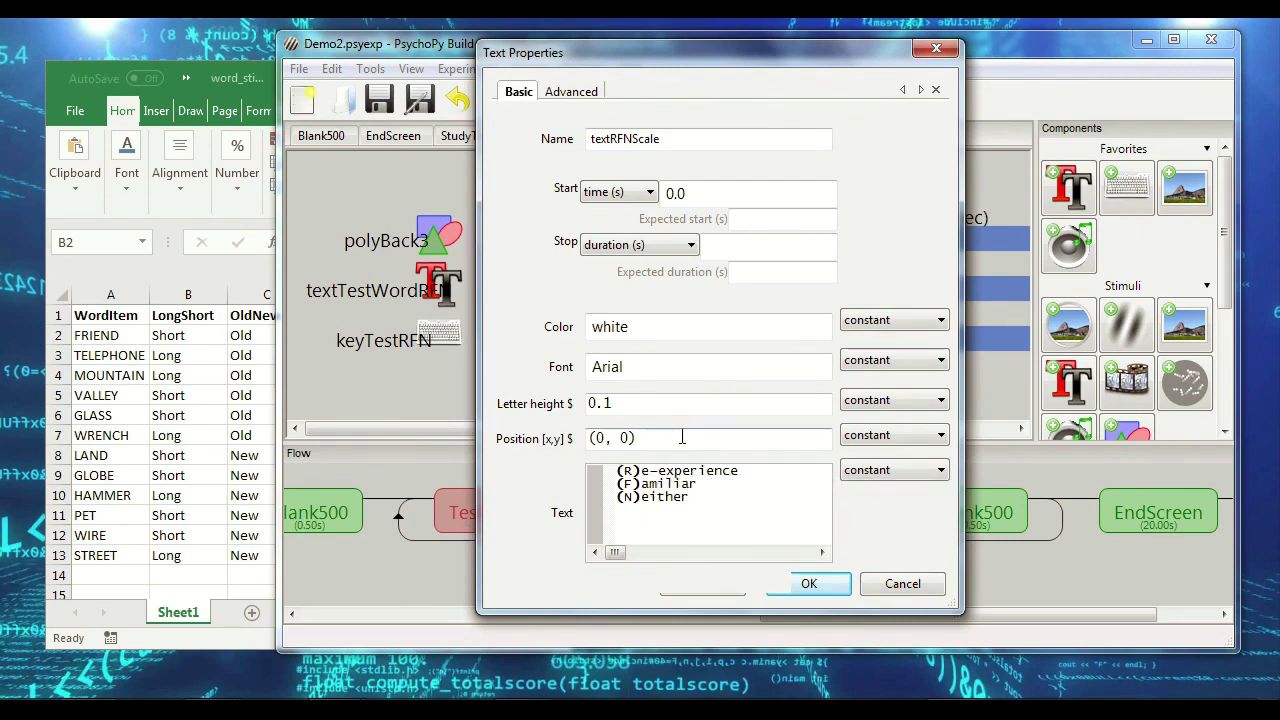
Step: Set the position of textRFNScale to (0, -0.5) and add the component to the routine
click(753, 470)
drag(753, 470, 610, 452)
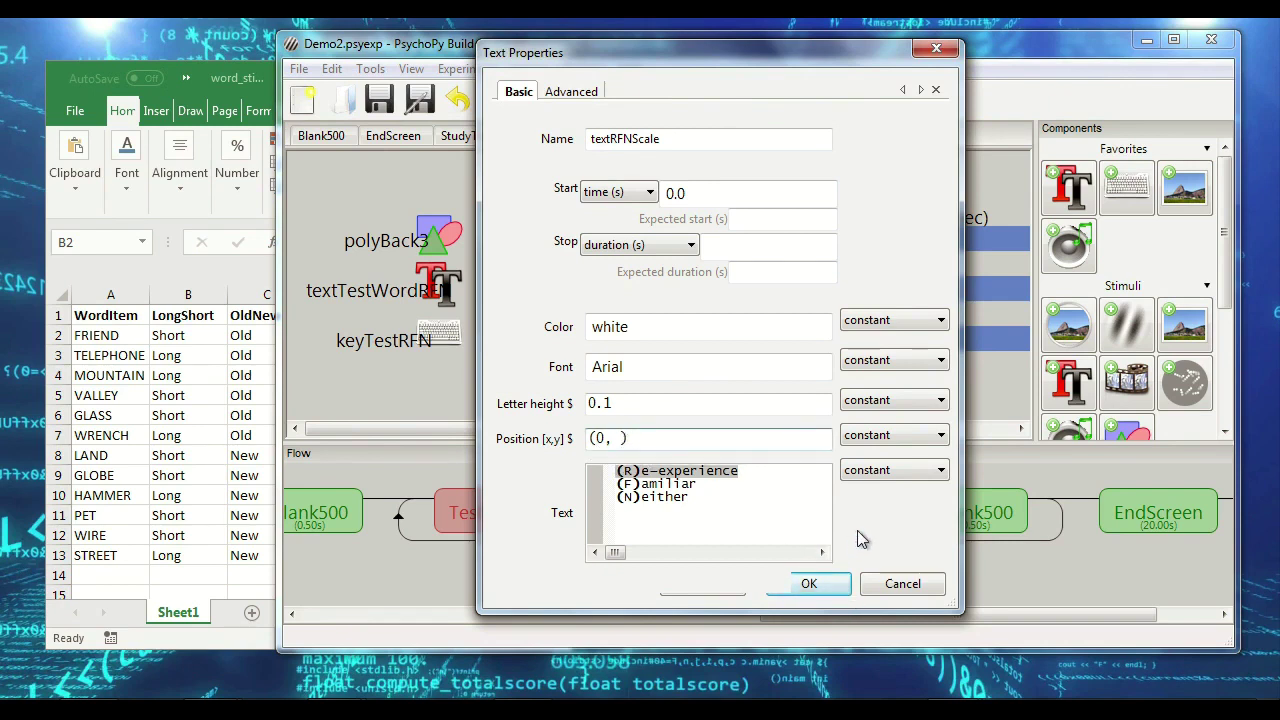
text(-0.5)
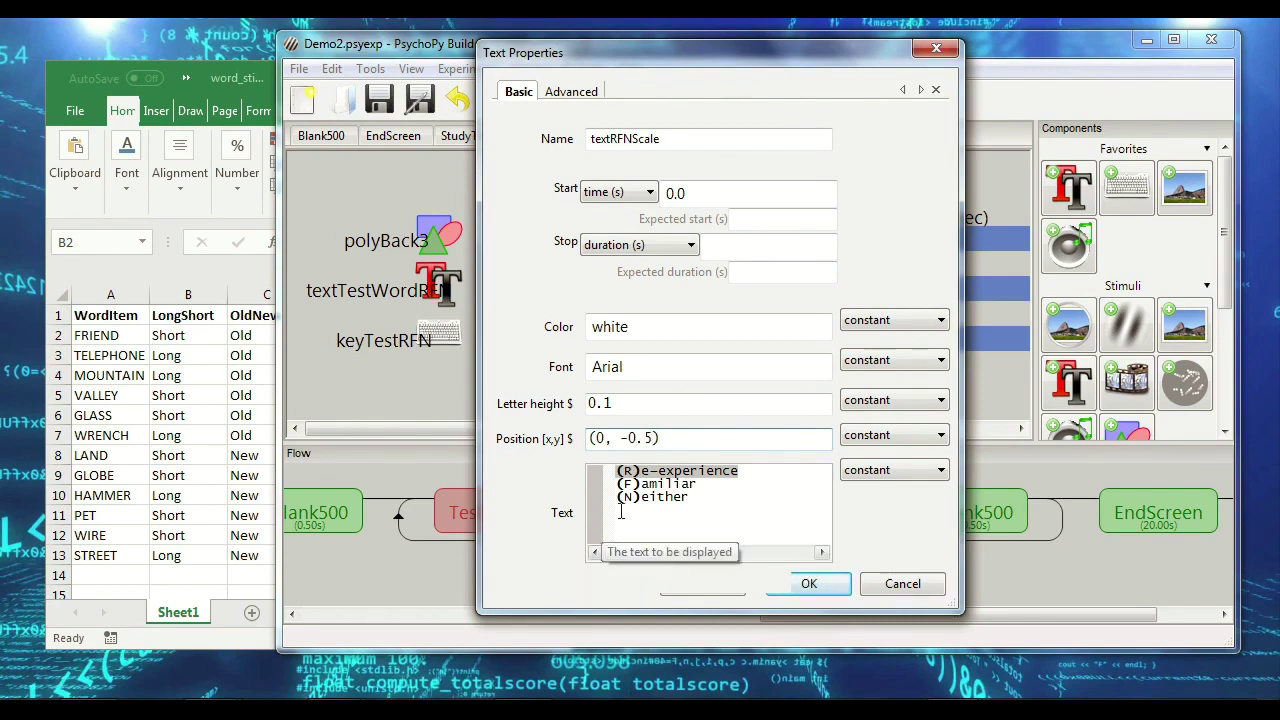
click(811, 587)
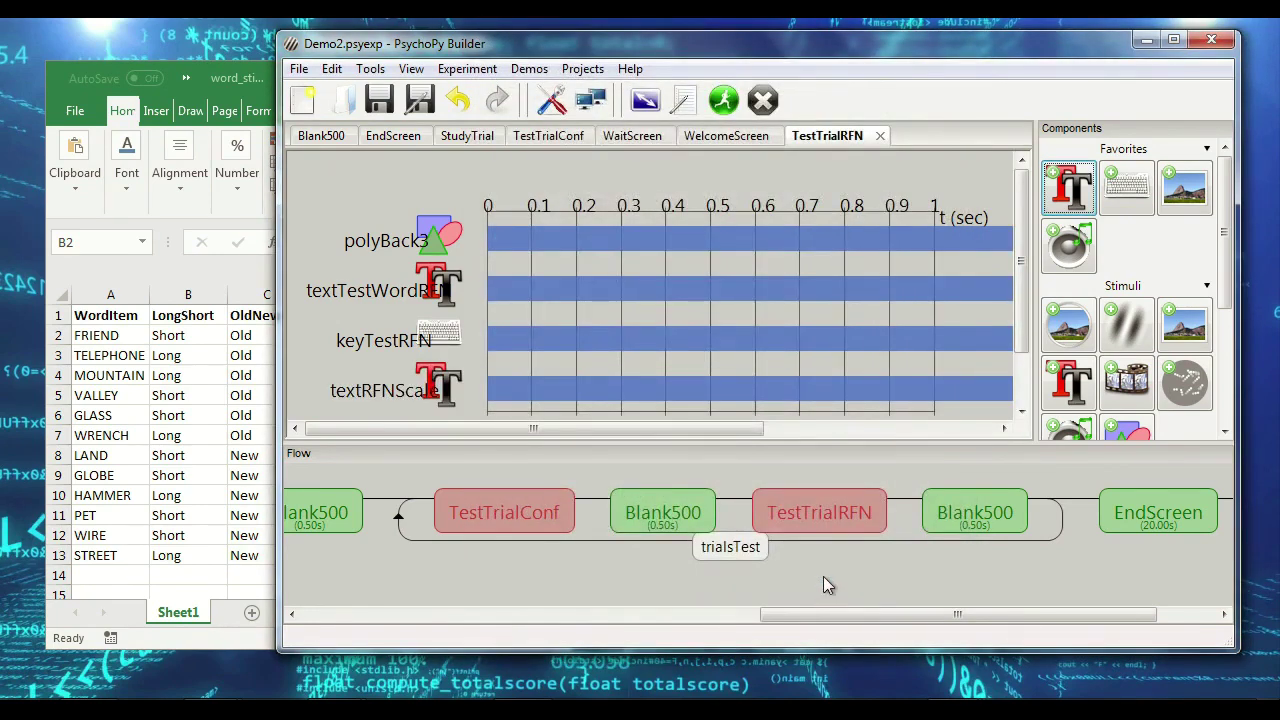
Step: Run the experiment and answer the first test words with confidence 6 and Re-experience to check both test screens
click(727, 101)
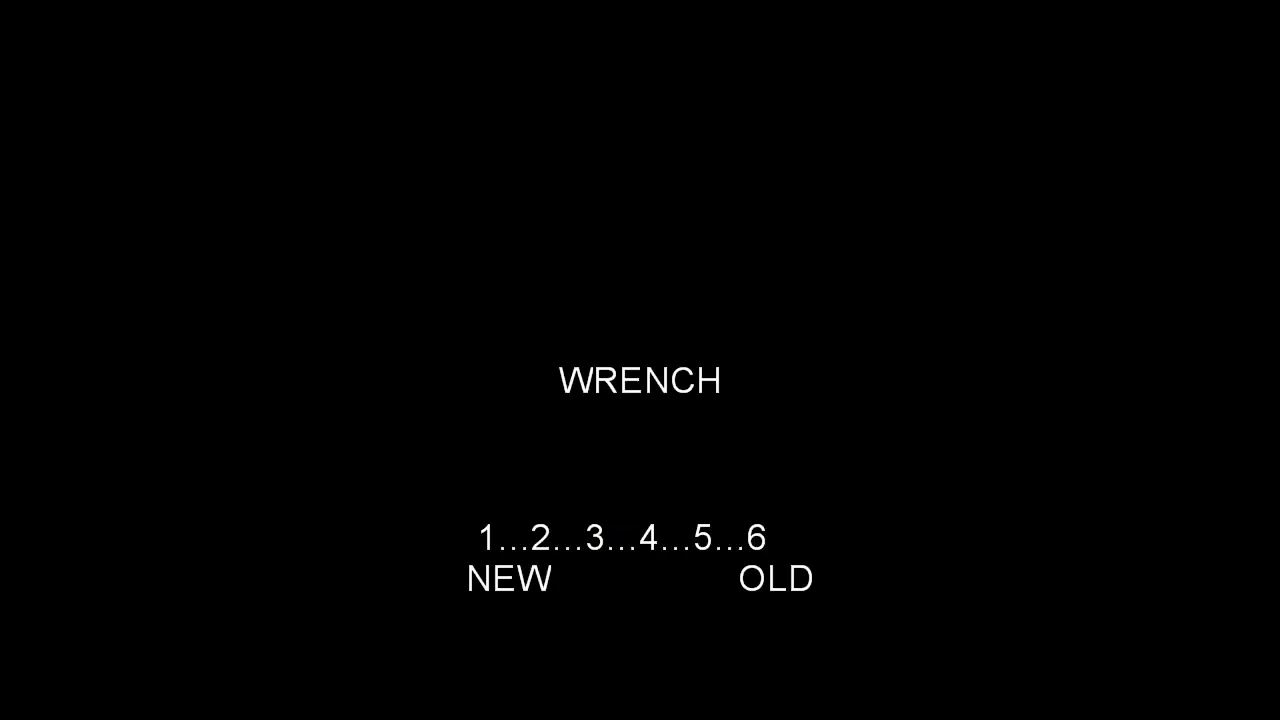
key(6)
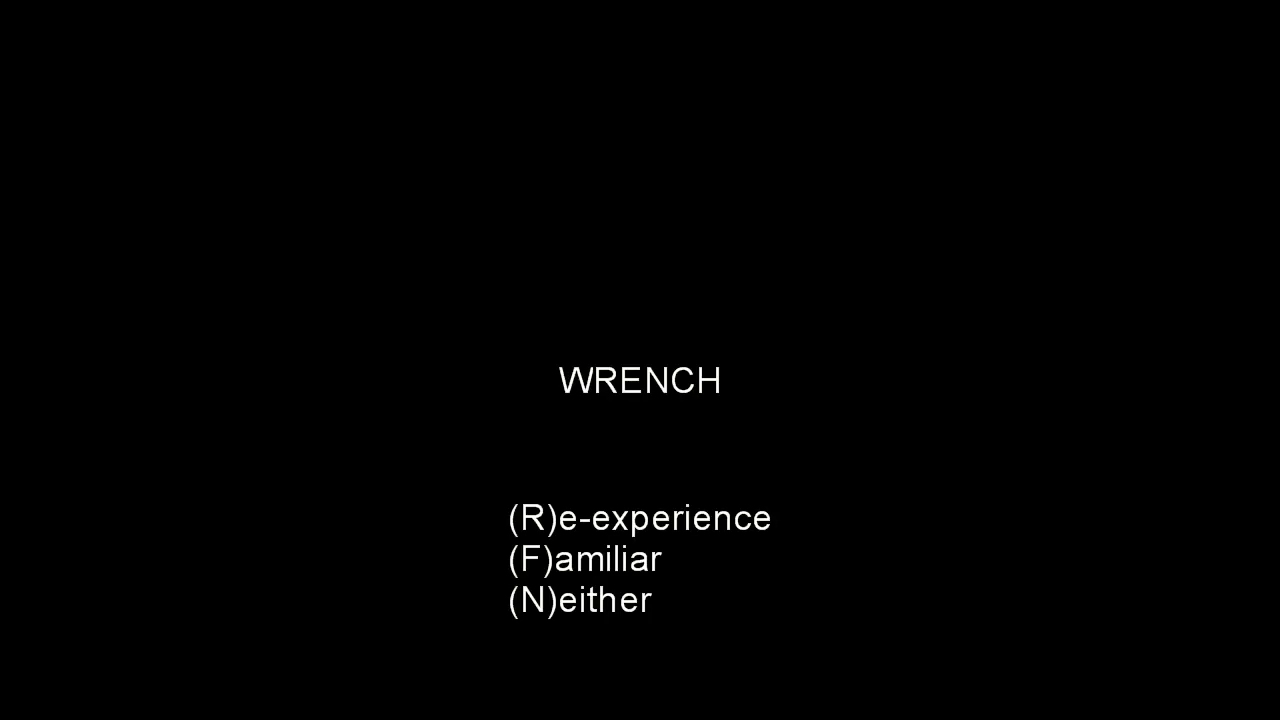
key(r)
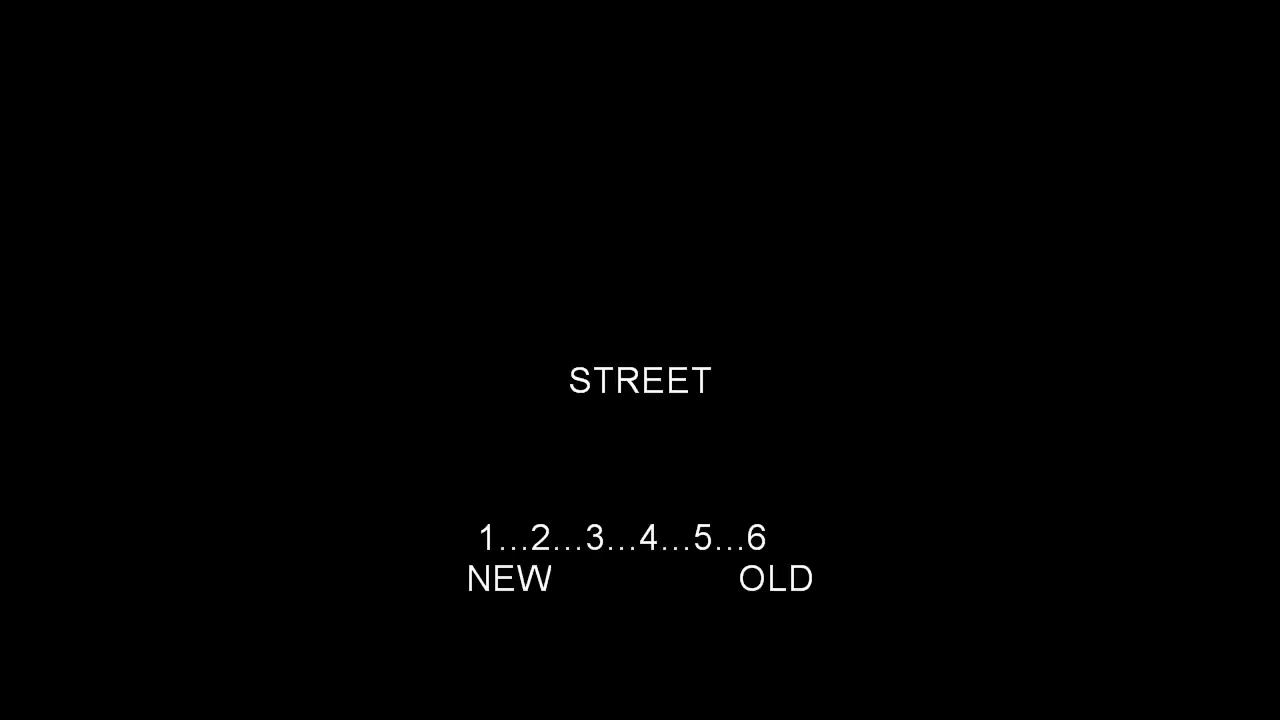
key(6)
key(r)
key(6)
key(r)
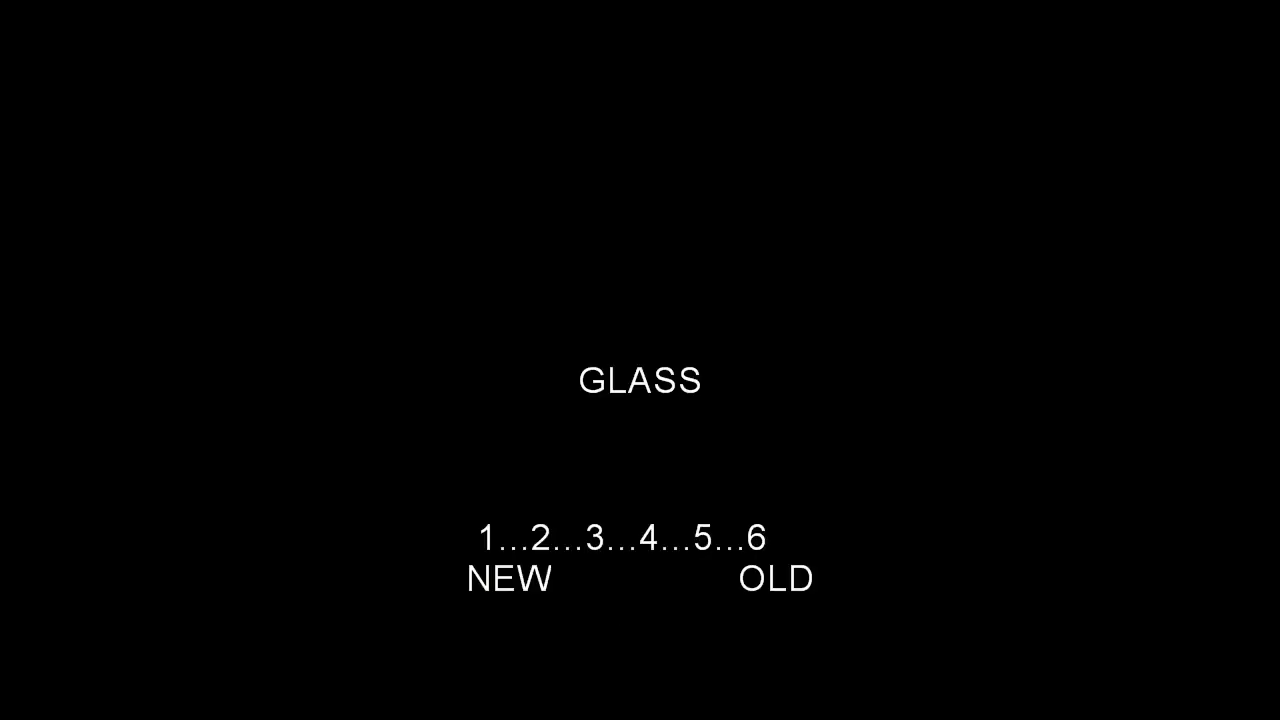
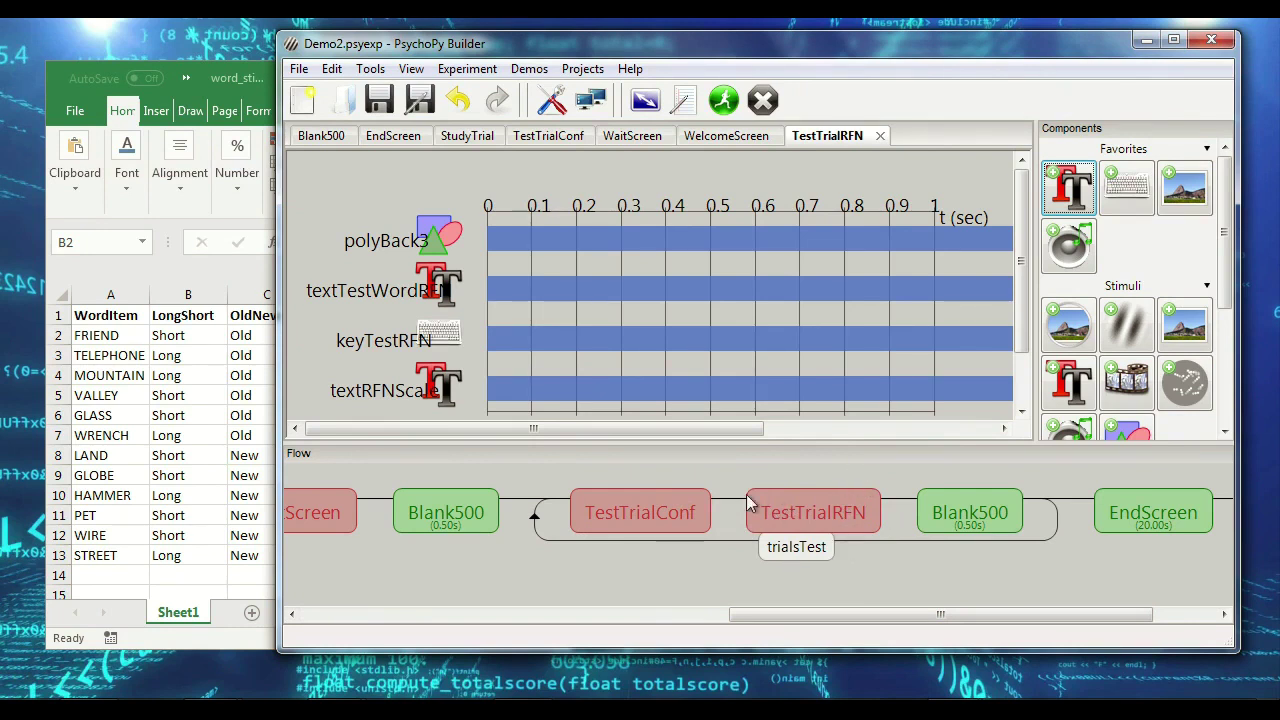
Step: Run the experiment without the blank between the two test routines, answer several words with 6 and Re-experience, and quit the run
click(726, 108)
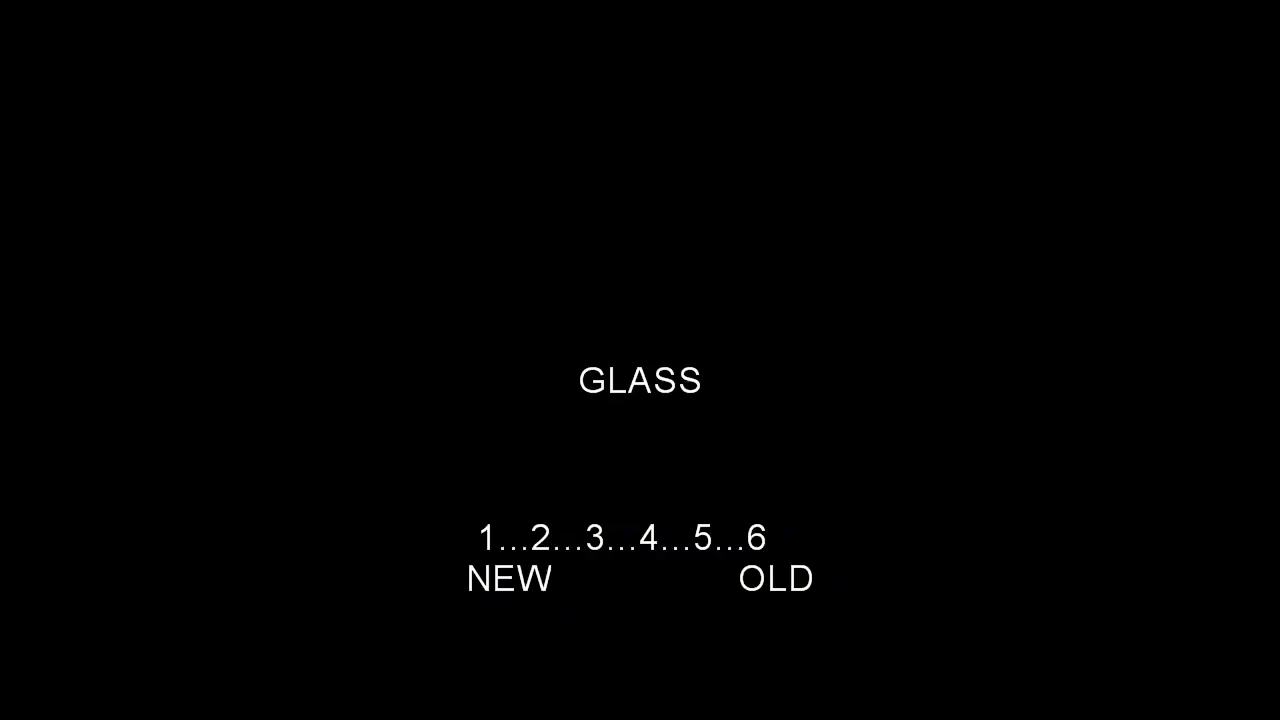
key(6)
key(r)
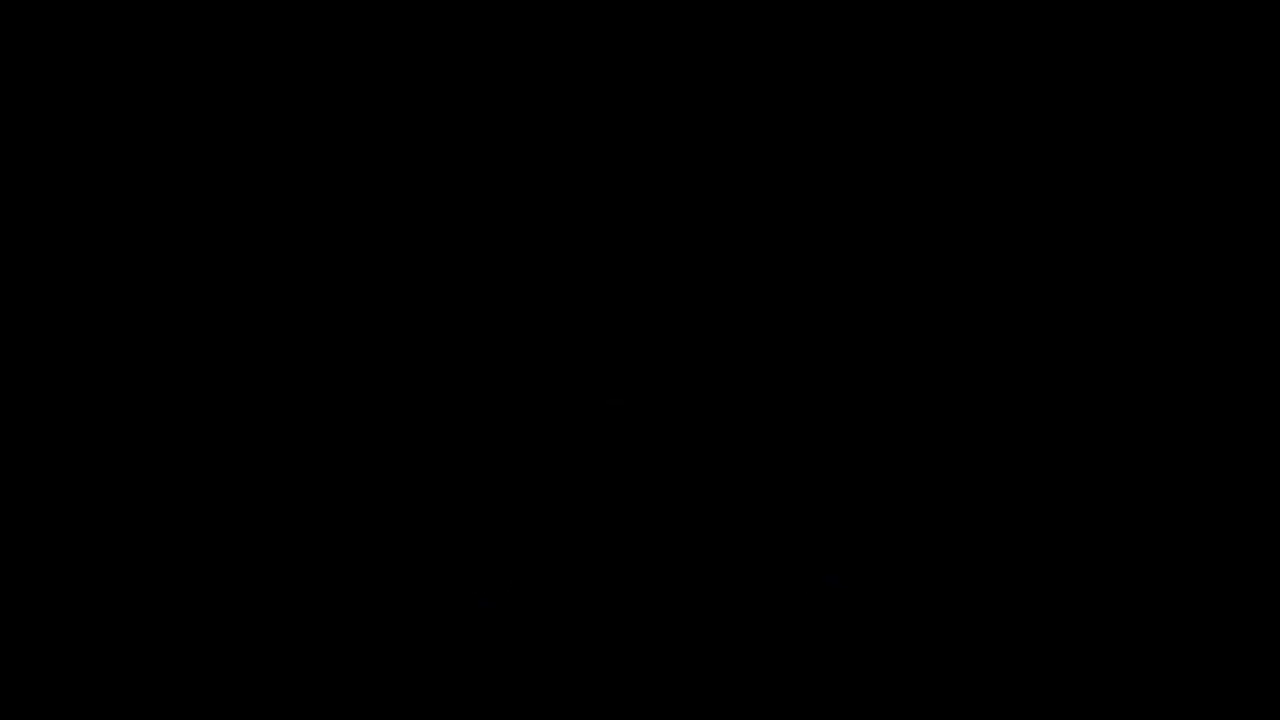
key(6)
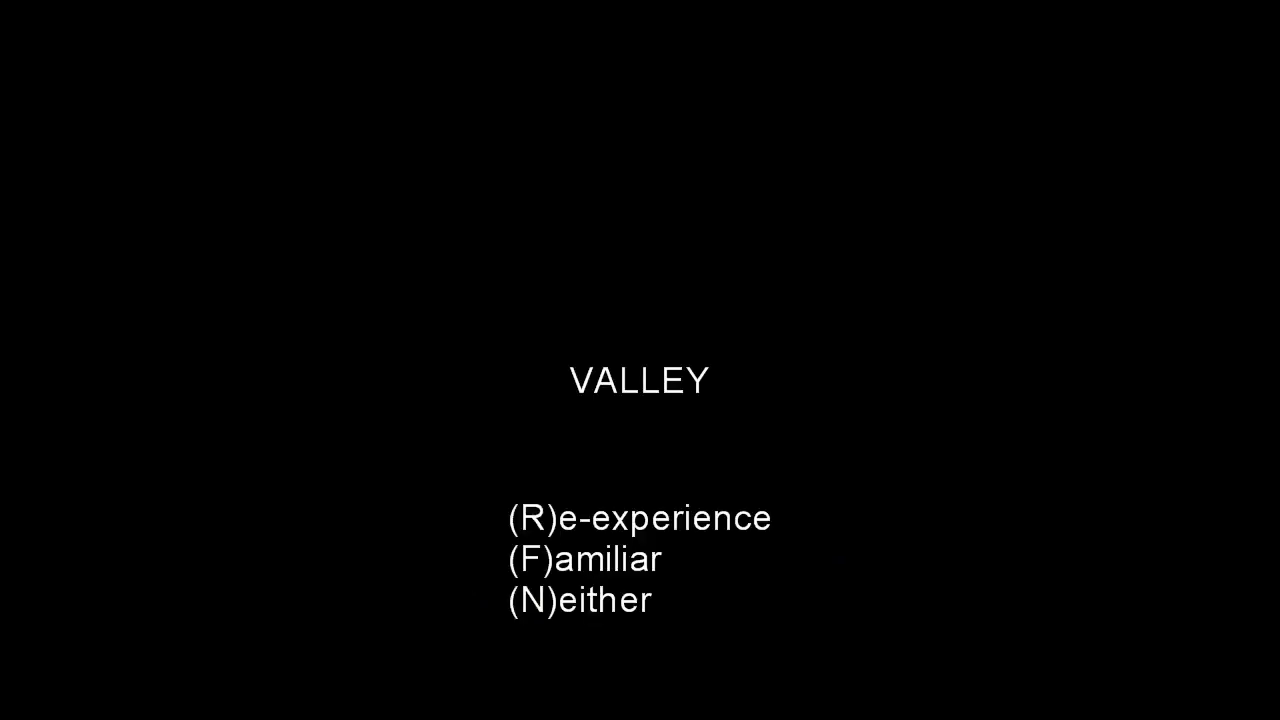
key(r)
key(6)
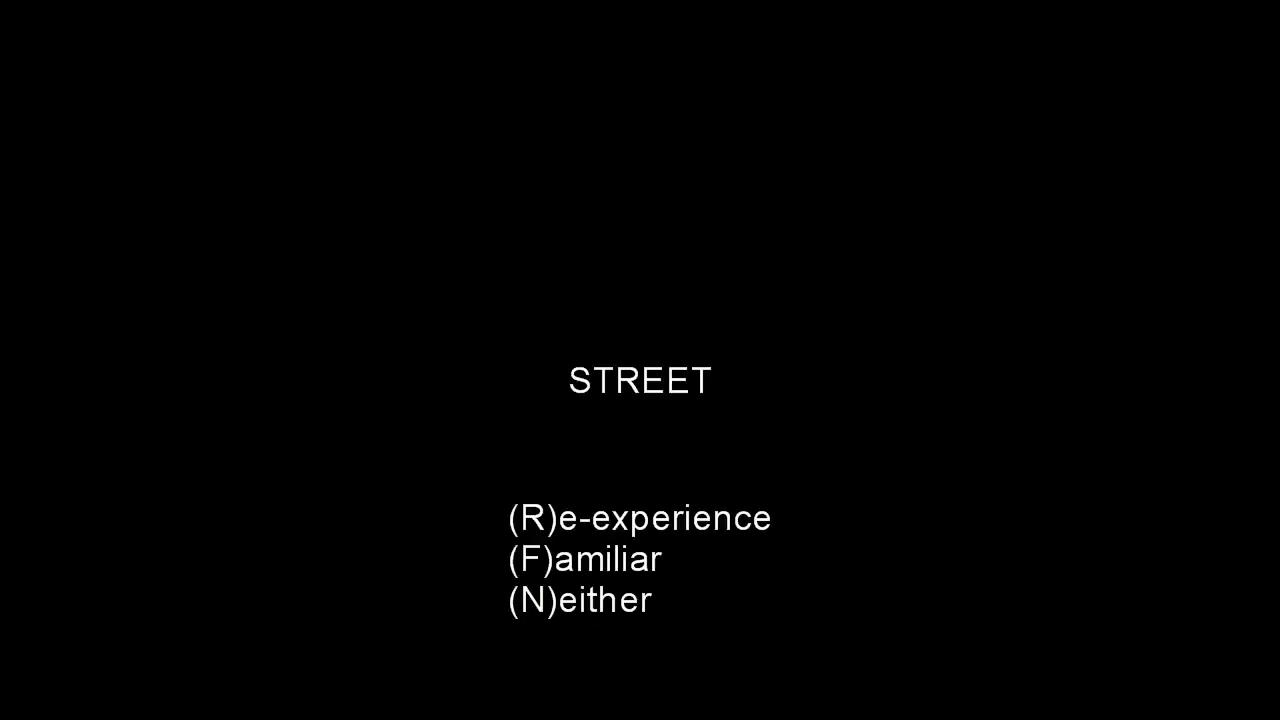
key(r)
key(6)
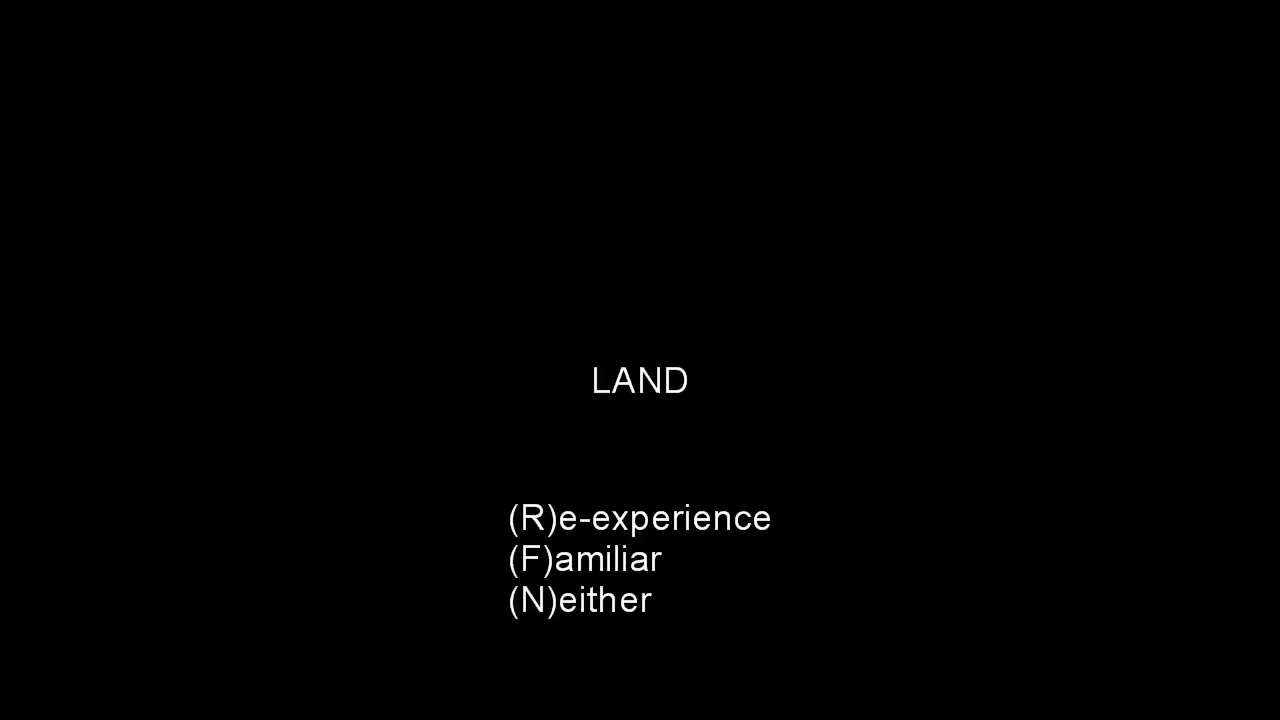
key(r)
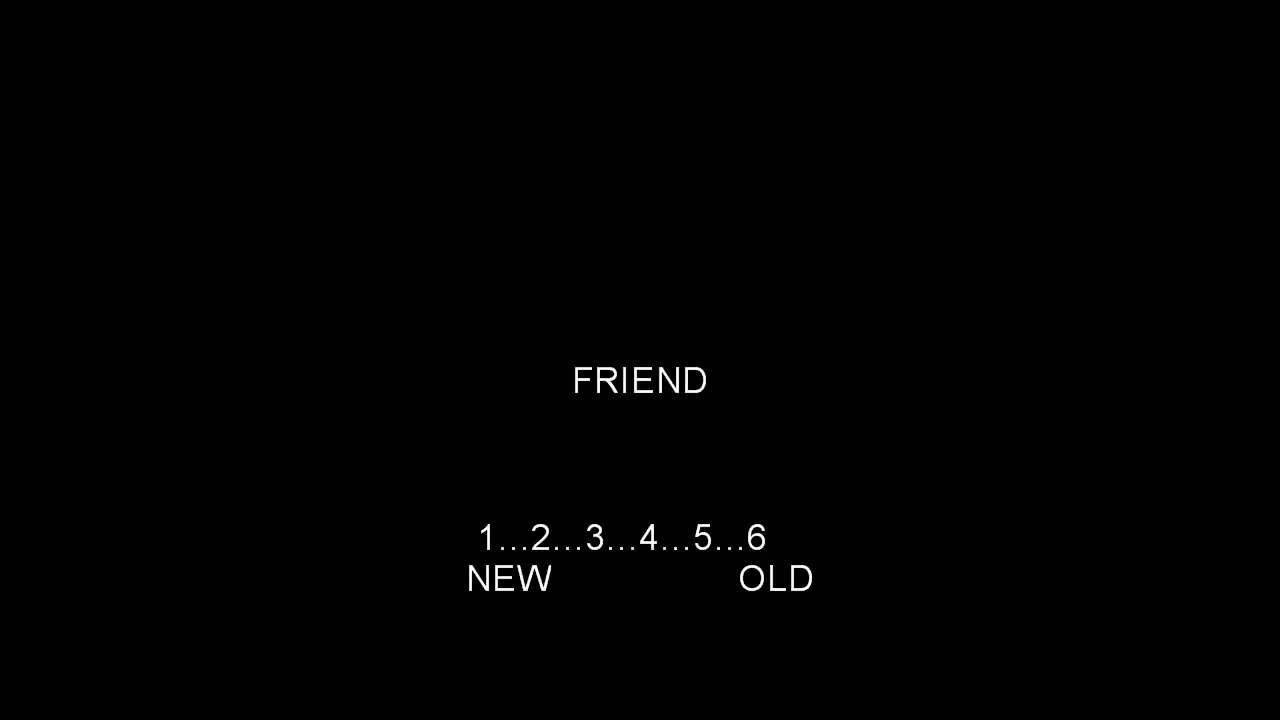
key(Escape)
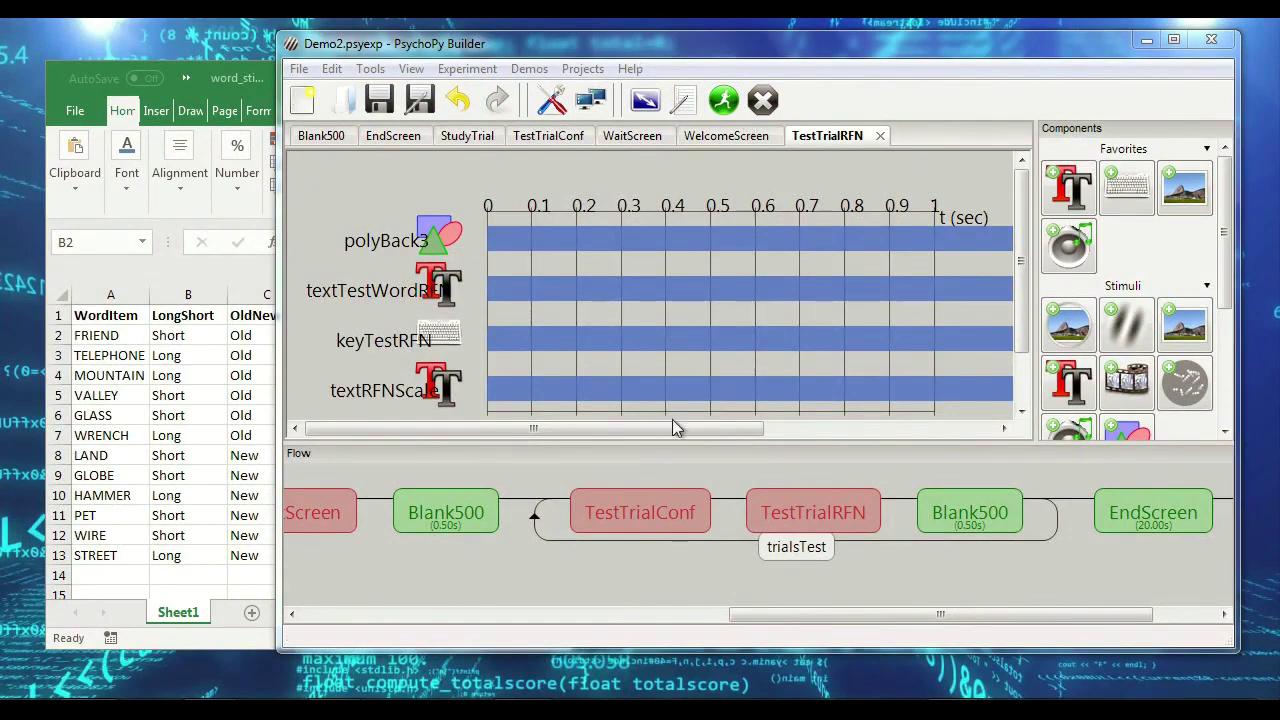
Step: Create a new routine named TestBlank500, insert it between TestTrialConf and TestTrialRFN in the flow, and open it
drag(809, 610, 311, 576)
click(337, 487)
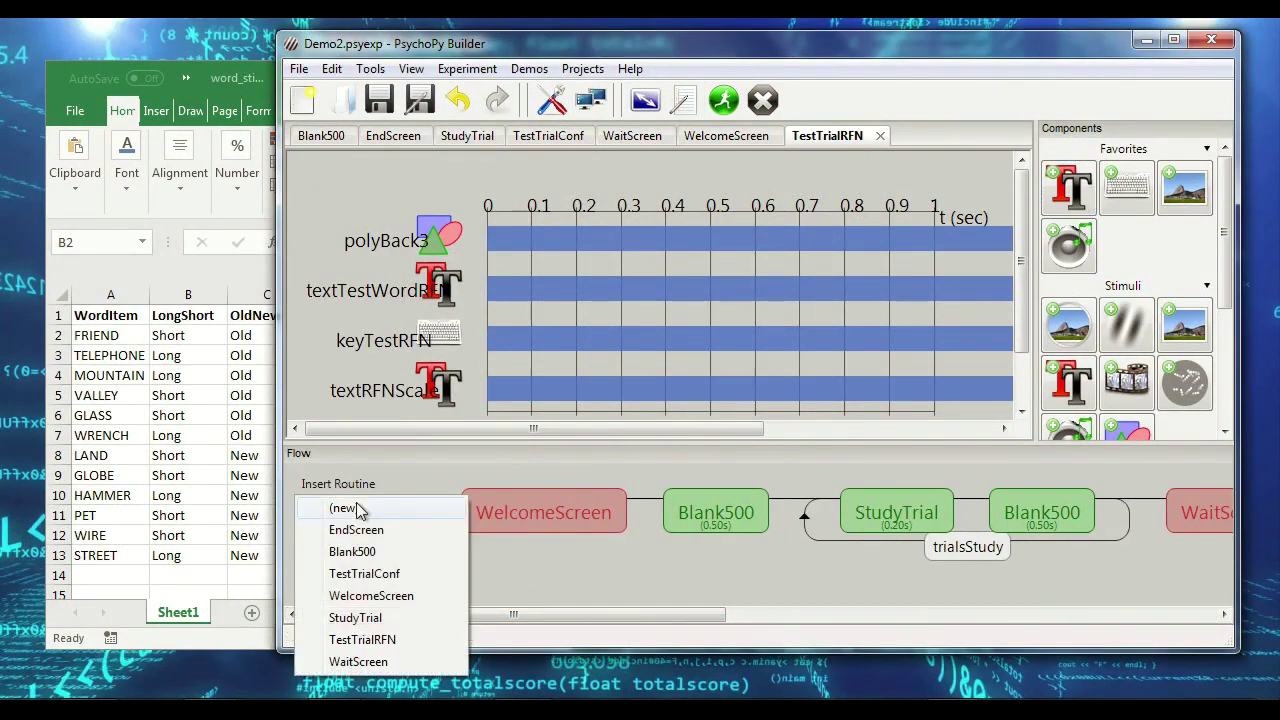
click(362, 512)
text(TestBlank500)
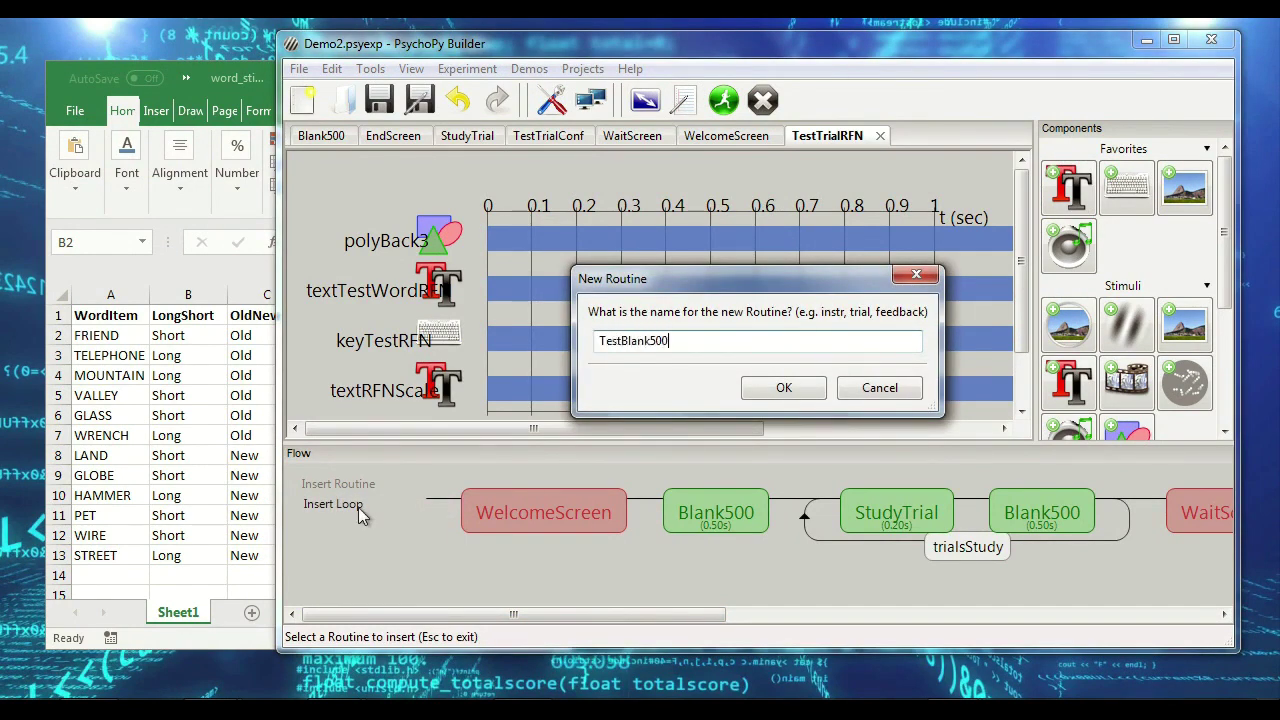
key(Return)
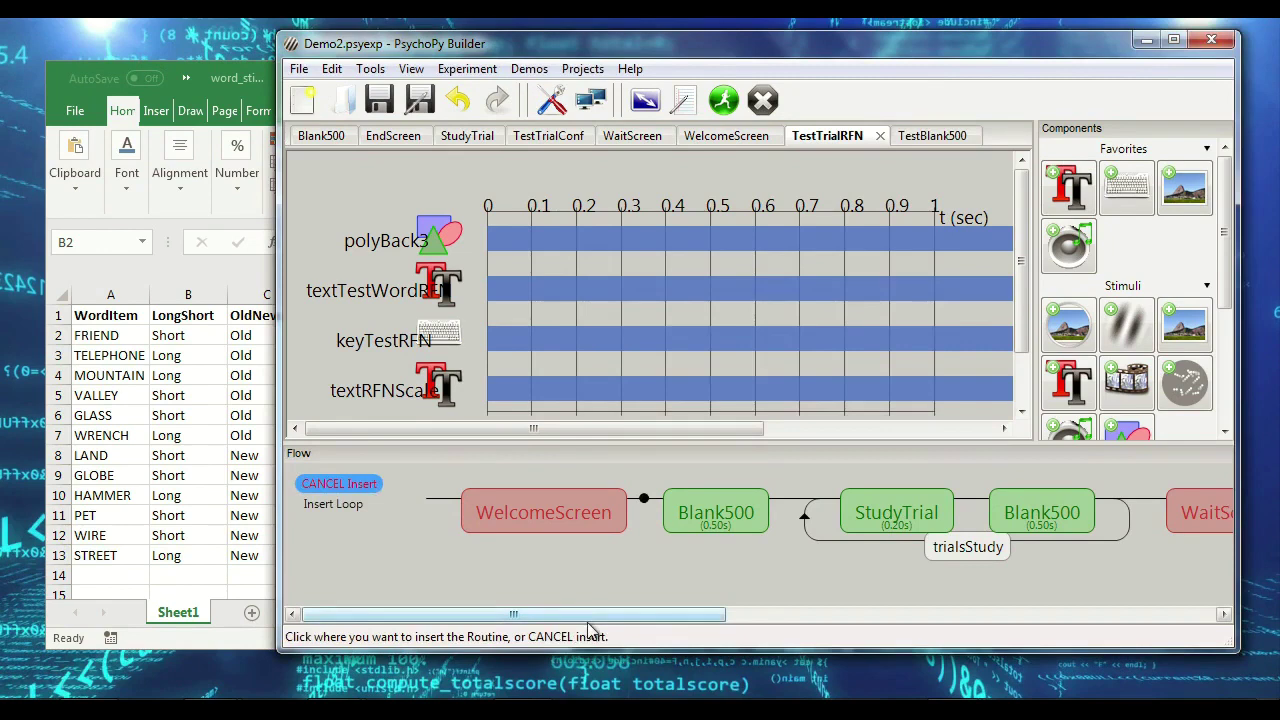
drag(605, 614, 1058, 634)
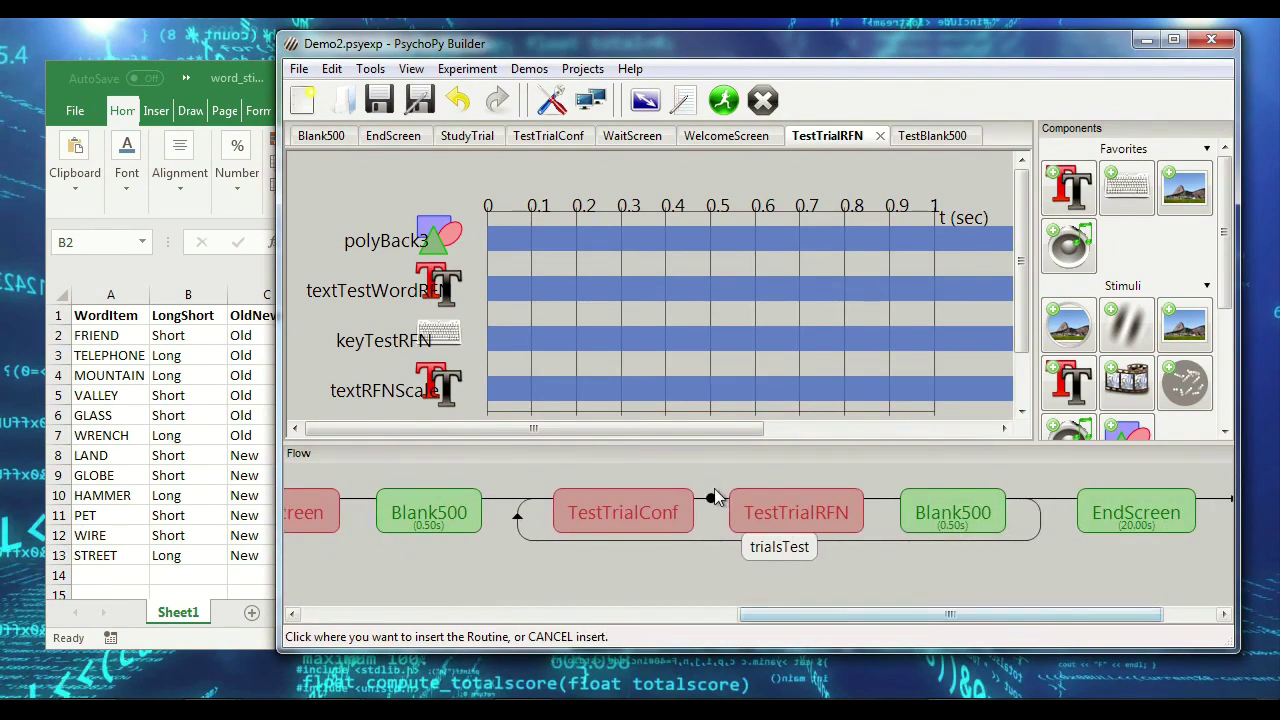
click(712, 510)
click(765, 512)
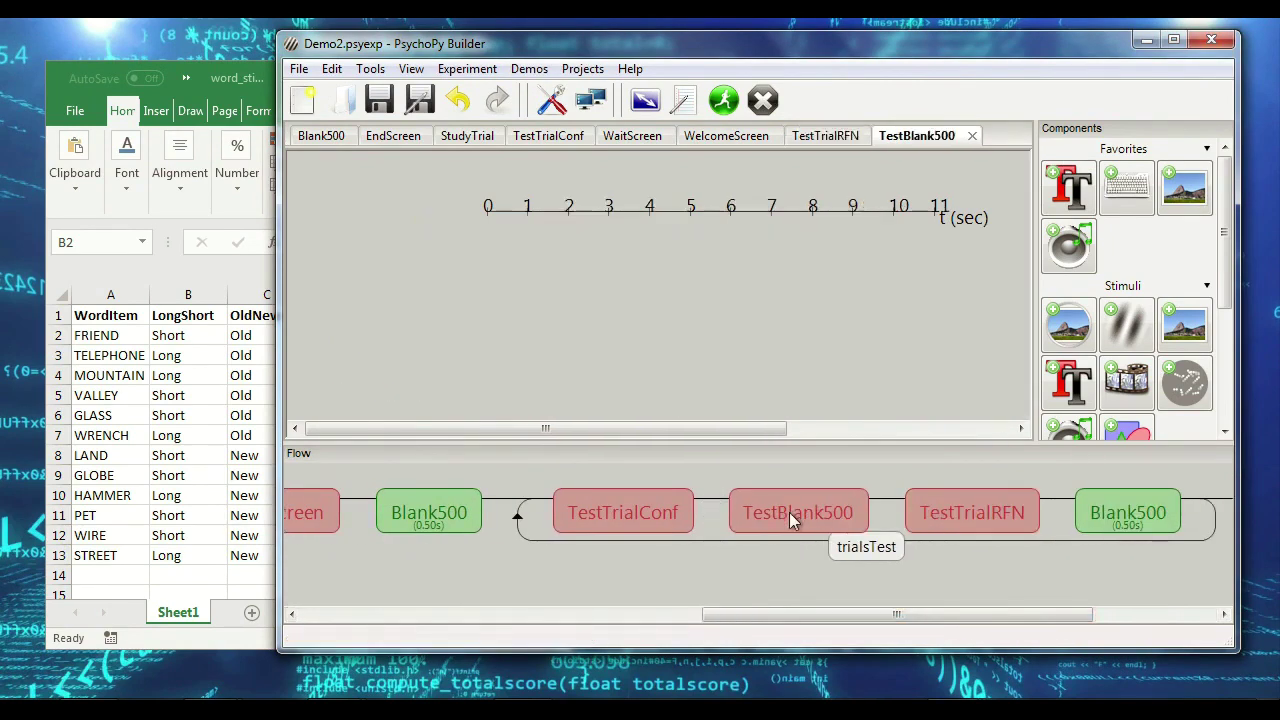
Step: Add a polygon named polyBack4 to the TestBlank500 routine with a duration of 0.5 s and a size of (2,2)
click(1117, 428)
double_click(757, 246)
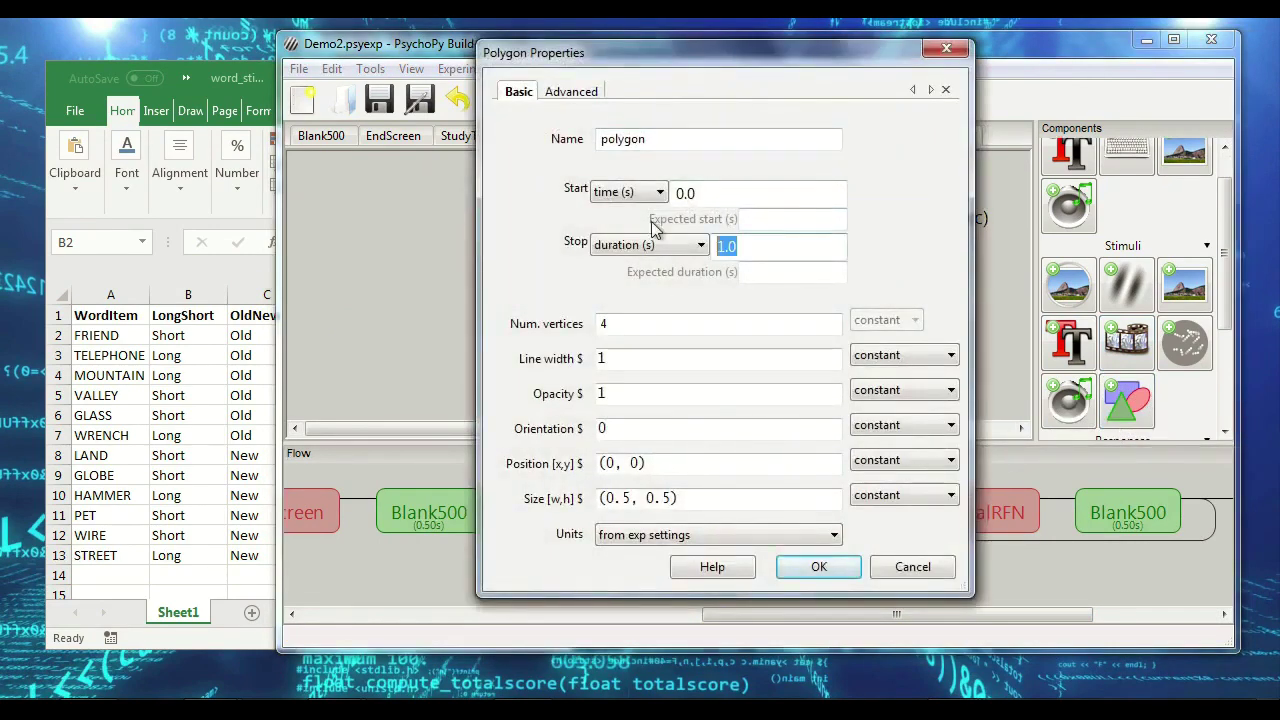
text(0.5)
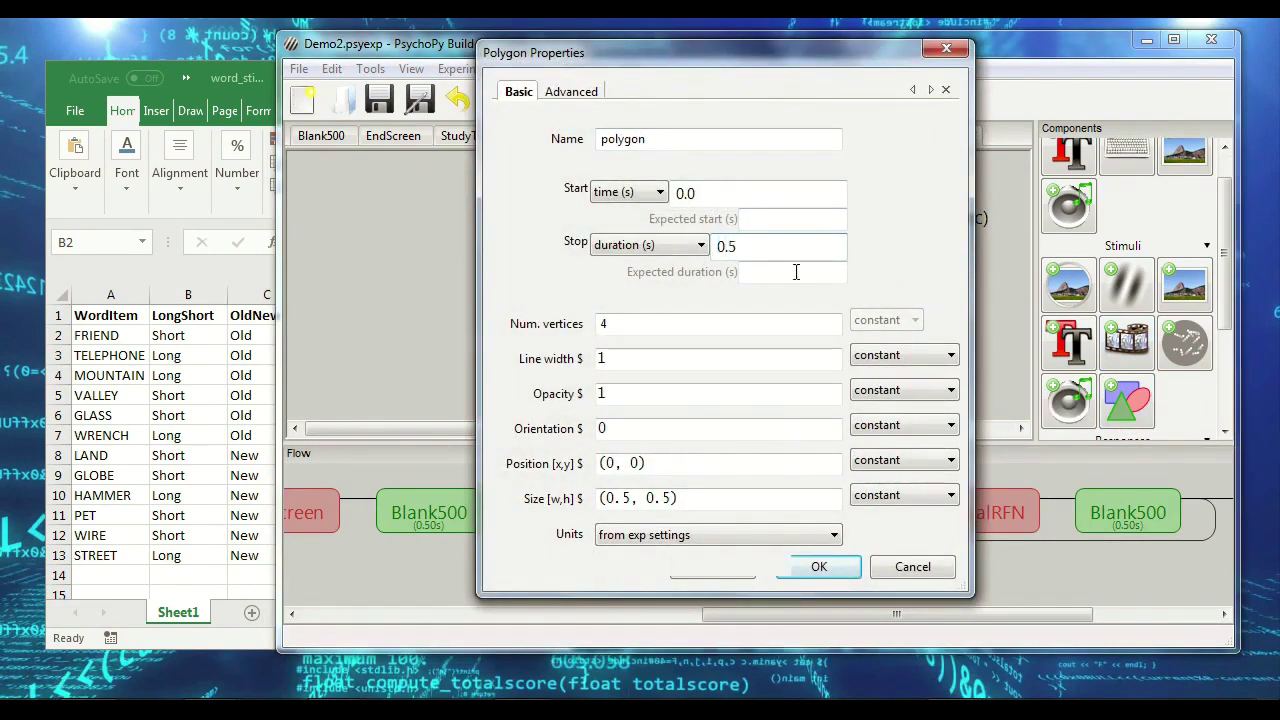
drag(602, 498, 676, 498)
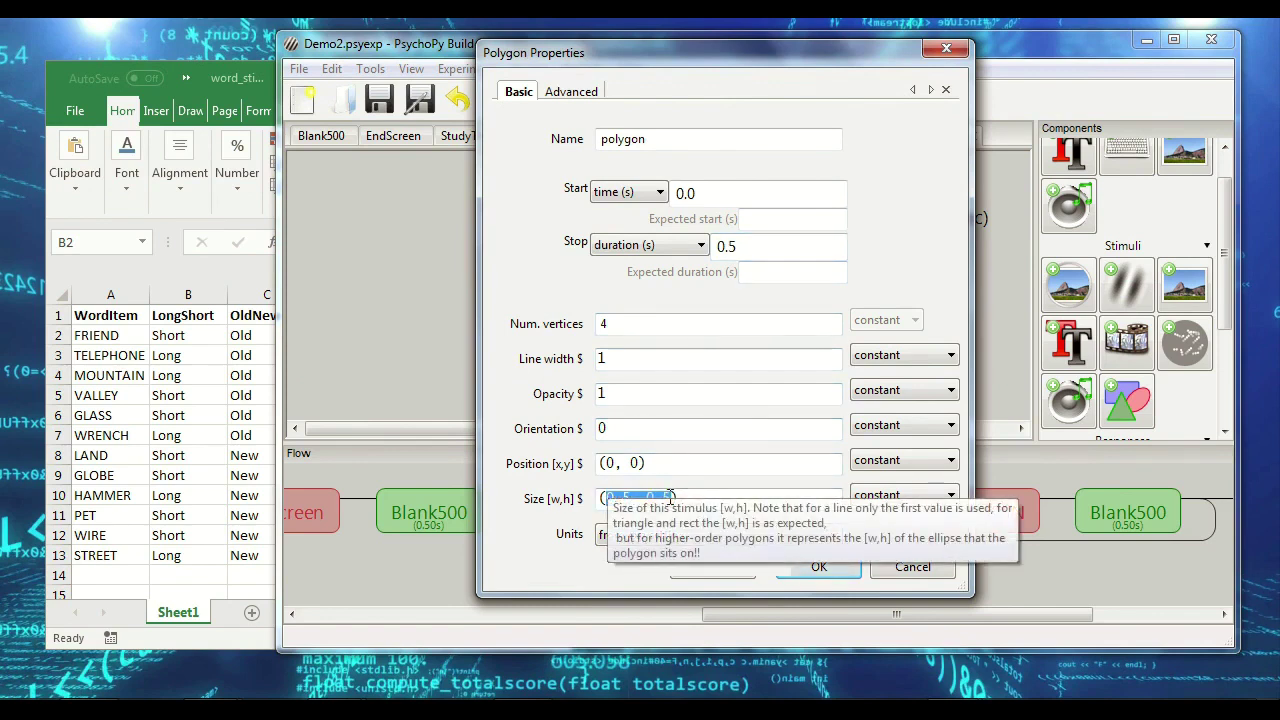
text((2,2))
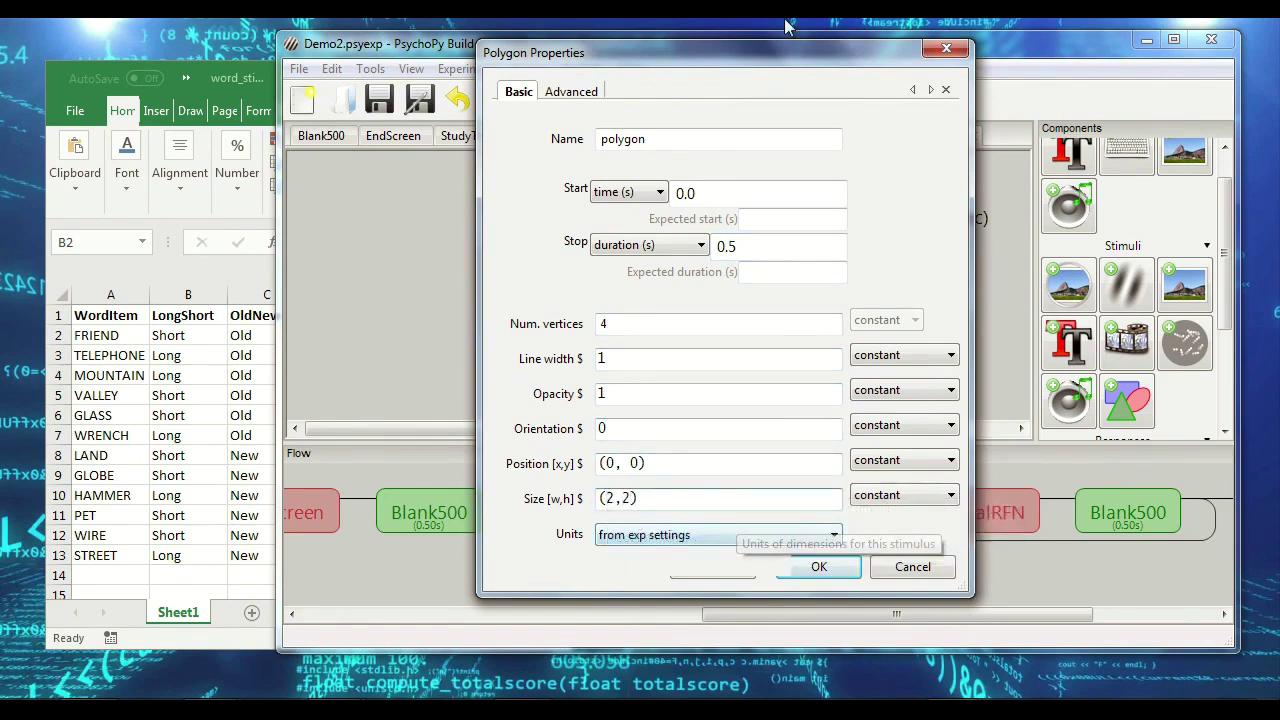
drag(623, 139, 723, 133)
text(Backd)
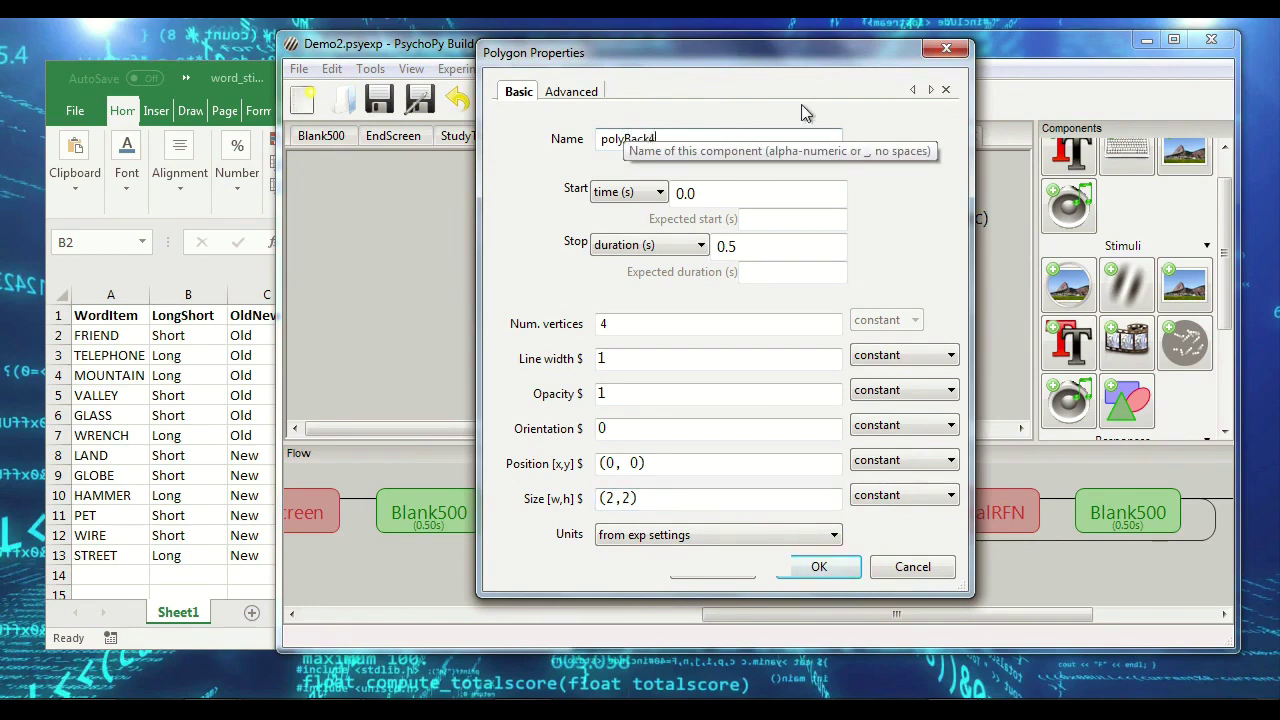
click(573, 91)
key(Return)
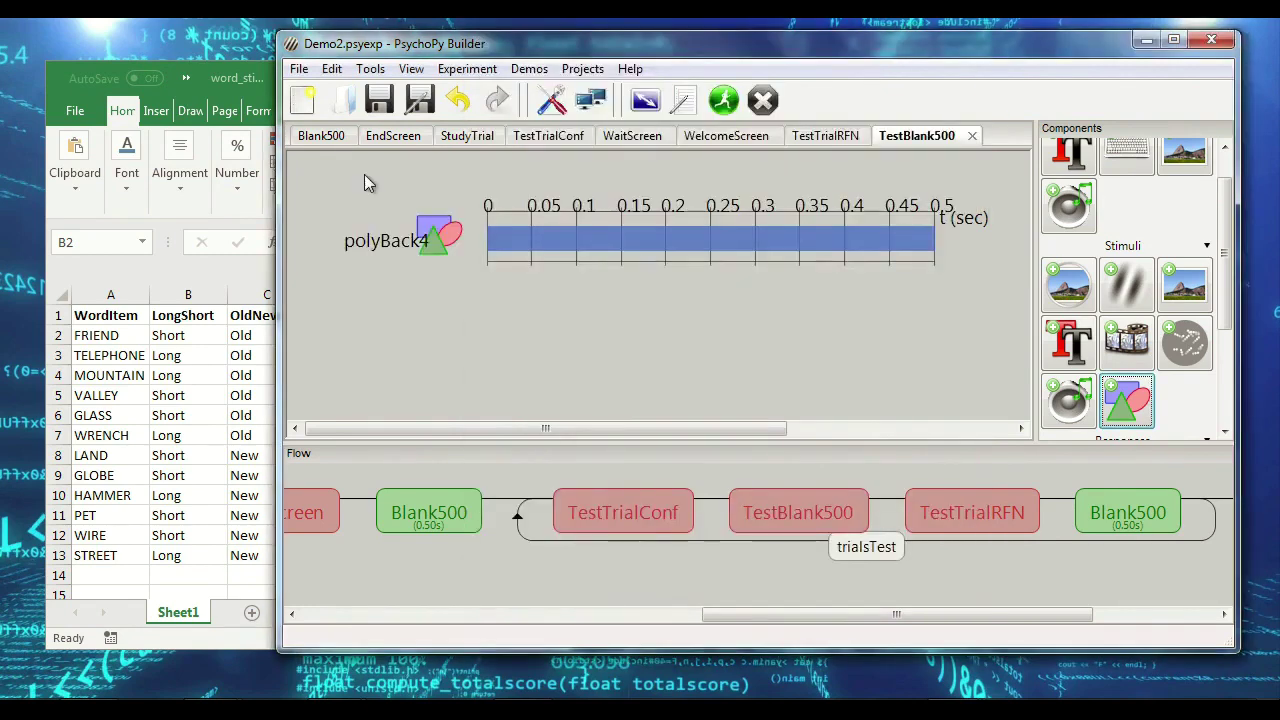
Step: Start a text component named textTestBlank in the TestBlank500 routine with a duration of 0.5 s
scroll(1073, 166, up, 1)
click(1071, 166)
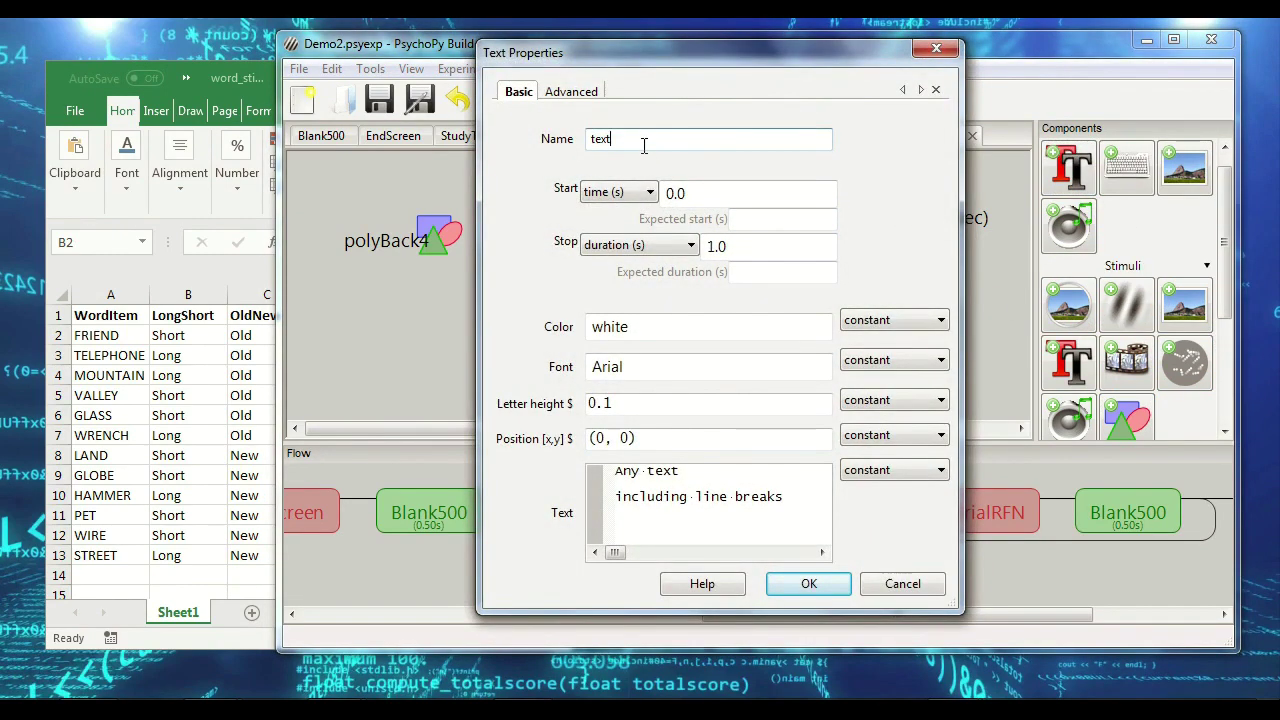
text(TestBlank)
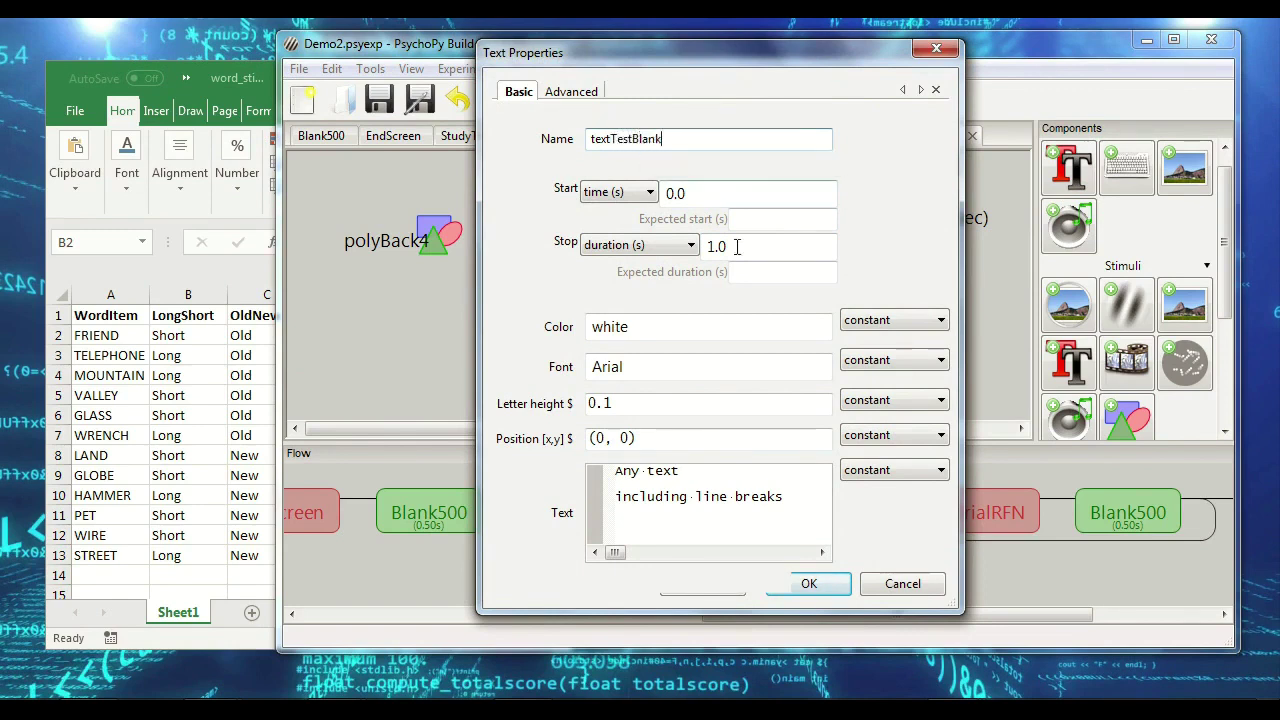
double_click(757, 246)
text(0.5)
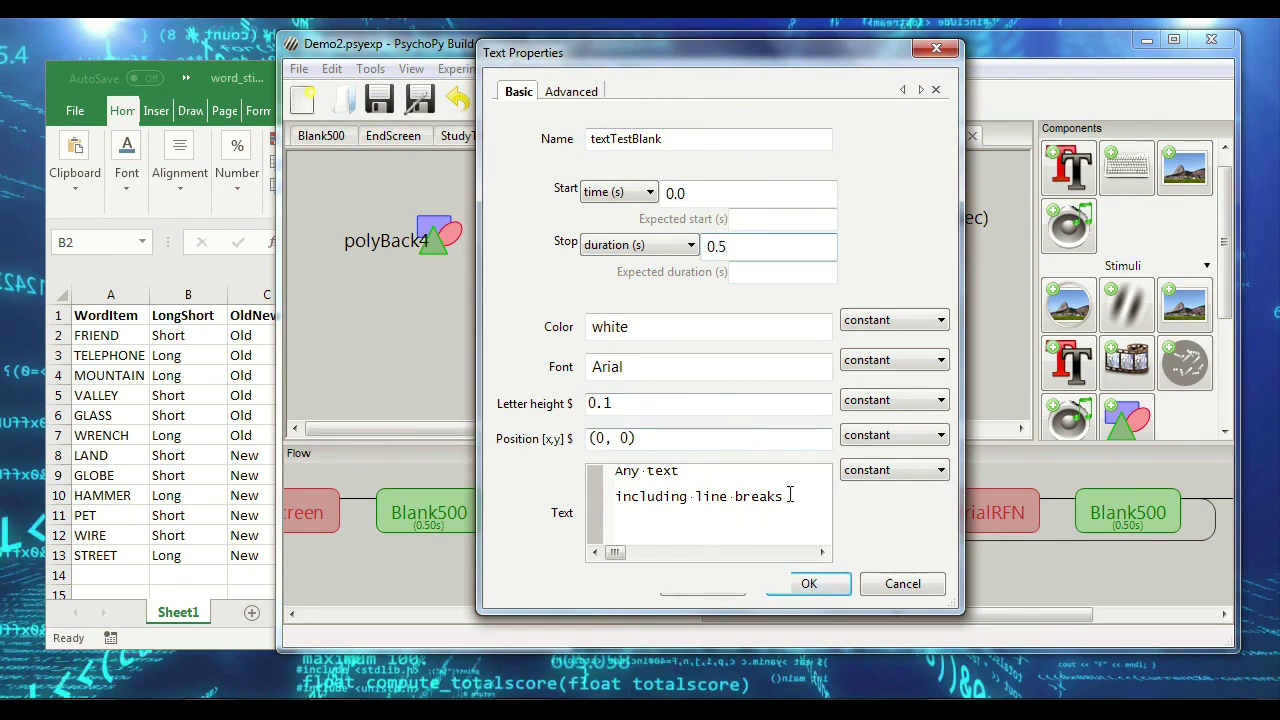
Step: Set the displayed text of textTestBlank to $WordItem, updated every repeat, and add the component to the routine
key(ctrl+a)
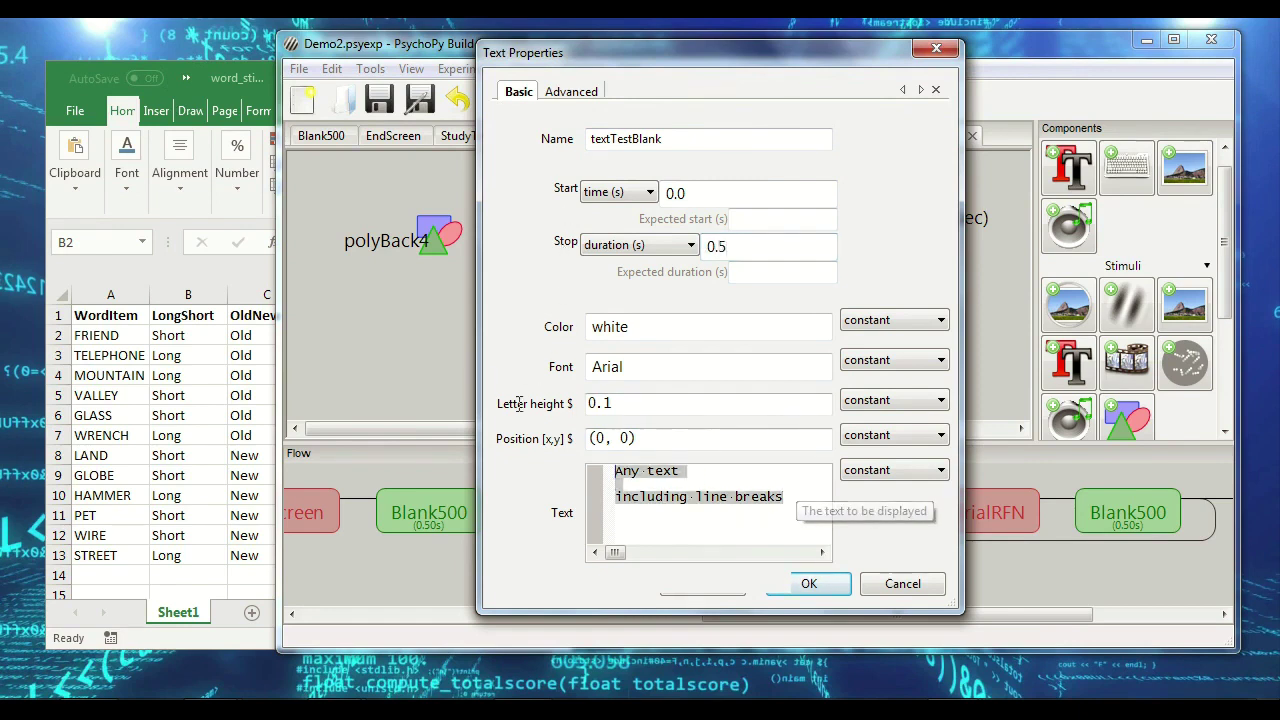
text($wordItem)
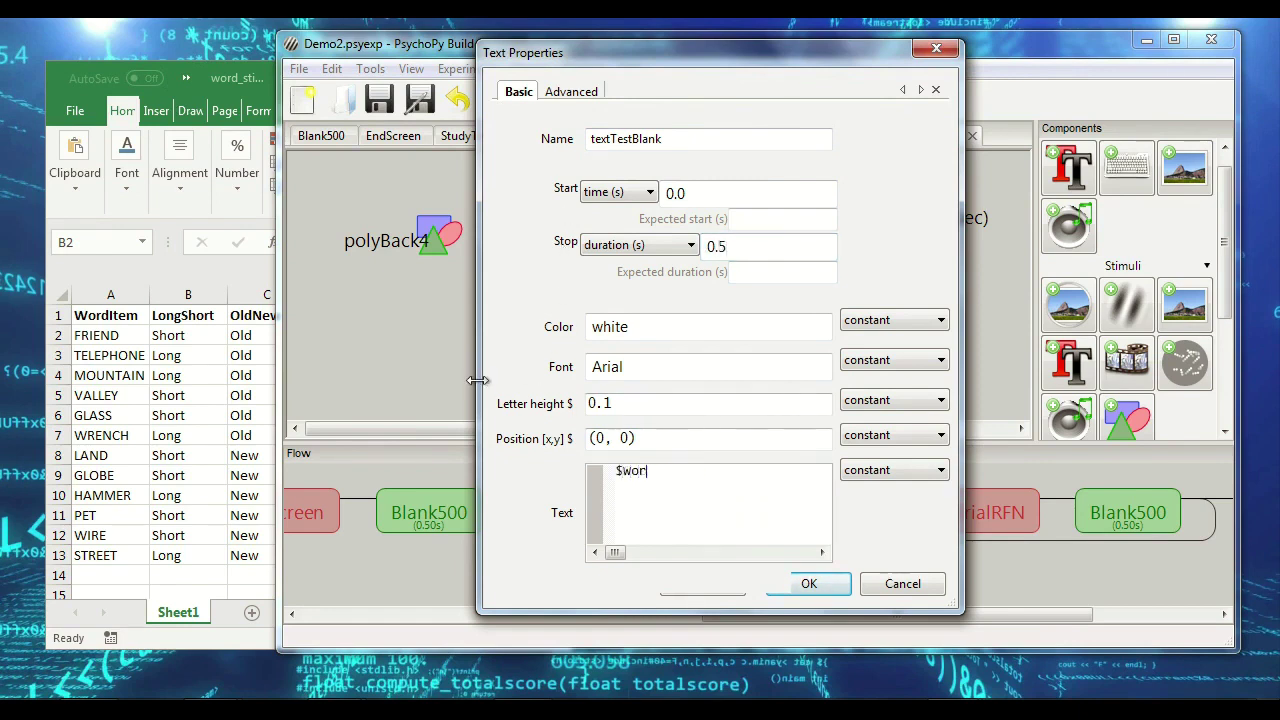
click(880, 470)
click(893, 506)
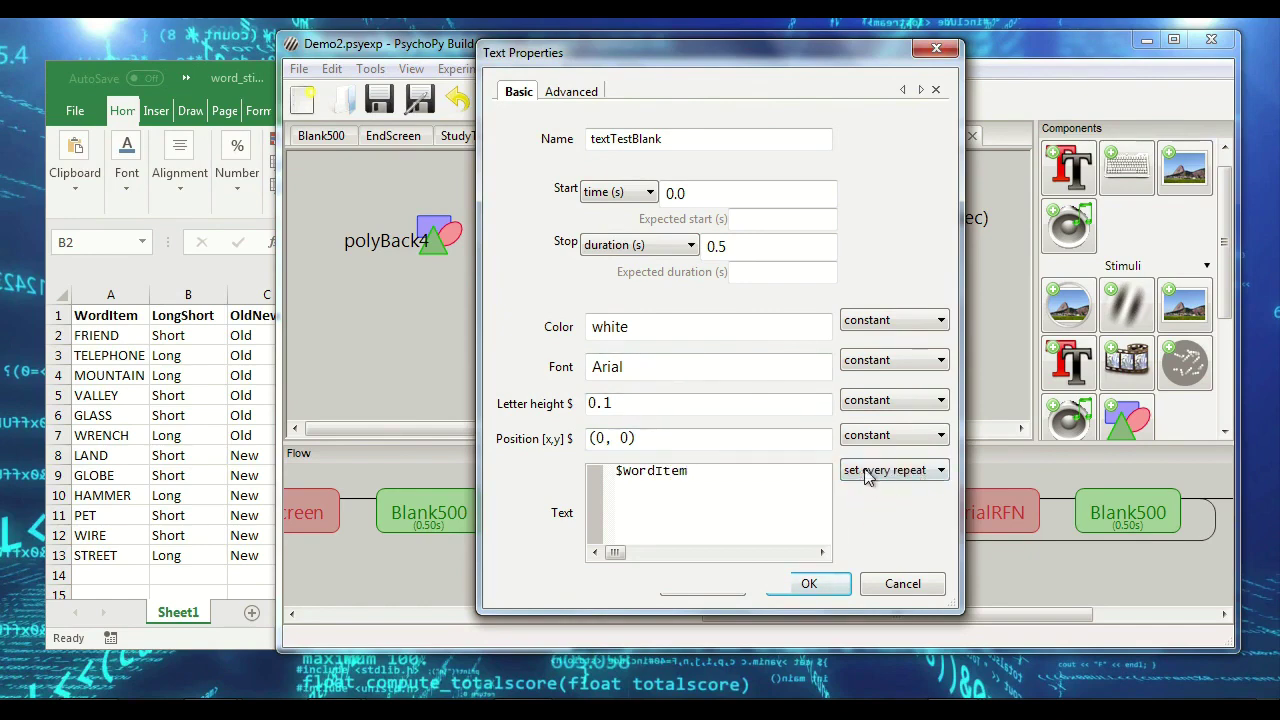
click(825, 588)
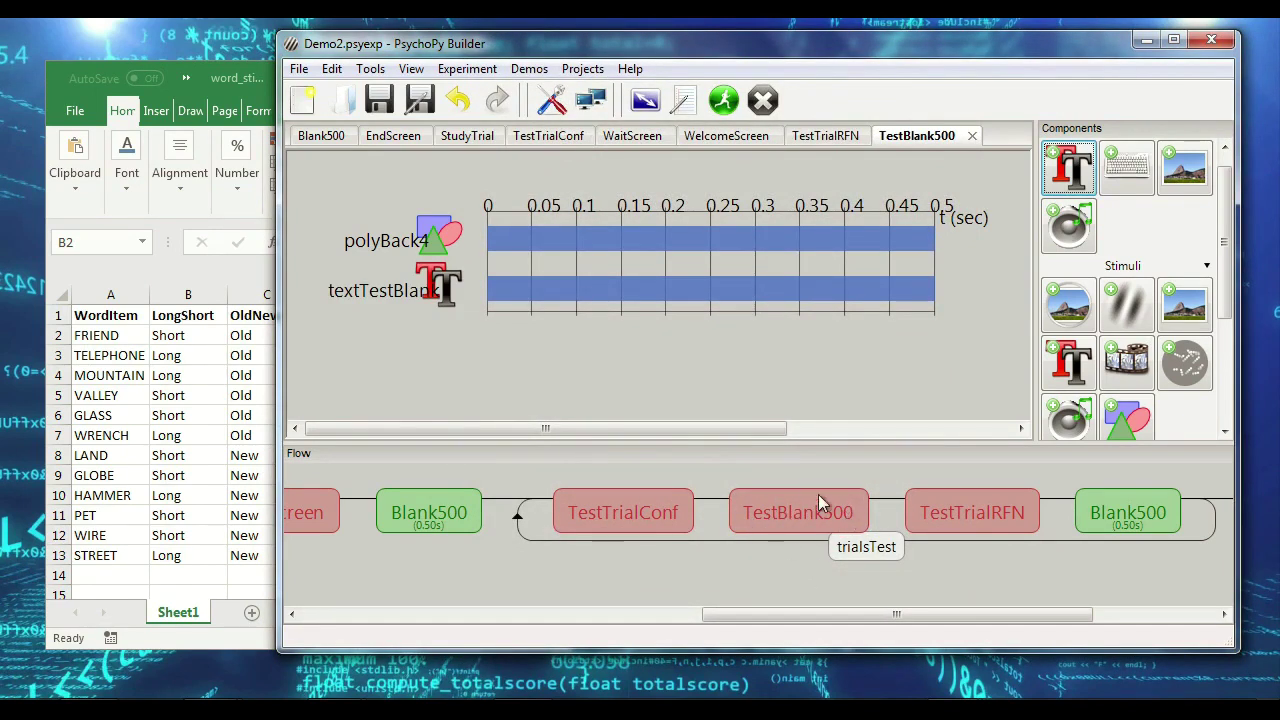
click(640, 511)
click(958, 514)
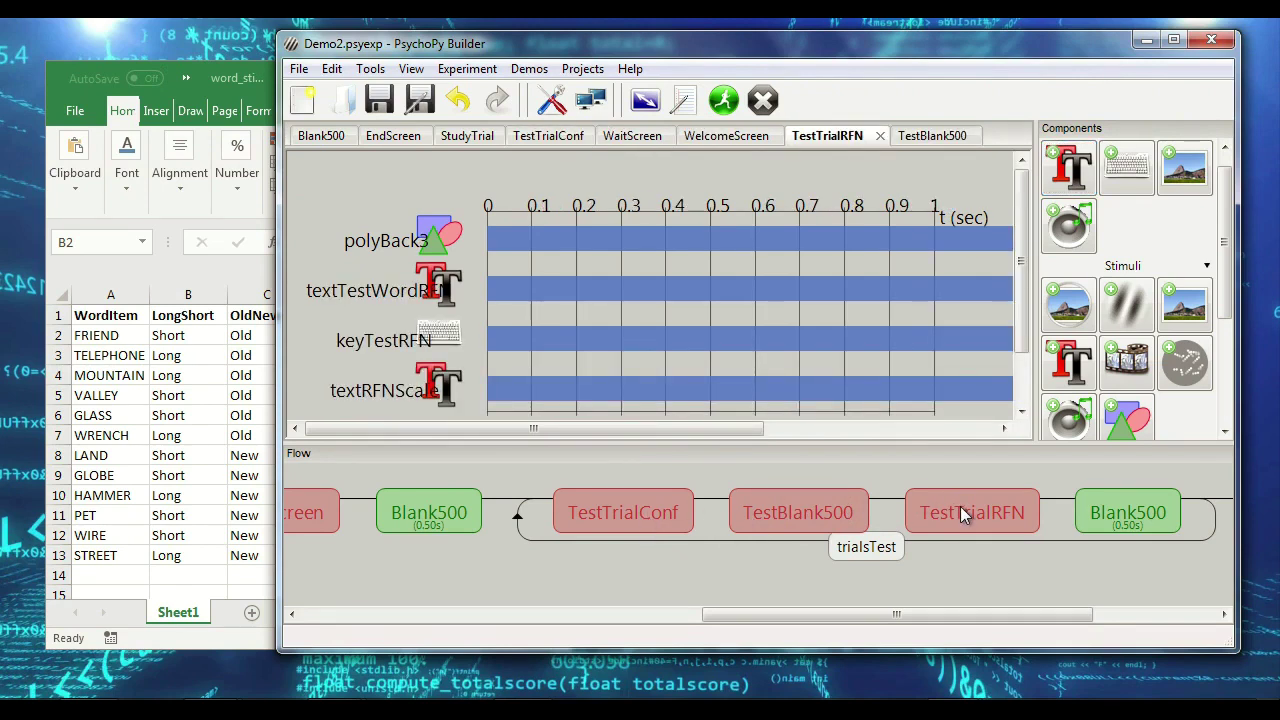
click(787, 495)
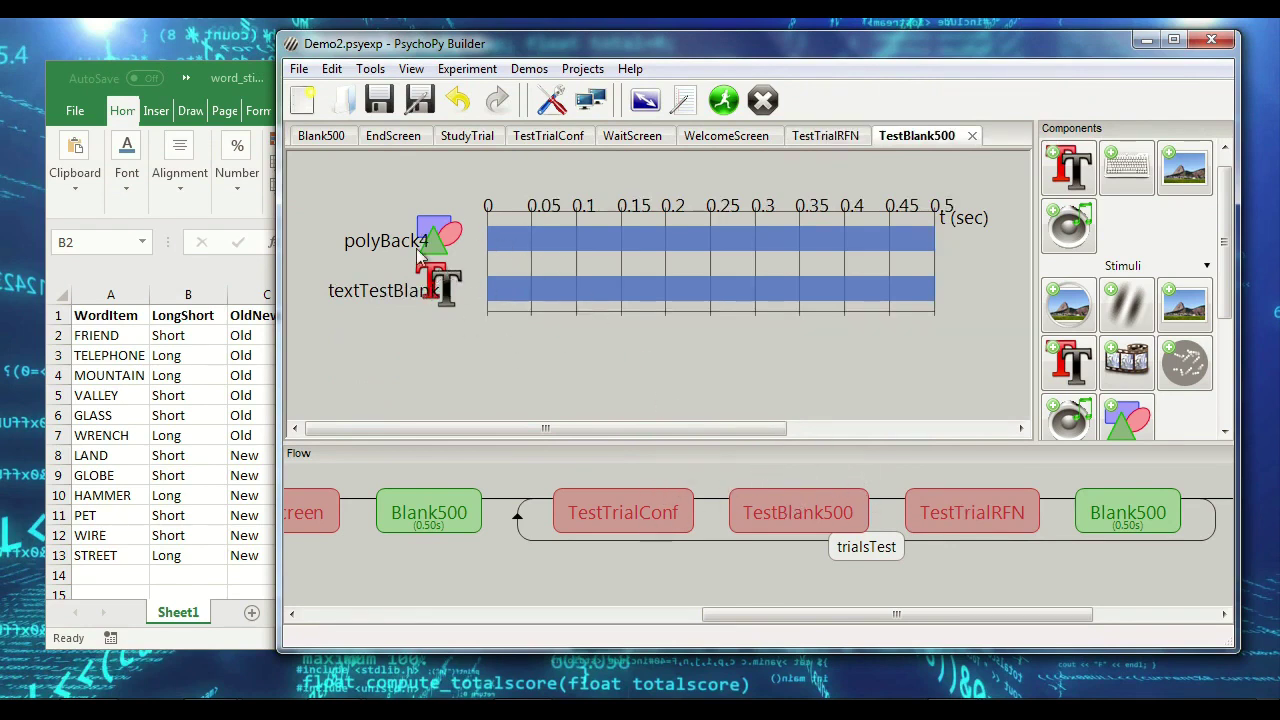
Step: Run the experiment, answer several test words with confidence 1 and Neither to check the word display between screens, and quit the run
click(724, 108)
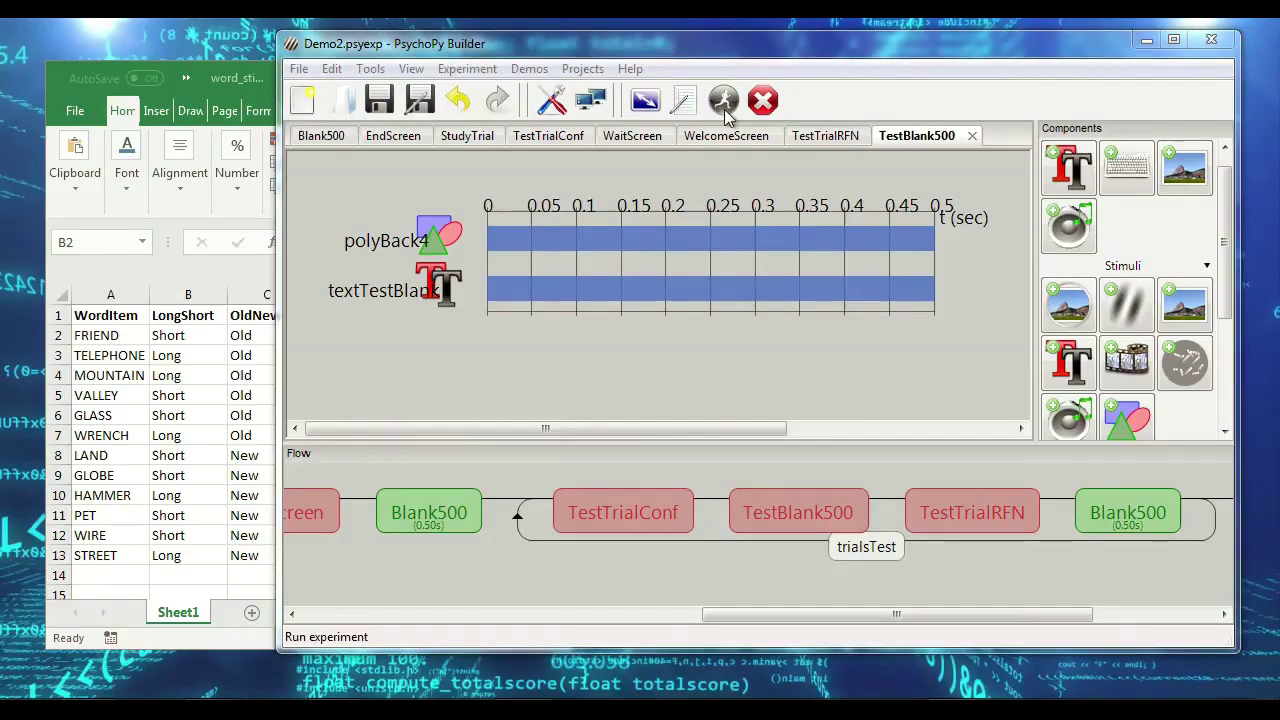
key(1)
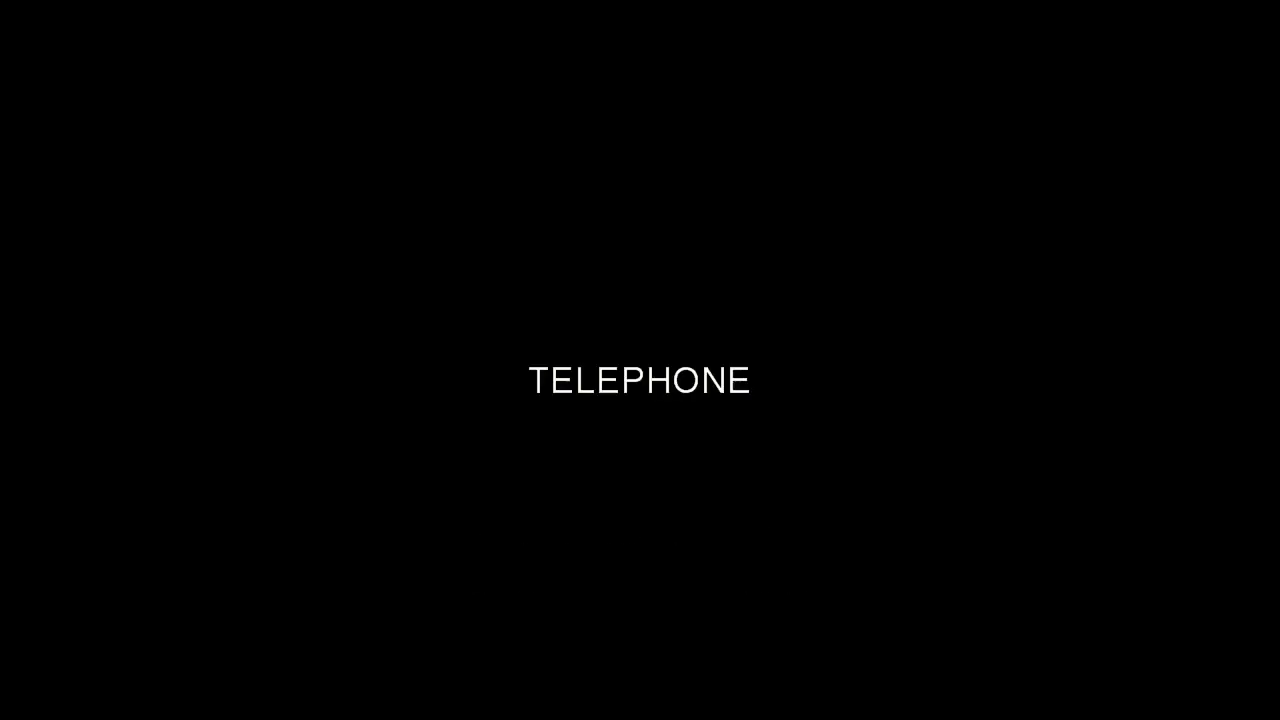
key(n)
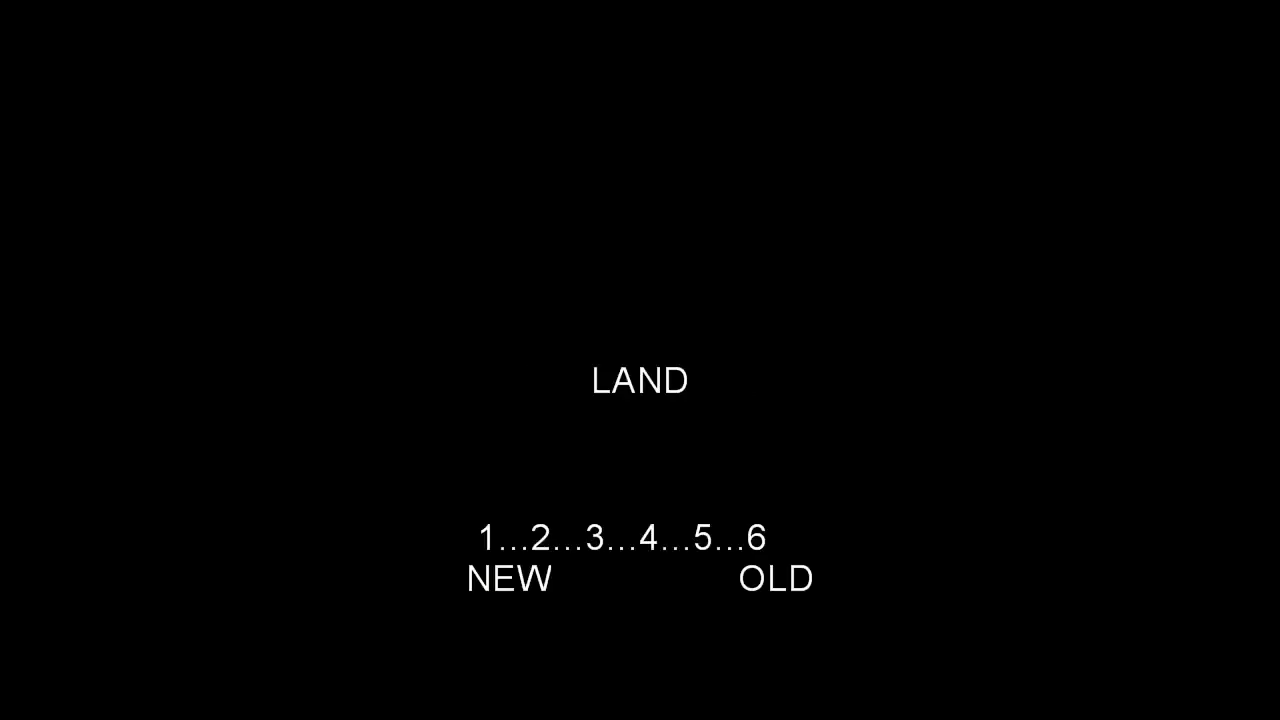
key(1)
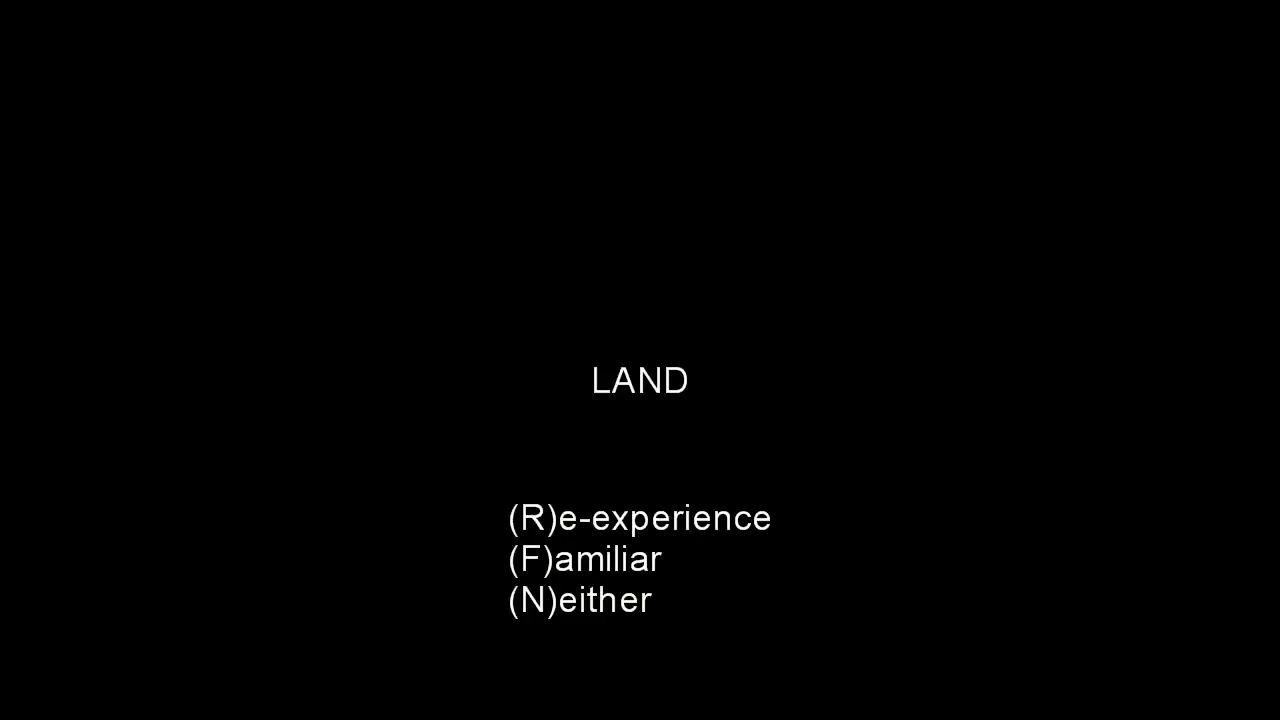
key(n)
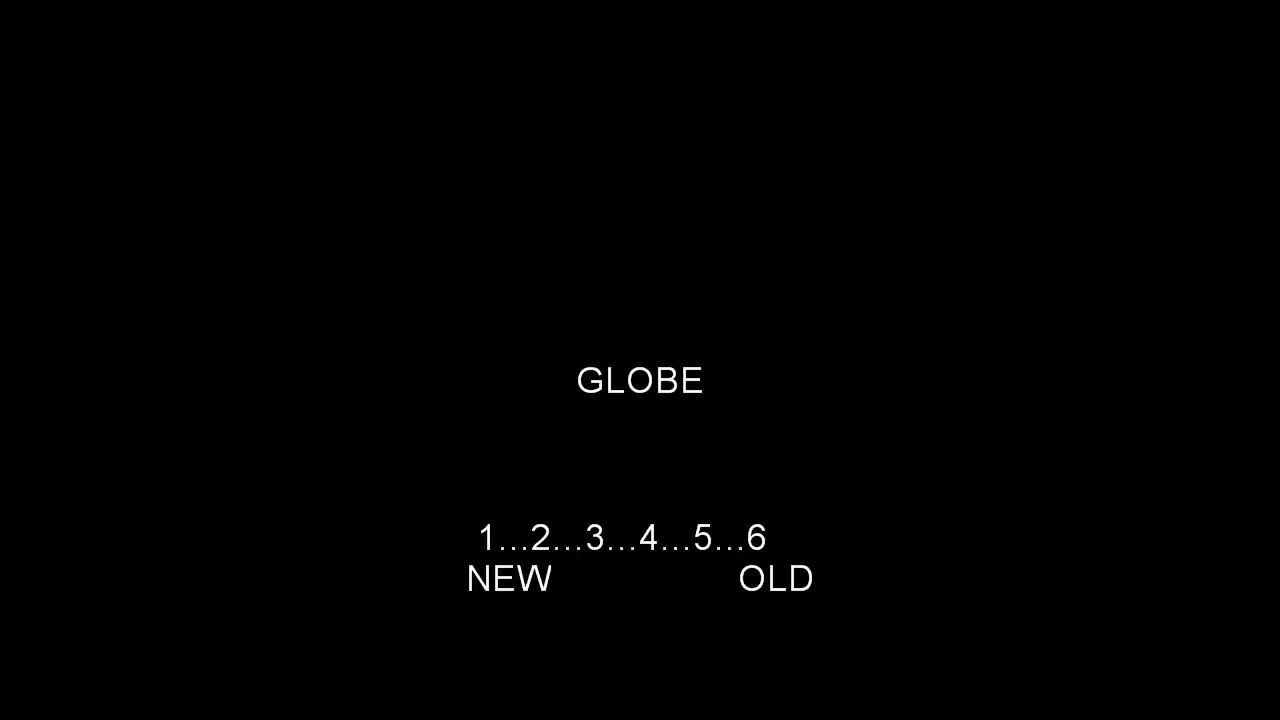
key(1)
key(n)
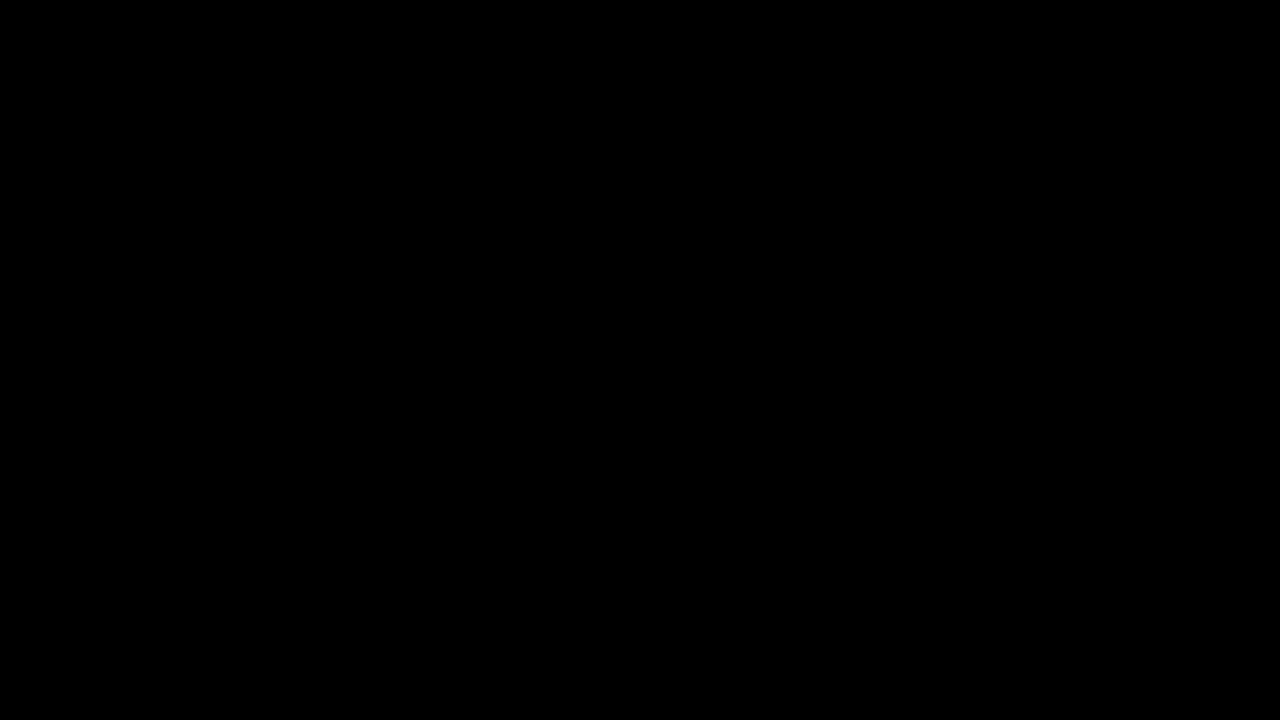
key(1)
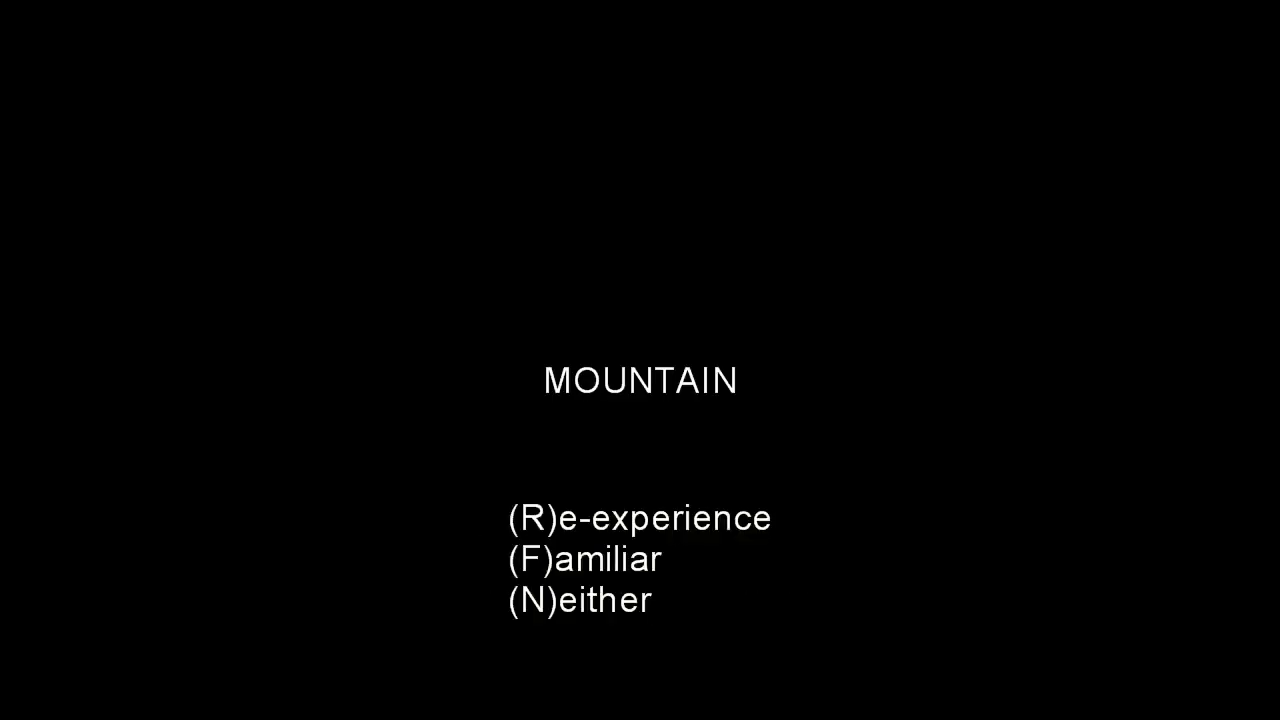
key(n)
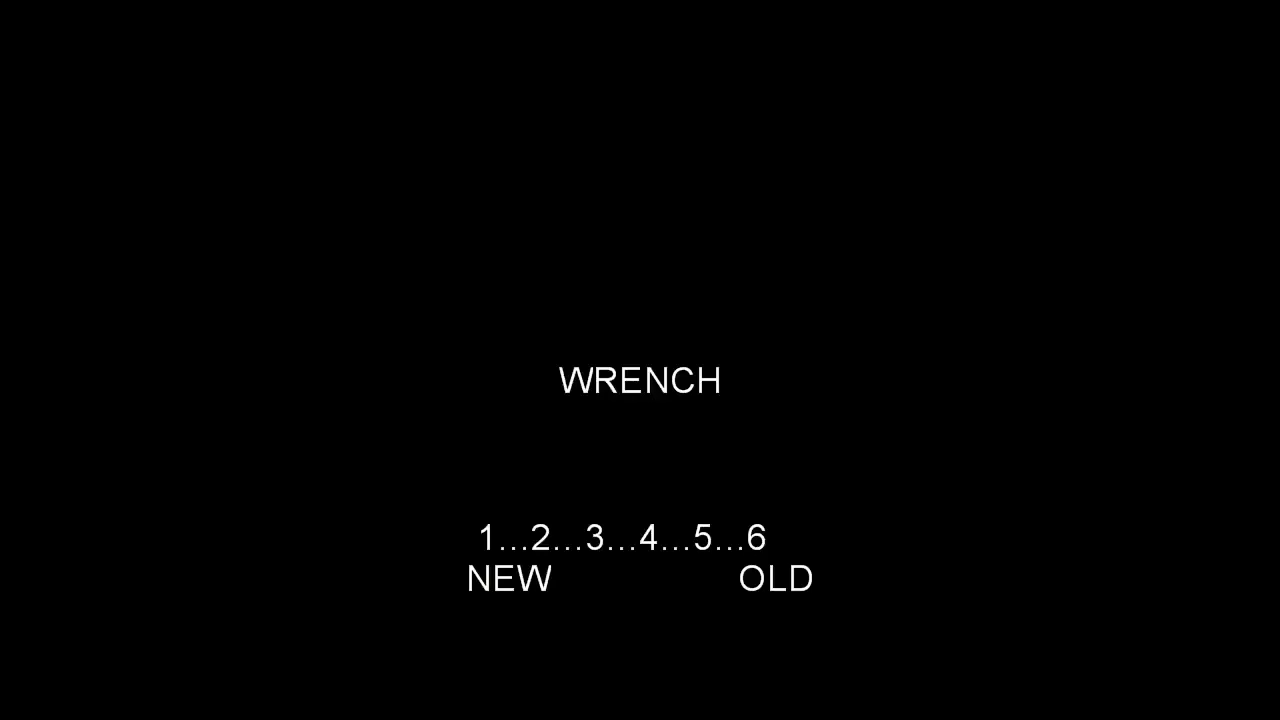
key(1)
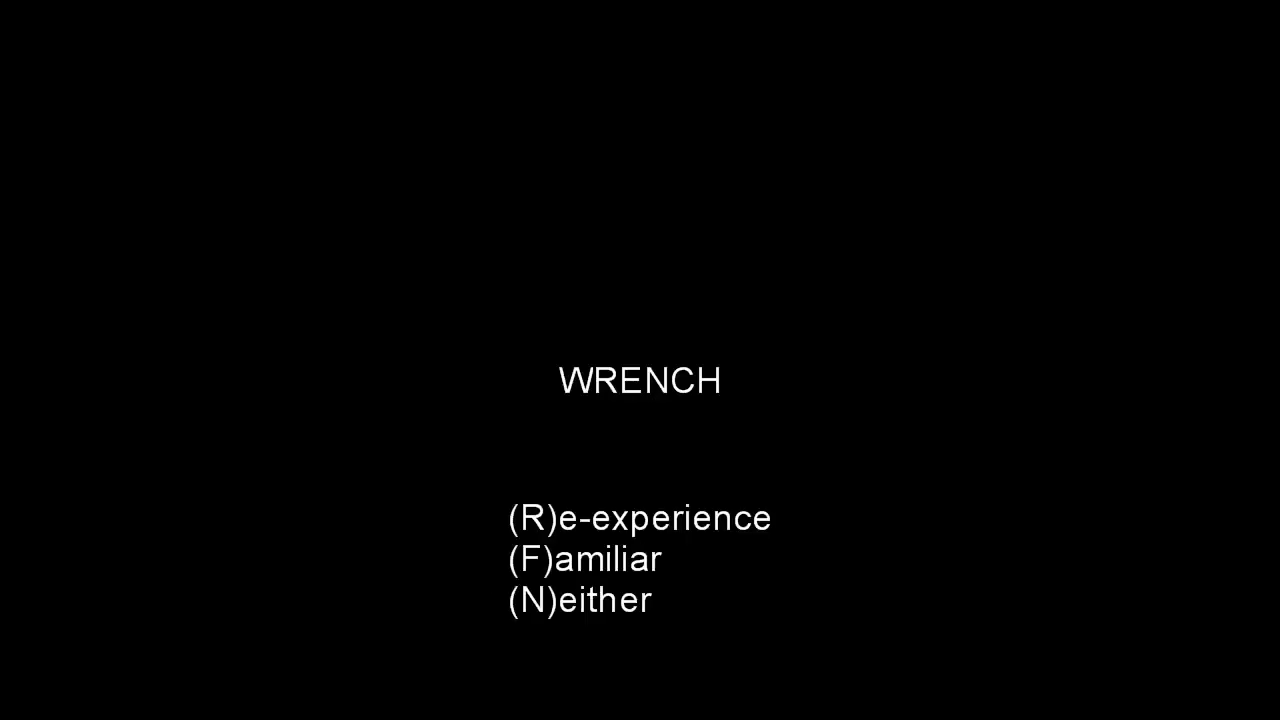
key(n)
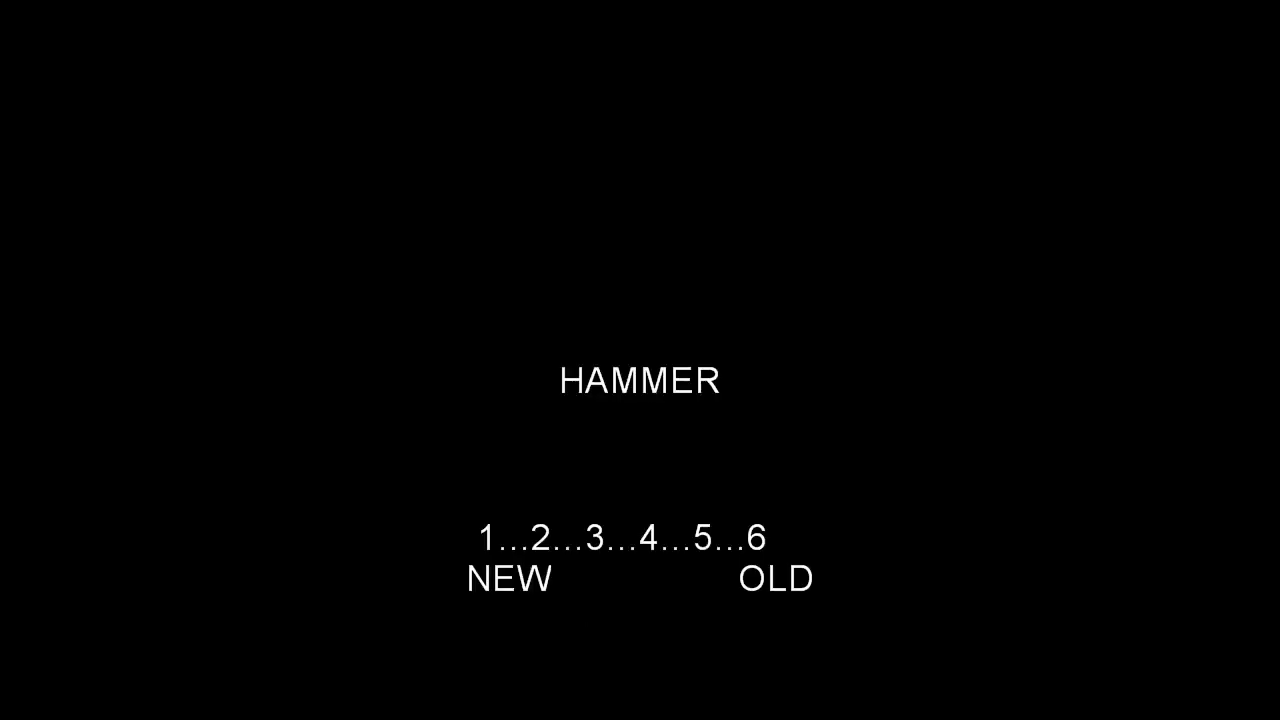
key(1)
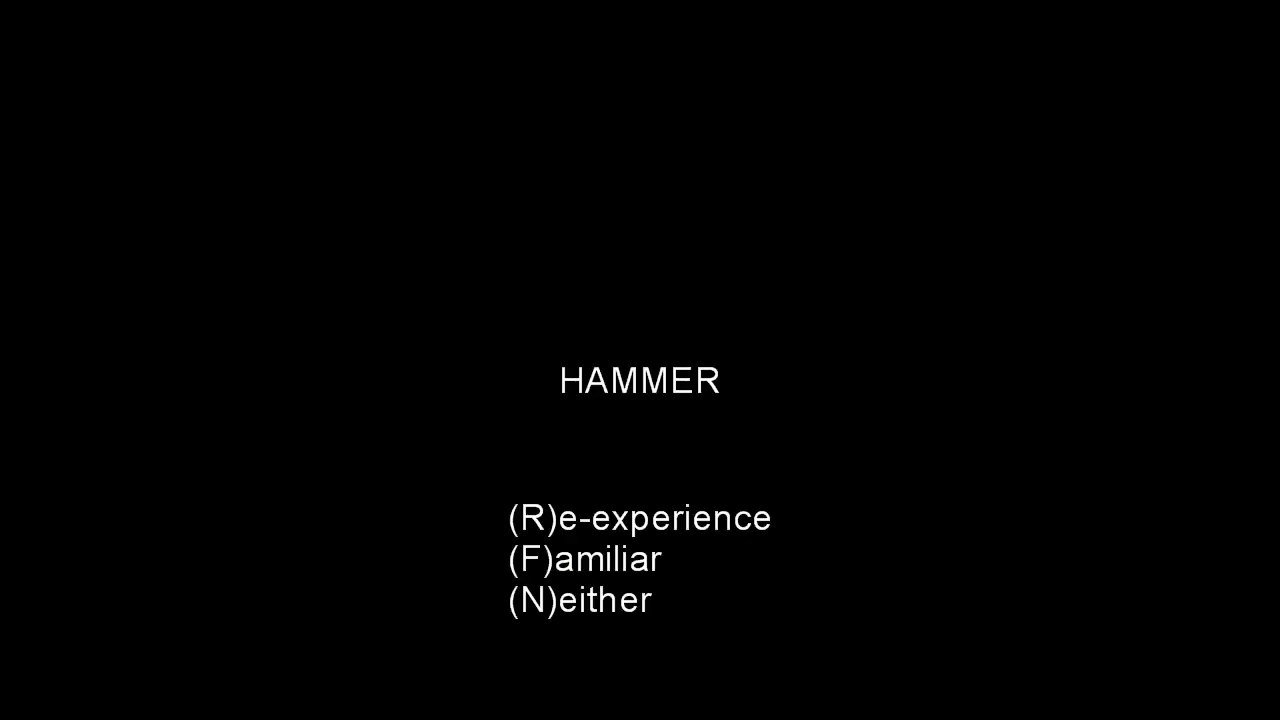
key(n)
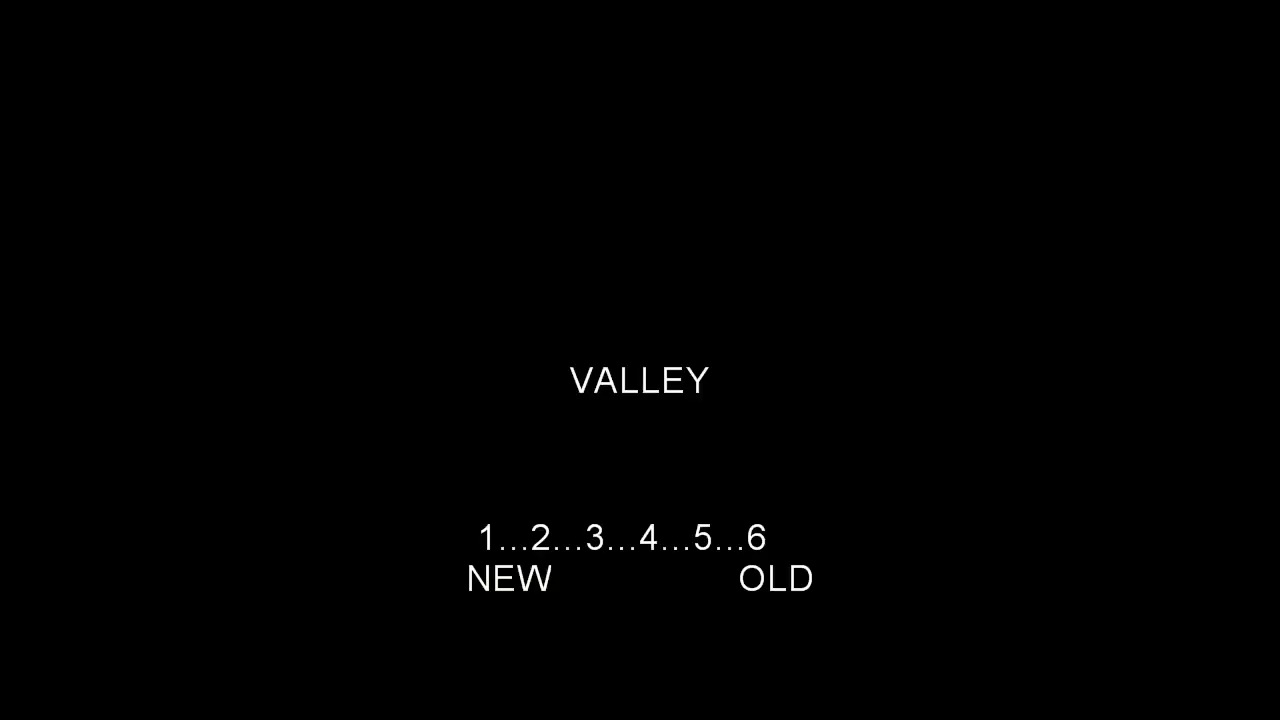
key(Escape)
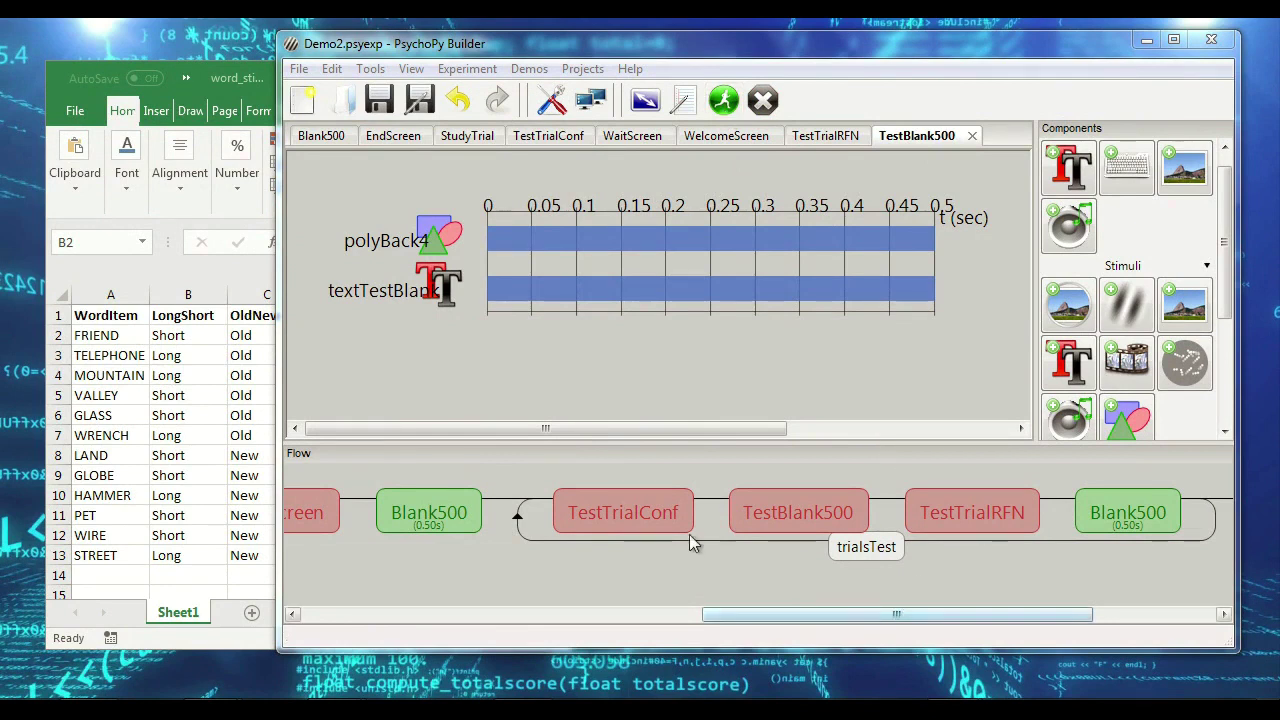
Step: Open the TestTrialConf routine and start a polygon component named polyWhite
click(636, 512)
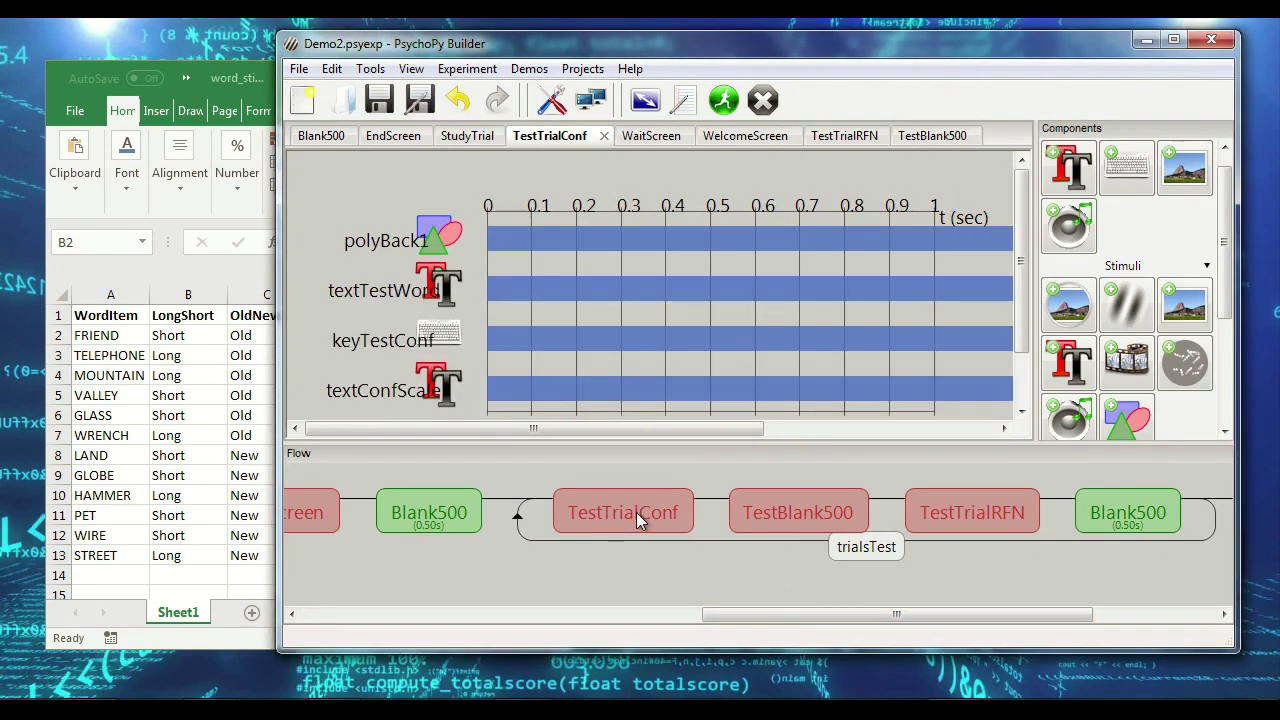
mouse_move(1025, 275)
mouse_down()
mouse_move(1025, 322)
mouse_move(1025, 298)
mouse_up()
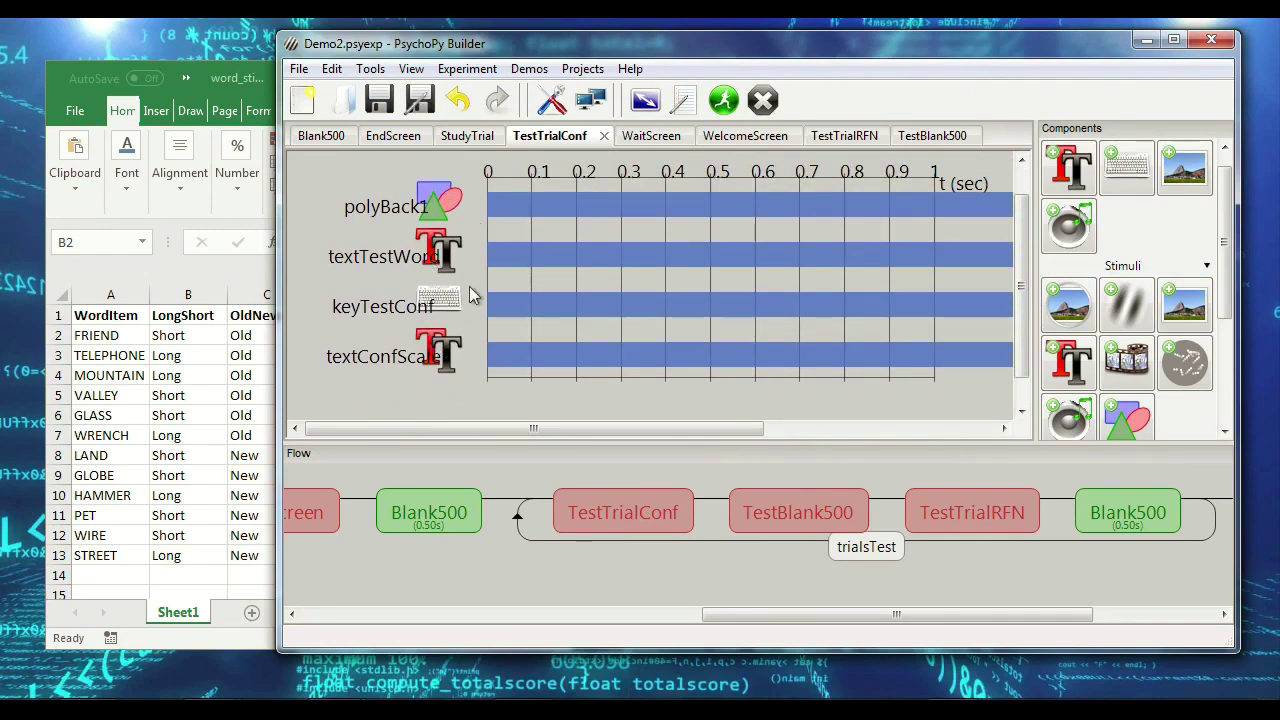
click(1136, 423)
double_click(663, 140)
text(polyWhite)
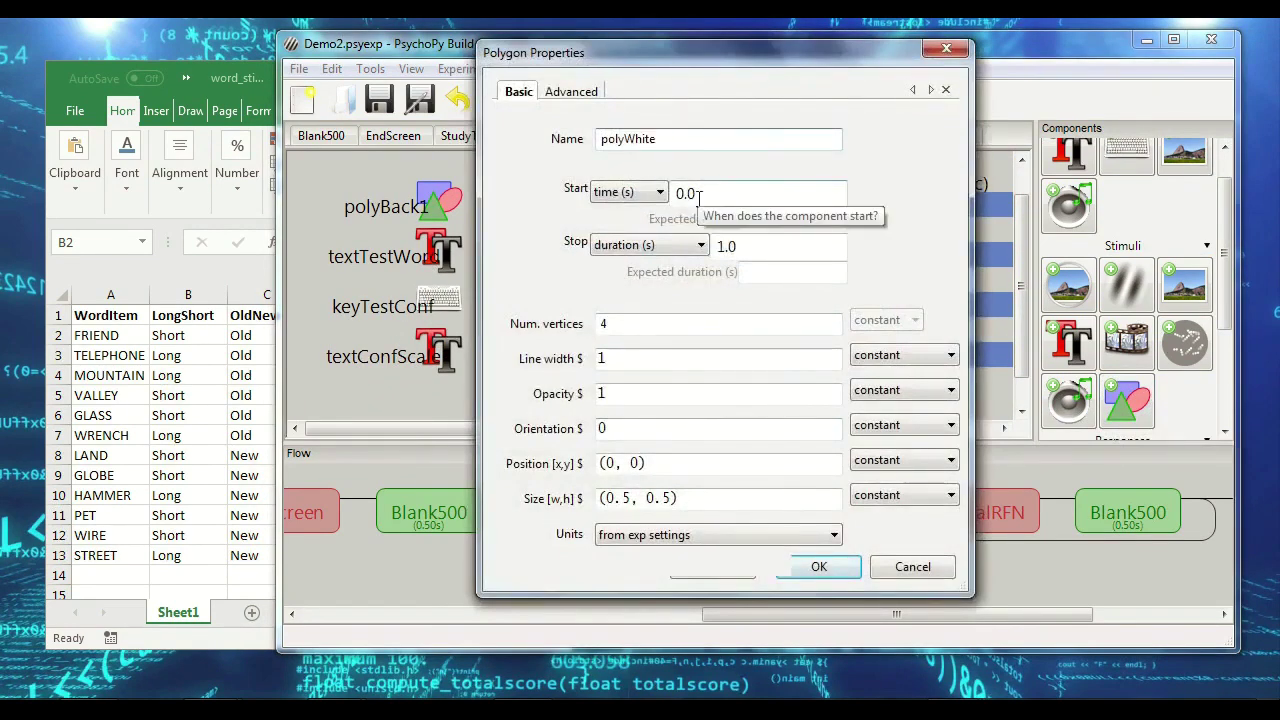
Step: Set polyWhite's size to (2, 0.5) and position to (0, -0.5), check its colors, and add it to the TestTrialConf routine
drag(742, 52, 835, 98)
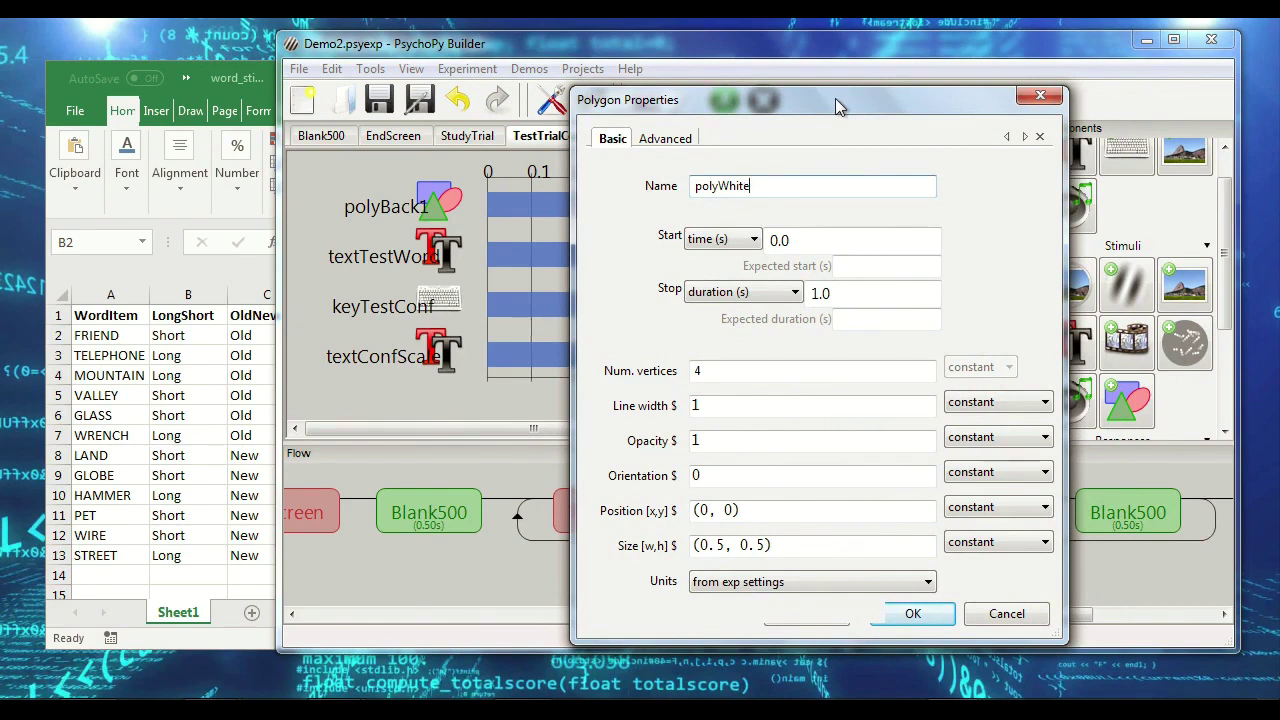
double_click(703, 544)
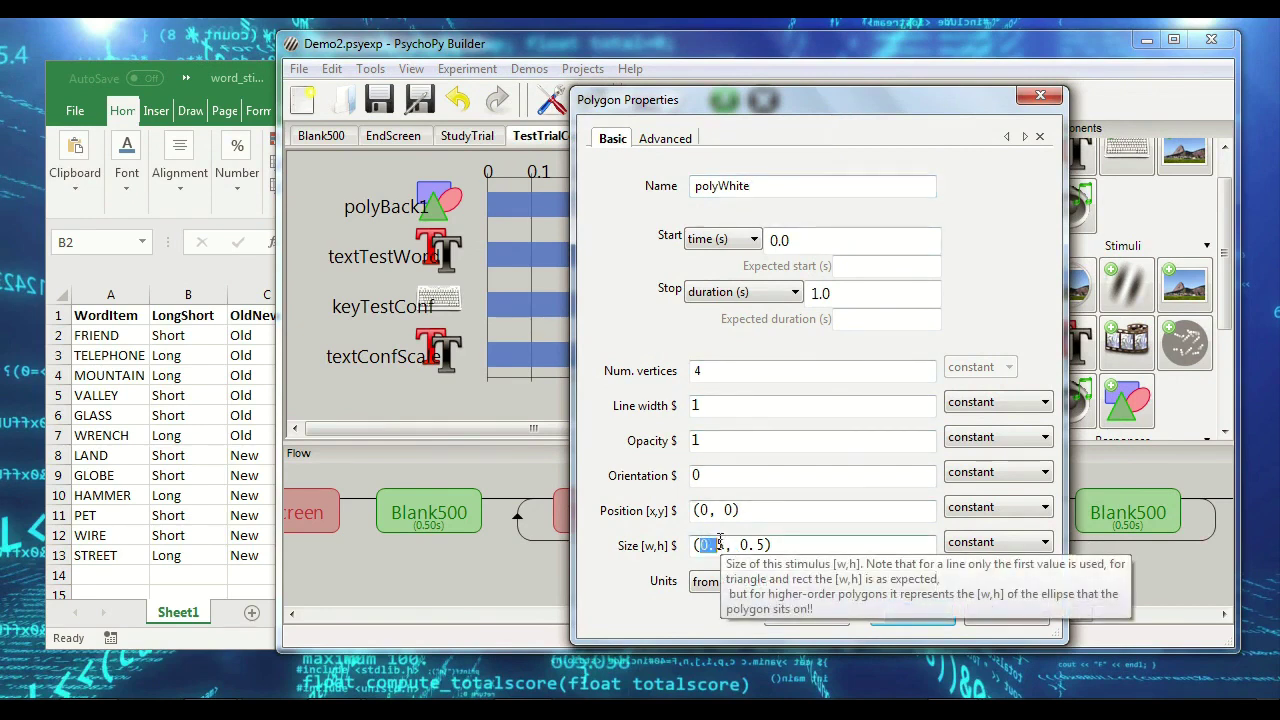
text(2)
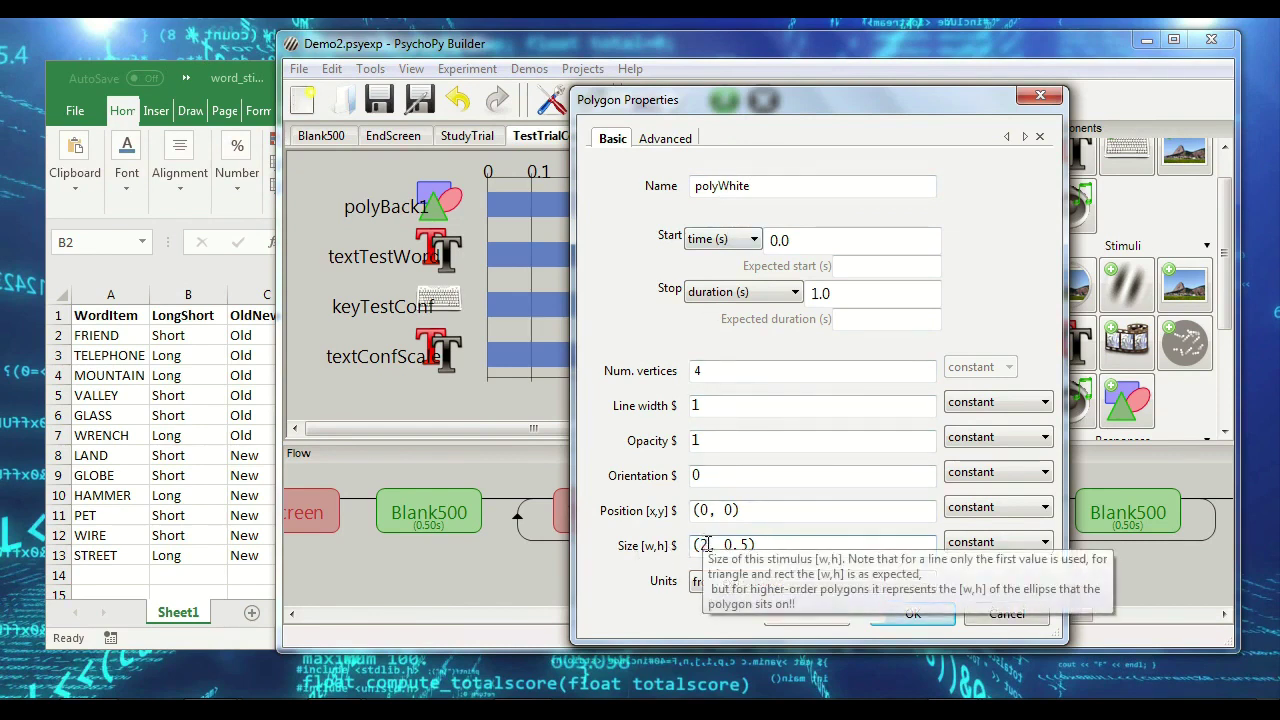
click(752, 544)
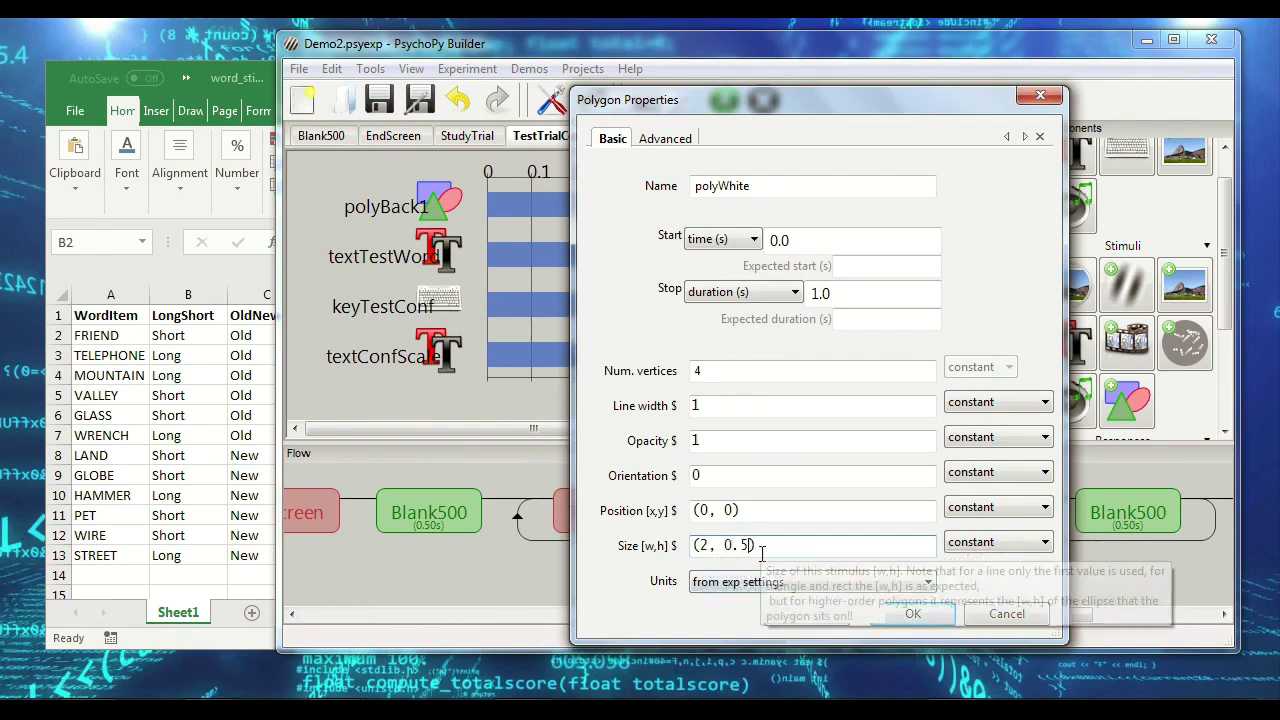
click(733, 510)
text(.5)
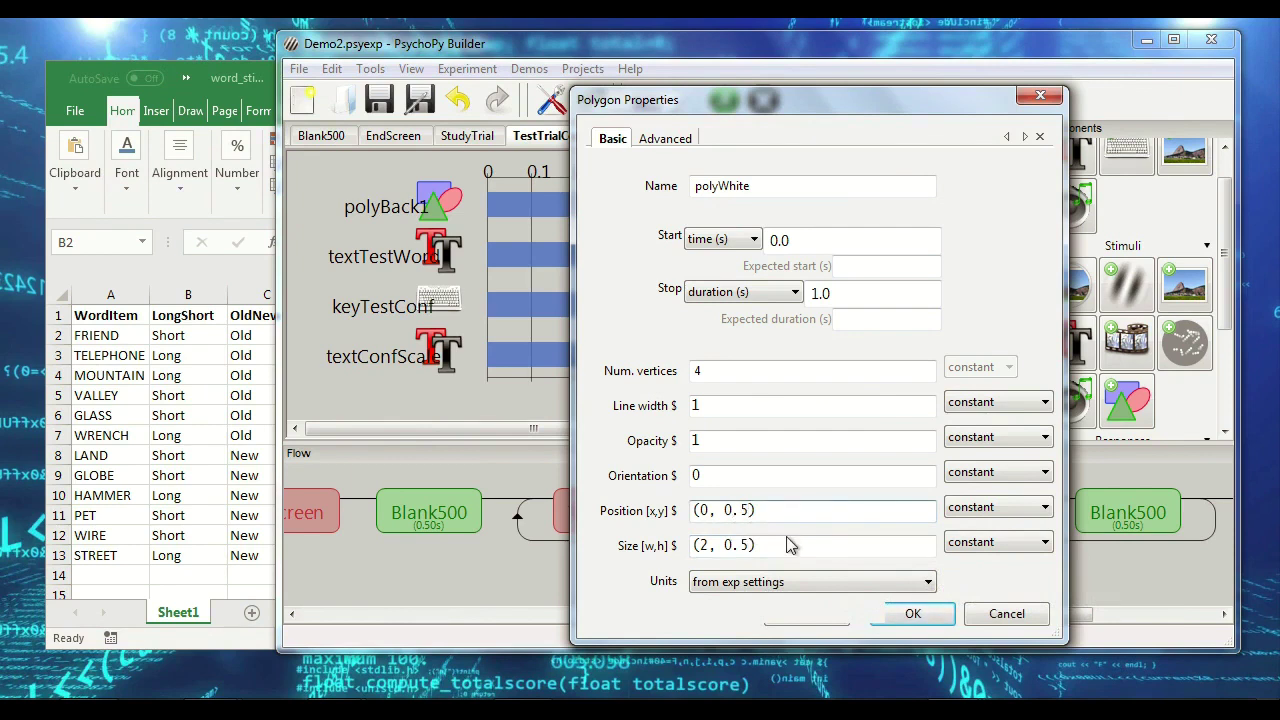
text(-)
click(664, 140)
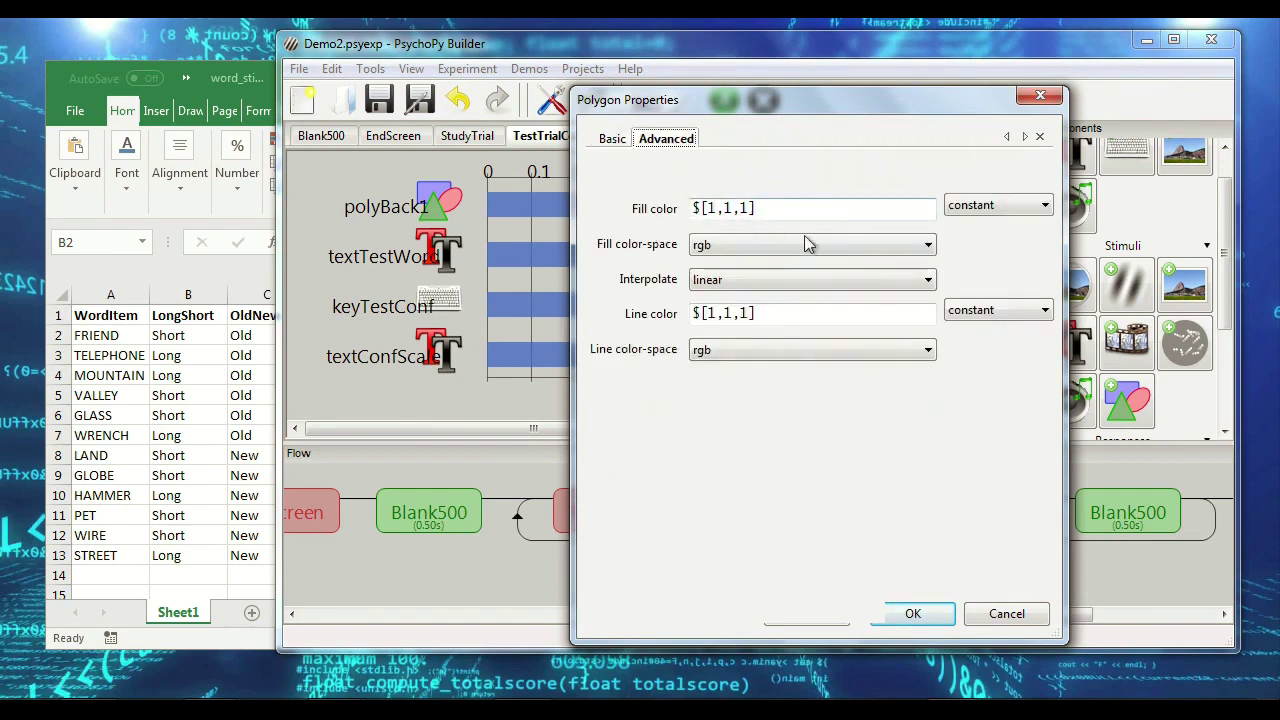
click(615, 138)
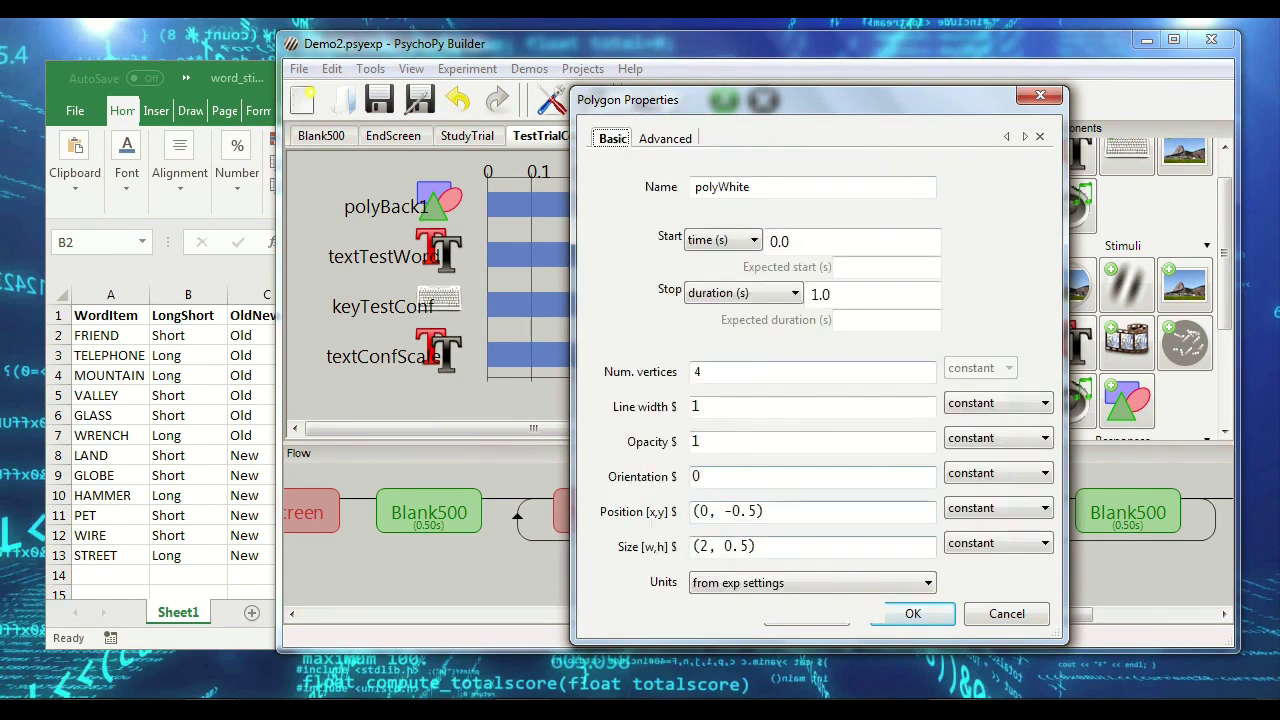
click(908, 612)
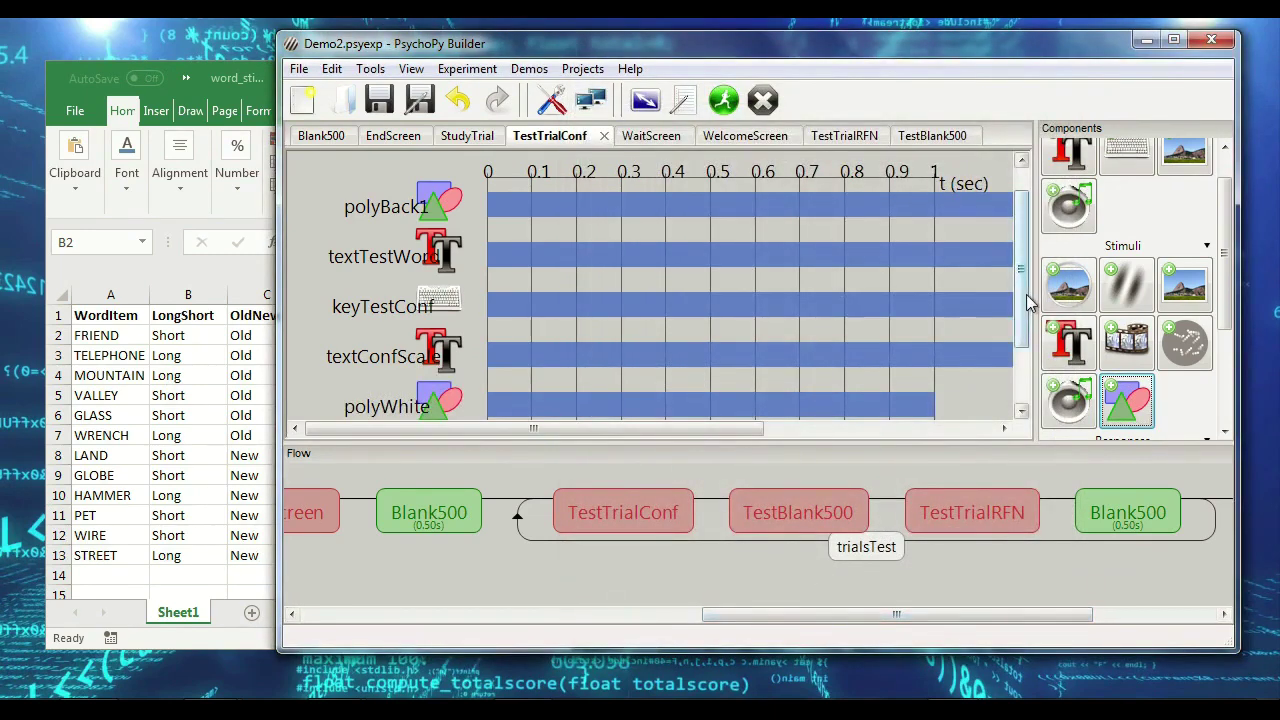
Step: Move polyWhite up one place to before textConfScale in the component order and clear its stop duration
drag(1021, 294, 991, 382)
right_click(448, 315)
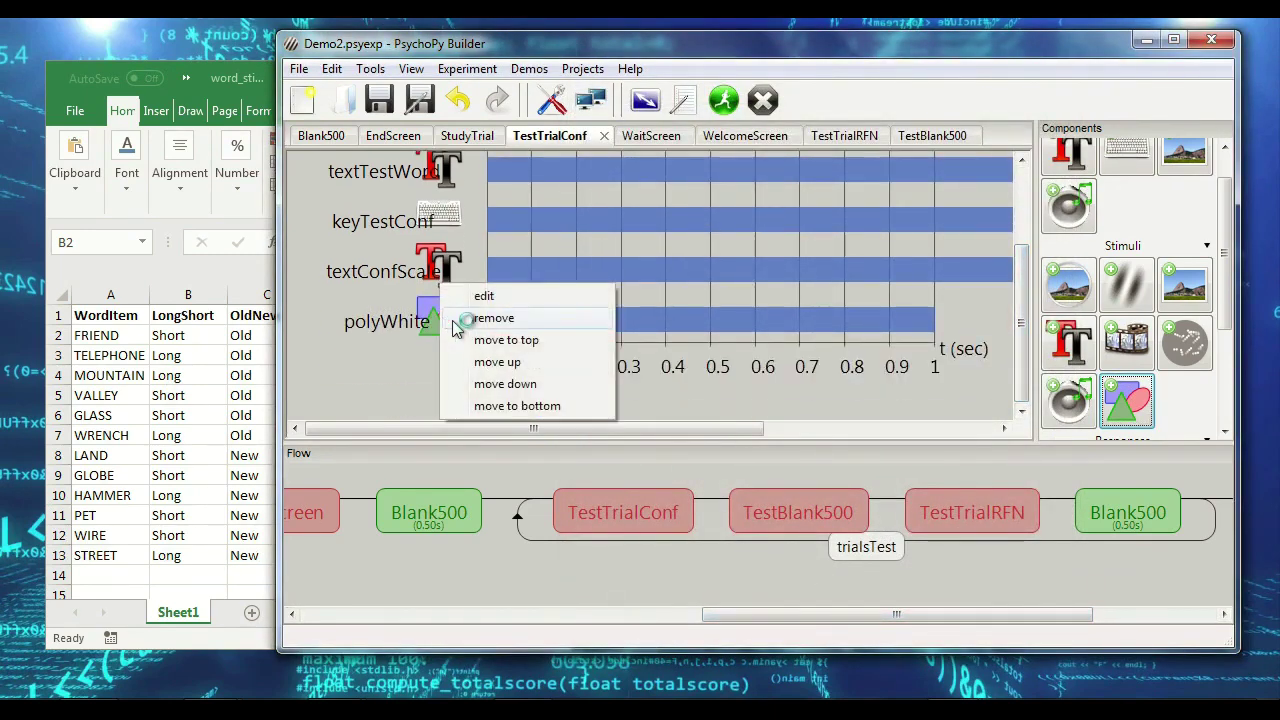
click(500, 366)
right_click(444, 270)
click(482, 246)
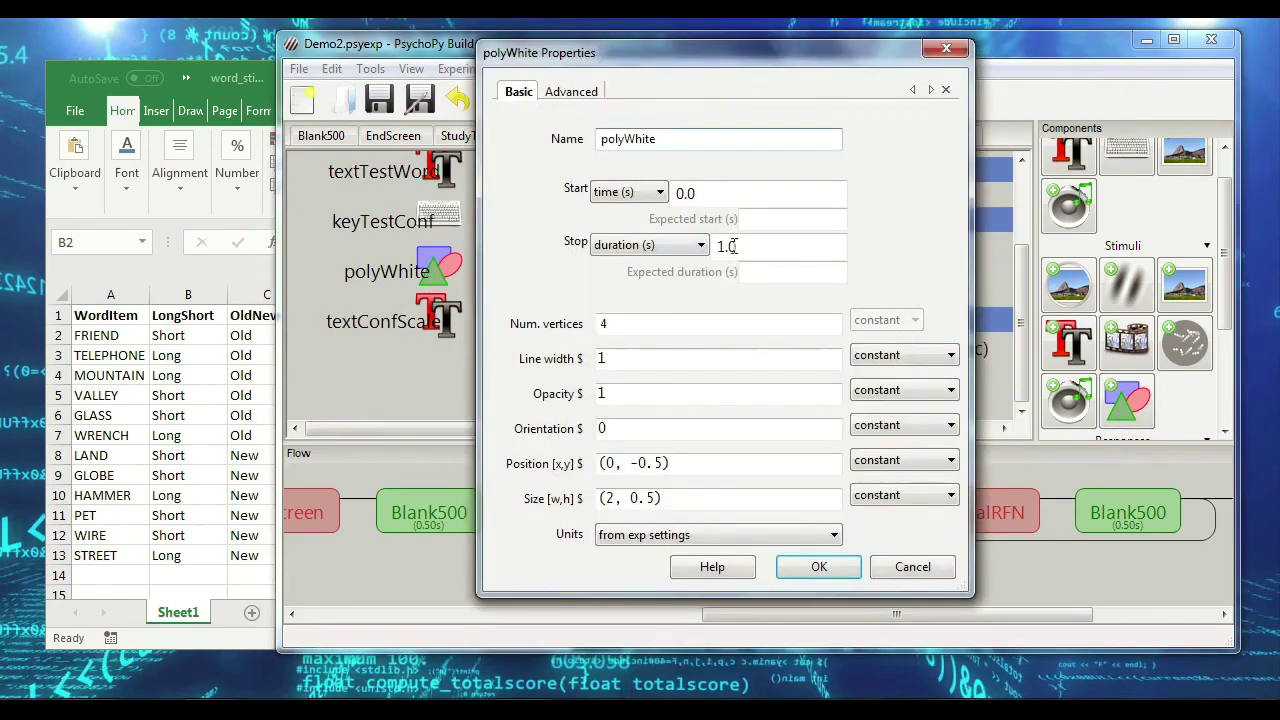
key(Return)
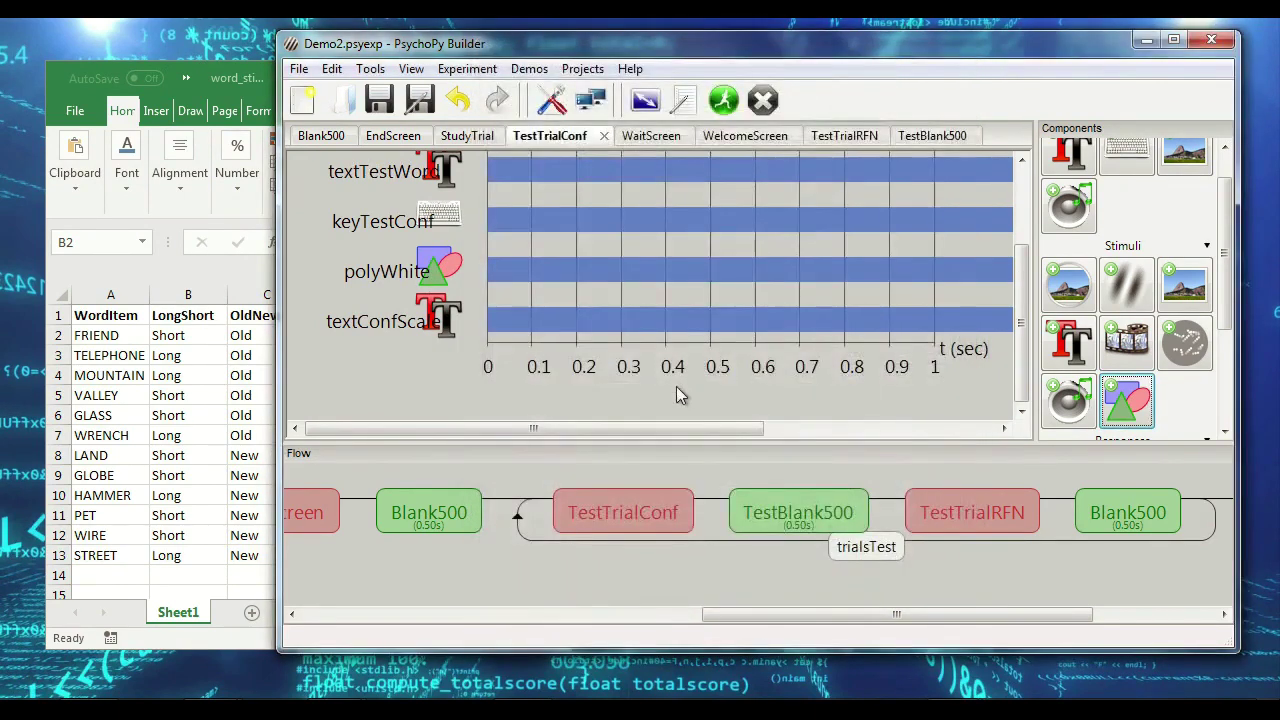
Step: Set the textConfScale text color to black and run the experiment
drag(1014, 350, 1012, 328)
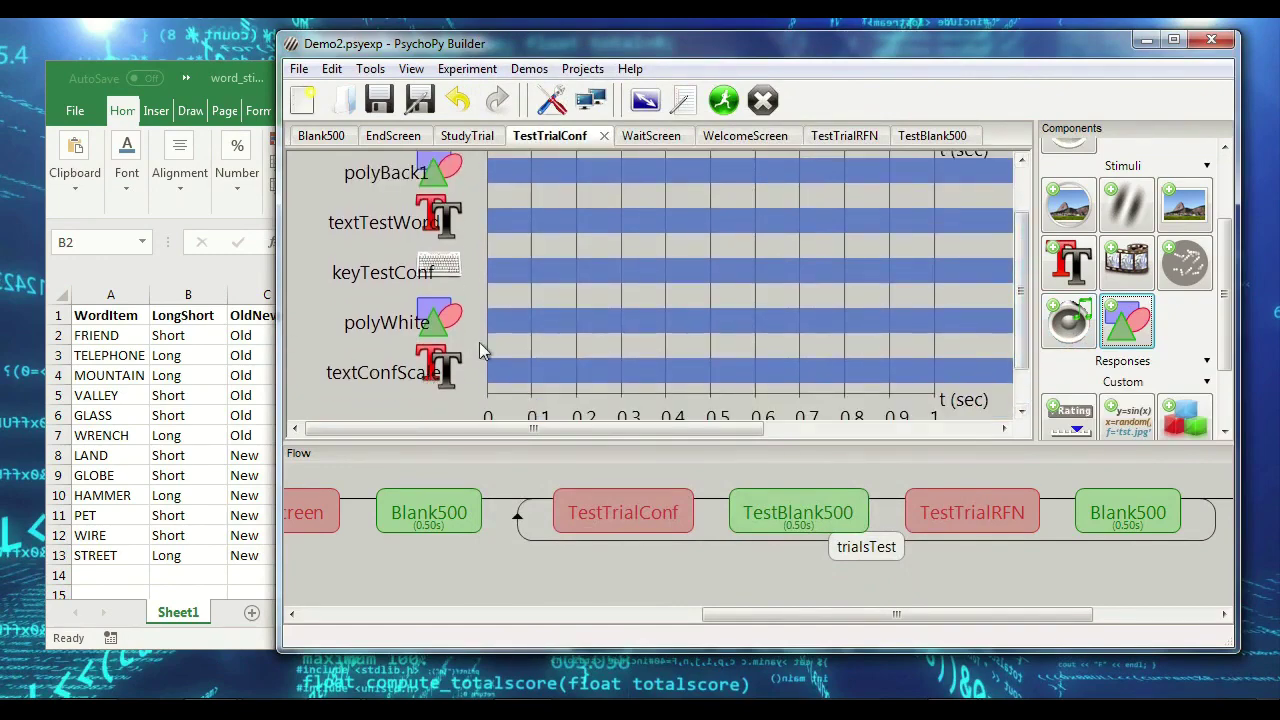
click(443, 378)
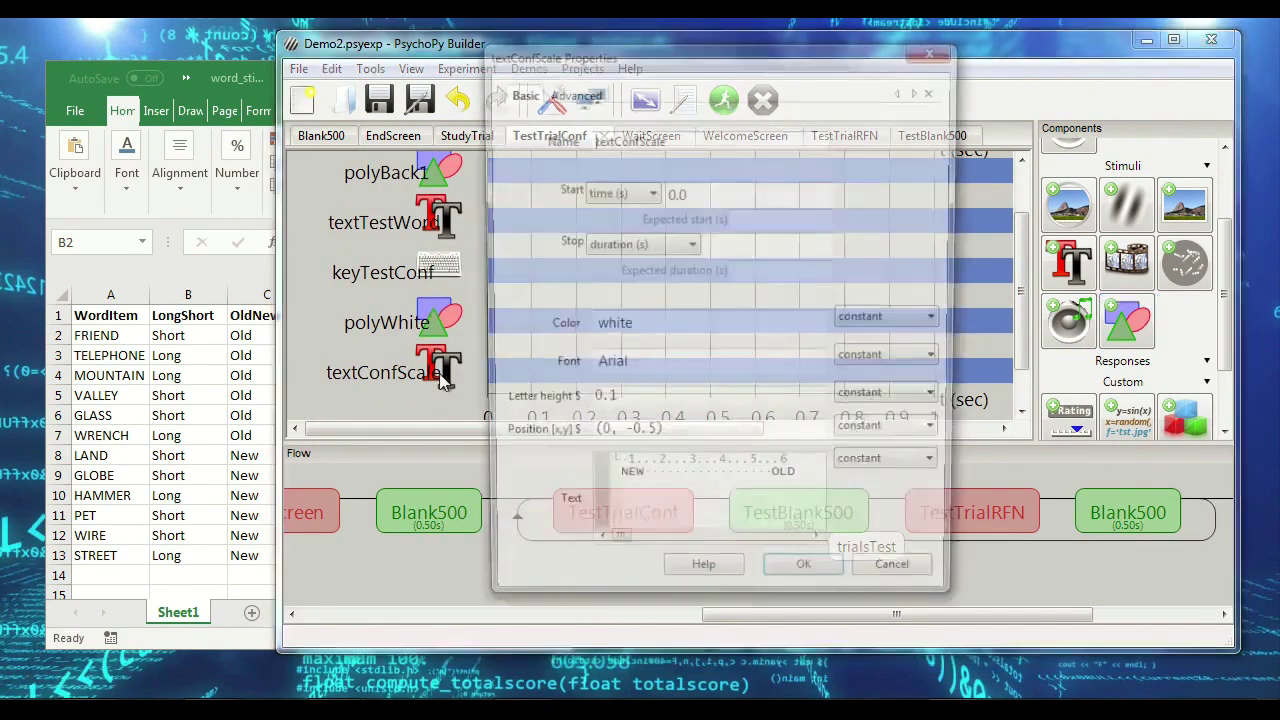
double_click(686, 324)
text(black)
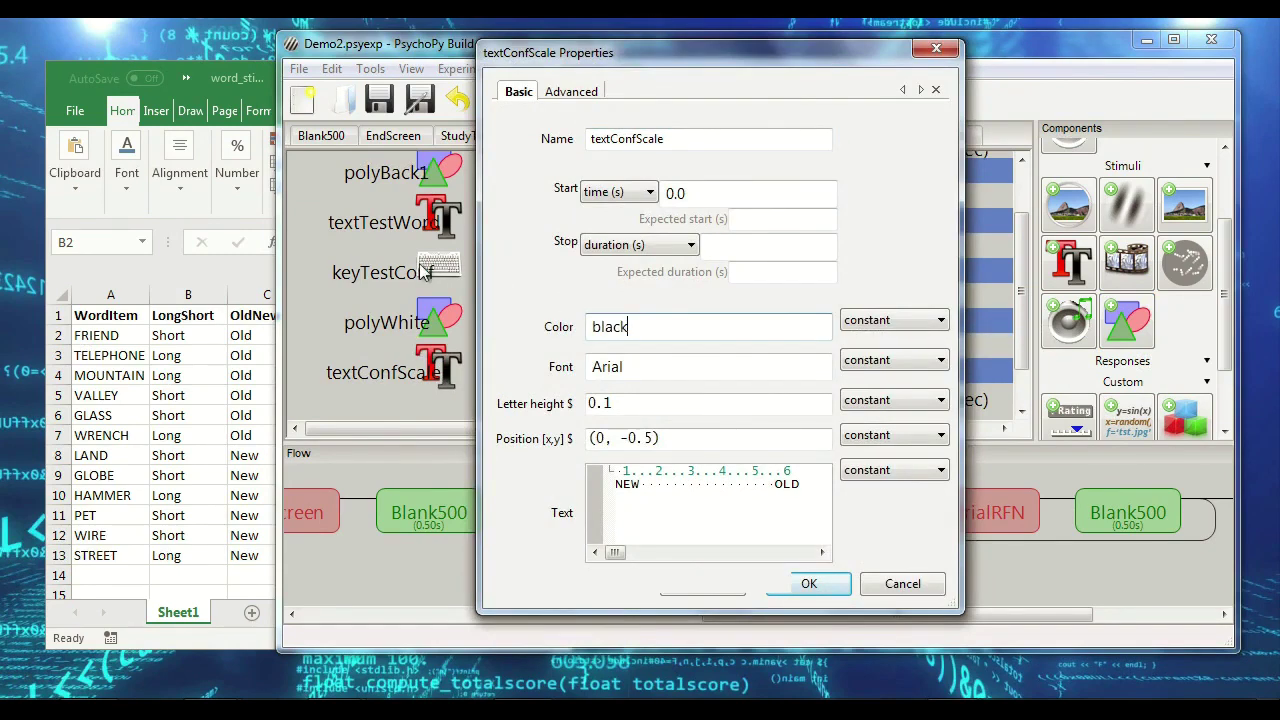
key(Return)
click(726, 102)
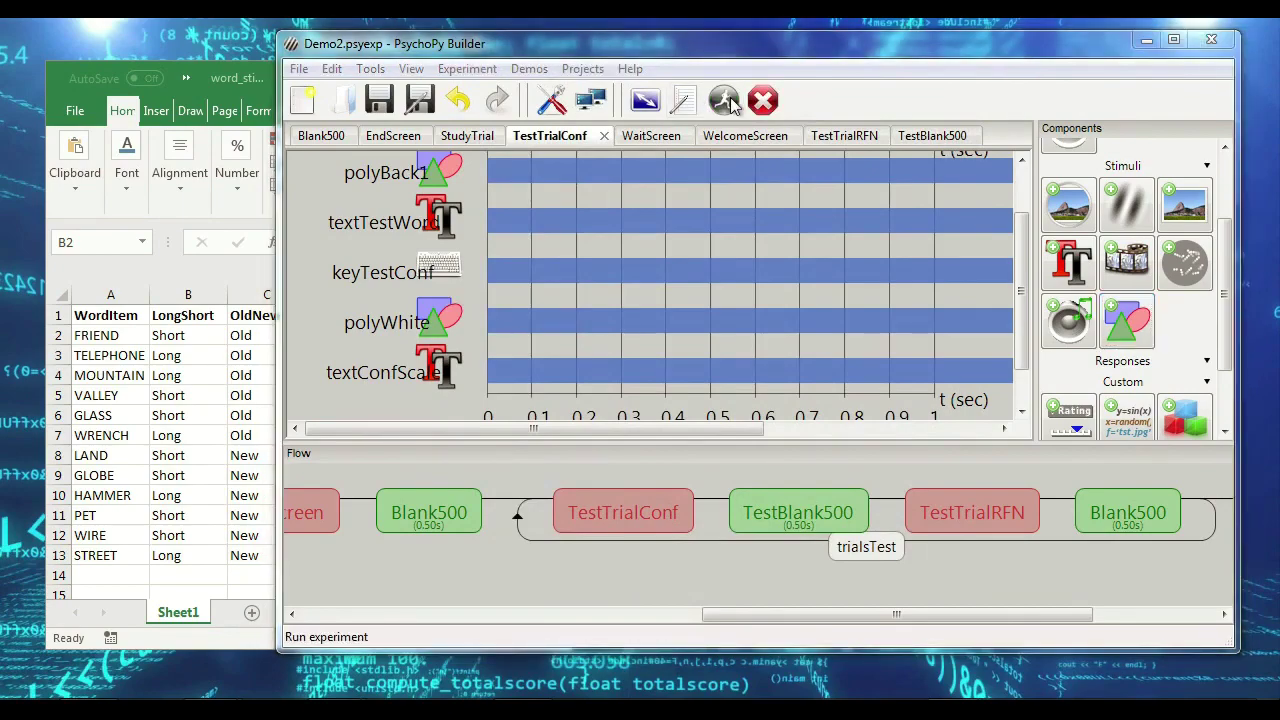
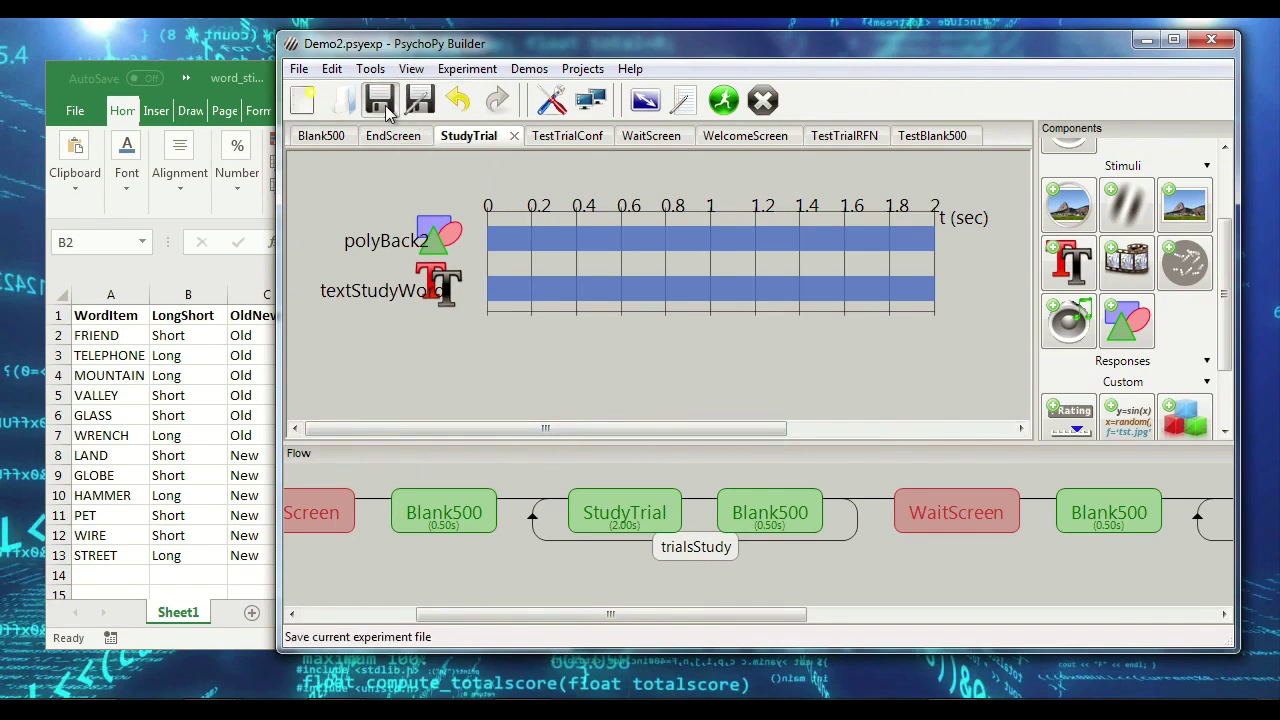
Step: Switch to the word_stimuli.xlsx workbook in Excel, widen its window and reposition it
click(270, 80)
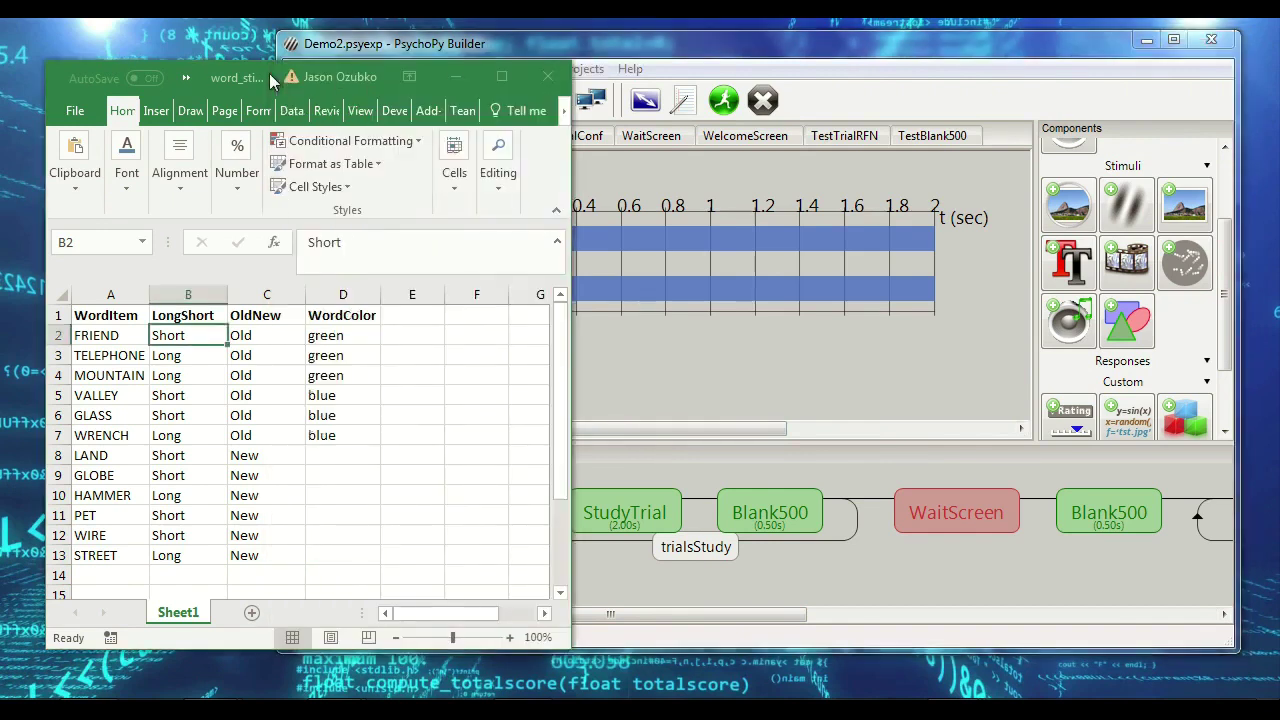
click(350, 457)
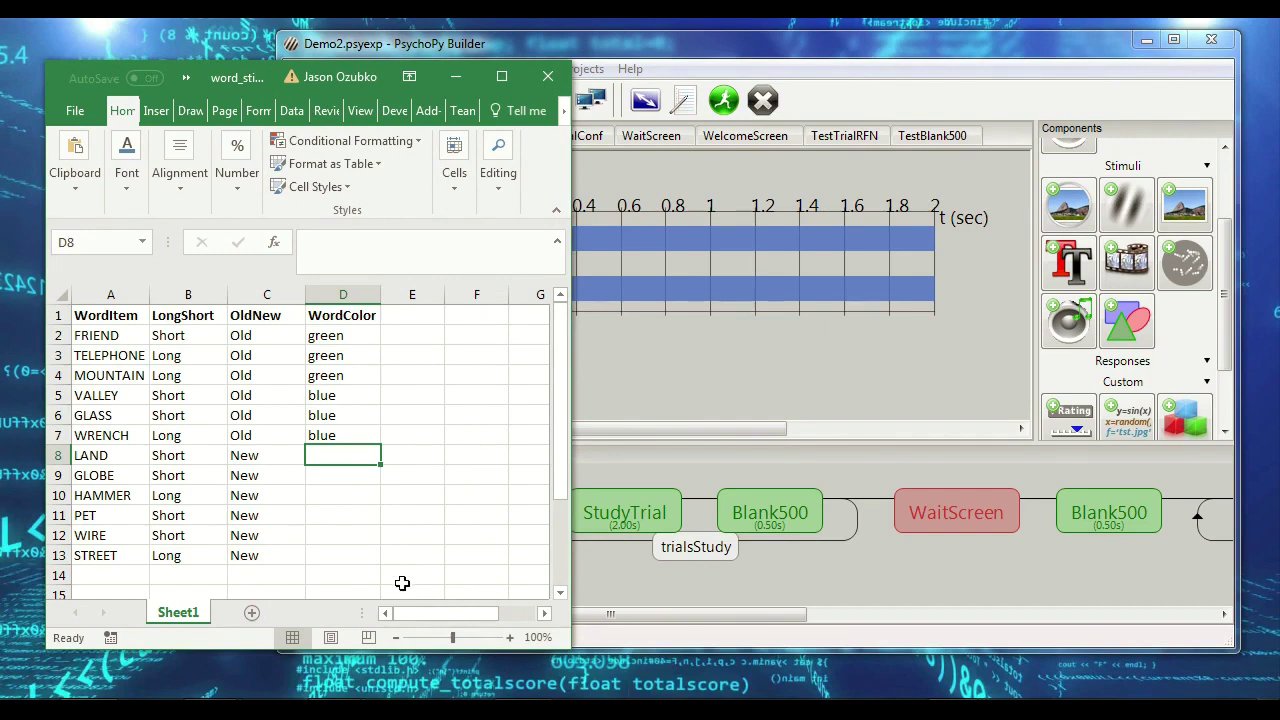
drag(571, 648, 873, 652)
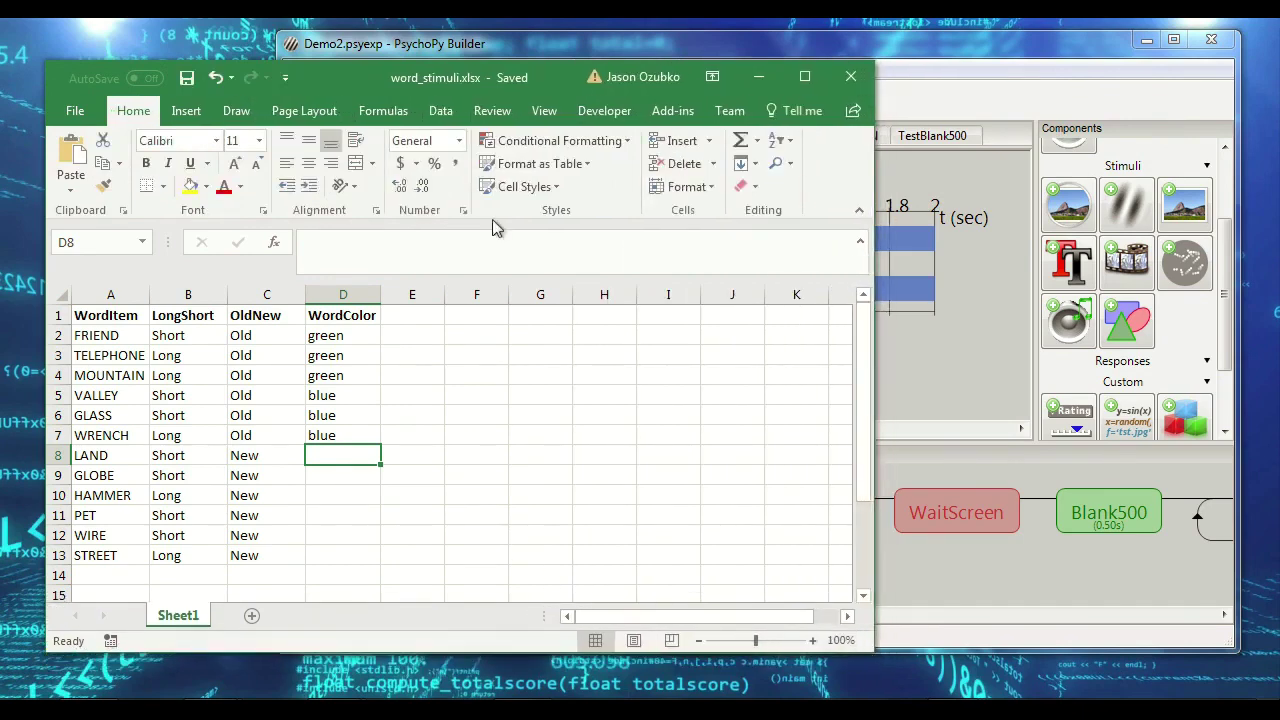
drag(444, 75, 744, 60)
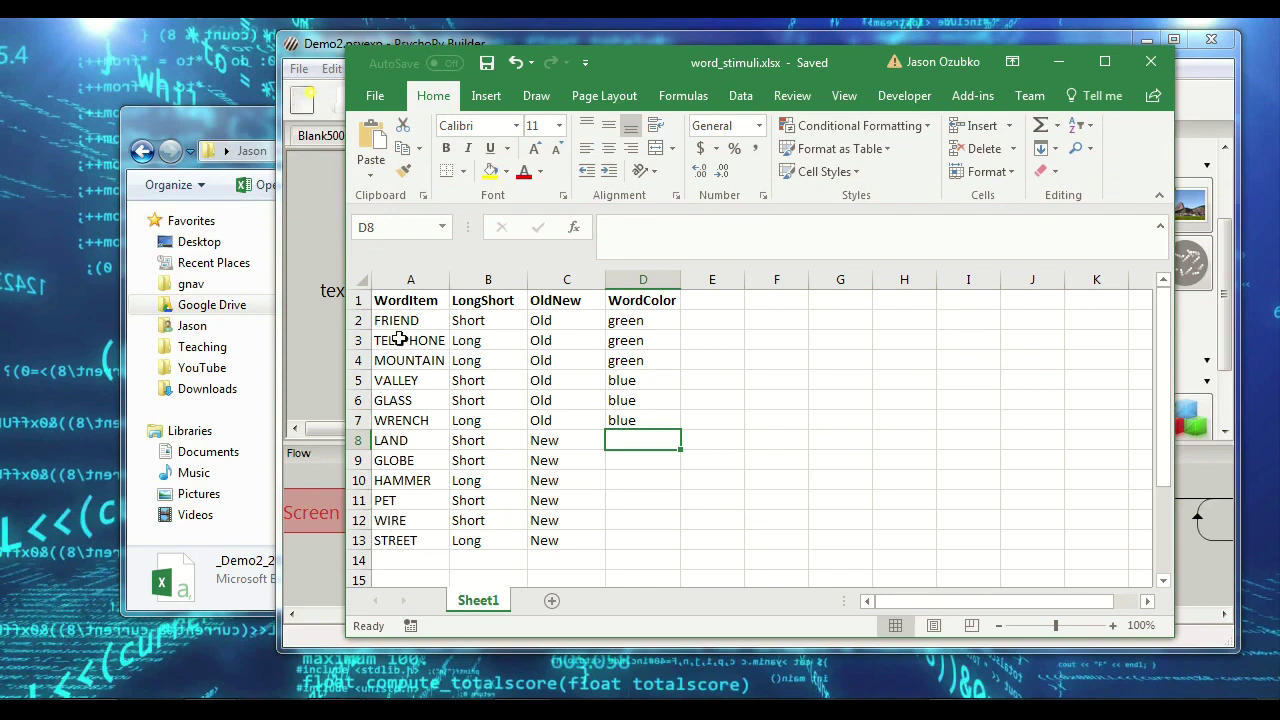
Step: Examine how the green and blue word colors are assigned to the old words in rows 2 to 7
drag(409, 327, 640, 352)
drag(407, 380, 613, 431)
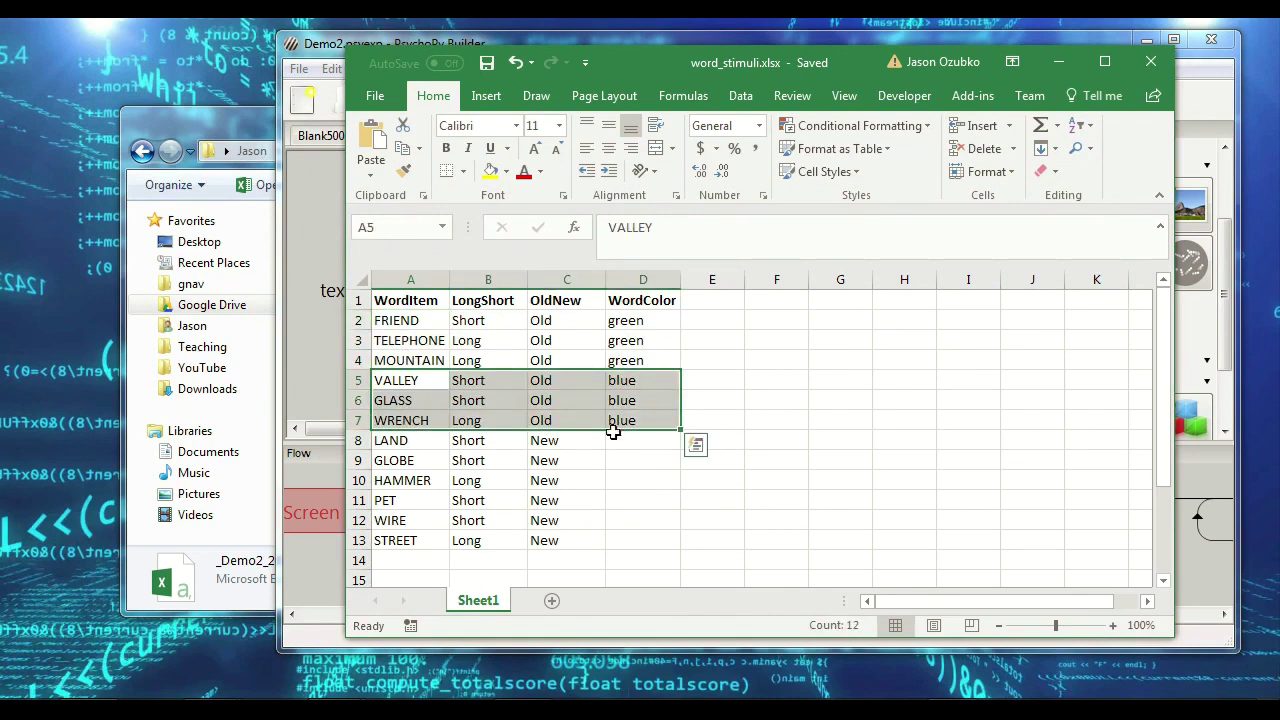
drag(632, 321, 622, 420)
drag(630, 355, 412, 320)
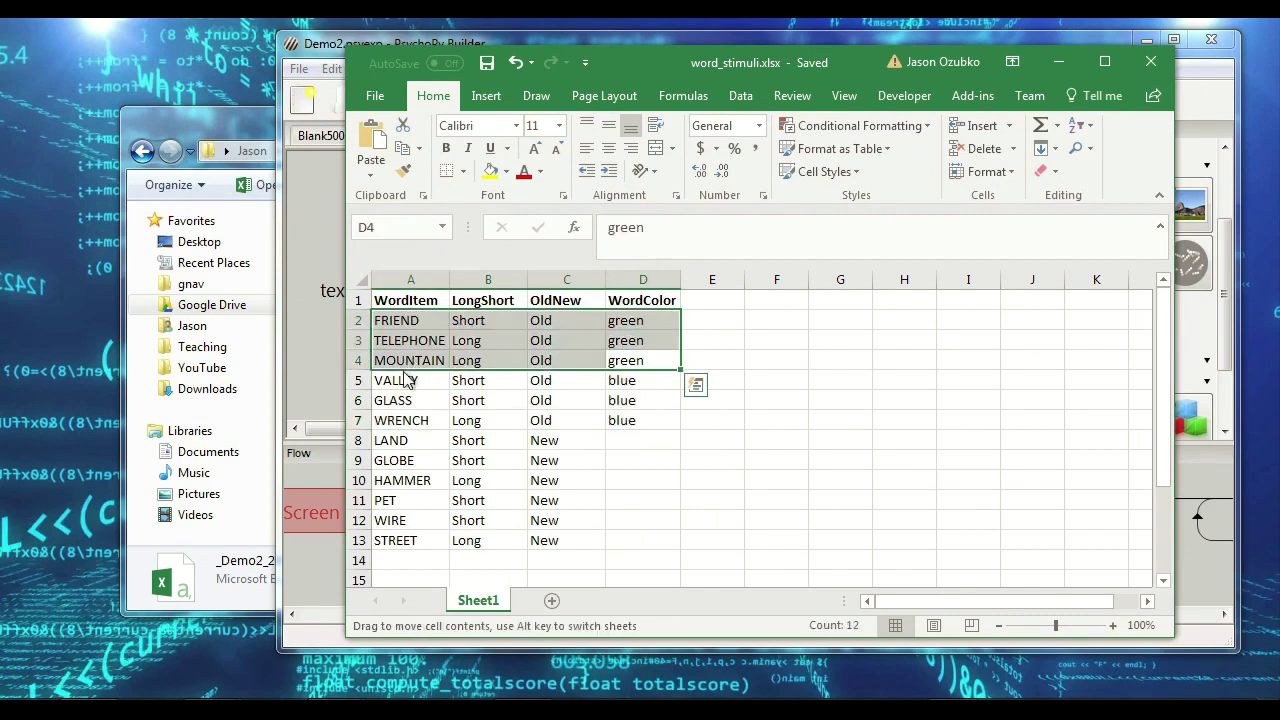
drag(405, 380, 654, 424)
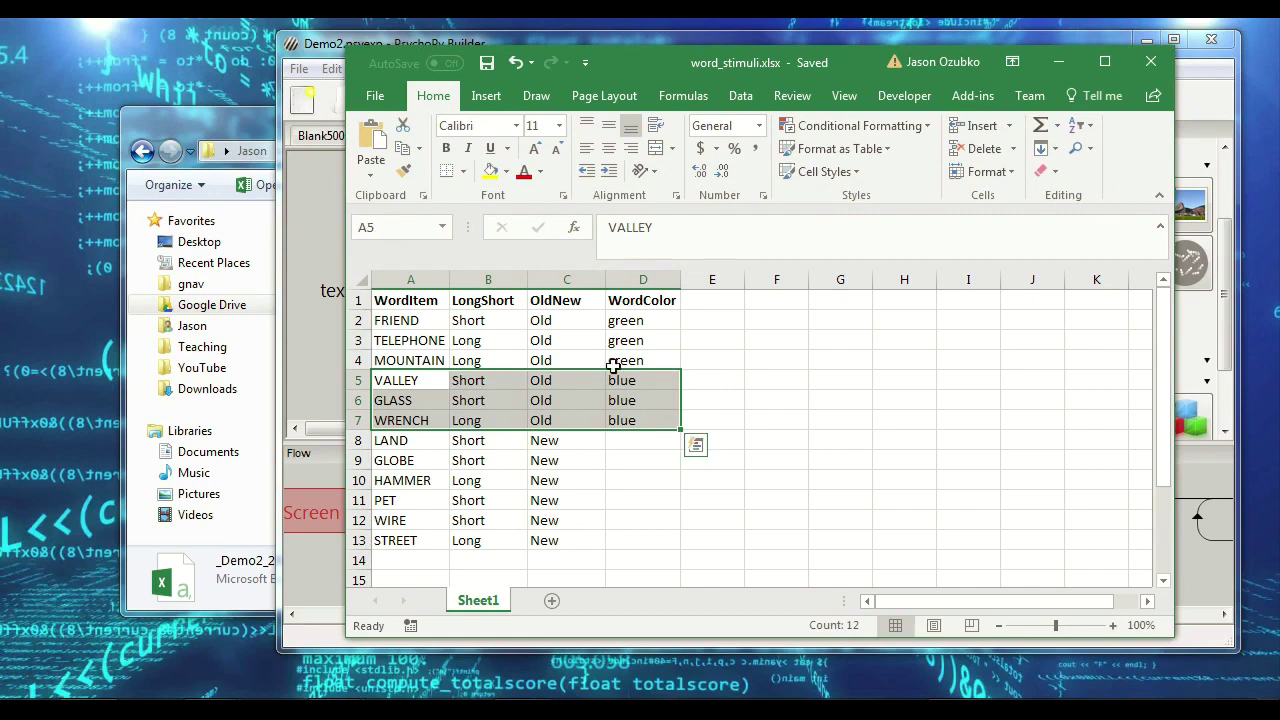
click(393, 319)
drag(485, 325, 416, 421)
drag(410, 360, 408, 320)
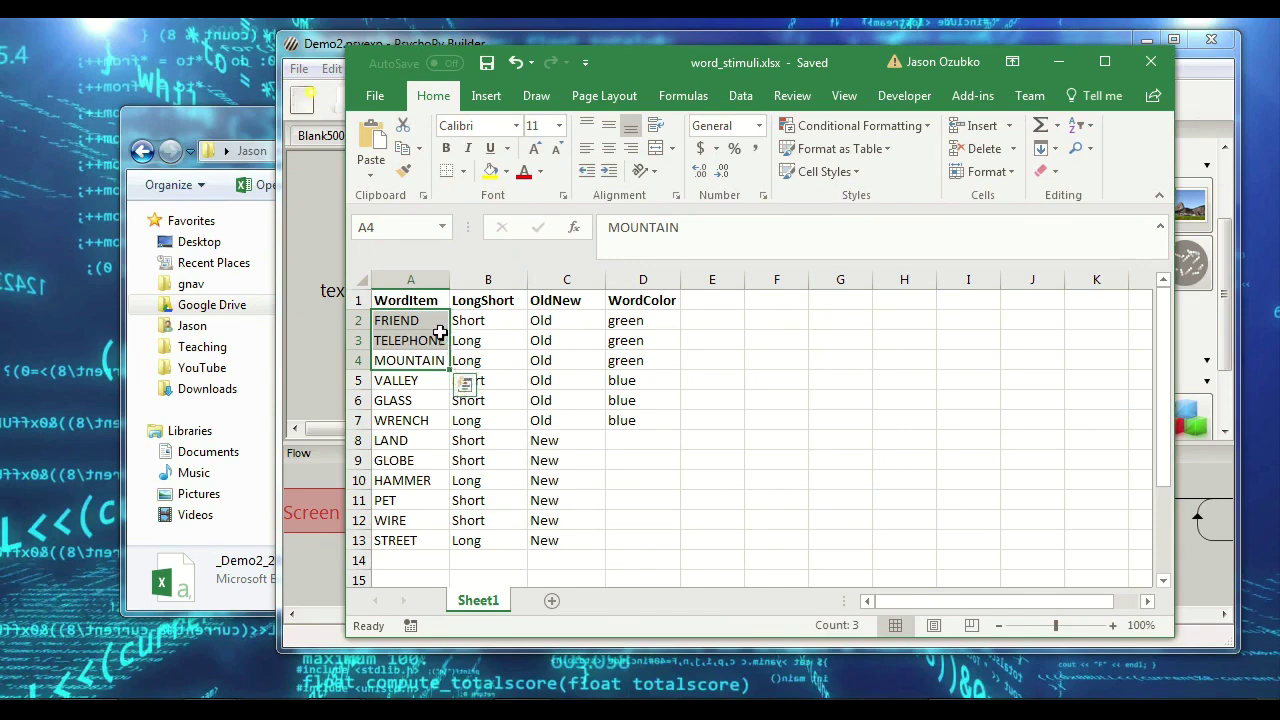
Step: Insert a new column before WordItem and give it the bold header Rand
right_click(408, 278)
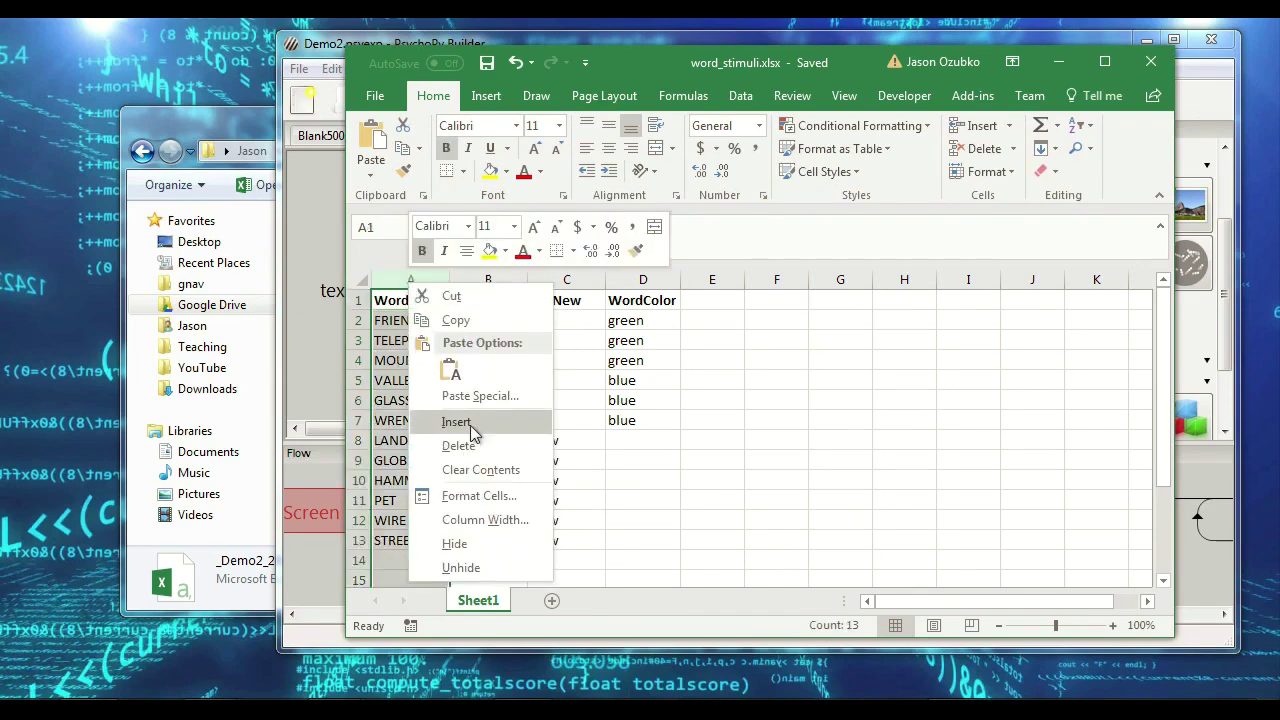
click(457, 422)
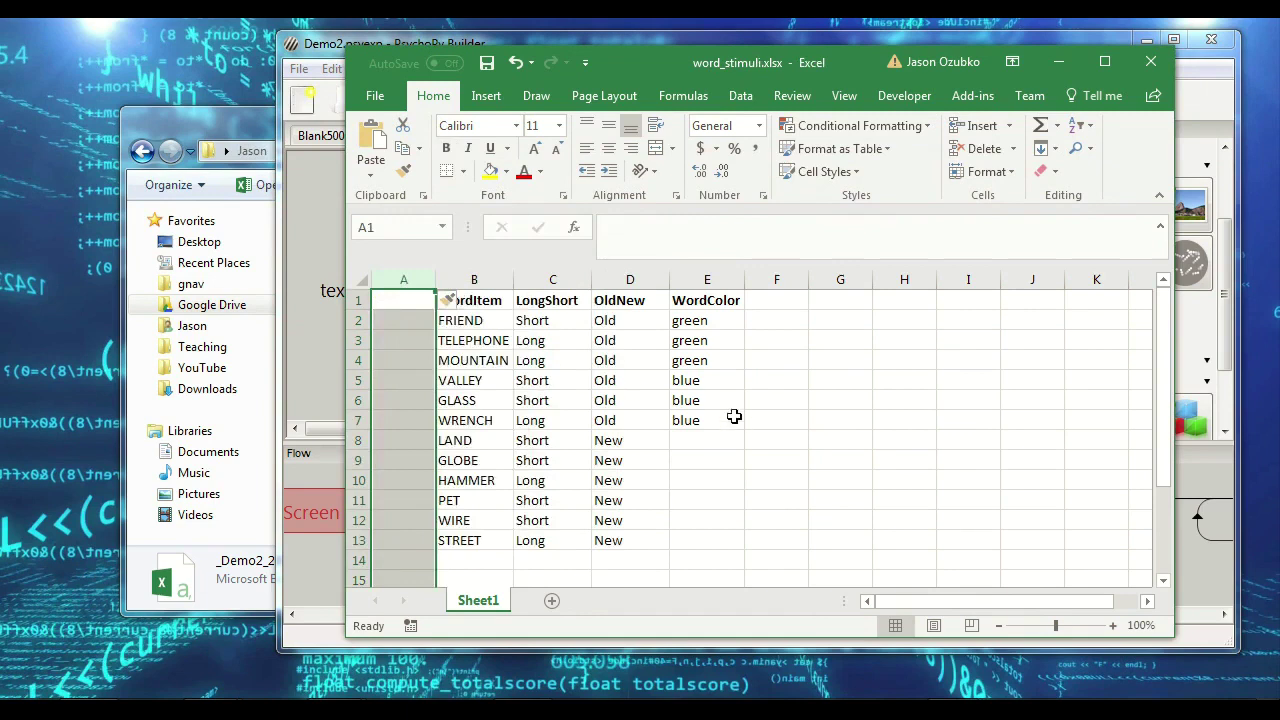
click(404, 311)
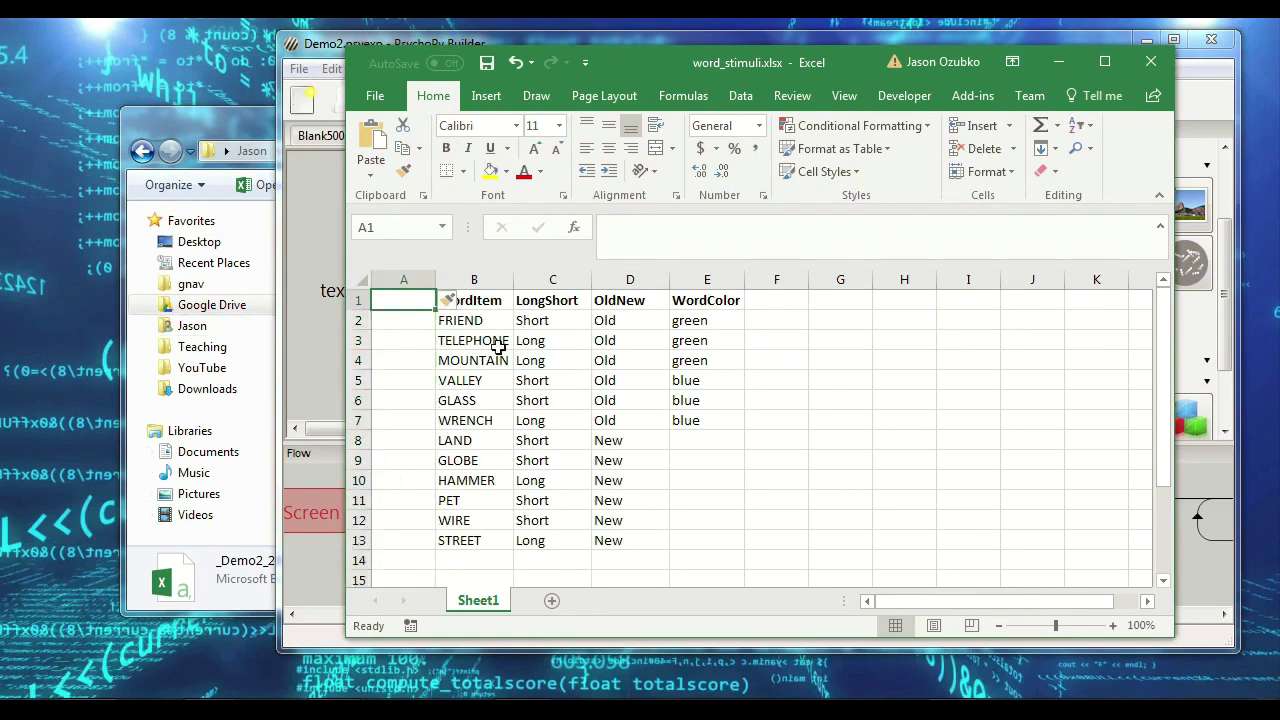
text(Rand)
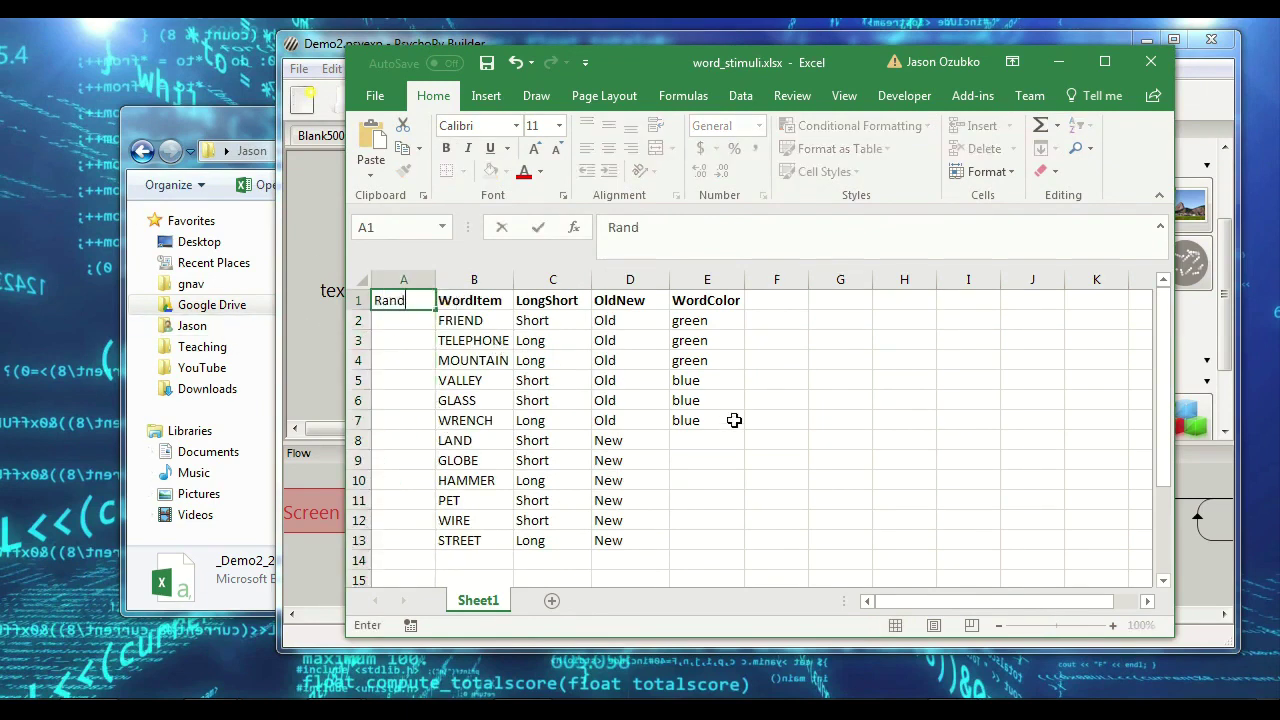
key(Return)
key(Up)
key(ctrl+b)
key(Down)
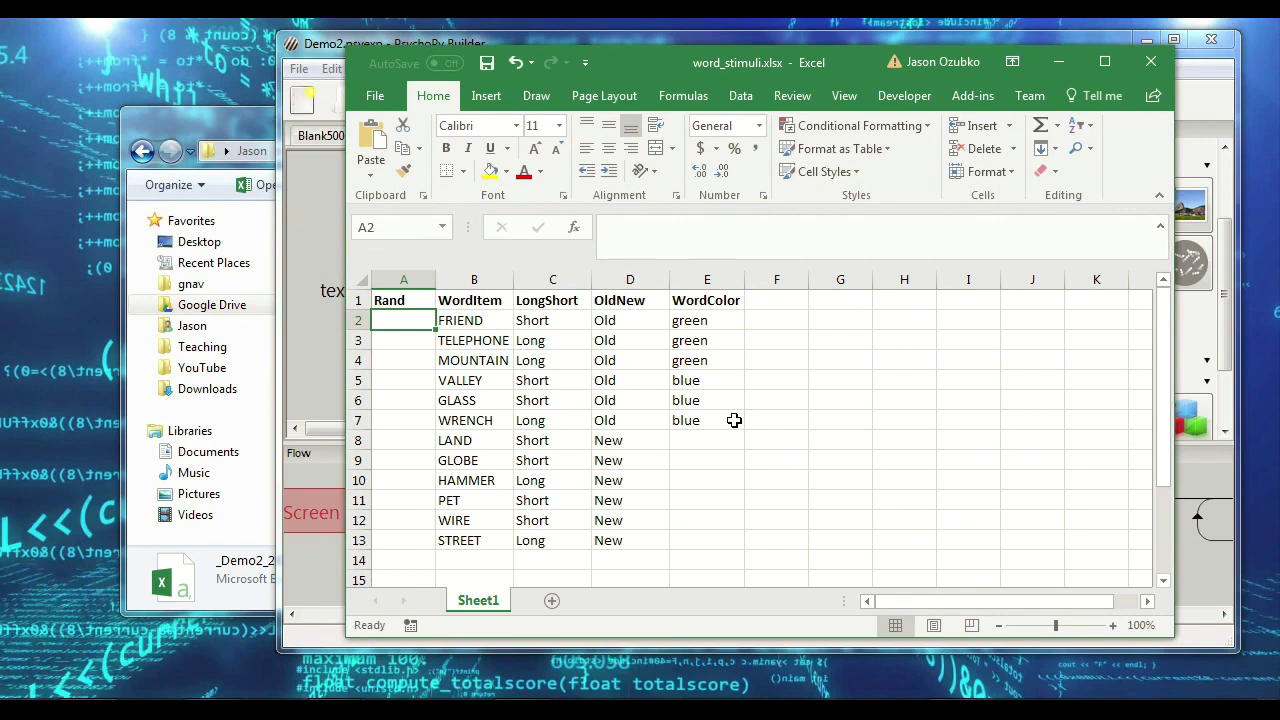
Step: Enter the formula =rand() in cell A2 under the Rand header
text(=rand)
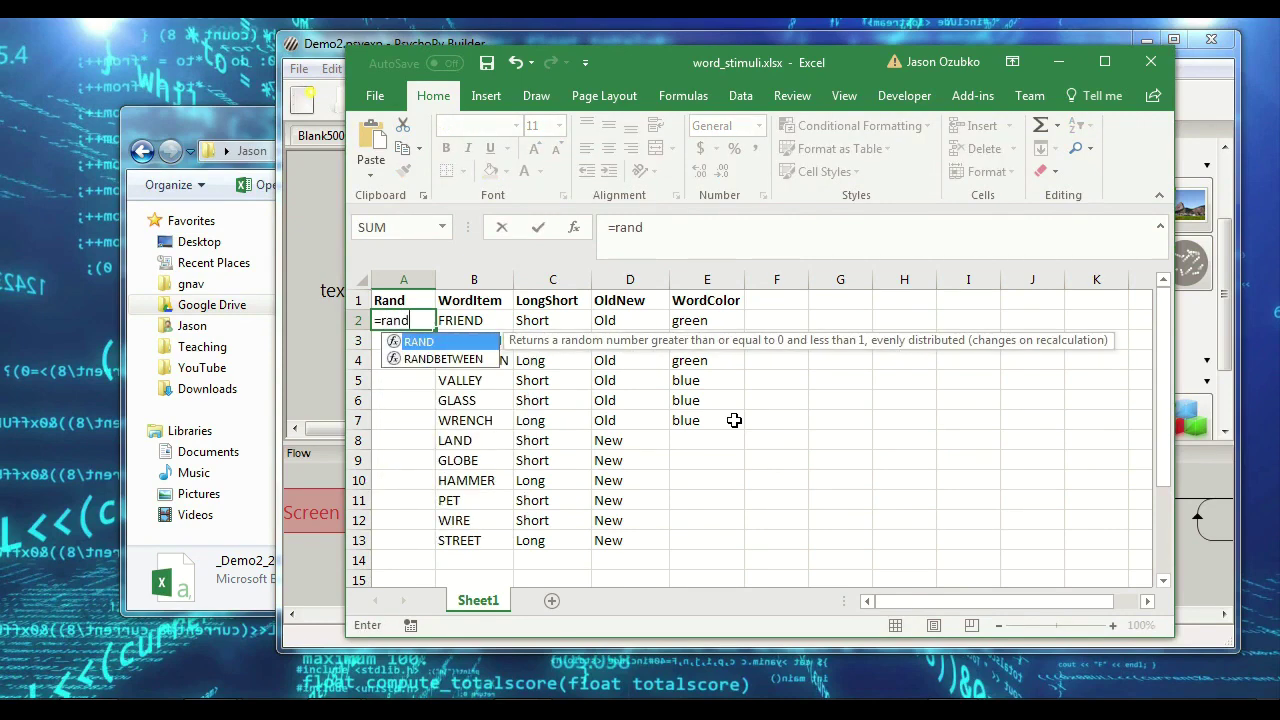
text(())
key(Return)
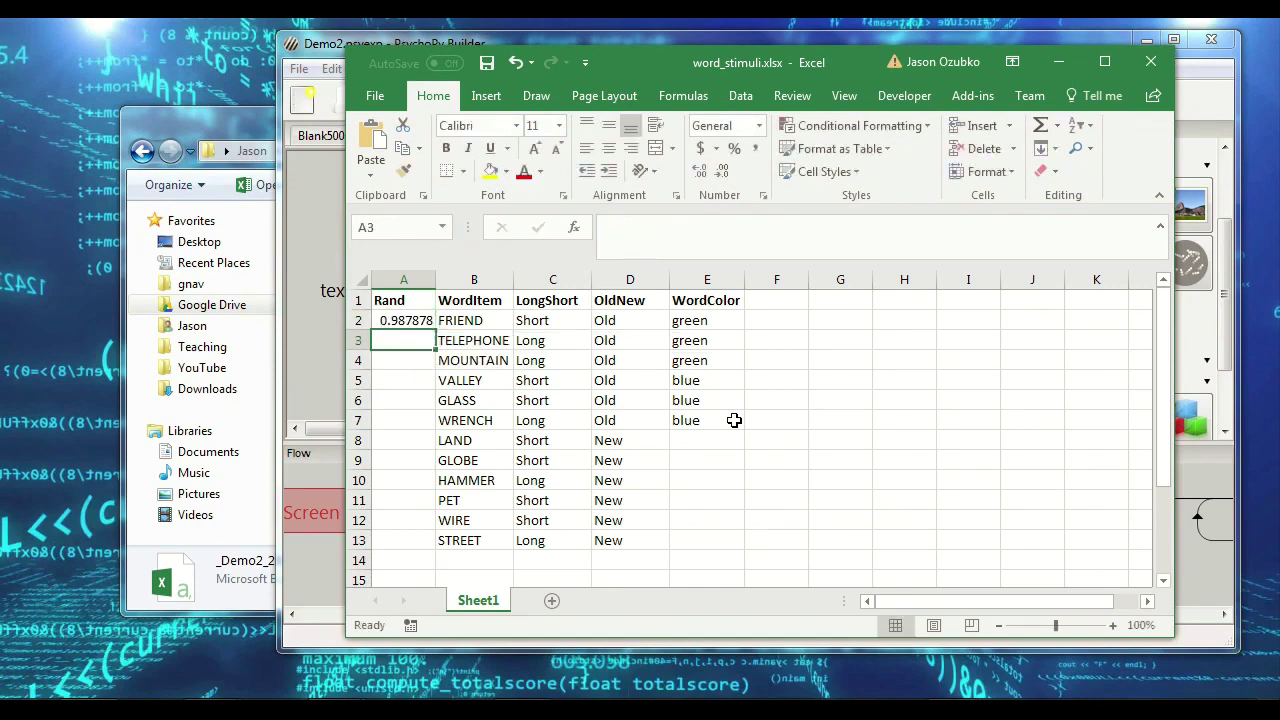
Step: Copy the random-number formula from A2 to cells A3 through A13 so every word has one
key(Up)
key(ctrl+c)
key(Down)
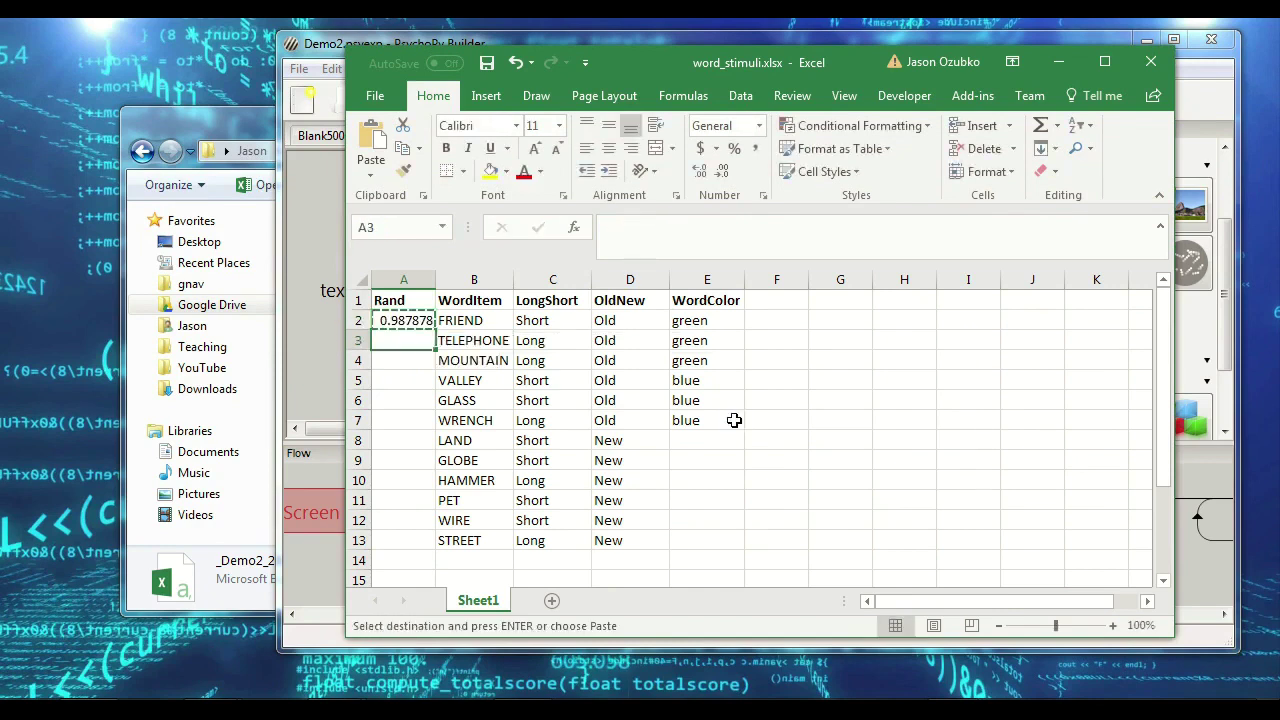
key(shift+Down)
key(shift+Down)
key(shift+Down)
key(shift+Down)
key(shift+Down)
key(shift+Down)
key(shift+Down)
key(shift+Down)
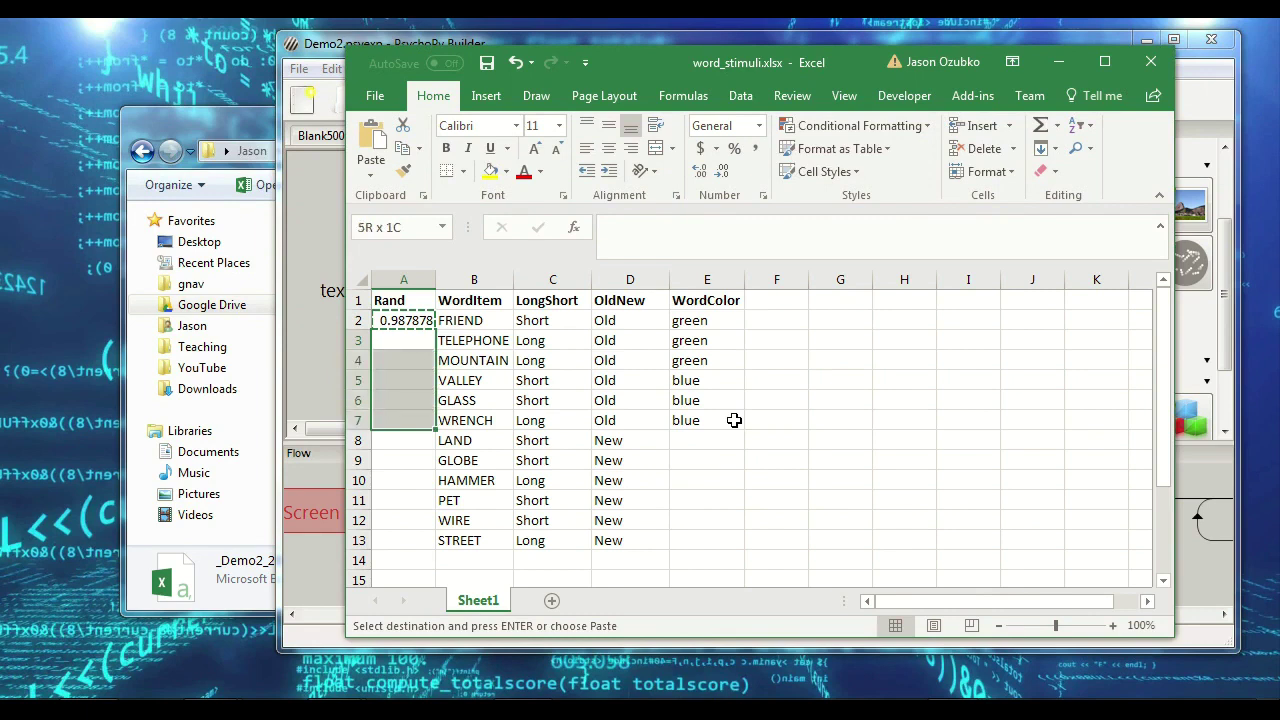
key(shift+Down)
key(shift+Down)
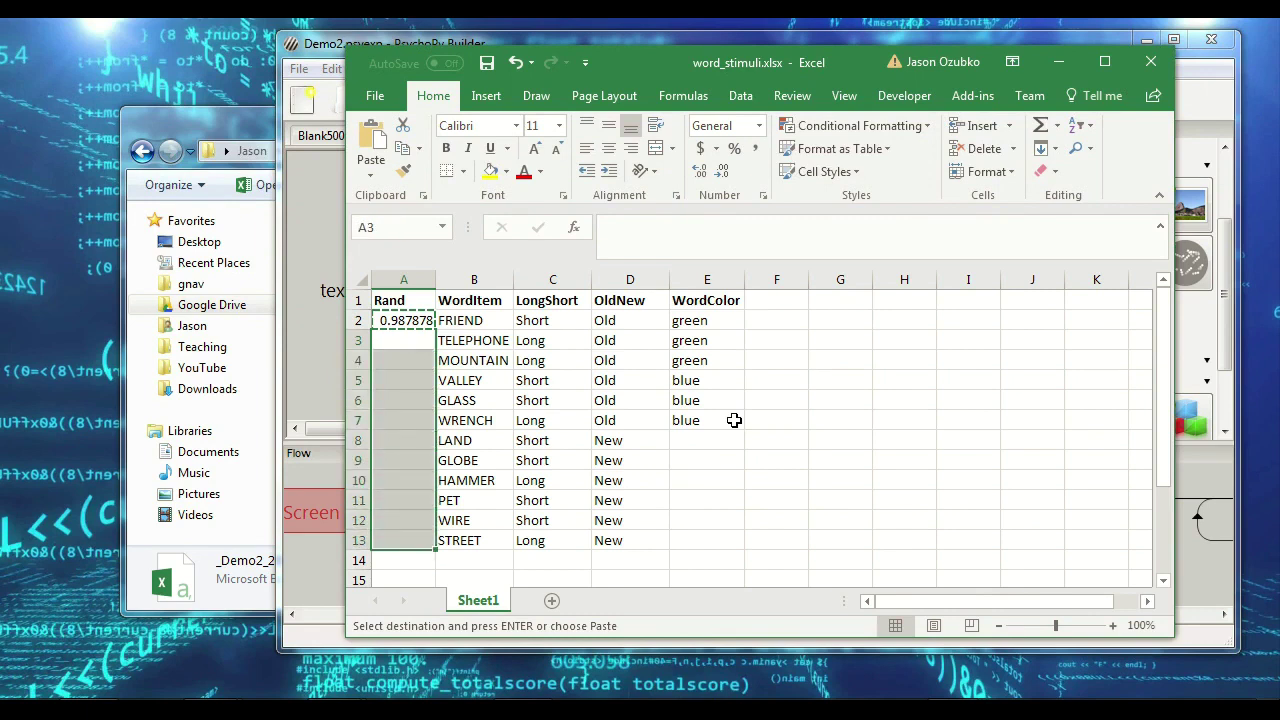
key(ctrl+v)
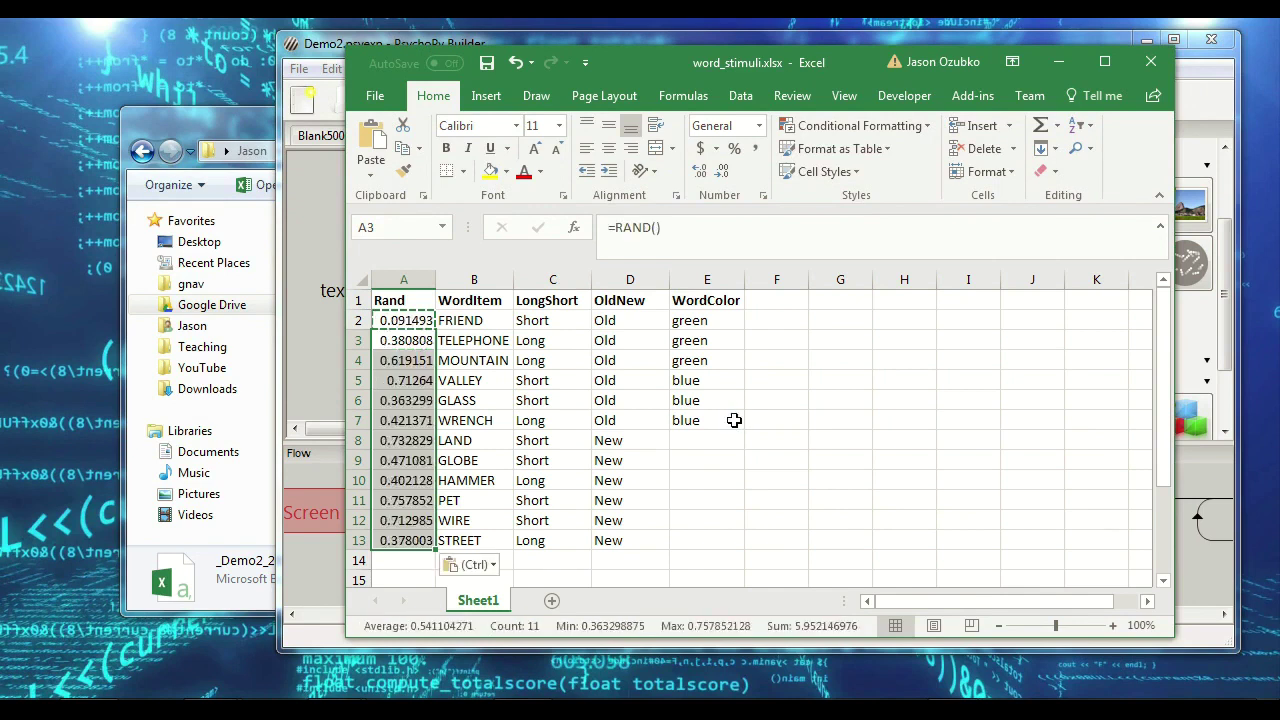
Step: Recalculate the worksheet repeatedly from an empty cell to examine how the random numbers in the Rand column regenerate
click(699, 495)
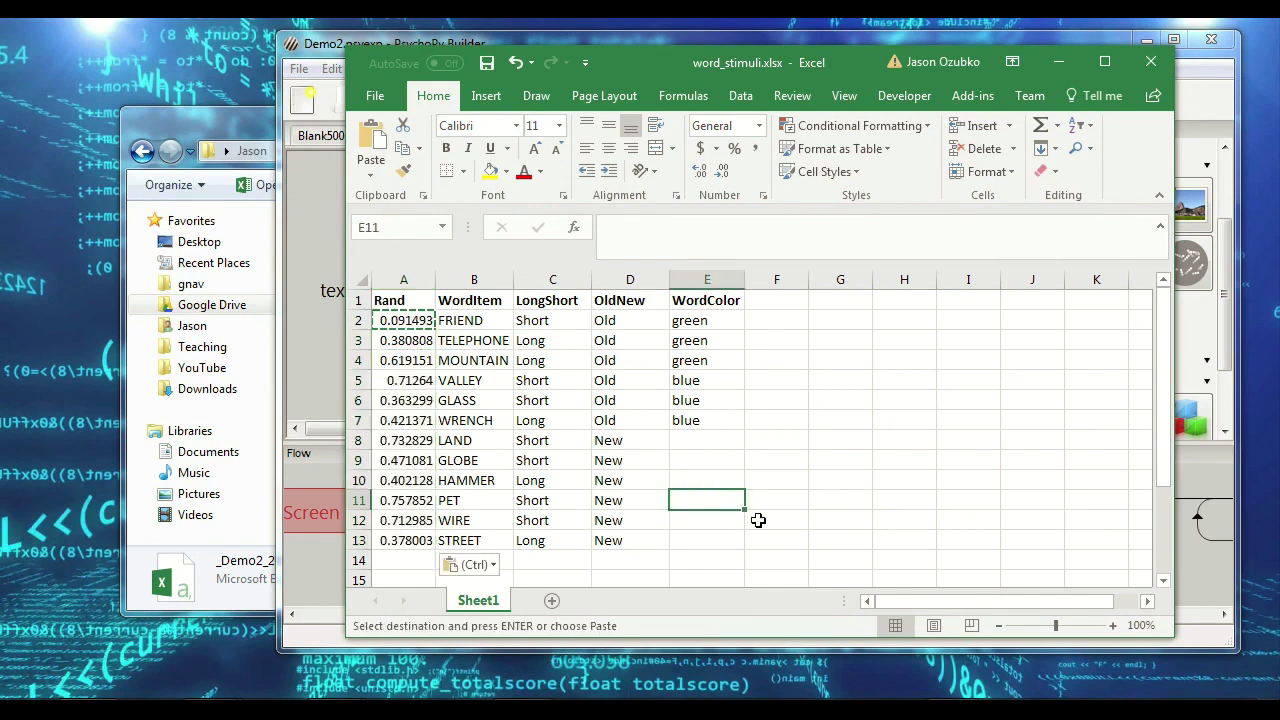
click(830, 479)
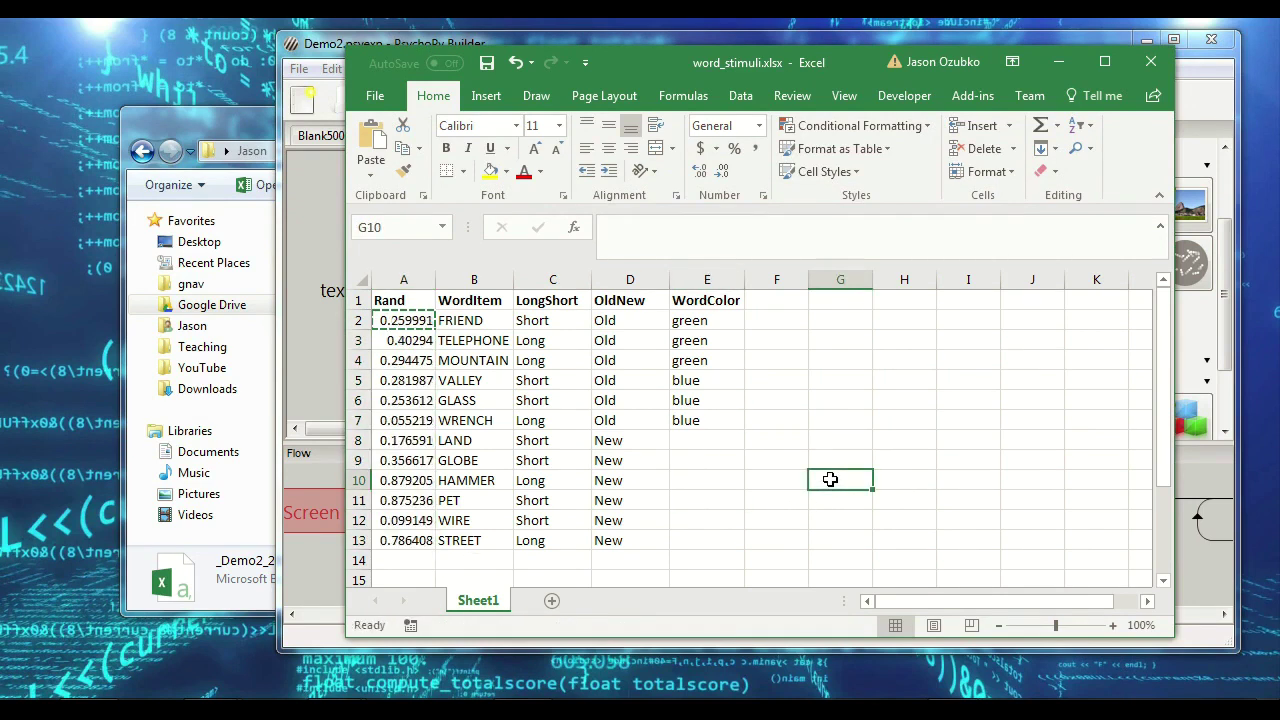
click(920, 322)
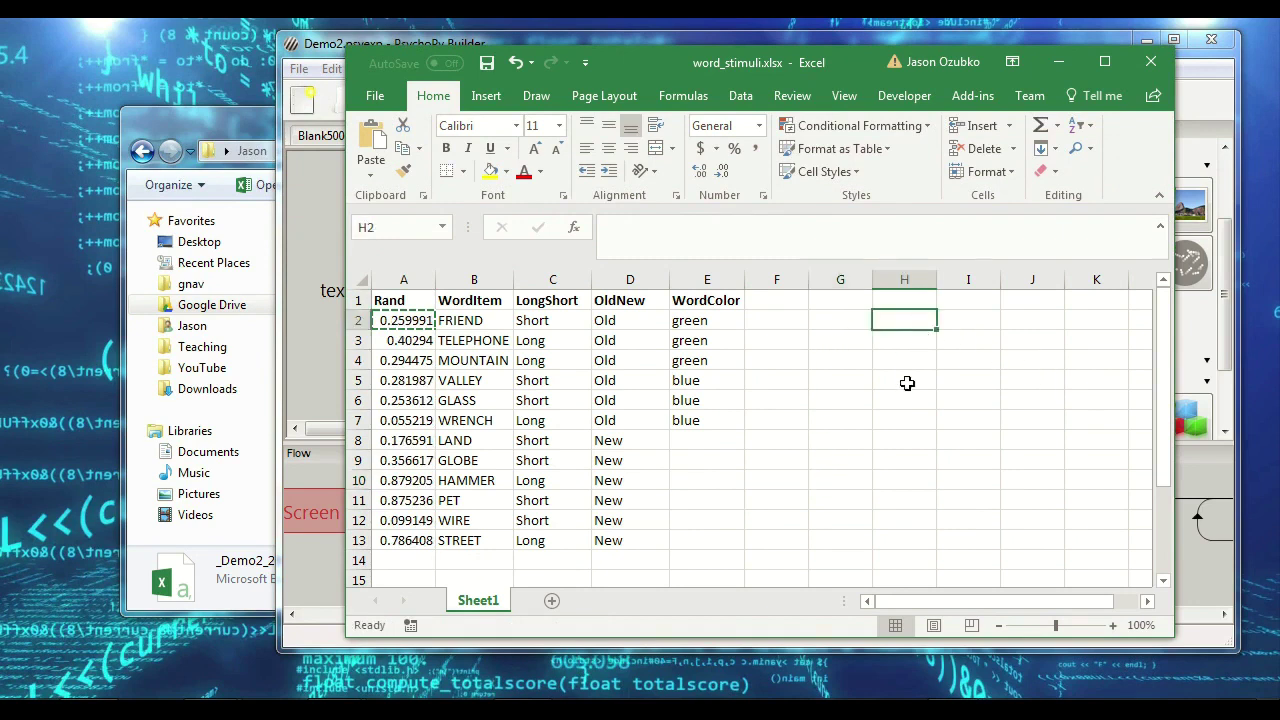
key(Return)
key(Return)
key(Return)
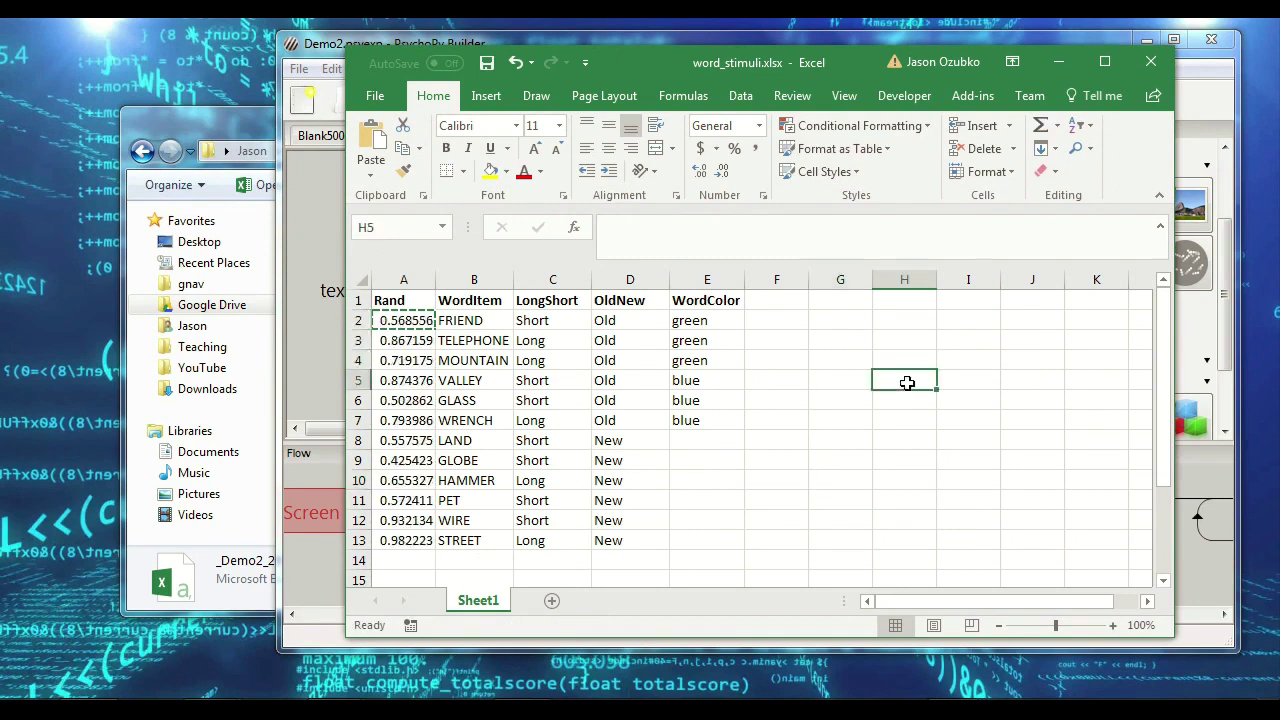
key(F9)
key(F9)
key(F9)
key(F9)
key(Return)
key(Return)
key(Return)
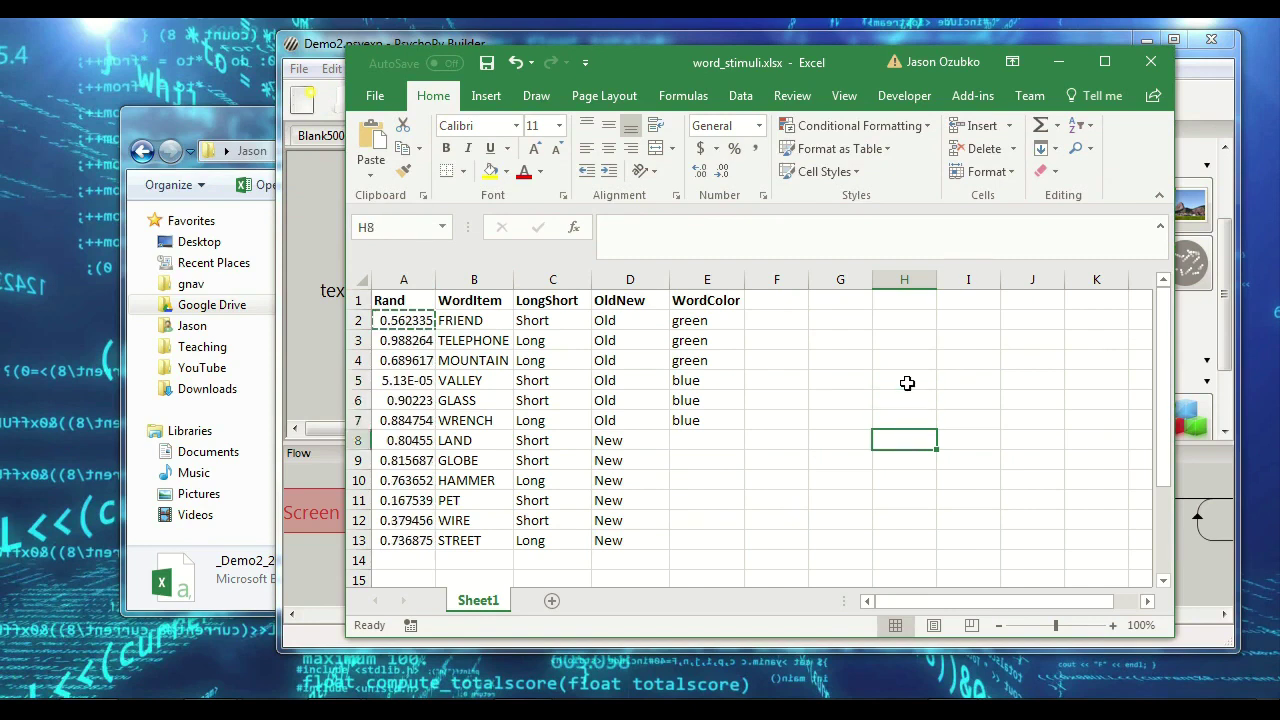
click(869, 338)
key(F9)
key(F9)
key(F9)
key(F9)
key(F9)
key(F9)
key(F9)
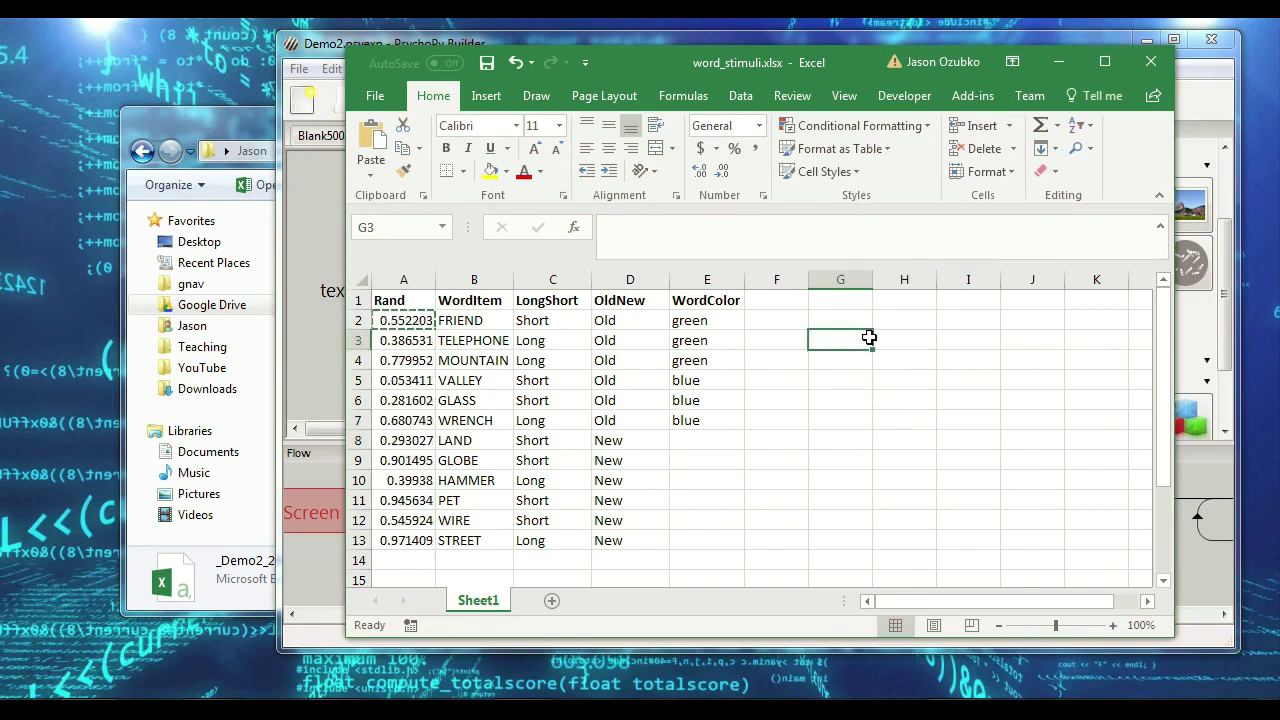
key(F9)
key(F9)
key(F9)
key(F9)
key(F9)
key(F9)
key(F9)
key(F9)
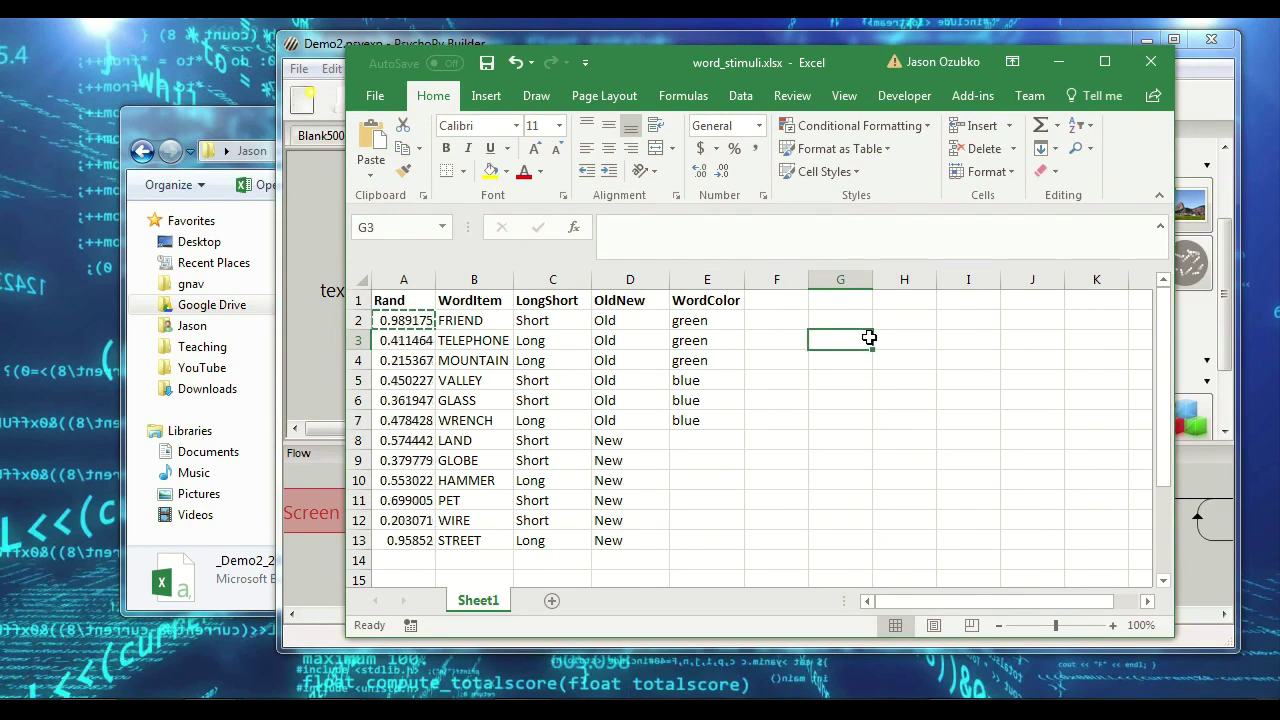
key(F9)
key(F9)
key(F9)
key(F9)
key(F9)
key(F9)
key(F9)
key(F9)
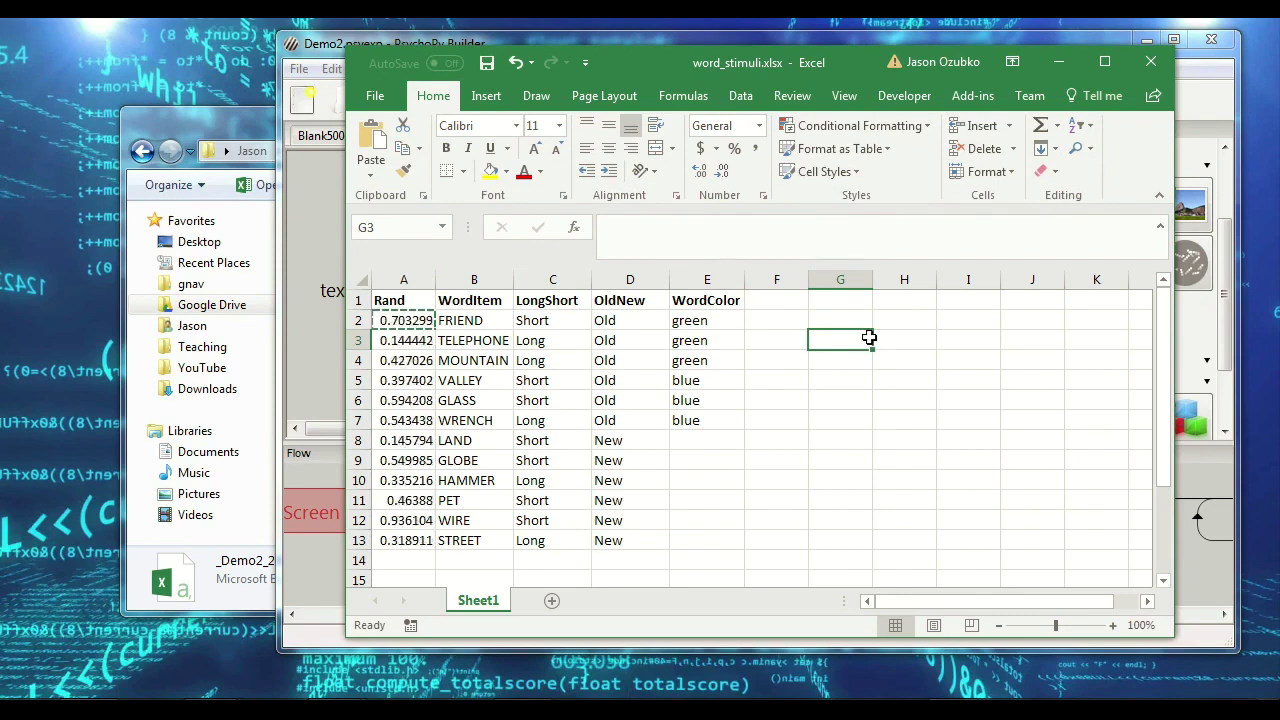
key(F9)
key(F9)
key(F9)
key(F9)
key(F9)
key(F9)
key(F9)
key(F9)
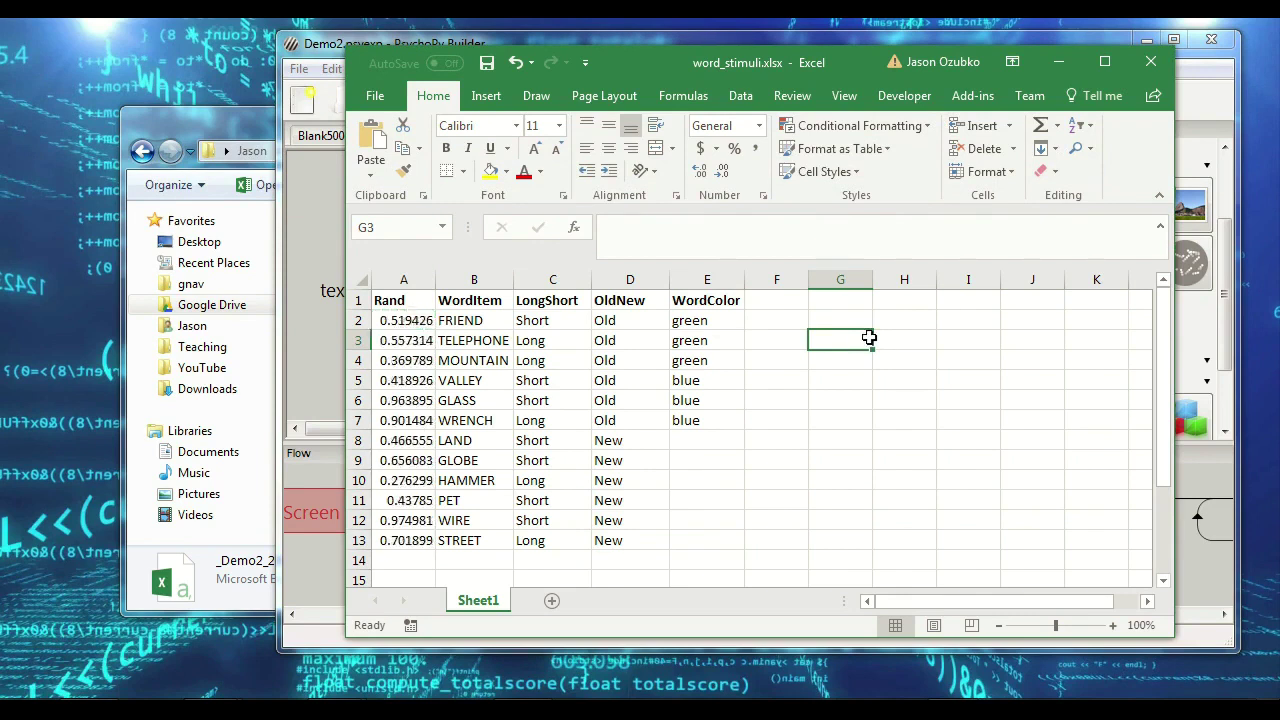
Step: Examine the words in the WordItem column against their OldNew and WordColor assignments
click(460, 340)
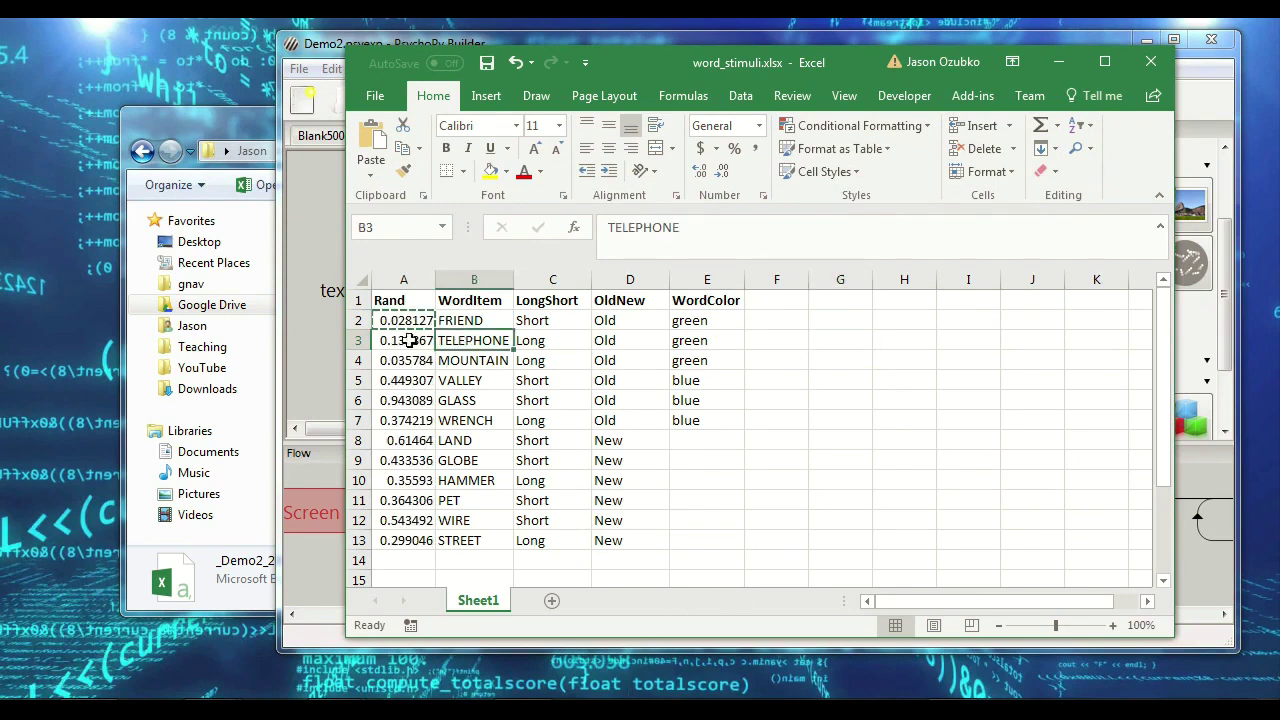
click(466, 361)
click(484, 400)
click(490, 460)
click(470, 518)
click(475, 540)
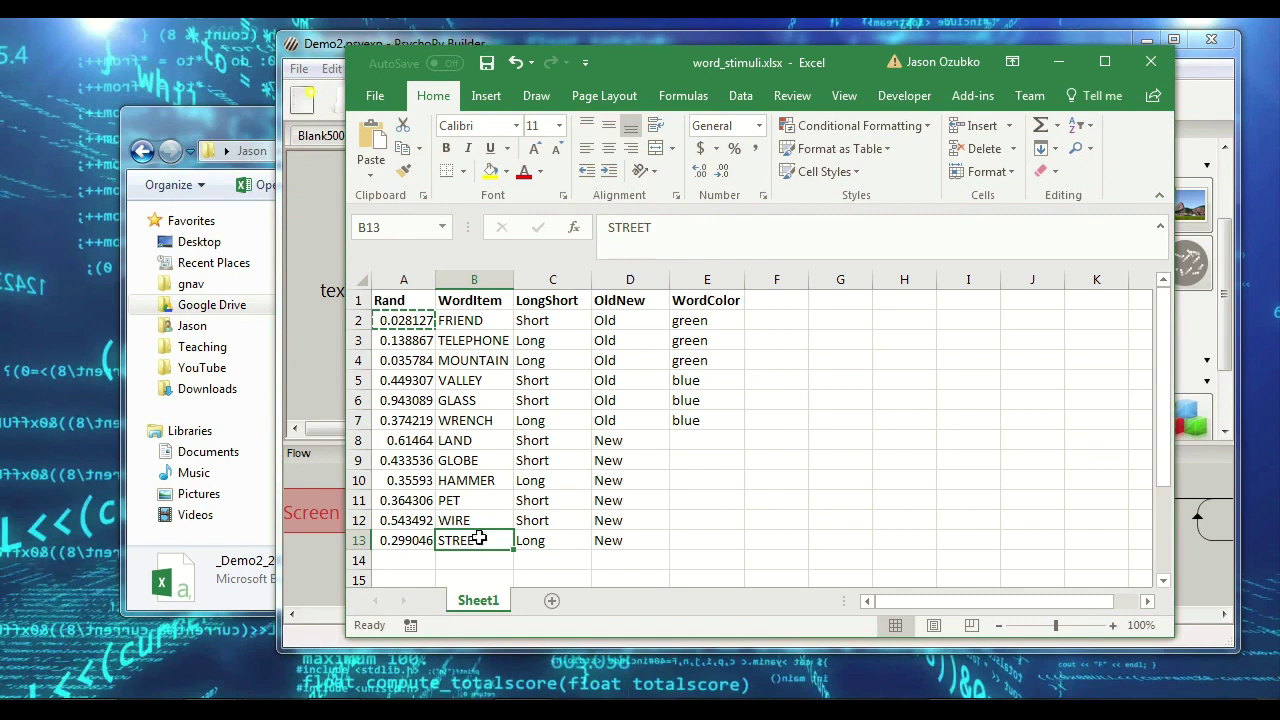
drag(472, 271, 410, 278)
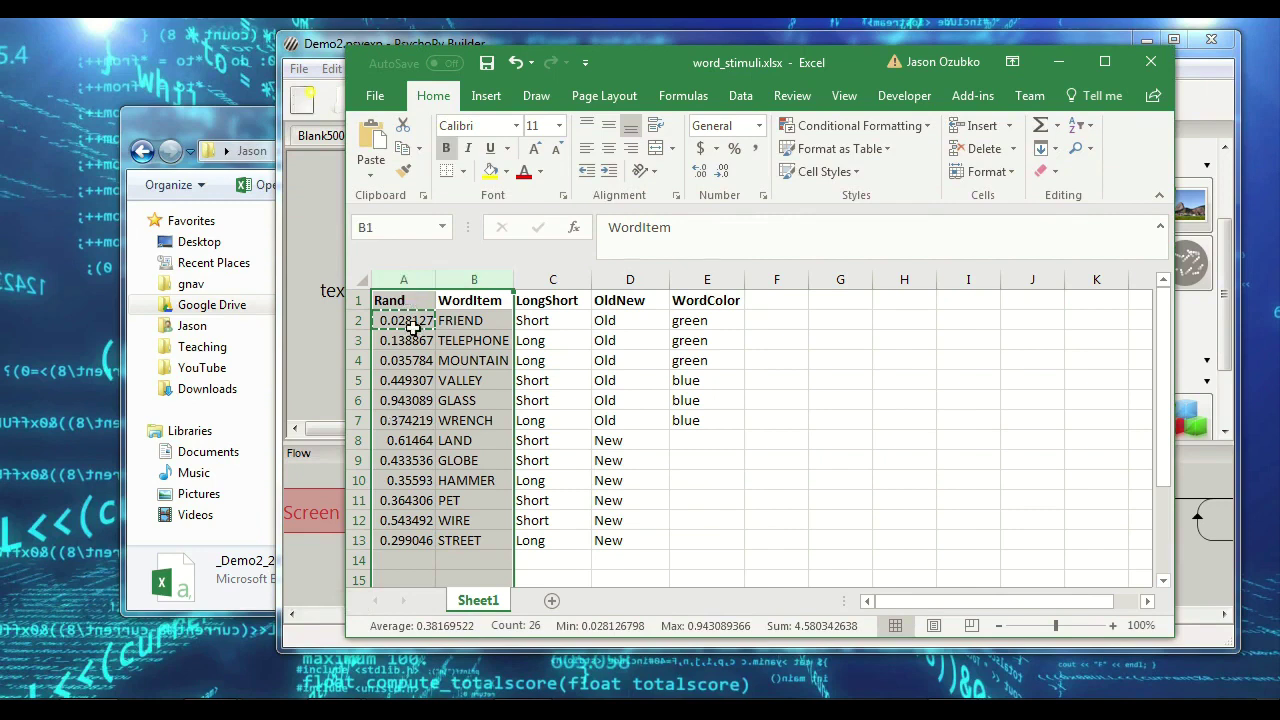
drag(460, 322, 471, 540)
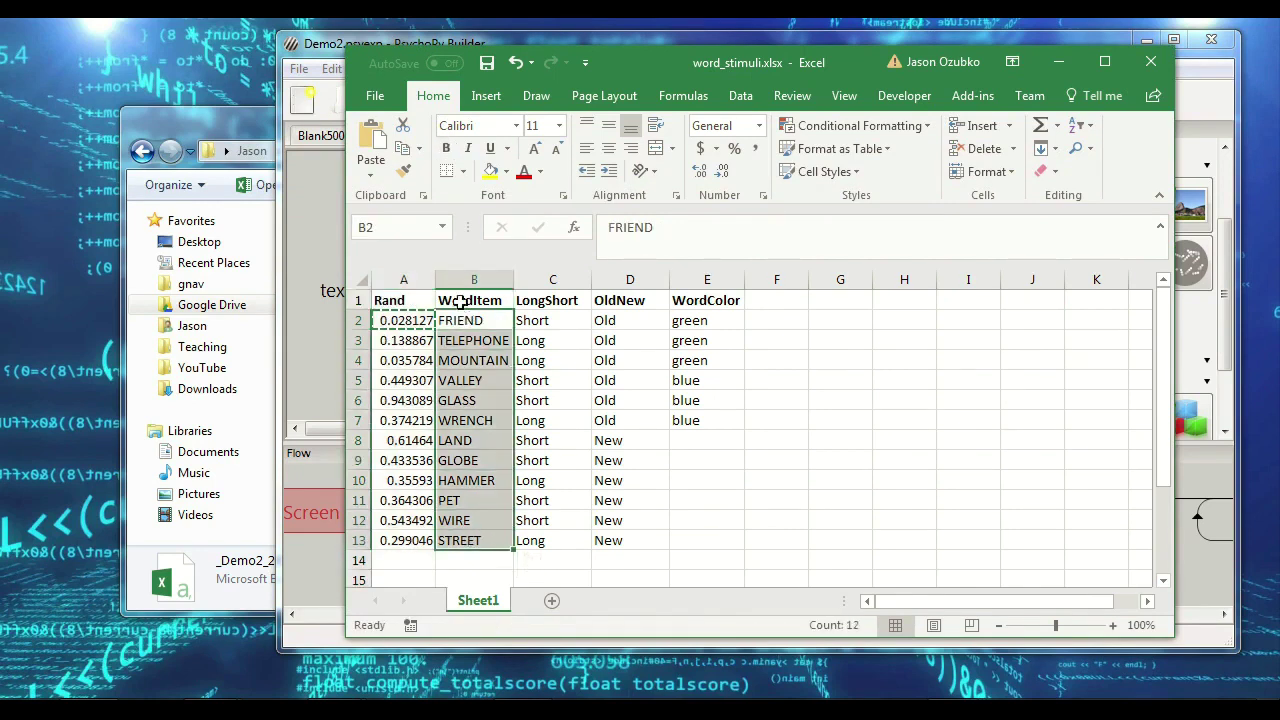
drag(597, 318, 607, 418)
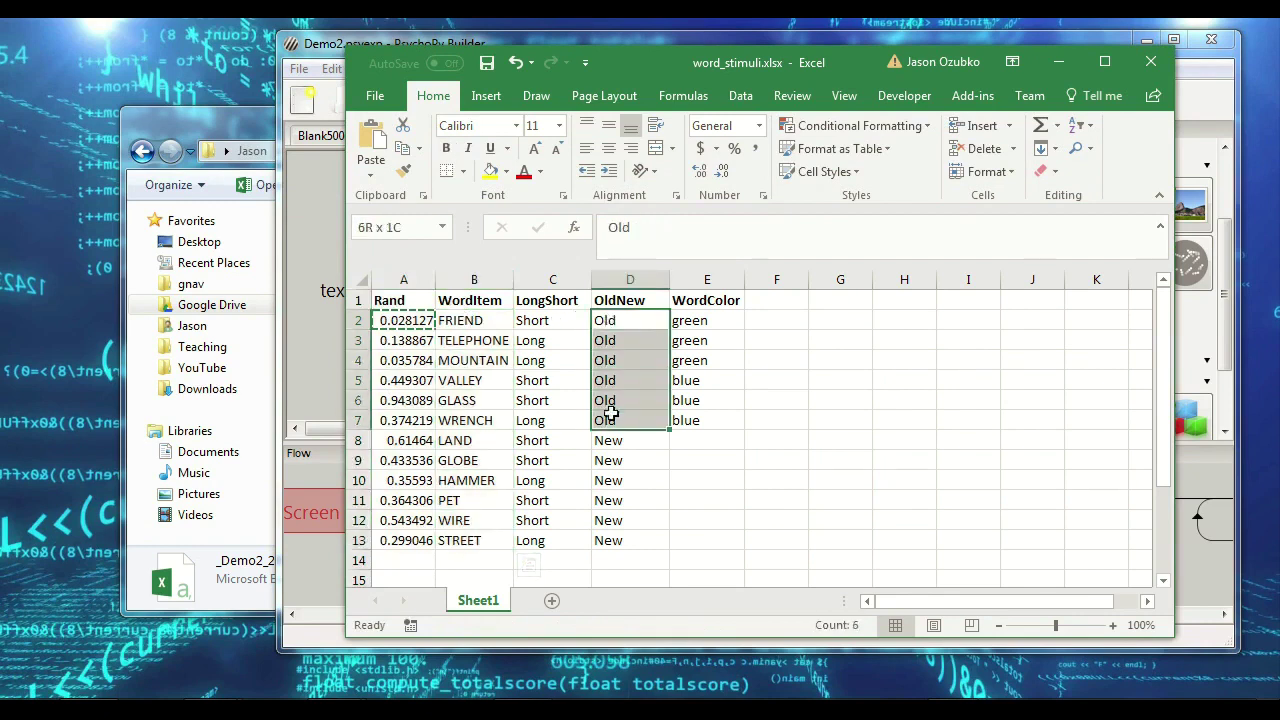
drag(689, 326, 694, 421)
drag(623, 457, 617, 521)
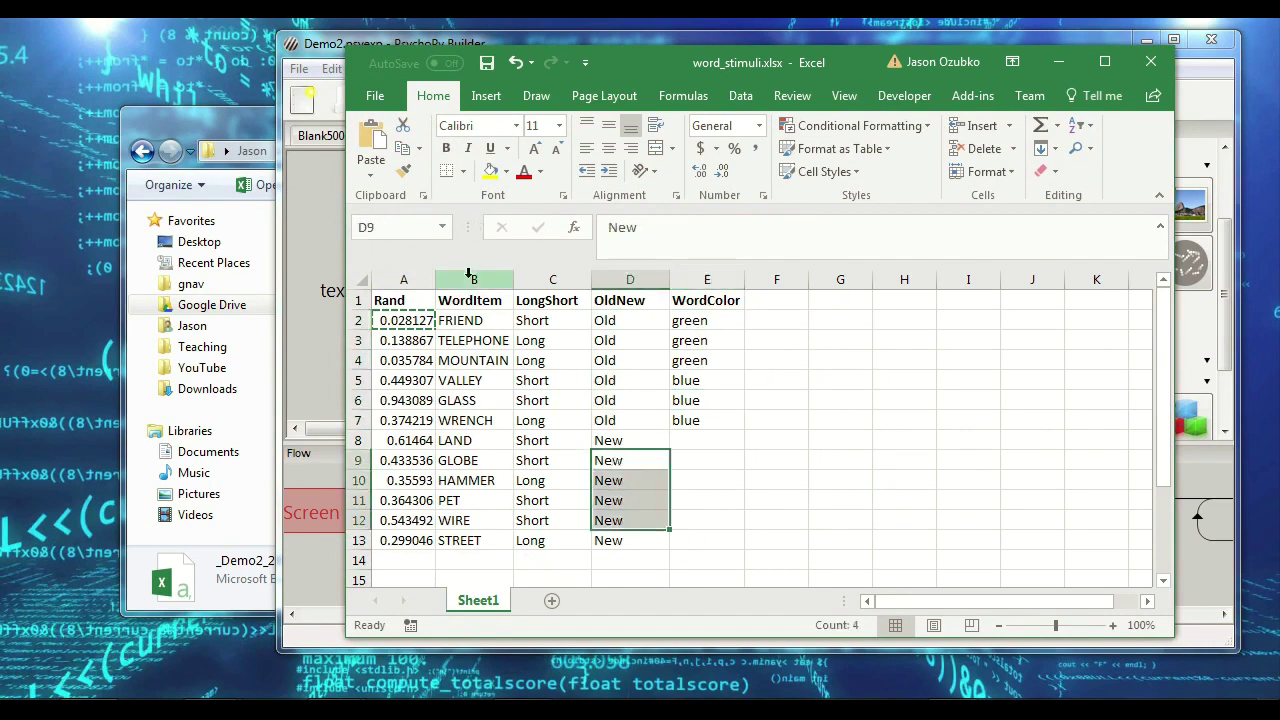
Step: Sort only the Rand and WordItem columns from A to Z by WordItem, treating the first row as headers
drag(474, 279, 401, 279)
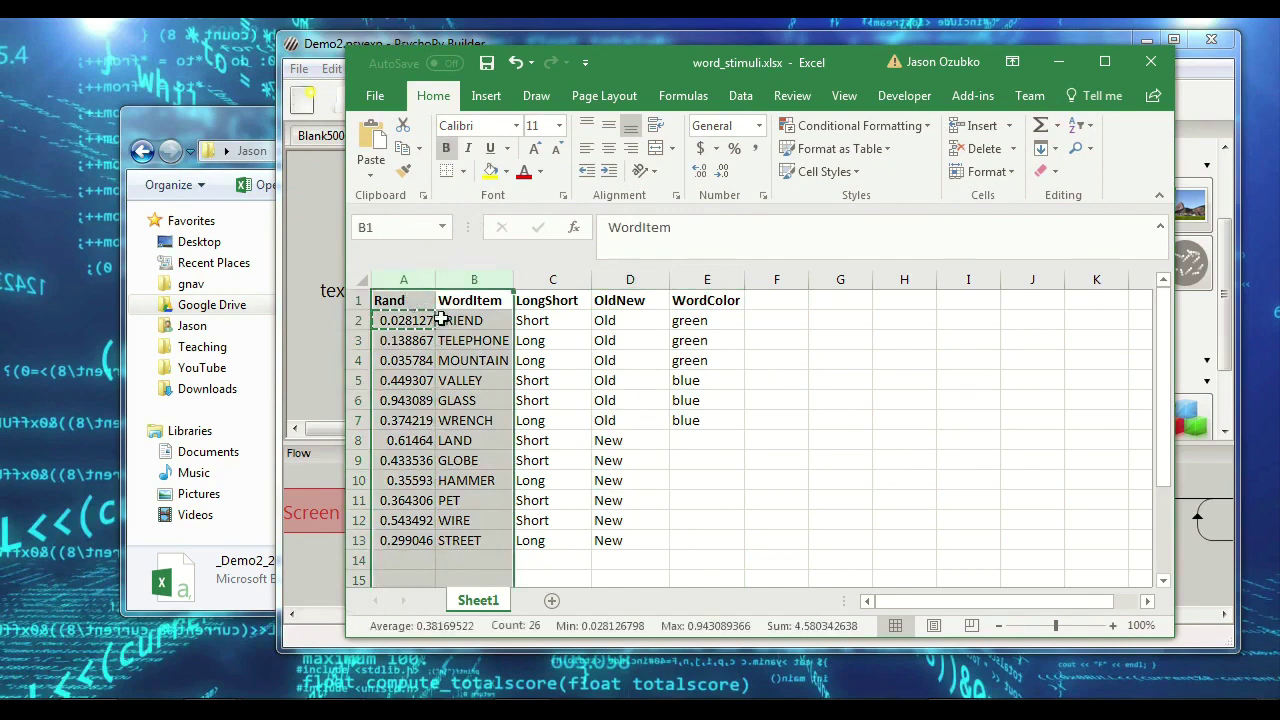
click(753, 103)
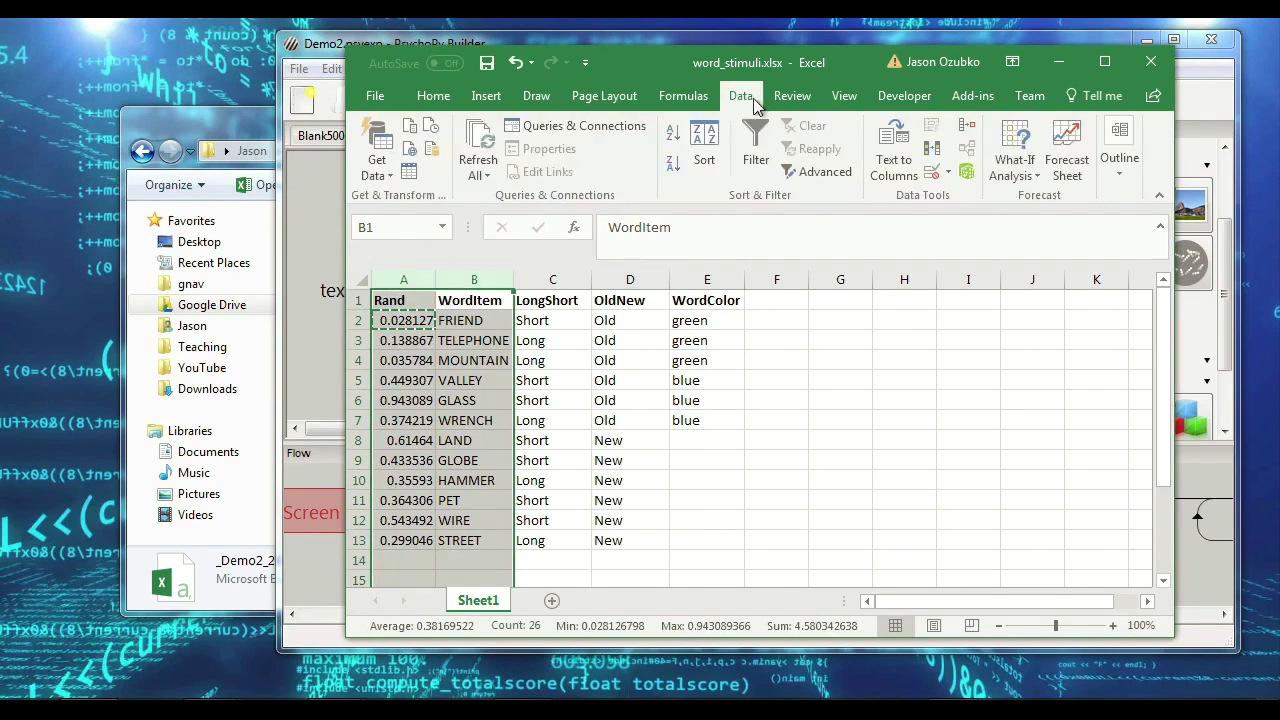
click(673, 132)
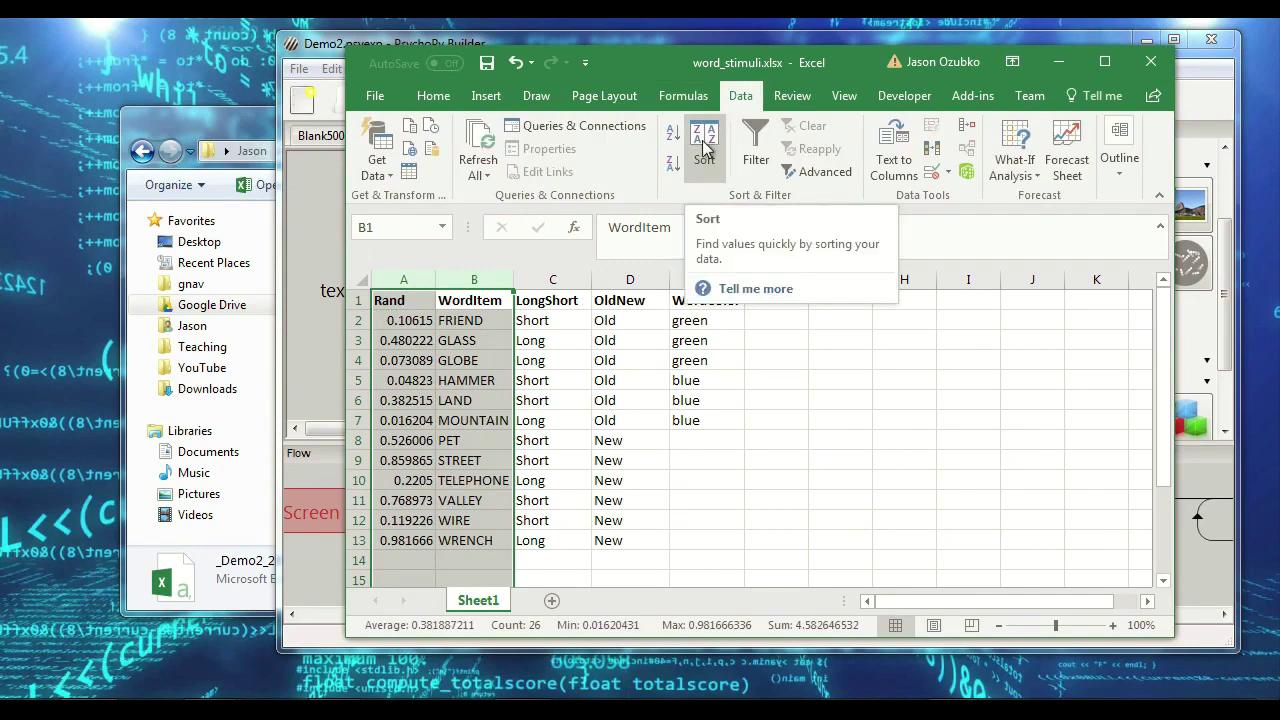
click(704, 146)
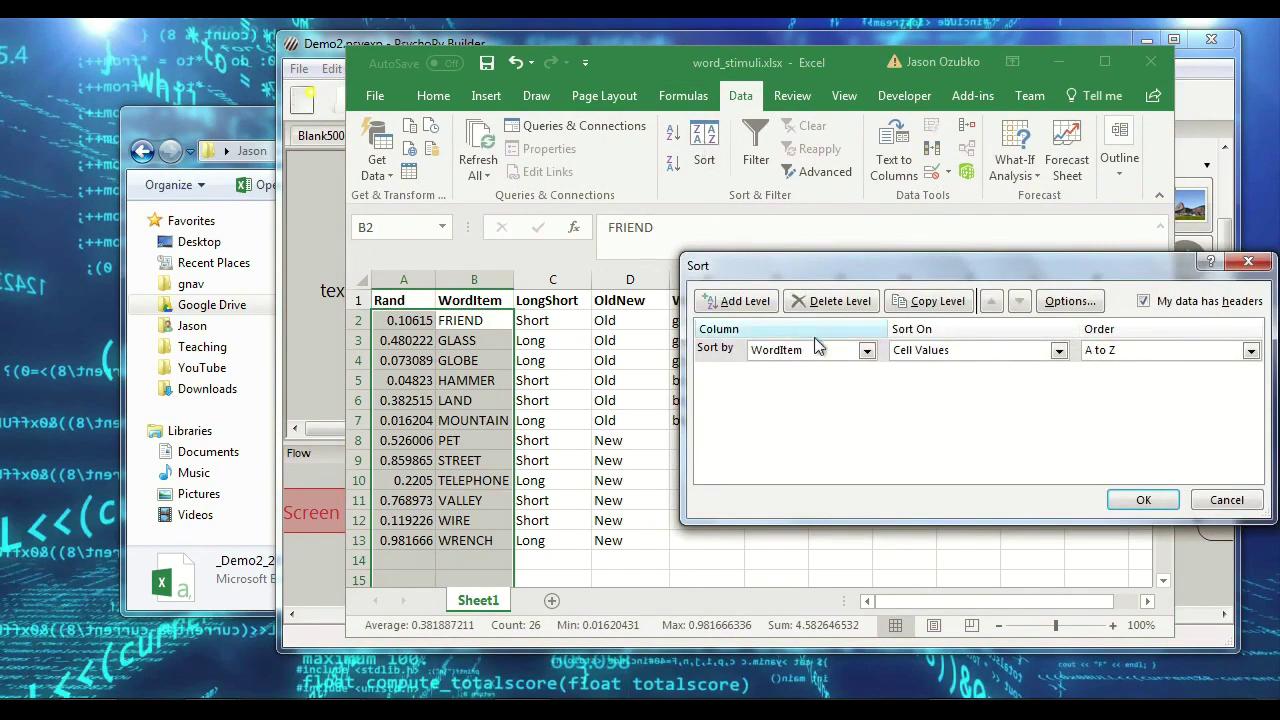
click(841, 355)
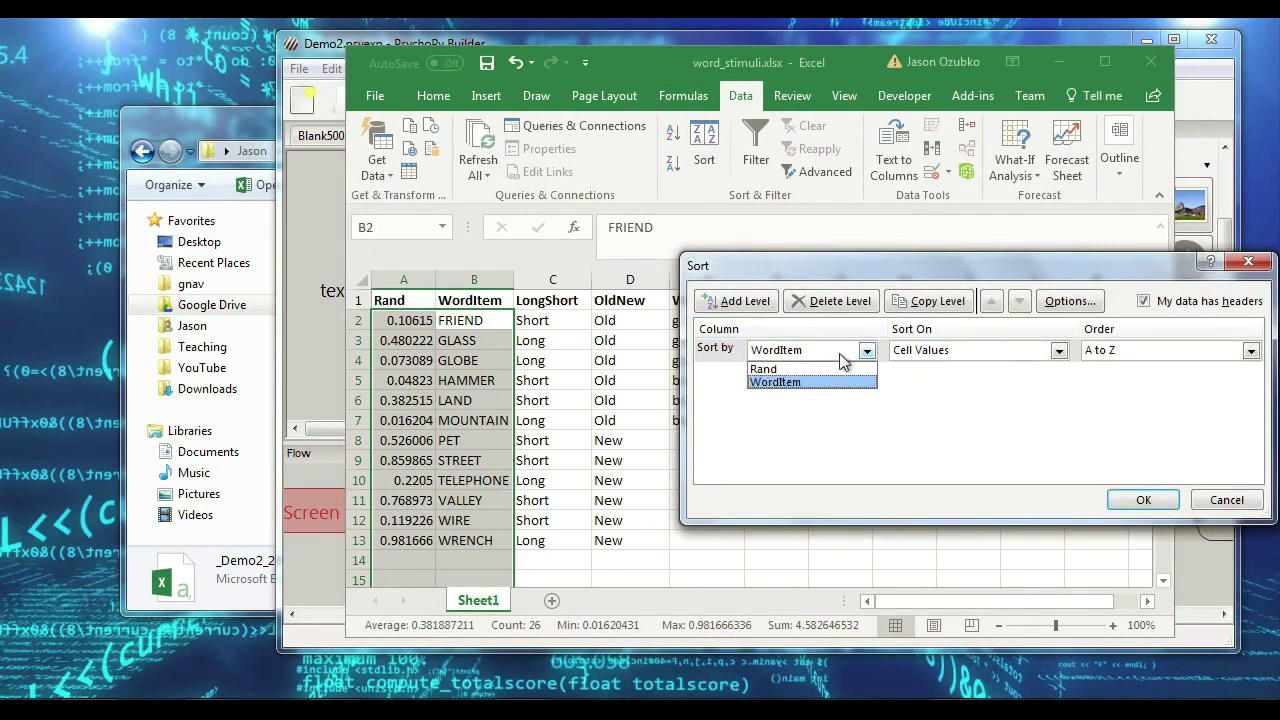
click(832, 369)
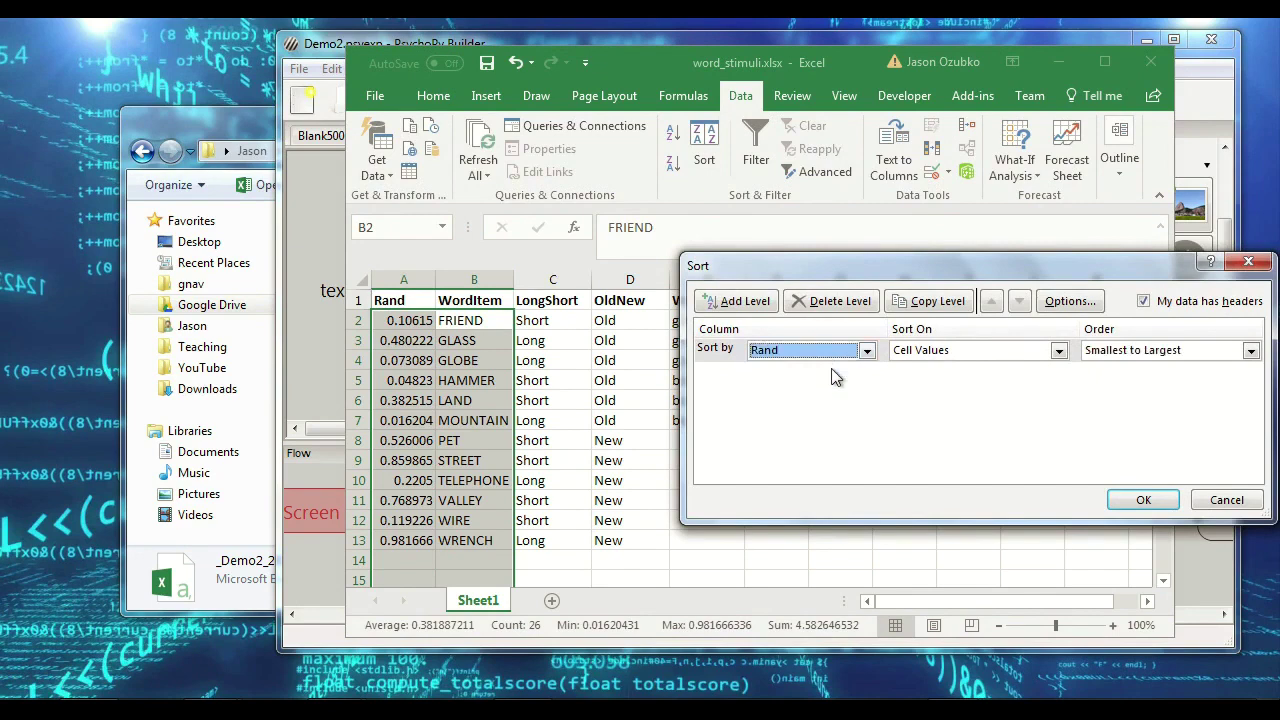
click(832, 356)
click(830, 380)
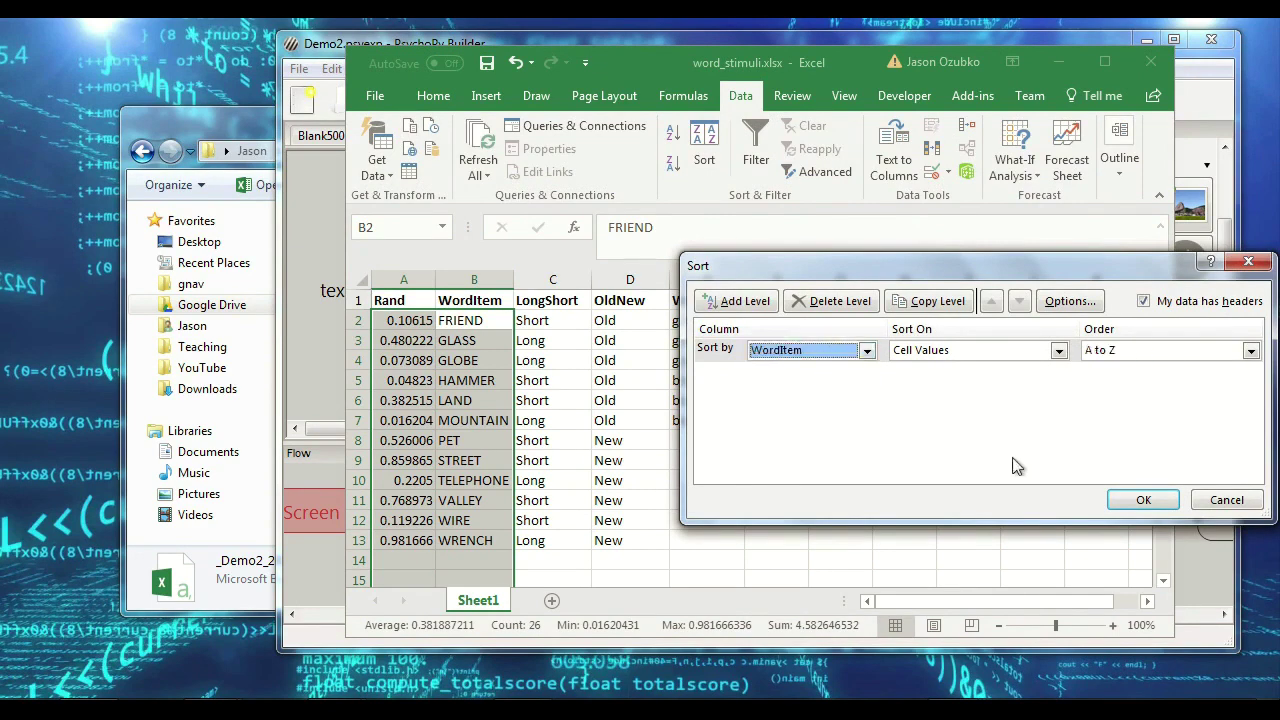
click(1143, 500)
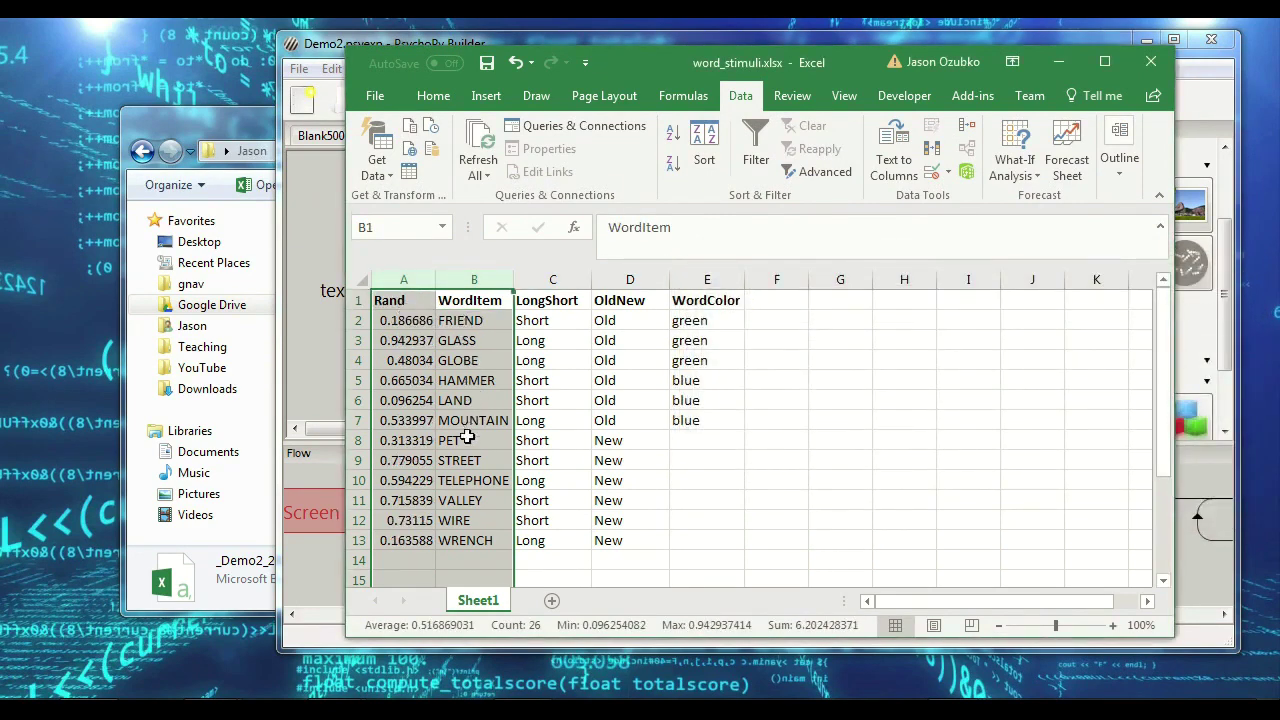
Step: Repeat the ascending sort on the selected Rand and WordItem columns several times
click(676, 136)
click(677, 137)
click(676, 136)
click(676, 136)
click(676, 136)
click(676, 136)
Step: Shuffle the words by sorting the selected Rand and WordItem columns by Rand cell values, smallest to largest
click(704, 150)
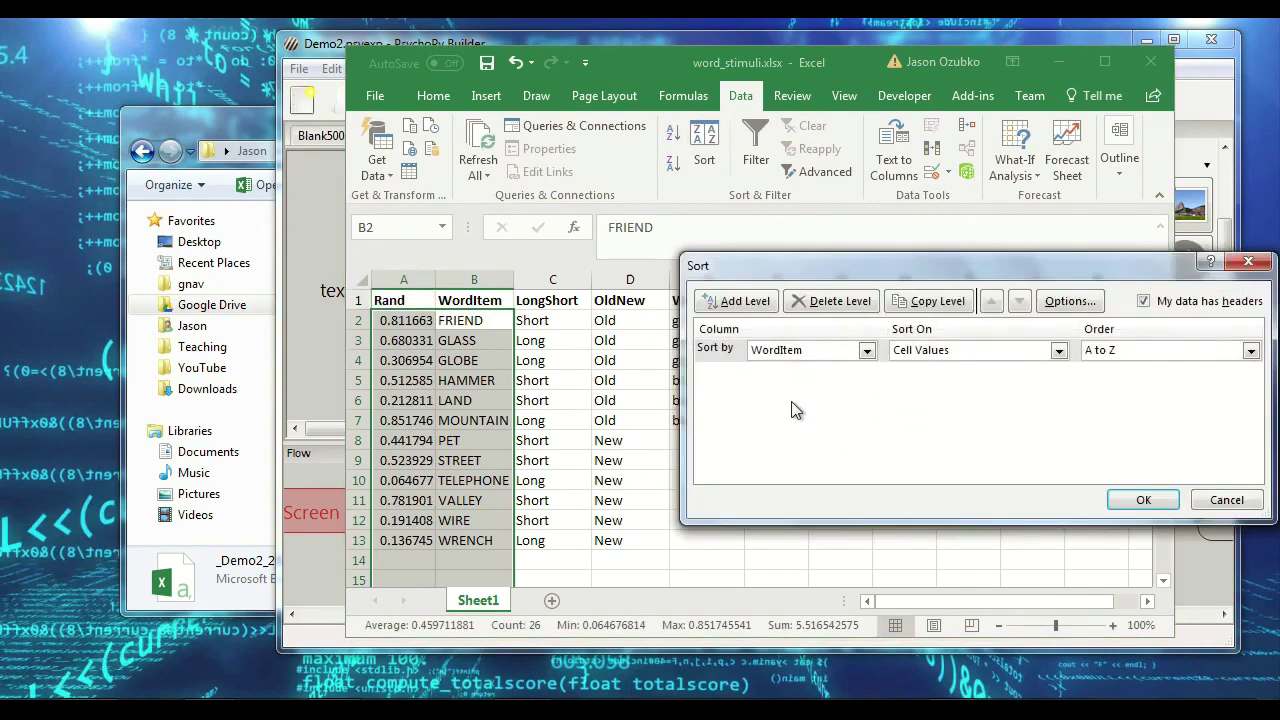
click(857, 351)
click(815, 370)
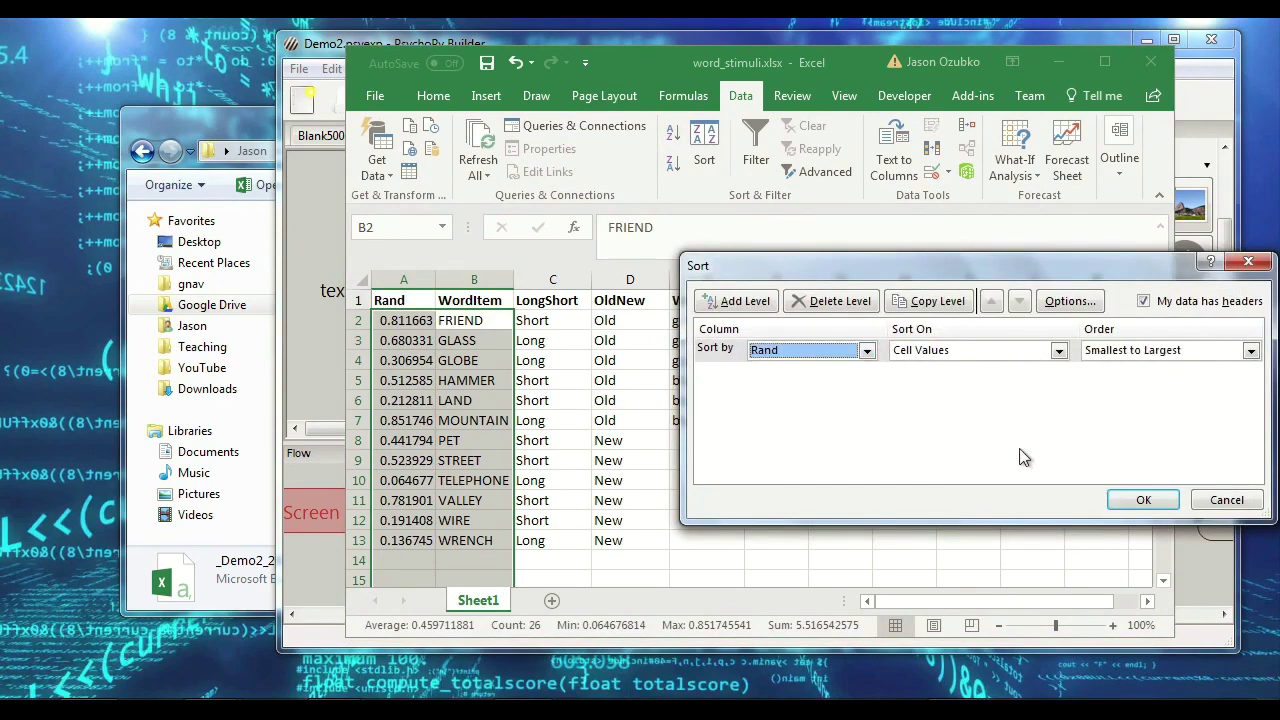
click(1130, 365)
click(1133, 366)
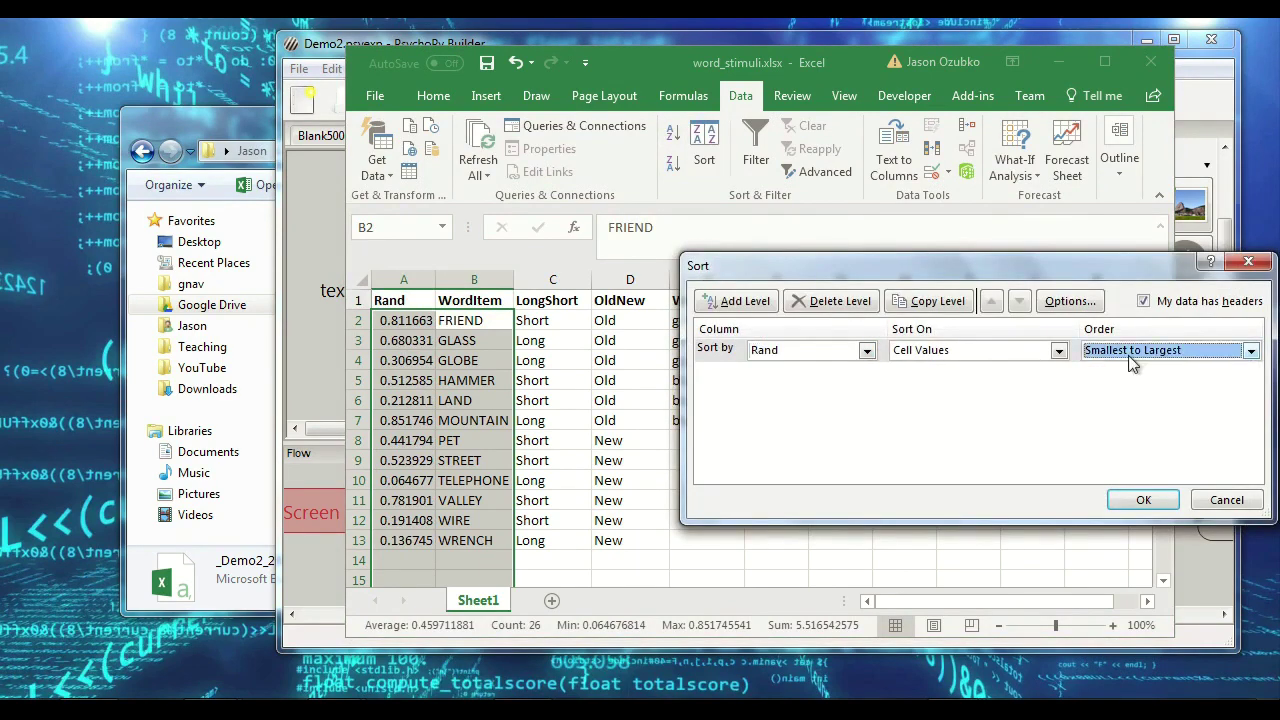
click(1143, 500)
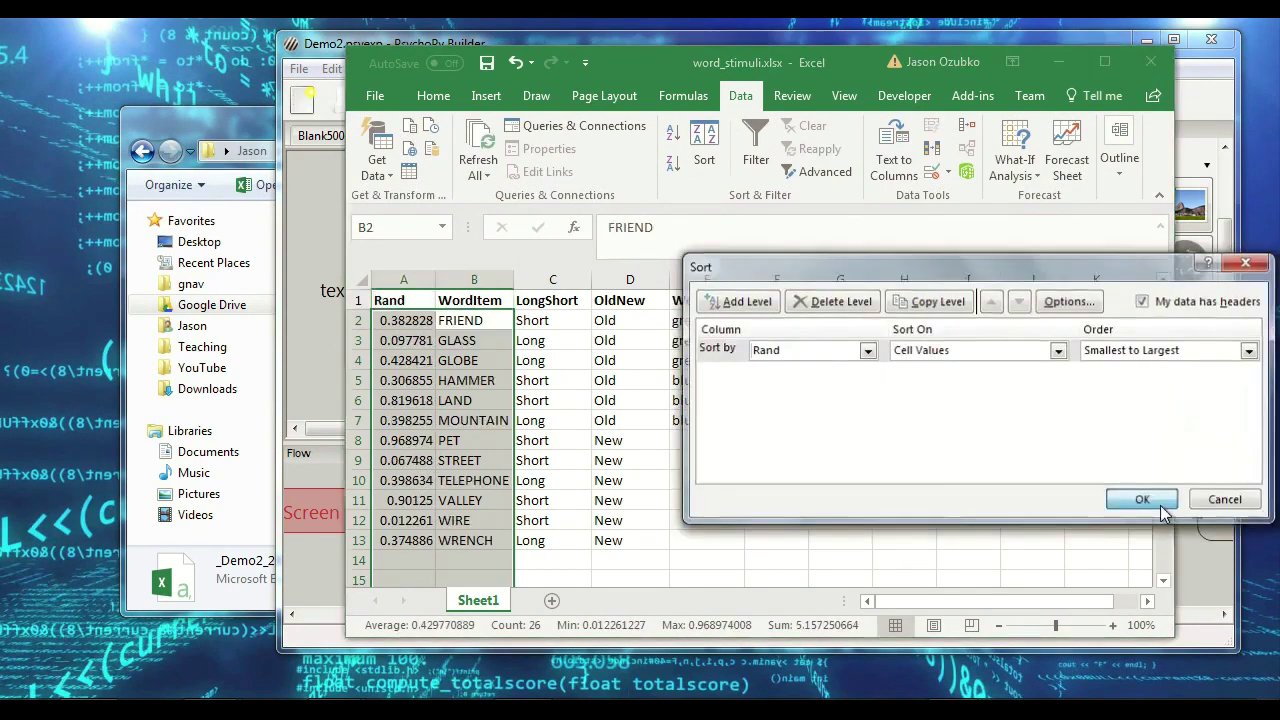
click(1141, 497)
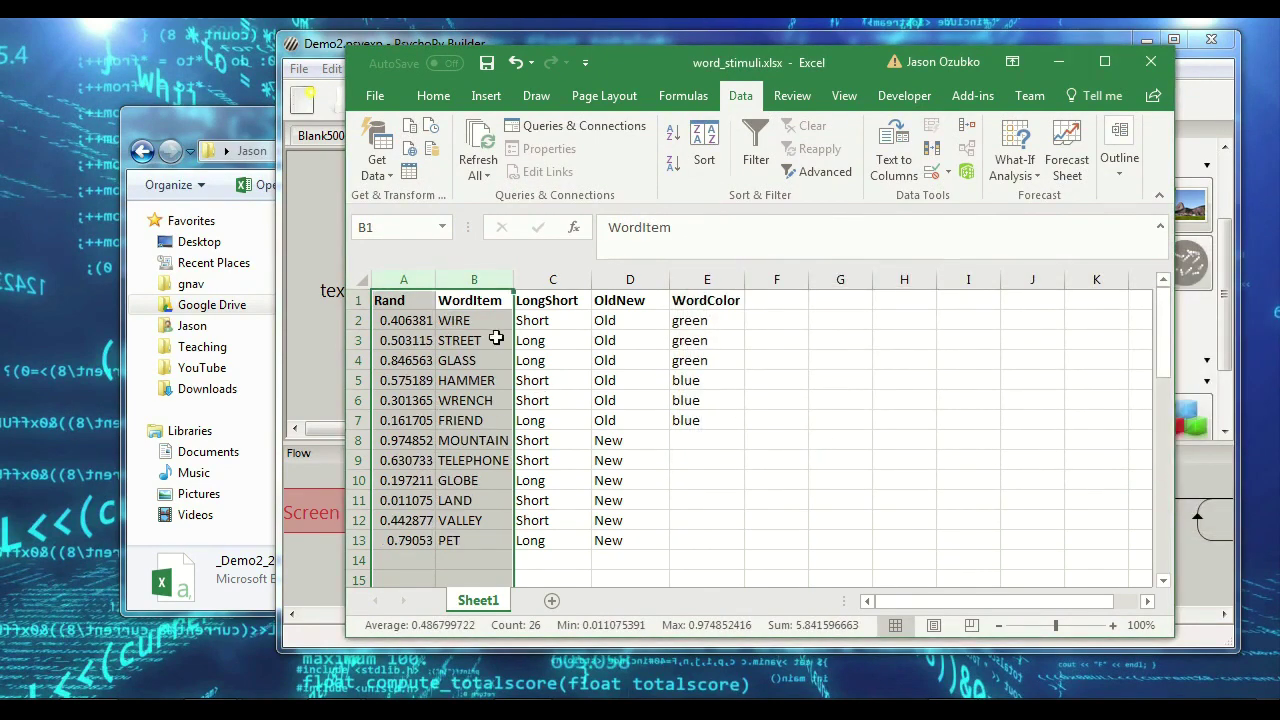
Step: Examine which shuffled words fall into the old green, old blue and new groups
drag(464, 318, 686, 363)
drag(464, 380, 674, 423)
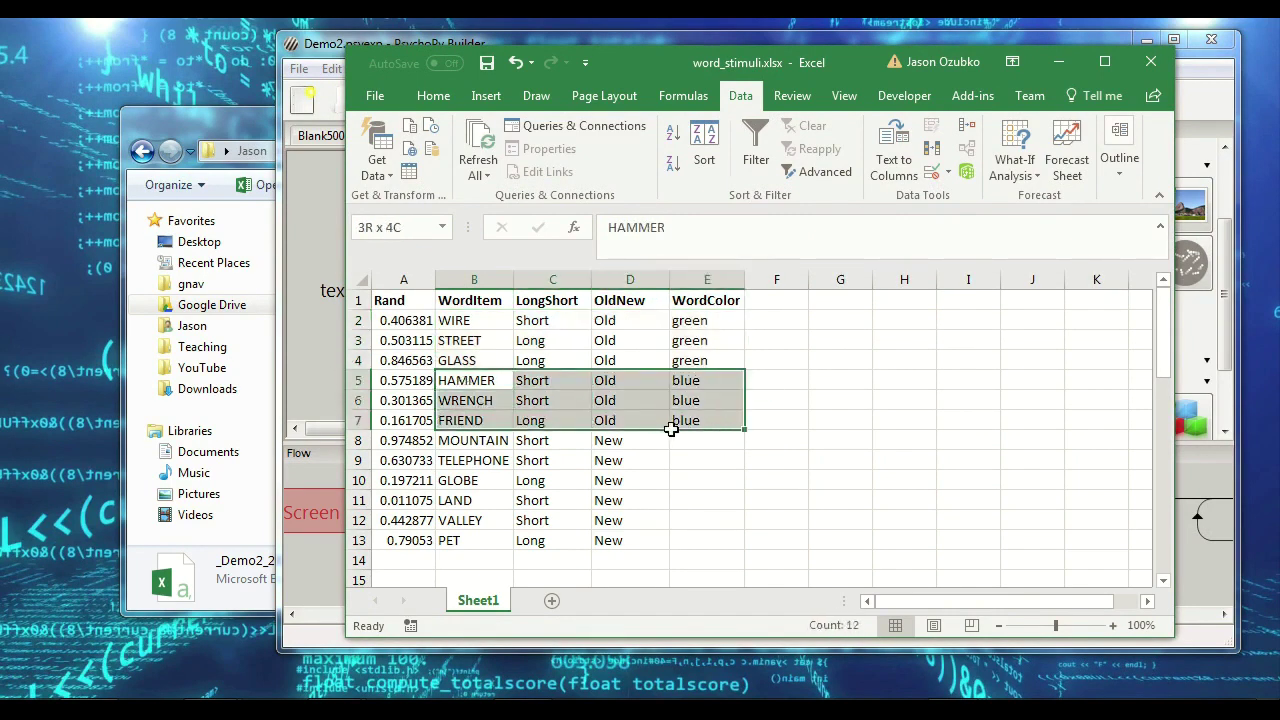
click(477, 441)
drag(477, 441, 464, 540)
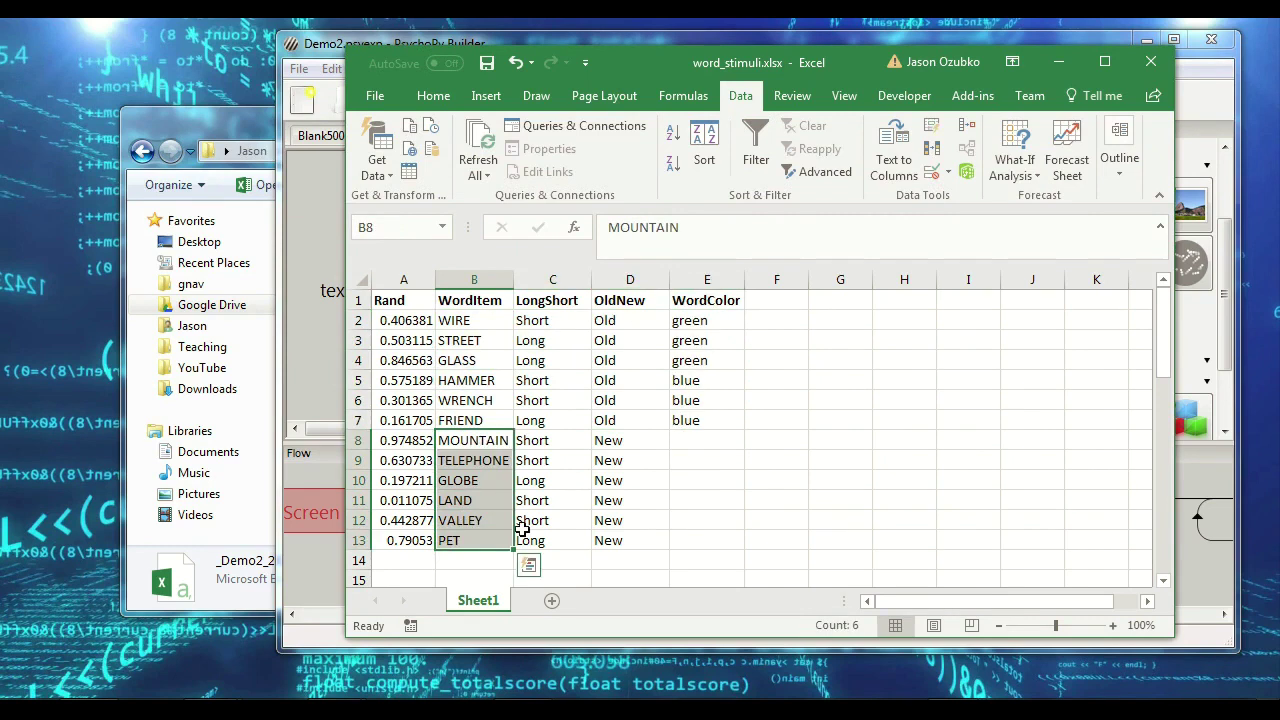
click(760, 458)
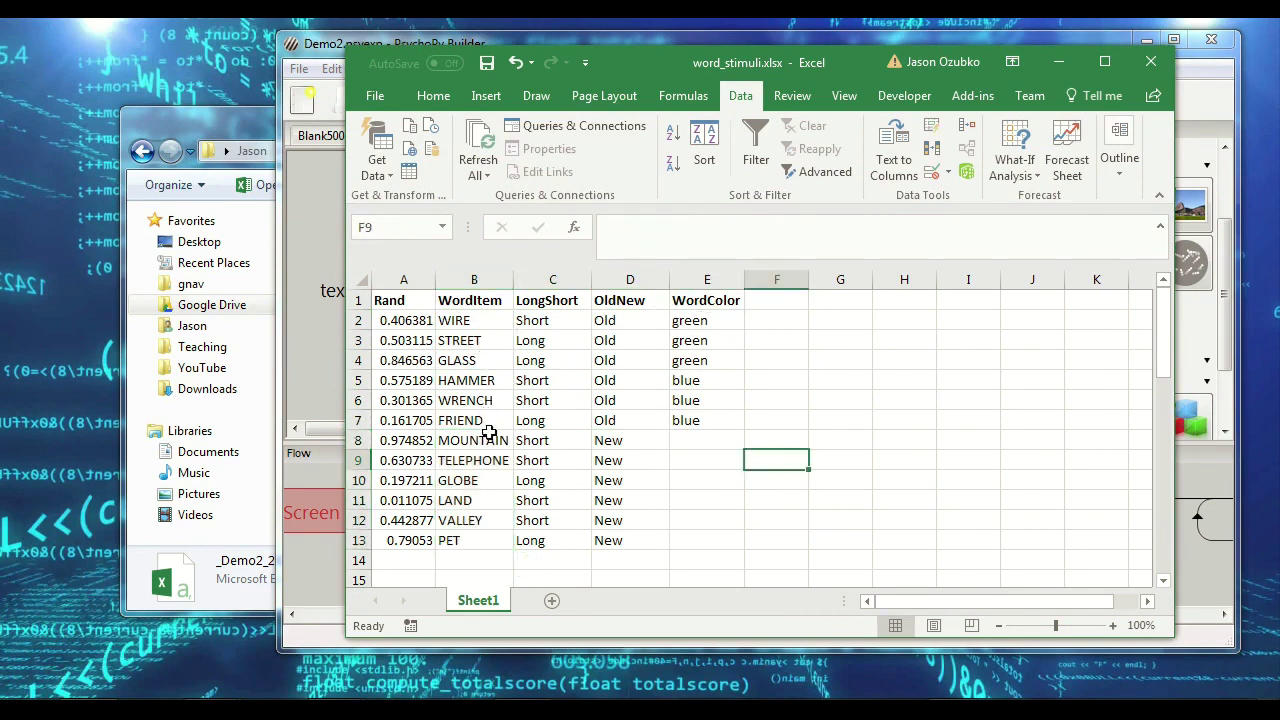
Step: Check the LongShort labels against the shuffled words, going down rows 2 to 8
click(544, 320)
click(566, 298)
click(565, 317)
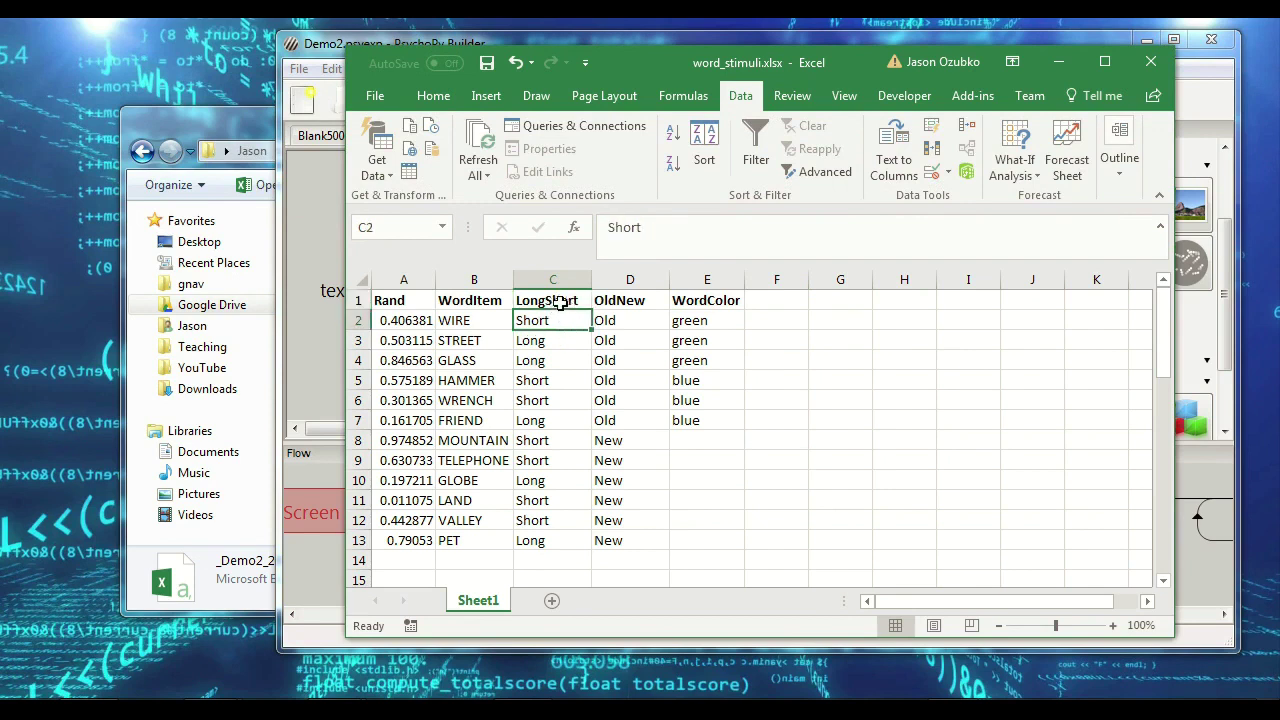
drag(553, 283, 537, 312)
click(540, 315)
click(554, 341)
click(552, 360)
click(556, 379)
click(553, 420)
click(548, 440)
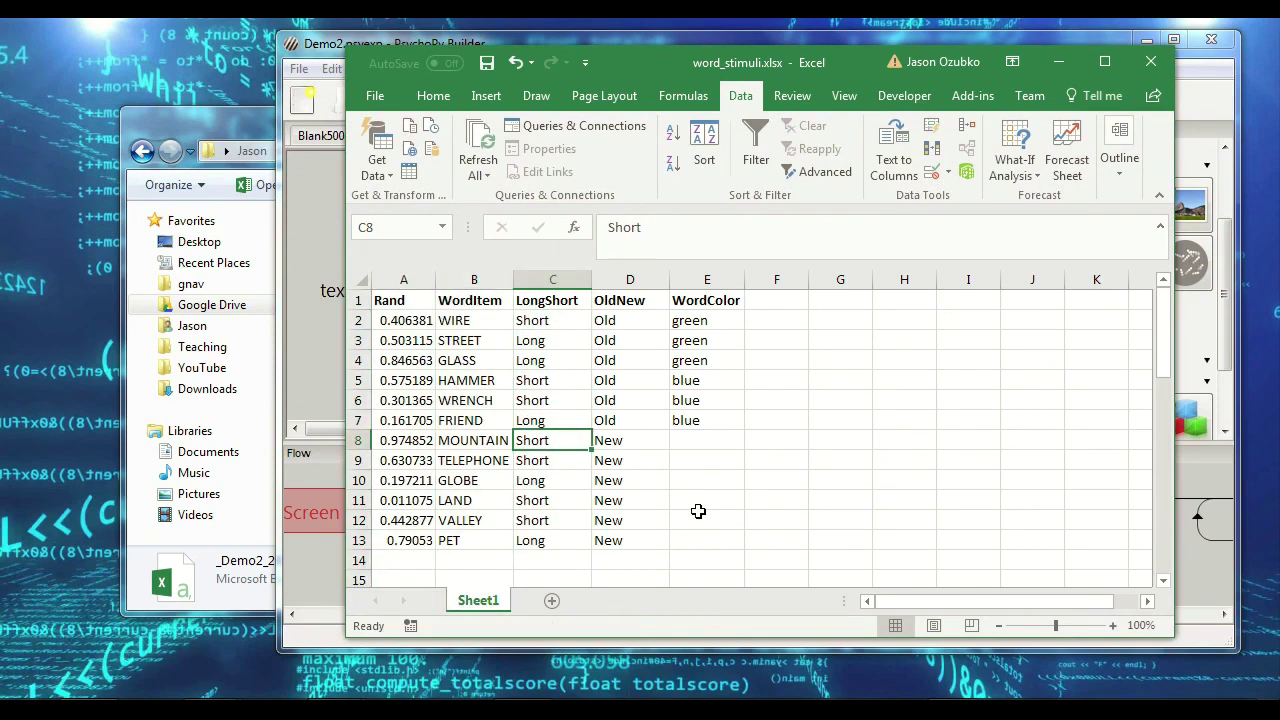
Step: Copy the Long label from GLOBE's row to the LongShort cells of TELEPHONE and MOUNTAIN
key(Down)
key(Down)
key(ctrl+c)
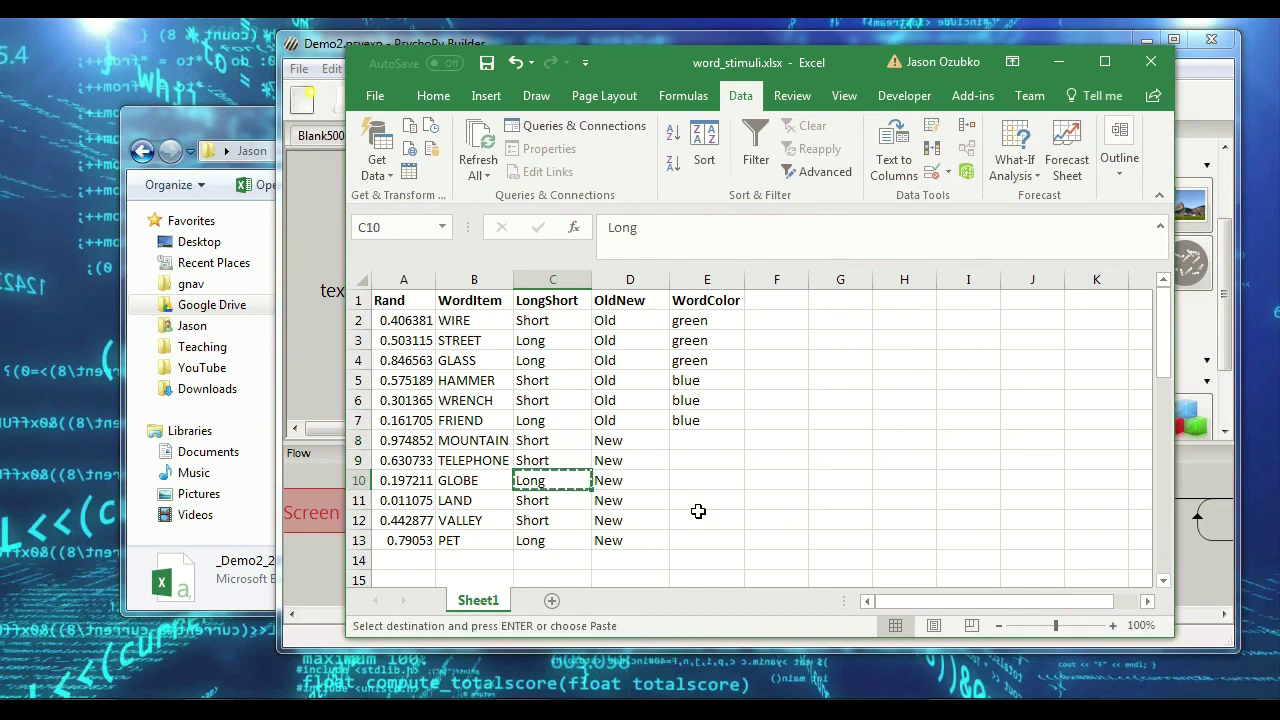
key(Up)
key(ctrl+v)
key(Up)
key(ctrl+v)
Step: Copy the Short label from LAND's row to GLOBE's LongShort cell and check the labels of the remaining words
key(Down)
key(Down)
key(Down)
key(ctrl+c)
key(Up)
key(ctrl+v)
key(Down)
key(Down)
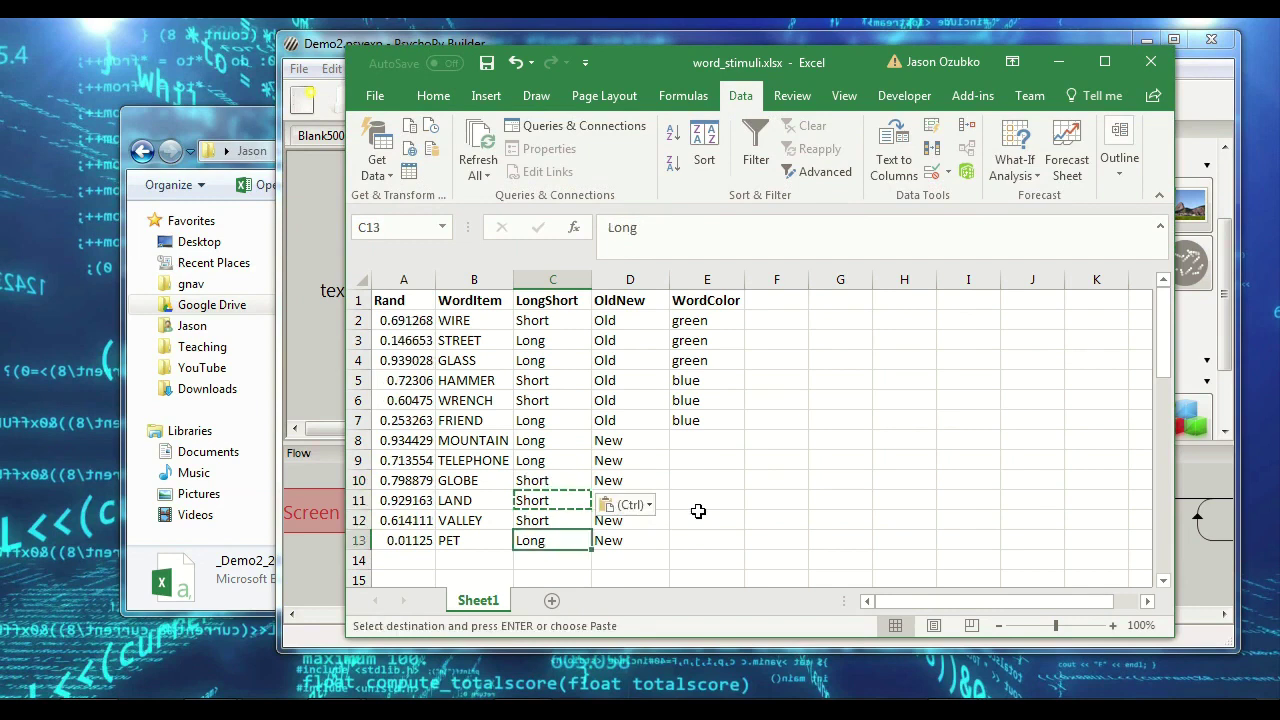
Step: Correct the remaining LongShort labels by copying Short to PET, STREET and GLASS and Long to HAMMER and WRENCH
key(Up)
key(ctrl+c)
key(Down)
key(ctrl+v)
key(Up)
key(Up)
key(Up)
key(Up)
key(Up)
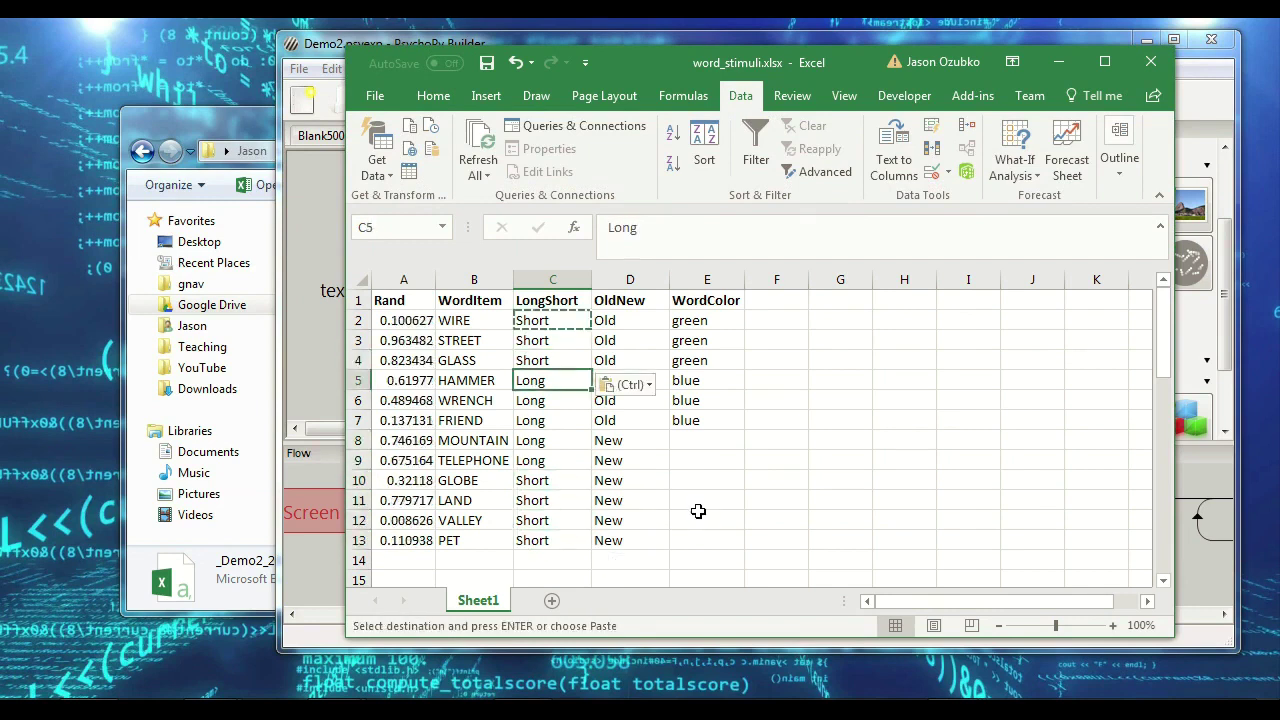
Step: Check the corrected LongShort labels against their words from HAMMER's row down to the end of the list
key(Down)
key(Down)
key(Down)
key(Down)
key(Down)
key(Down)
key(Down)
key(Down)
key(Down)
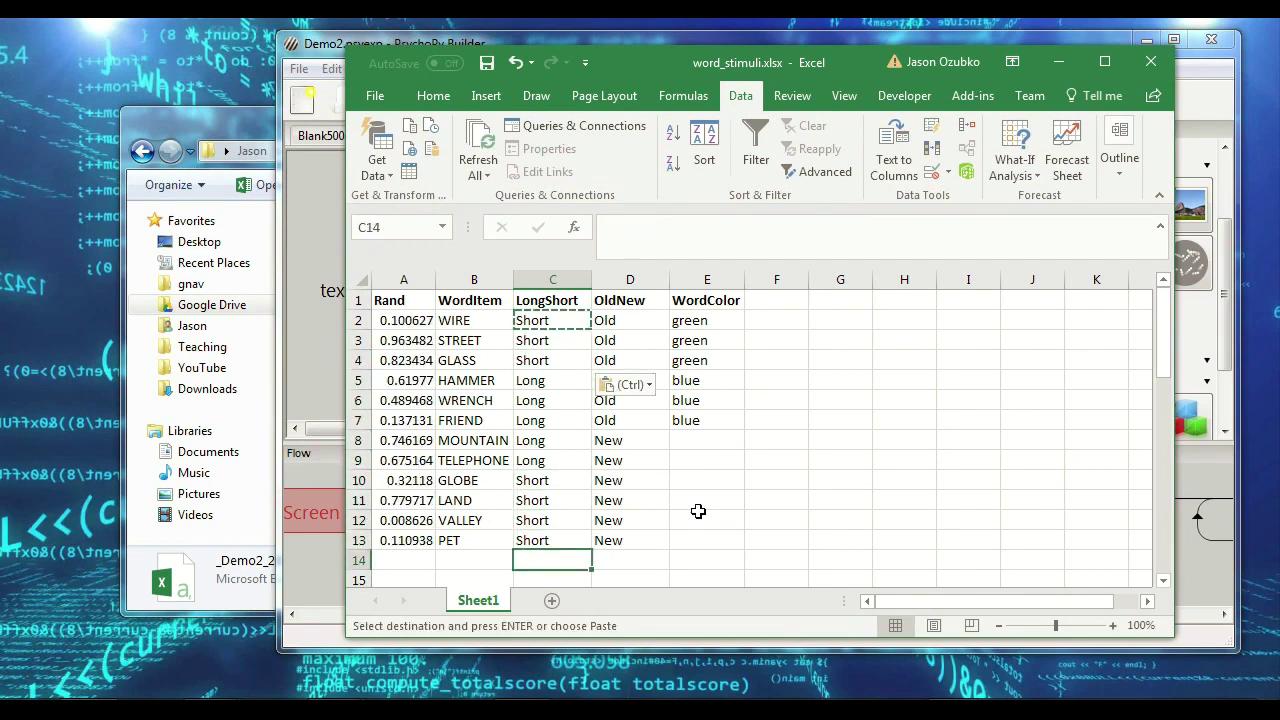
Step: Shuffle the Rand, WordItem and LongShort columns by sorting on Rand from smallest to largest, and look over the words in each condition
drag(551, 279, 383, 272)
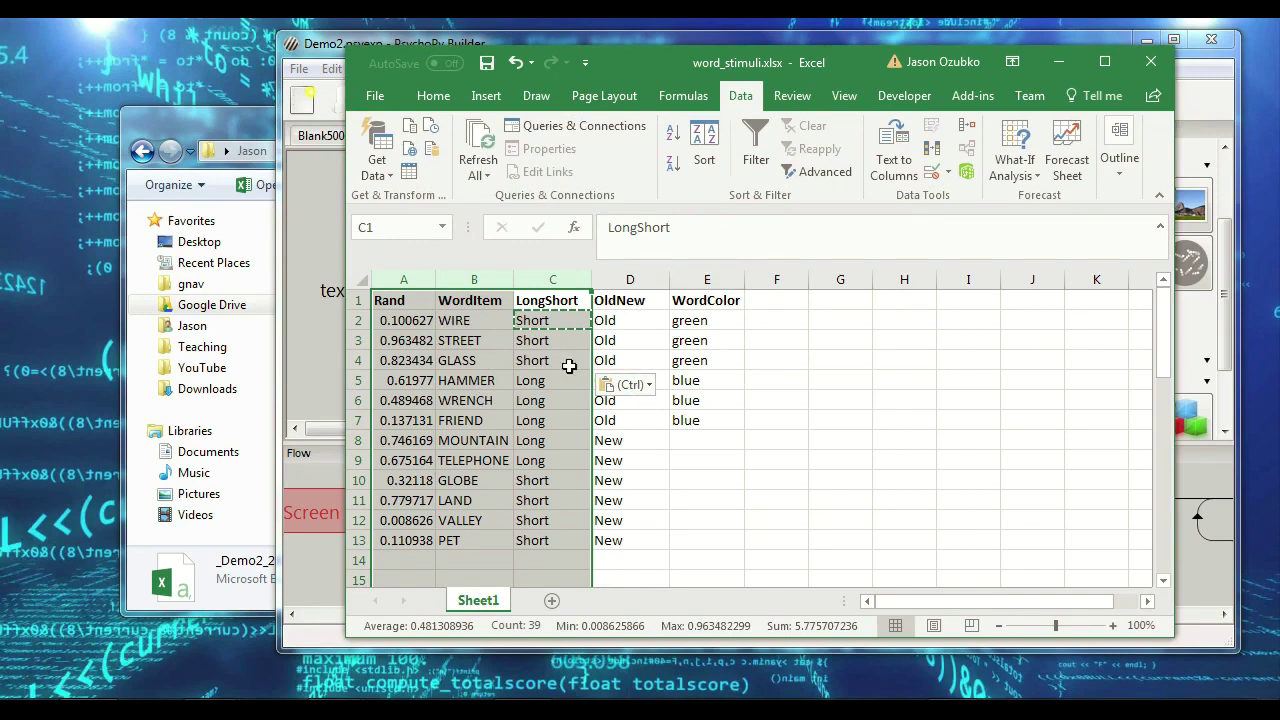
click(704, 155)
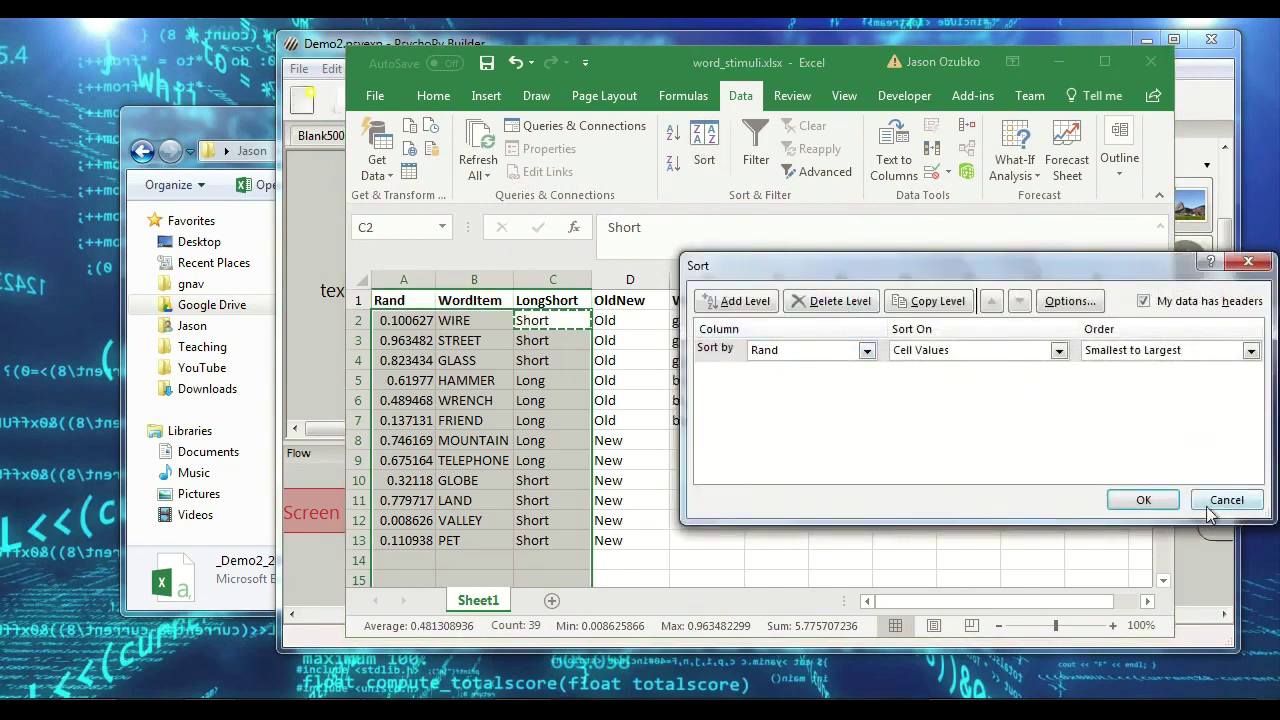
click(1143, 500)
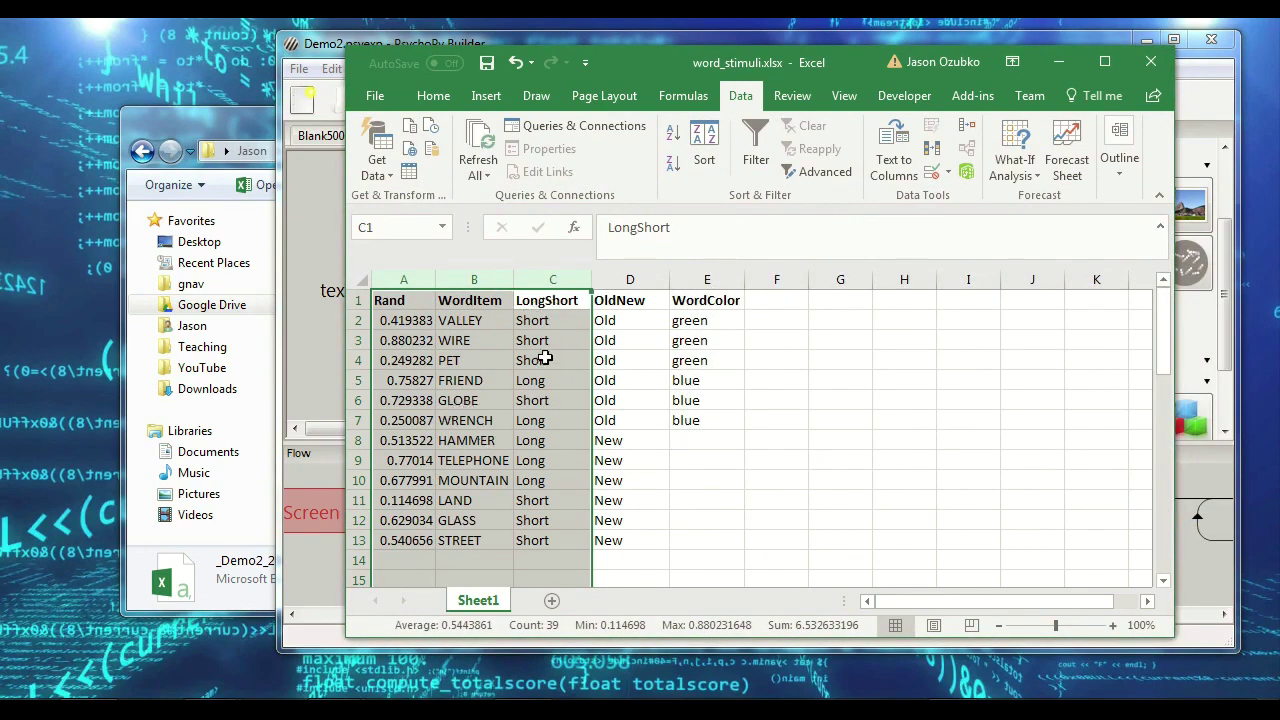
drag(470, 320, 523, 362)
click(480, 400)
click(476, 505)
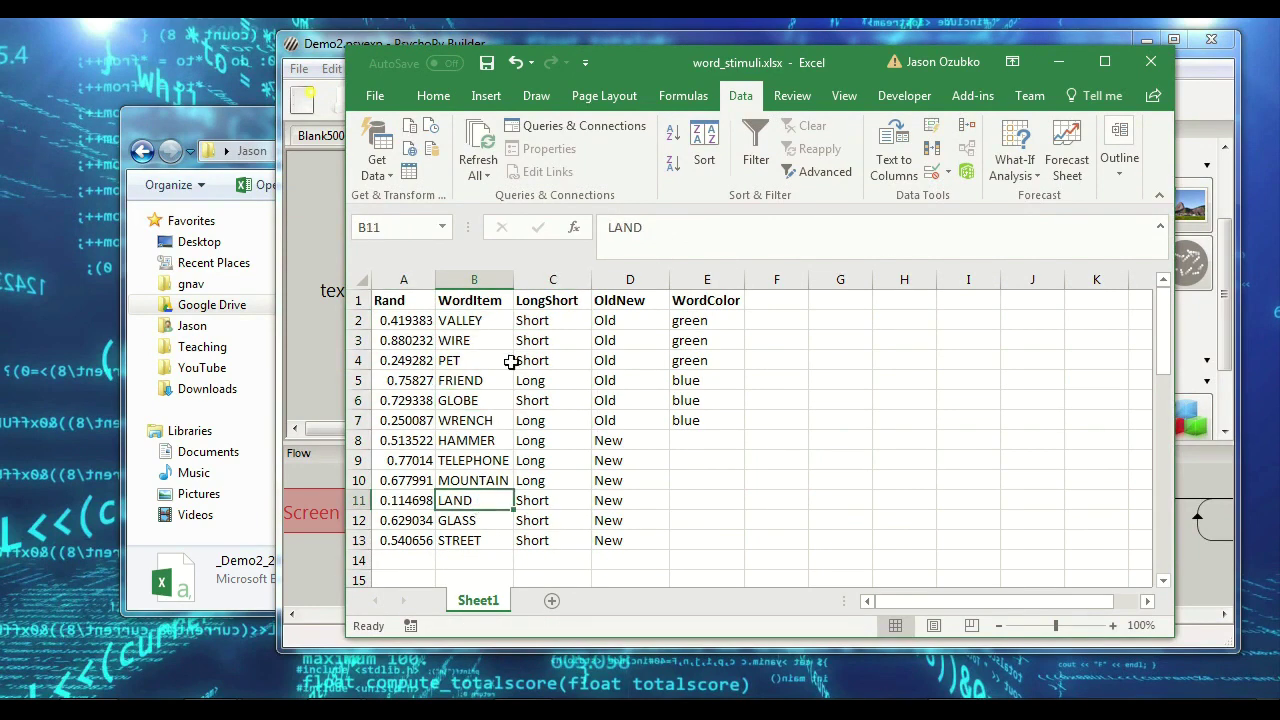
Step: Reshuffle columns A to C with another sort by Rand, save the workbook and minimize it
drag(545, 279, 374, 275)
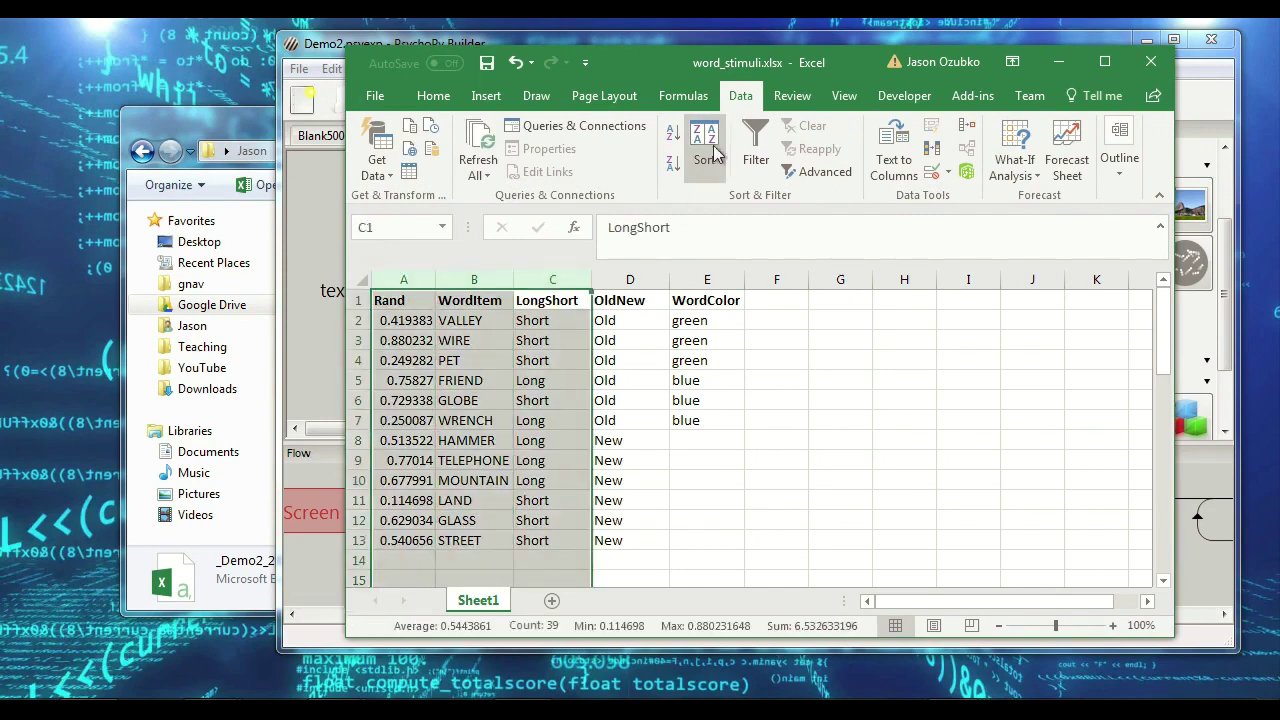
click(704, 145)
click(1140, 502)
click(777, 497)
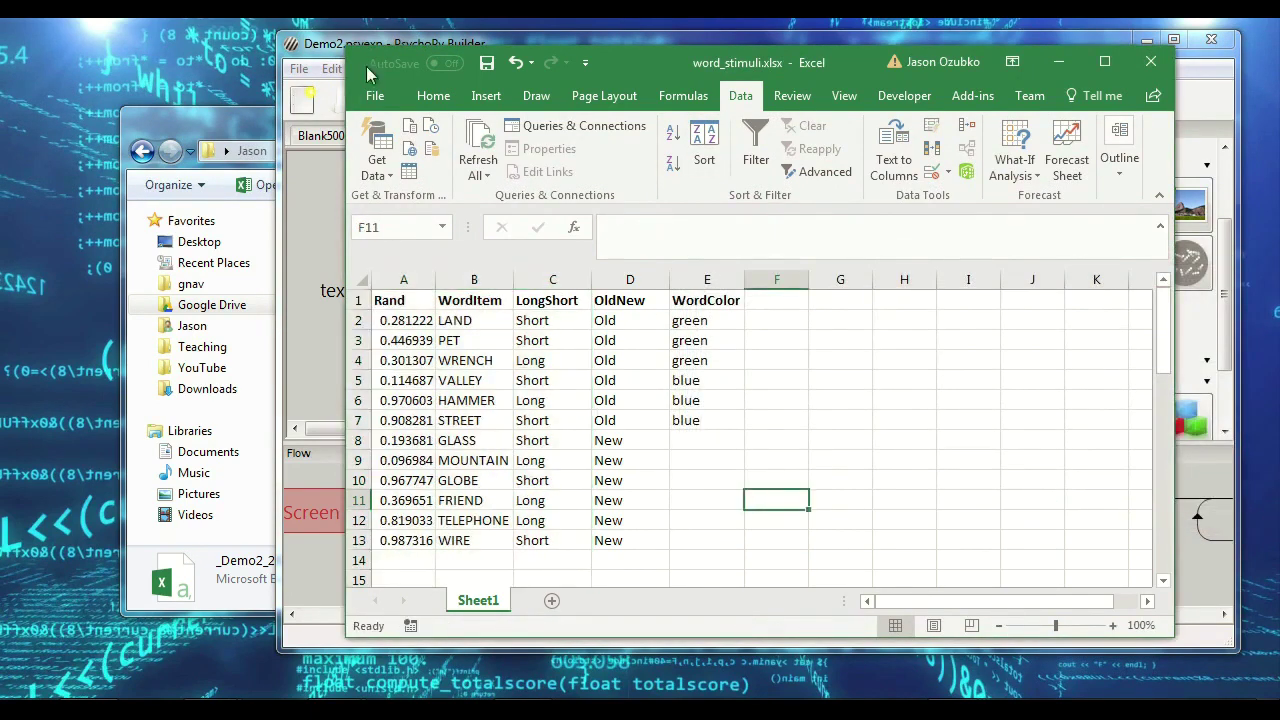
click(484, 63)
click(1060, 63)
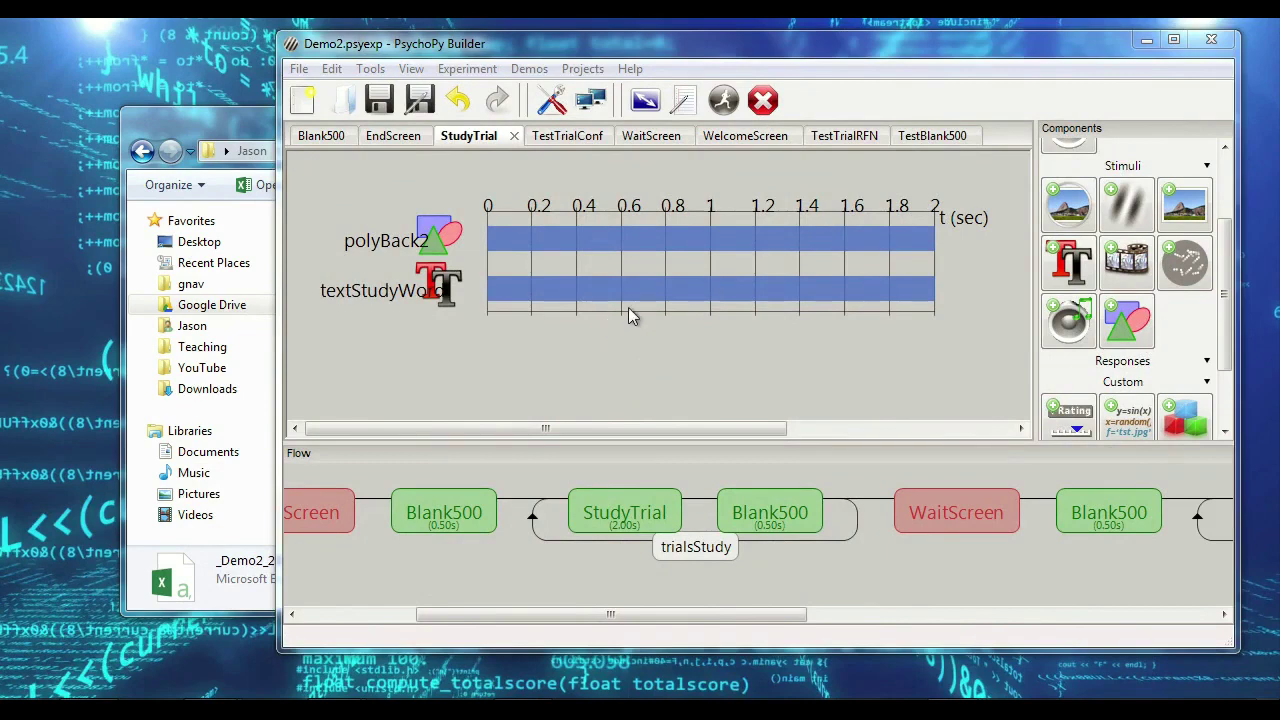
Step: Bring the workbook back and examine the six old words in B2:B7 before returning to PsychoPy Builder
key(alt+Tab)
drag(494, 320, 471, 421)
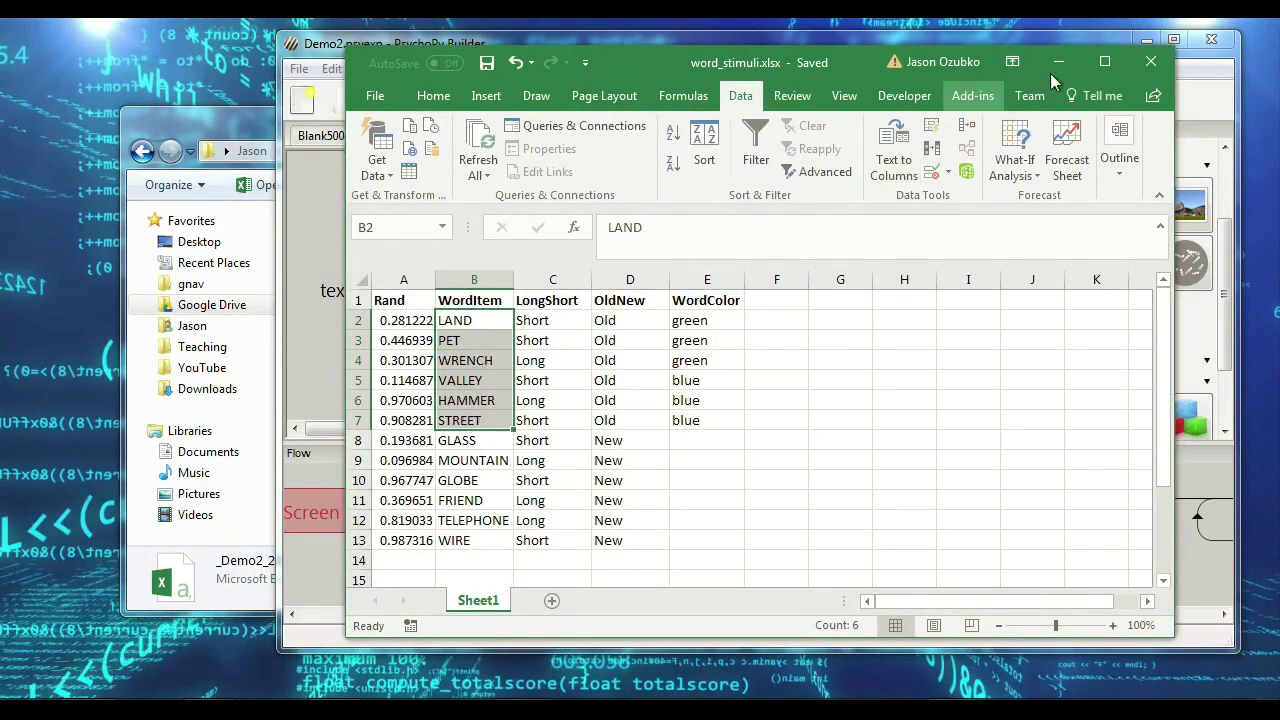
click(1060, 60)
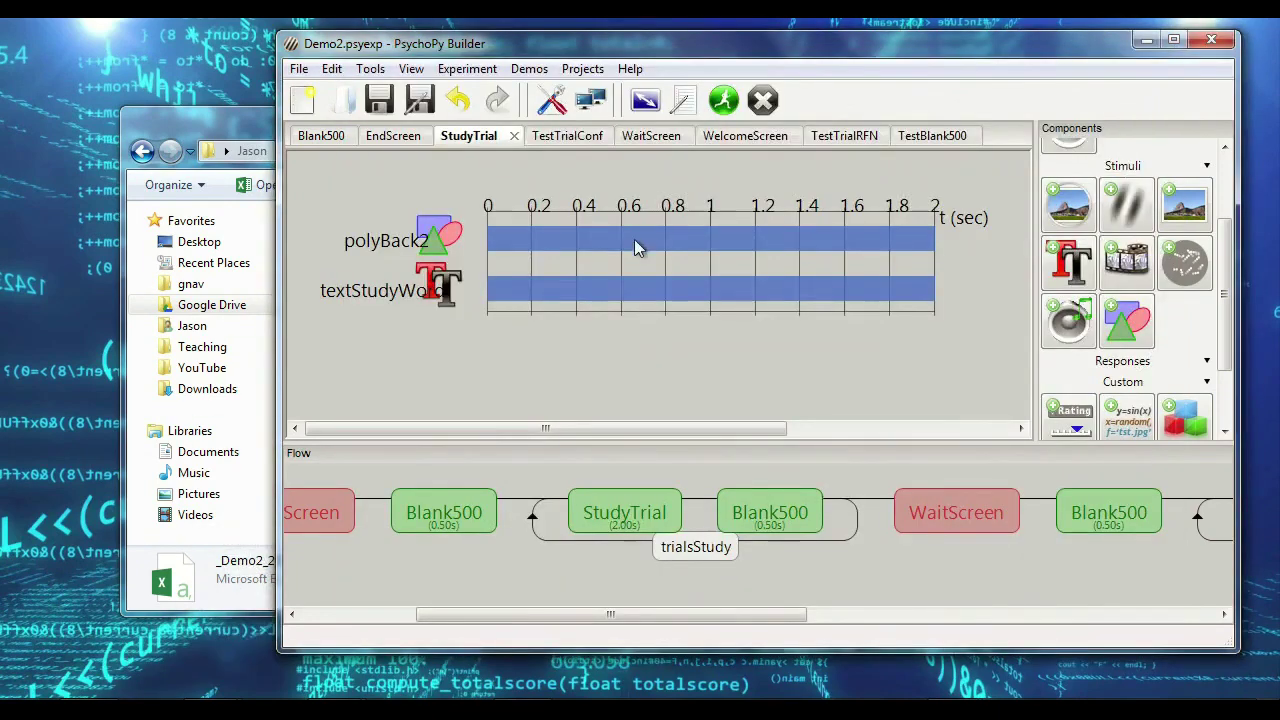
Step: Run the Demo2 experiment with session 001, watch the first few study words and their colors, and quit the run
click(724, 101)
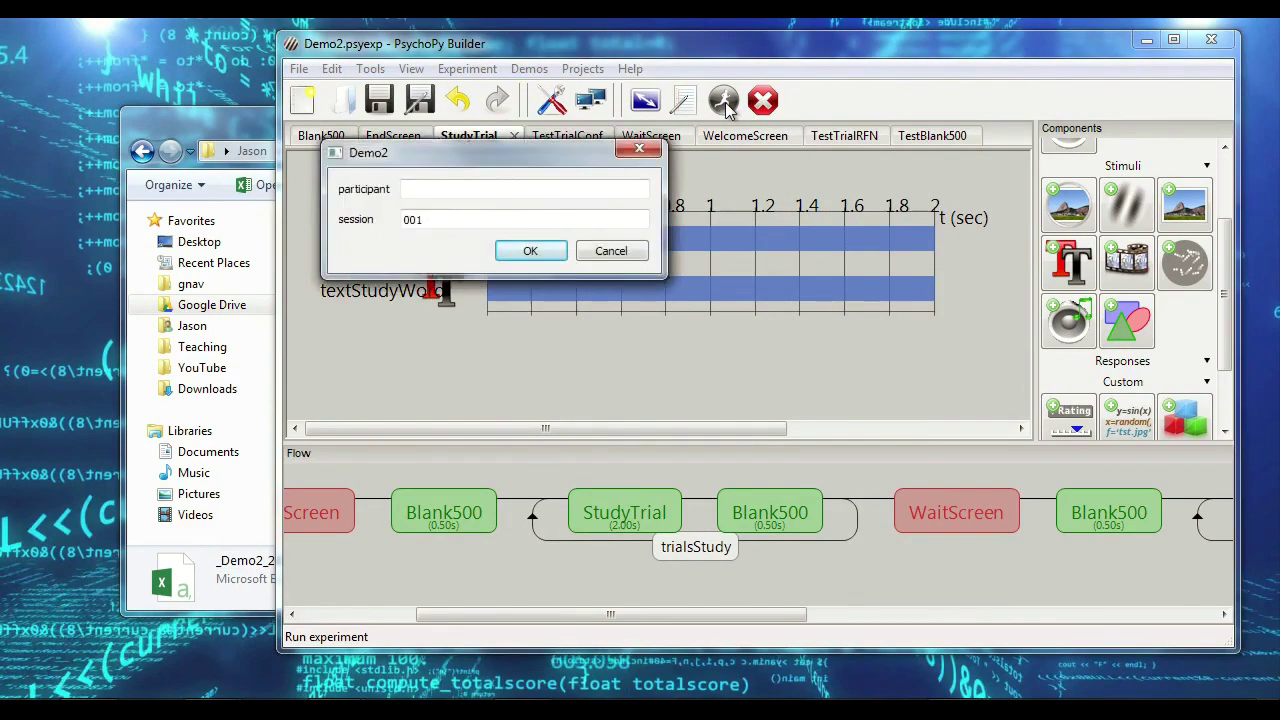
key(Return)
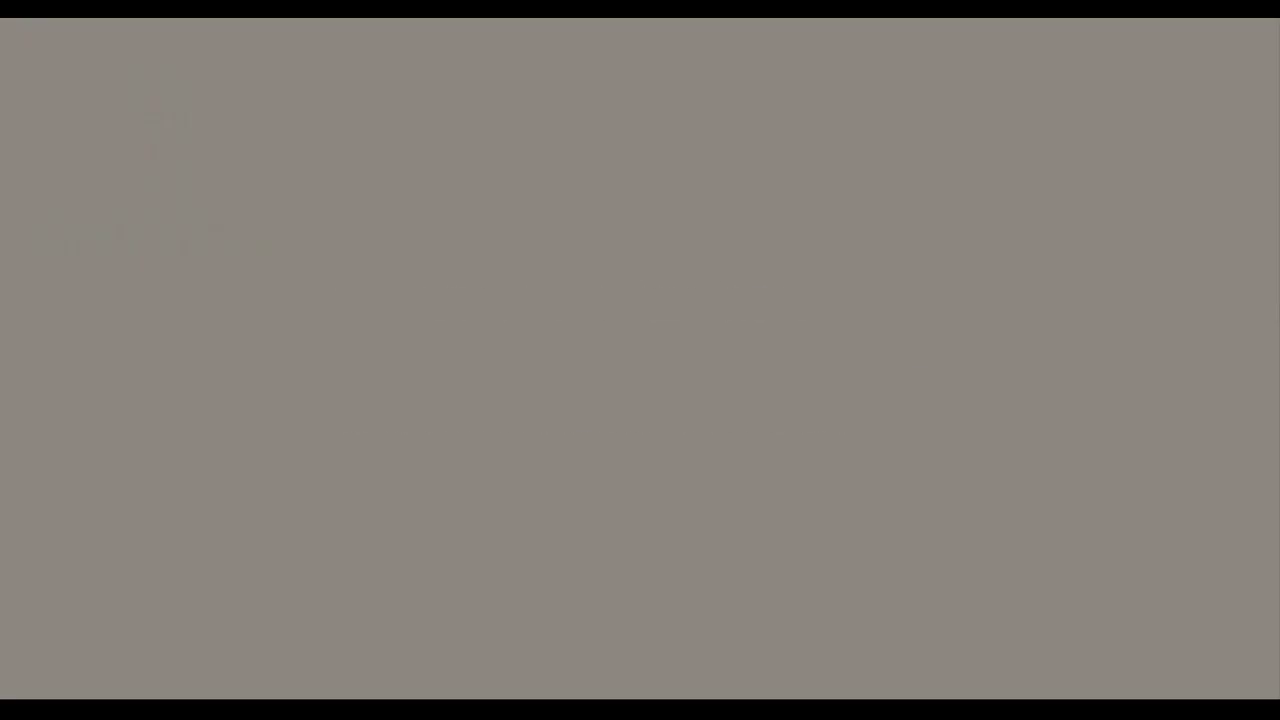
key(space)
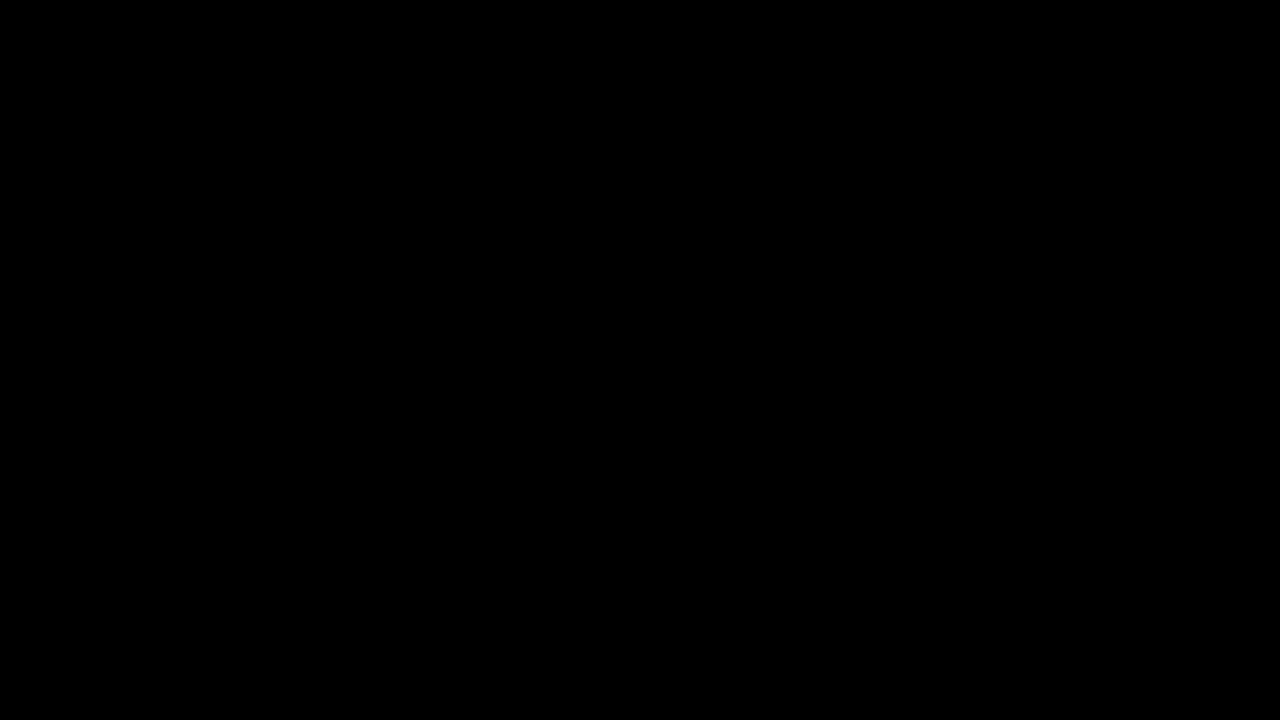
key(Right)
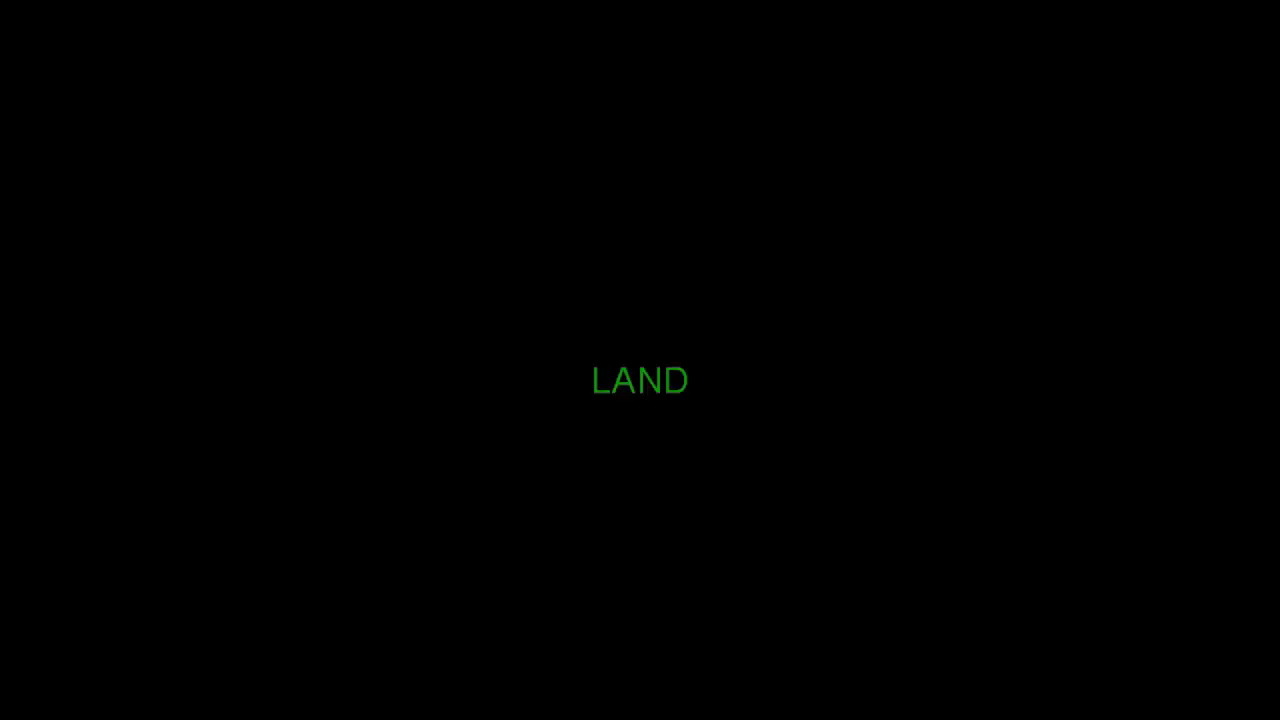
key(Down)
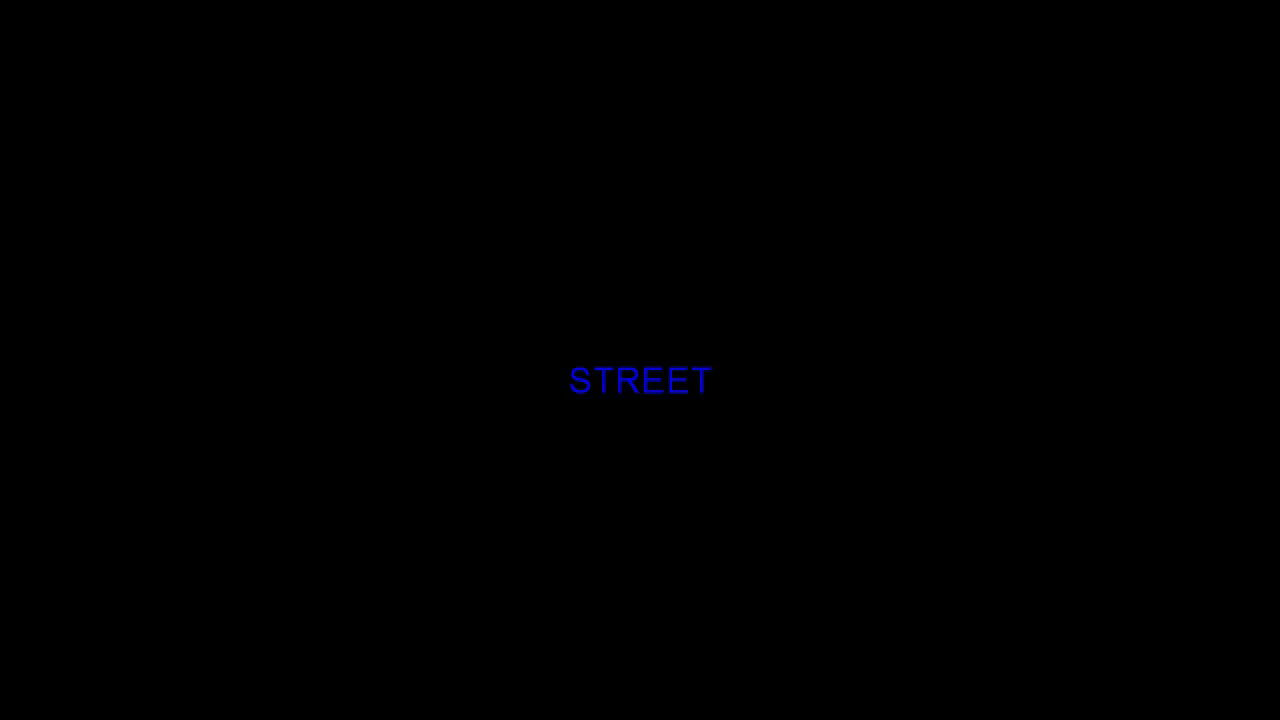
key(Right)
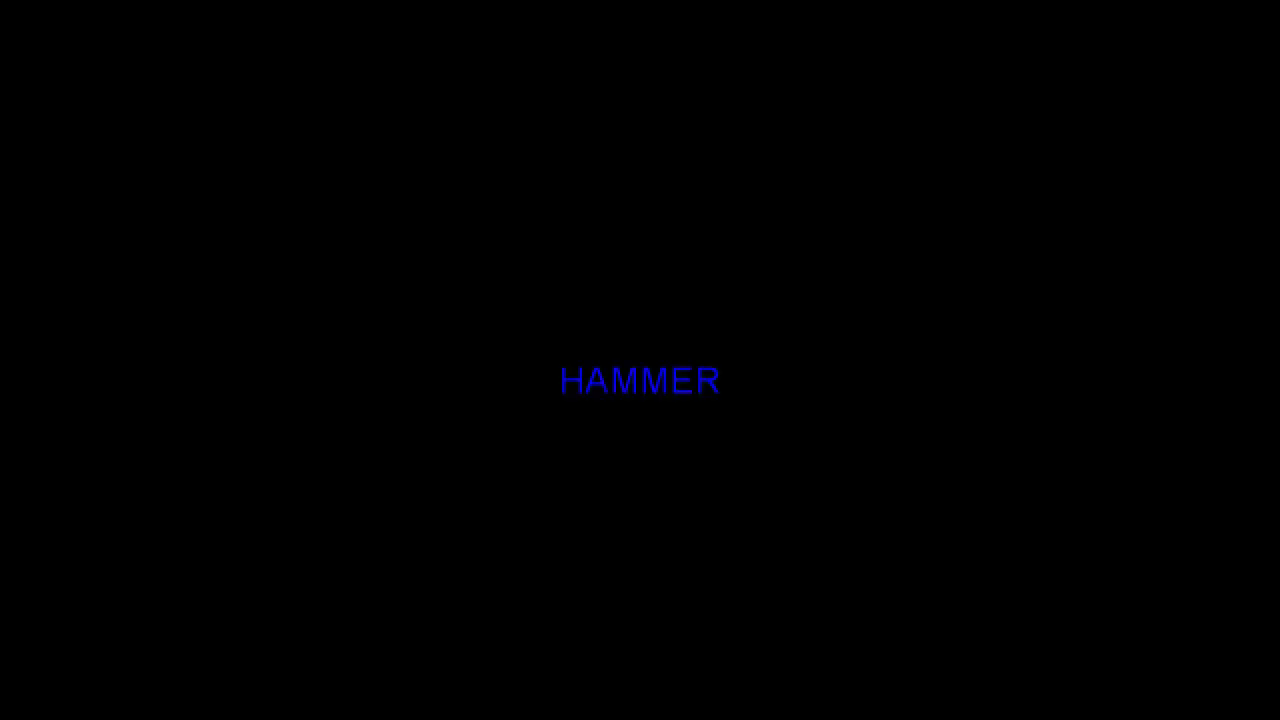
key(Right)
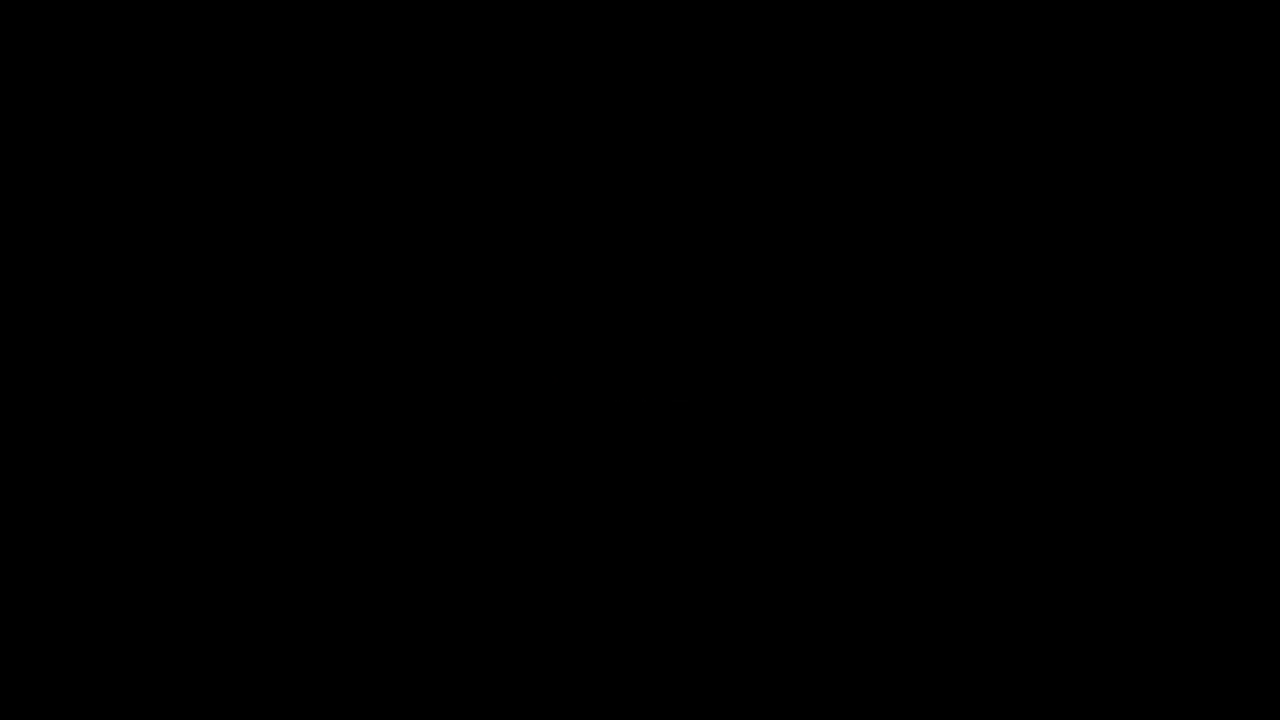
key(Right)
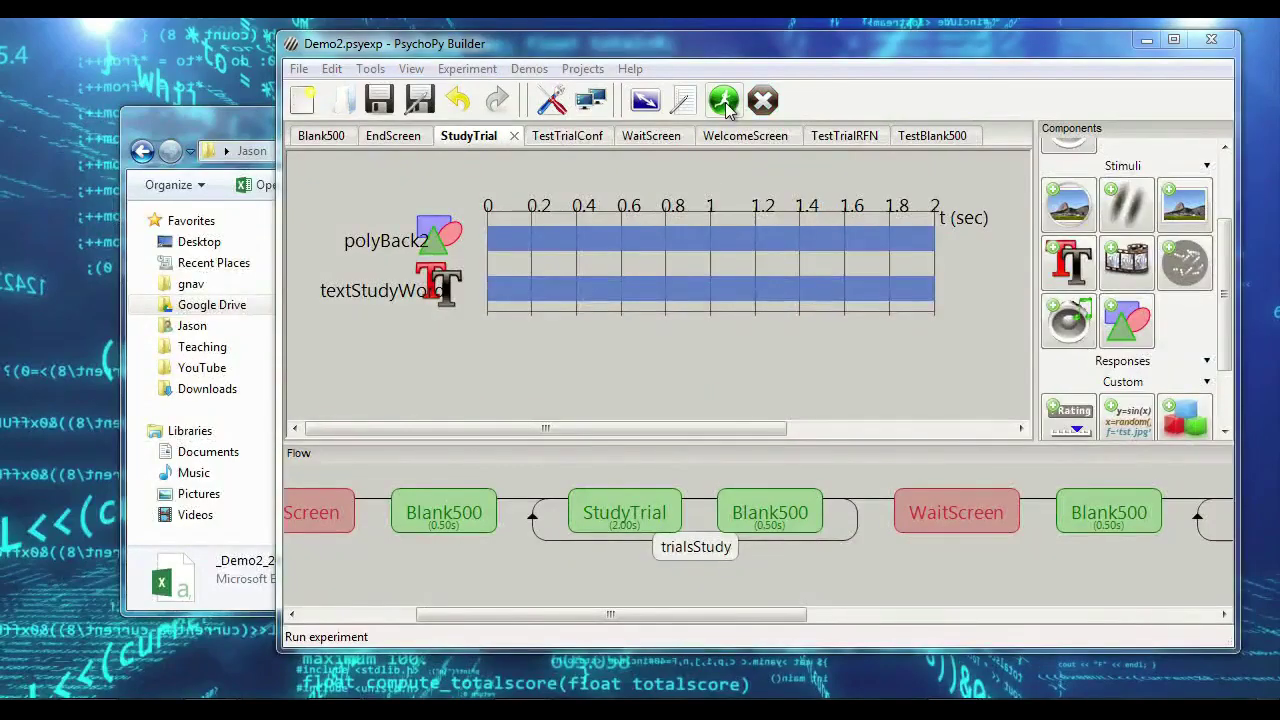
Step: Switch to Excel, re-sort columns A to C by Rand, review the old words in B2:B7 and save the workbook
key(alt+Tab)
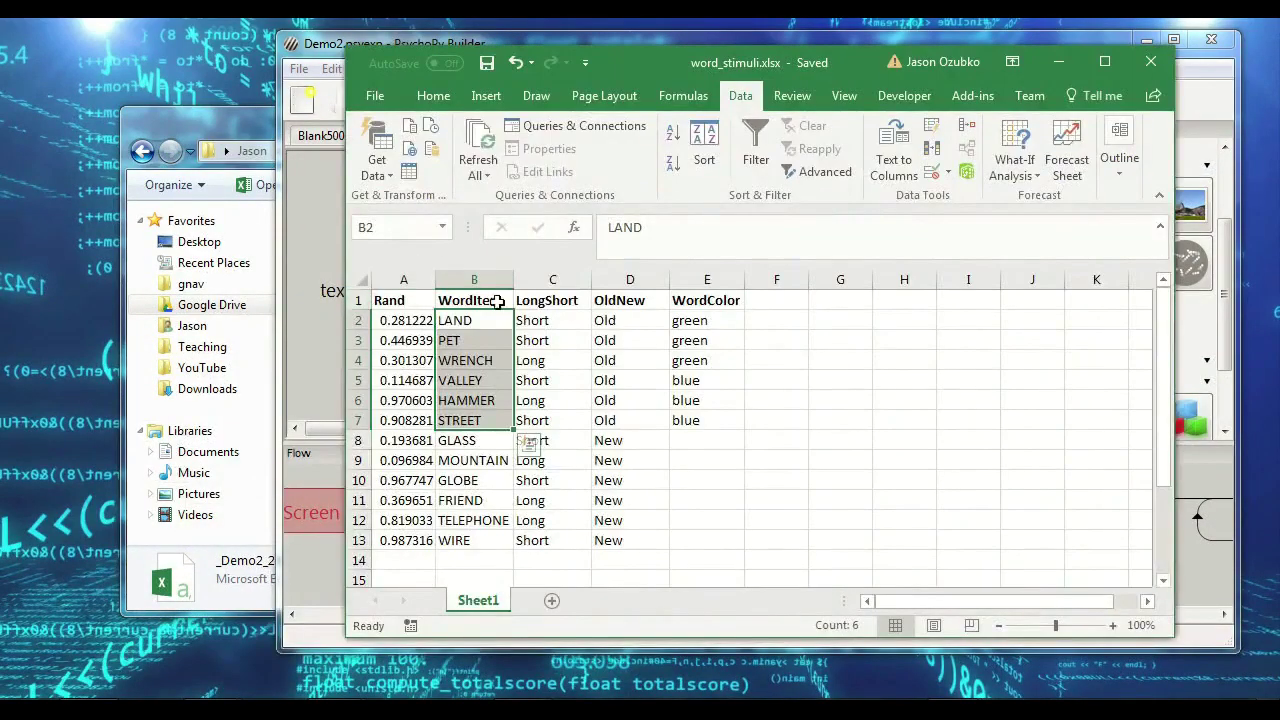
drag(545, 280, 405, 280)
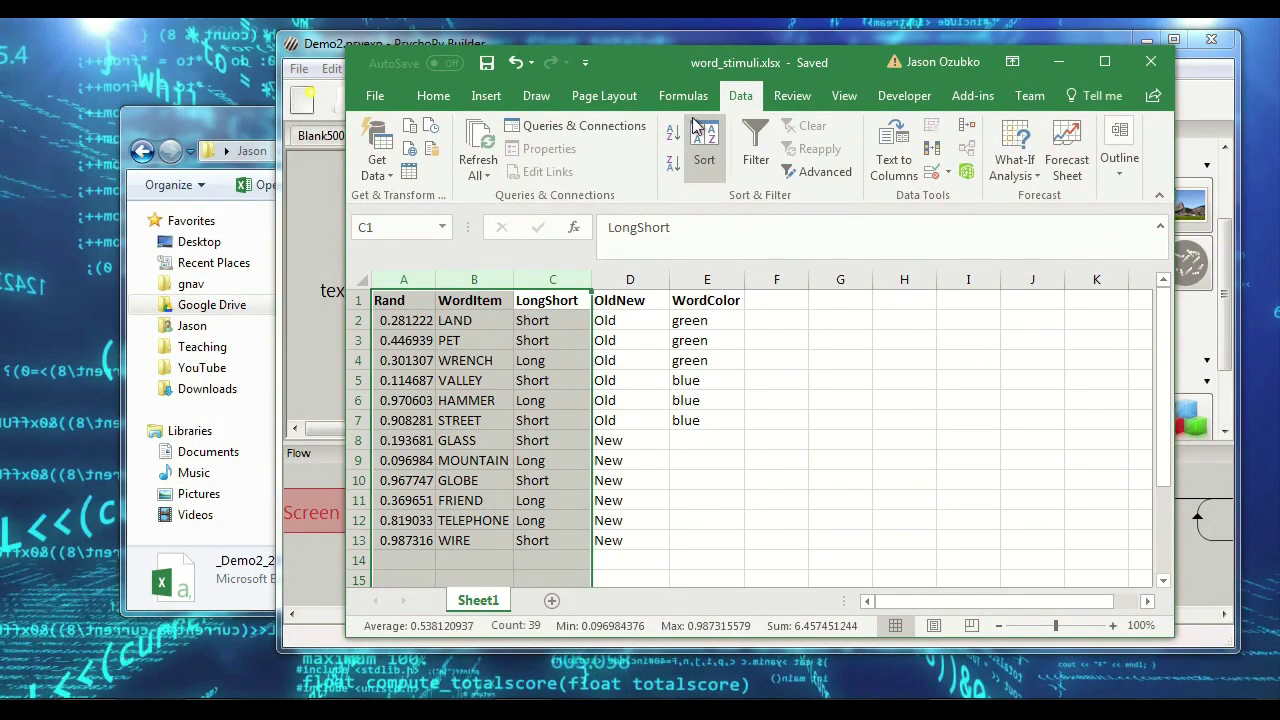
click(704, 145)
click(1143, 499)
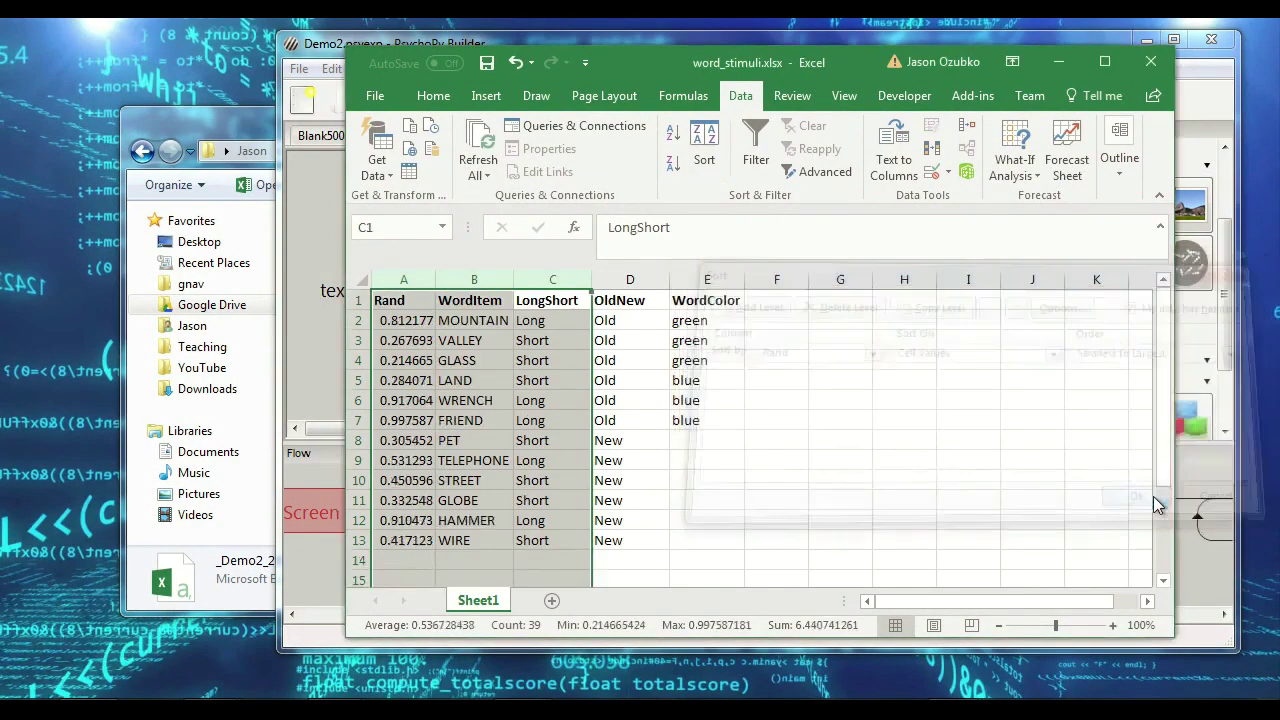
click(469, 320)
drag(469, 320, 472, 415)
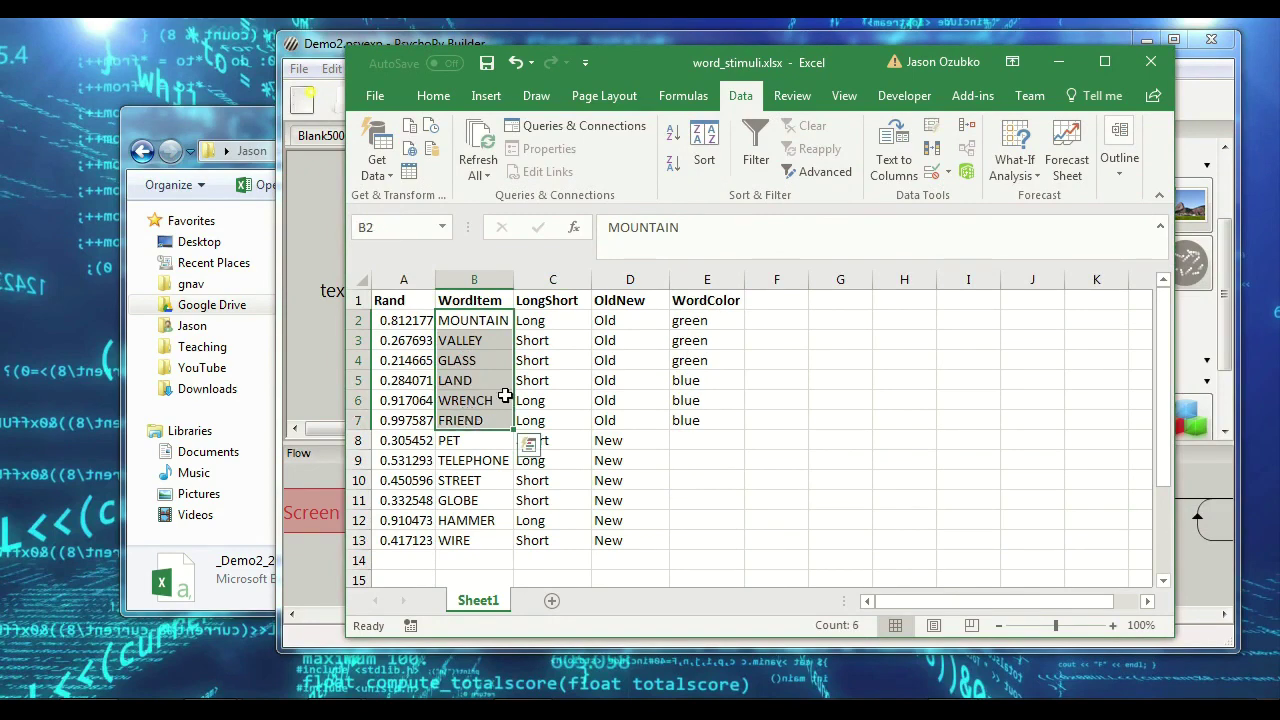
click(584, 396)
key(ctrl+s)
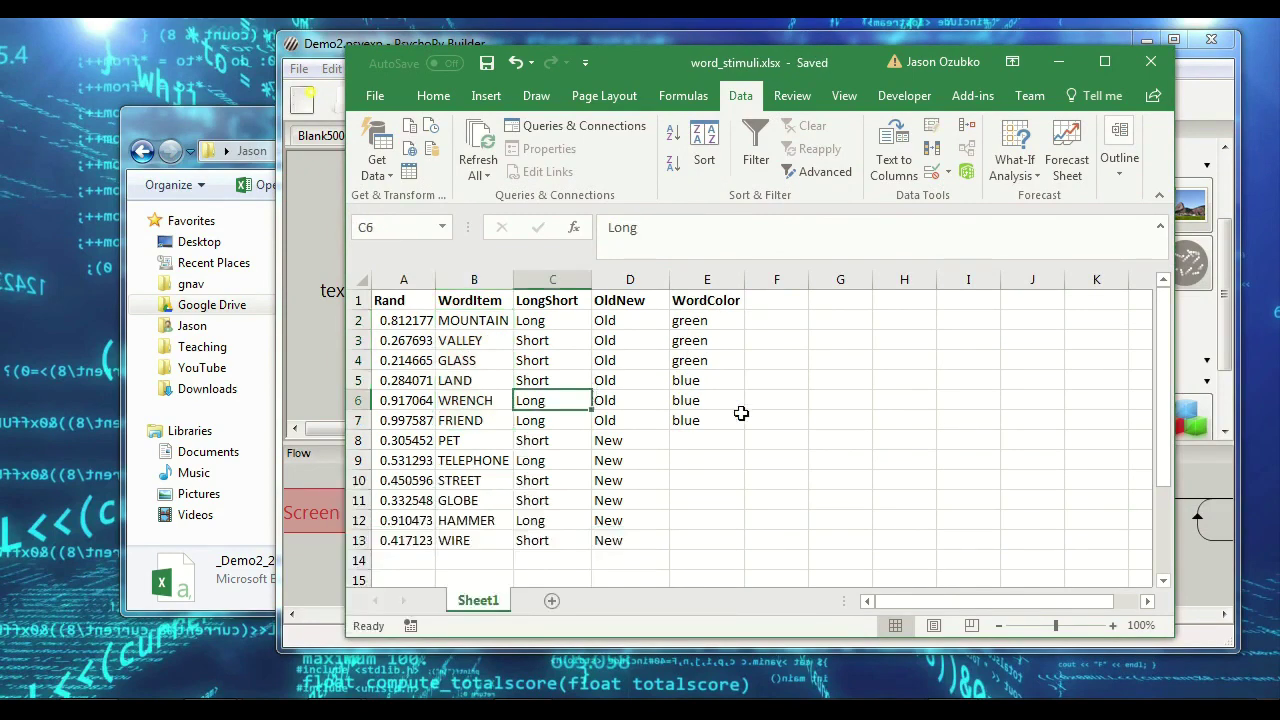
Step: Switch to PsychoPy Builder, run the experiment through the study phase to the wait screen, and exit it
click(1200, 566)
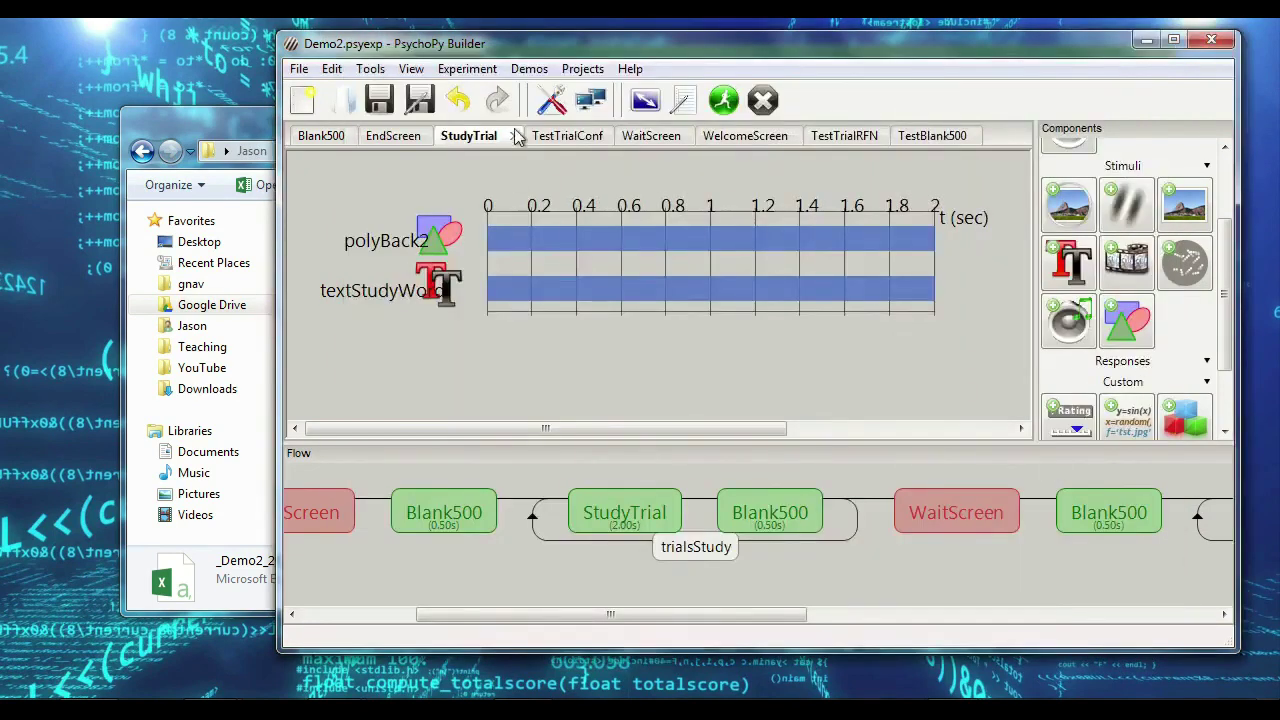
click(734, 103)
key(space)
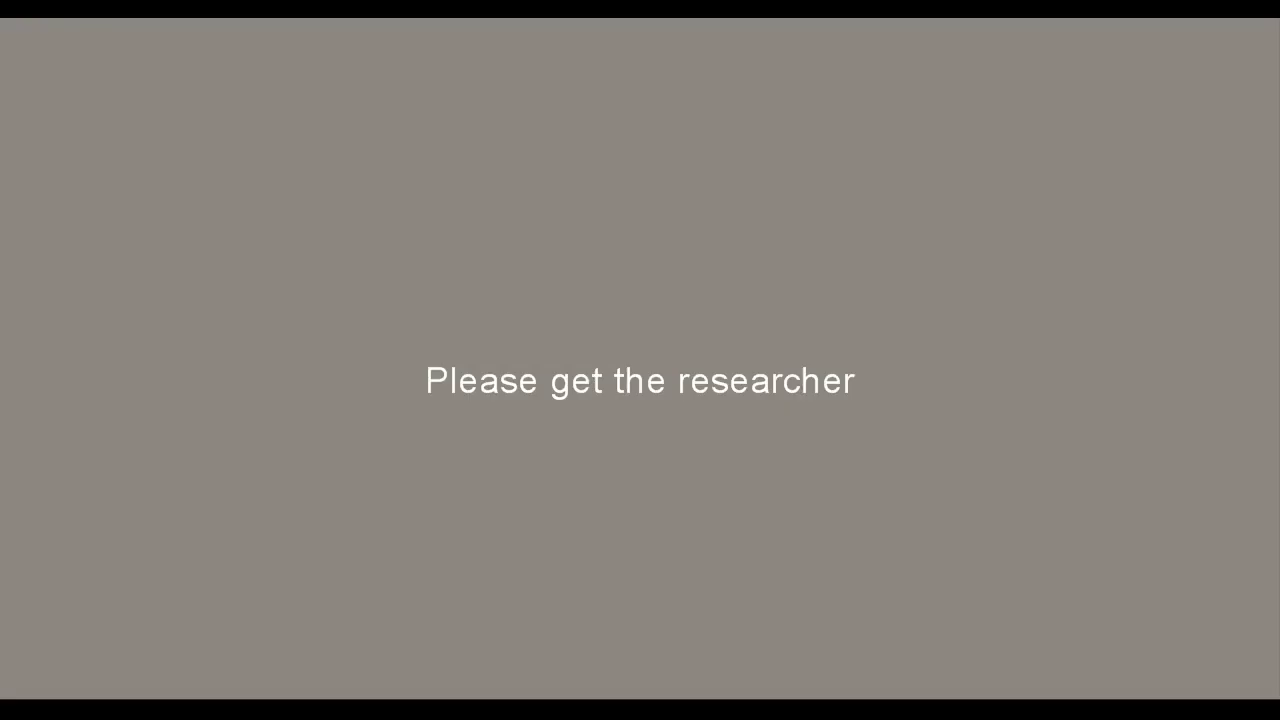
key(space)
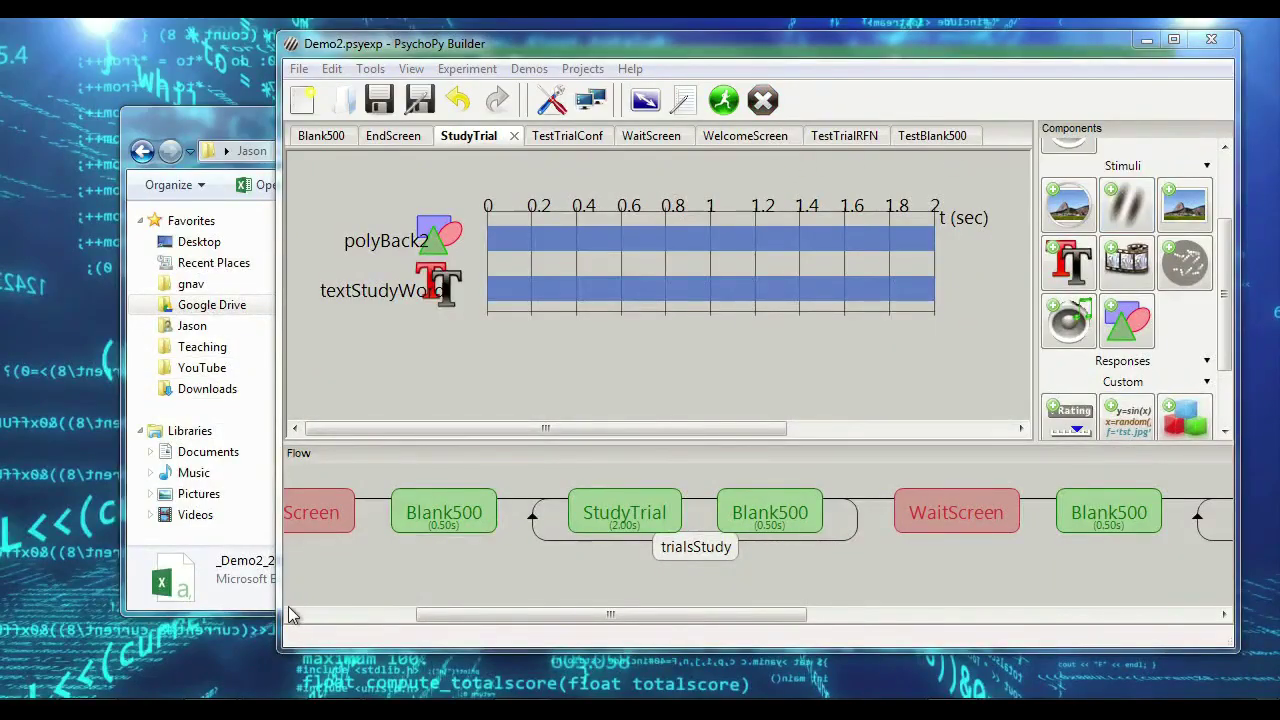
Step: Switch to Excel and add the words DUNGEON, COMPUTER, PENCIL and MICRO to WordItem cells B14 to B17
key(alt+Tab)
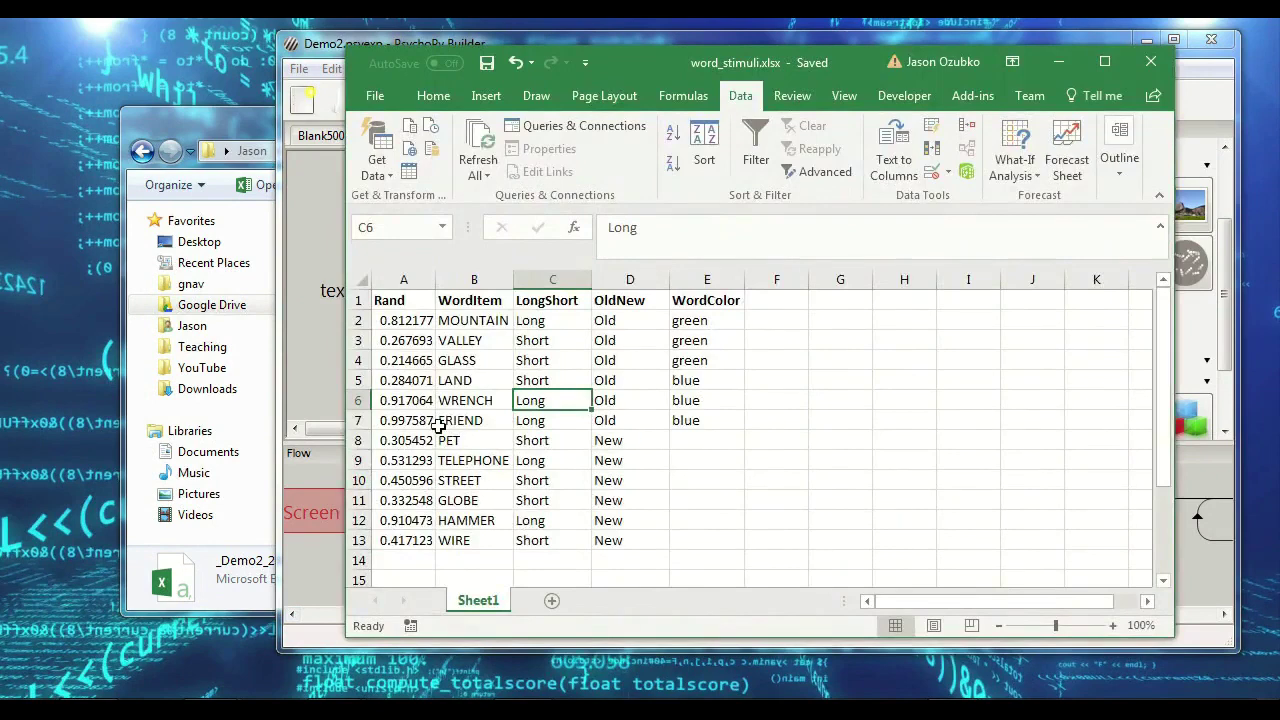
scroll(470, 510, down, 1)
click(471, 502)
scroll(520, 515, down, 1)
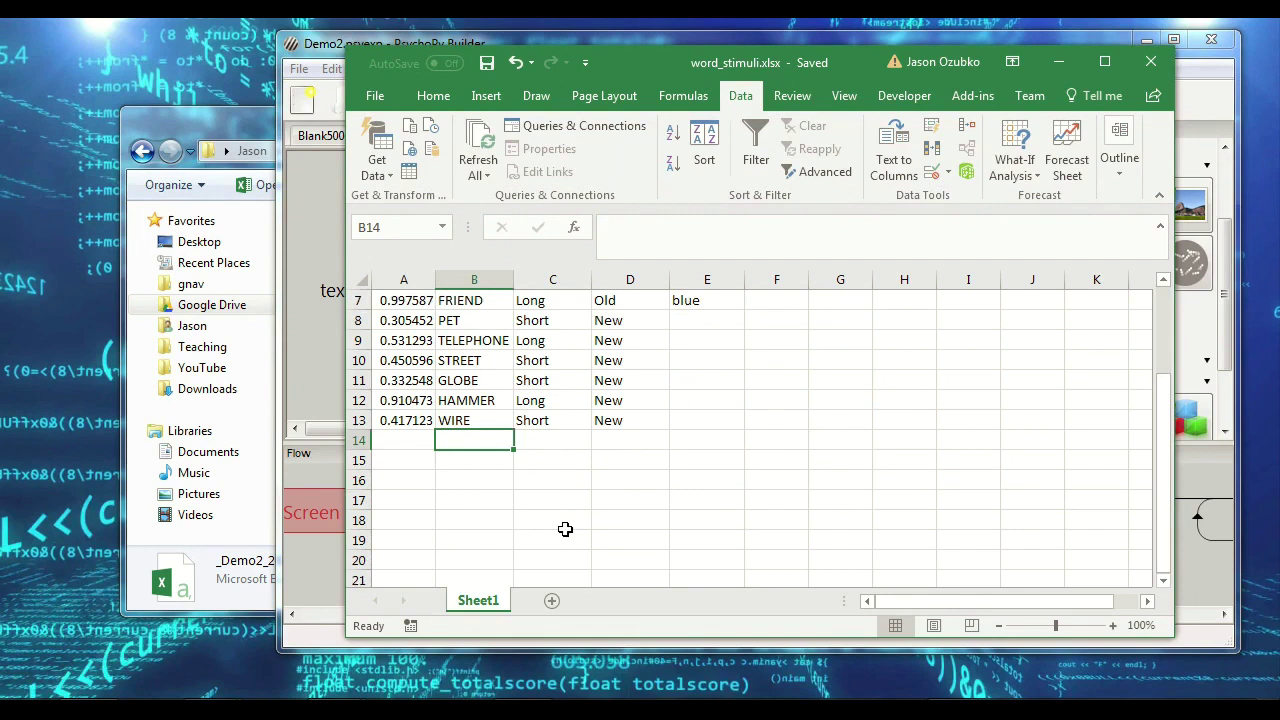
text(DUNGEON)
key(Return)
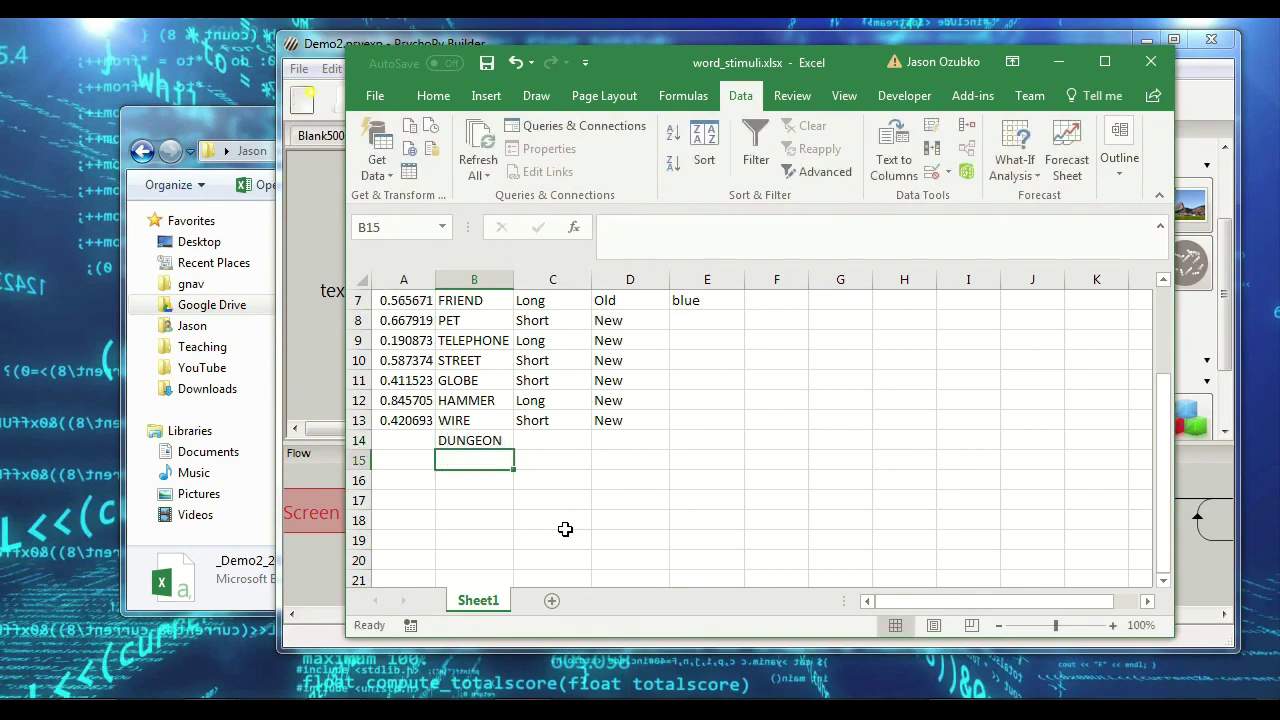
text(COMPUTER)
key(Up)
key(Down)
key(Down)
text(PEN)
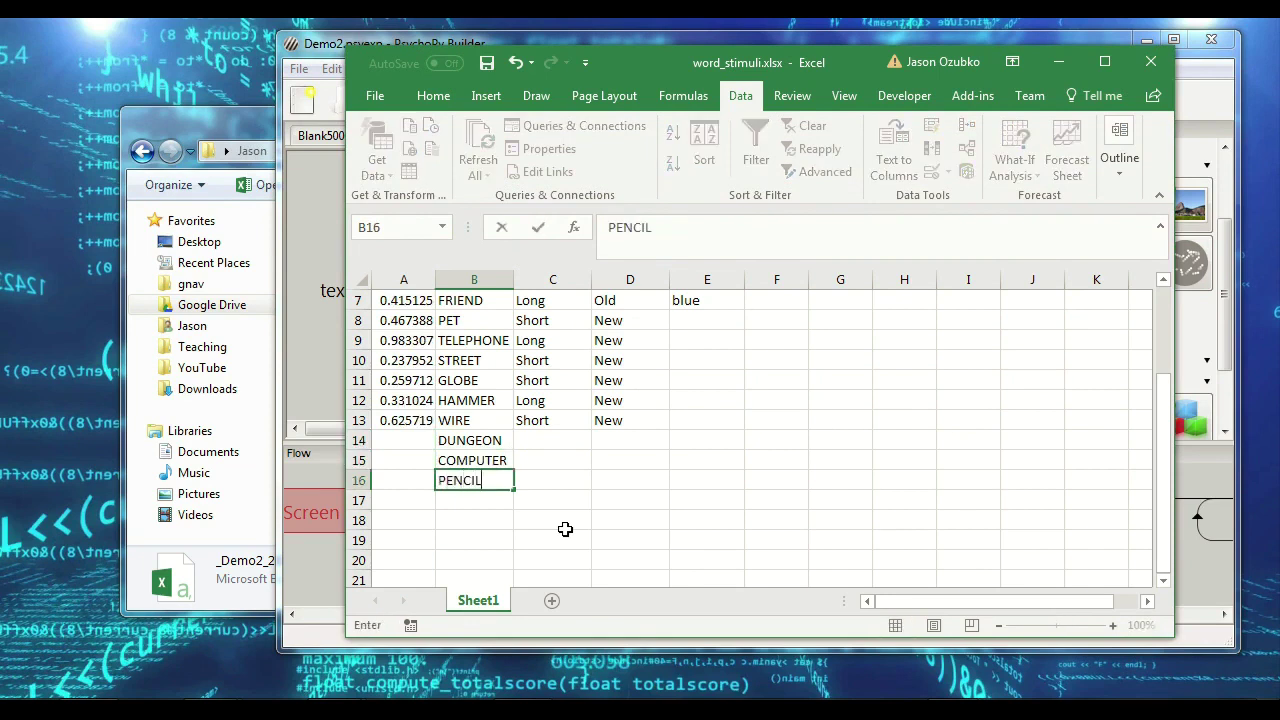
key(Return)
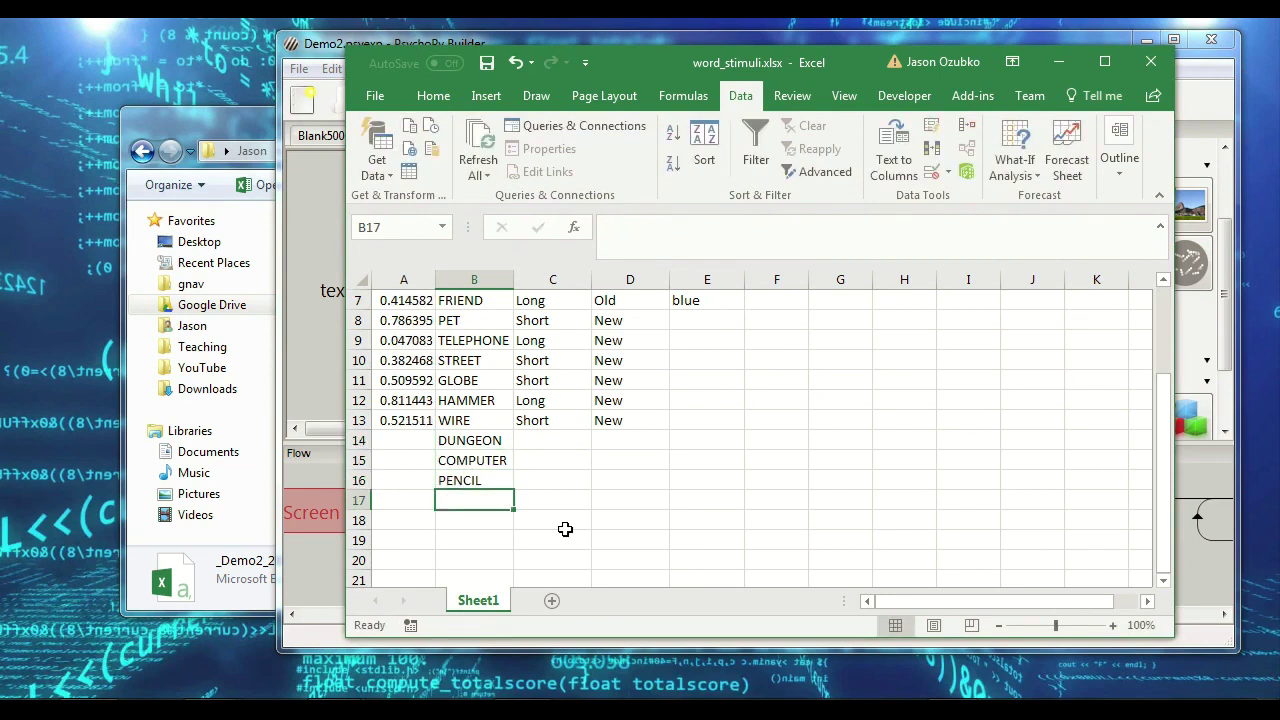
text(MICRO)
key(Return)
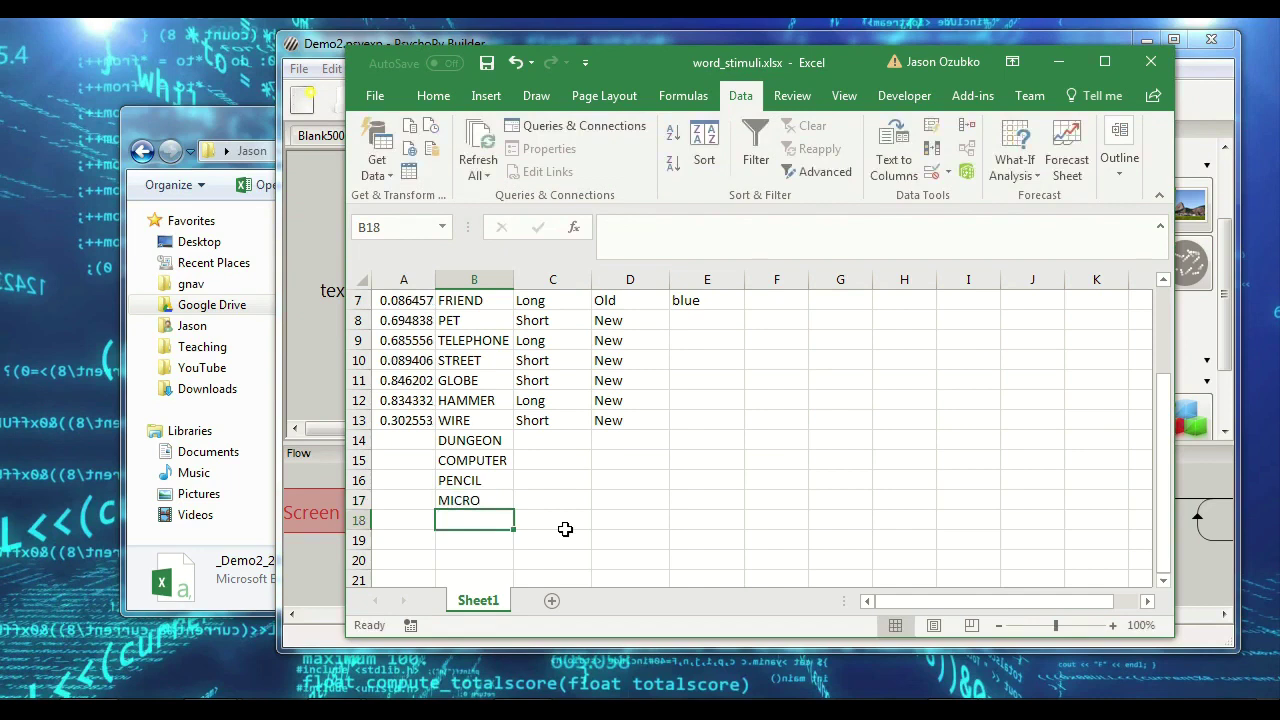
Step: Copy the RAND formula from WIRE's row to the Rand cells of the four new words, A14 to A17
key(Up)
key(Up)
key(Up)
key(Up)
key(Up)
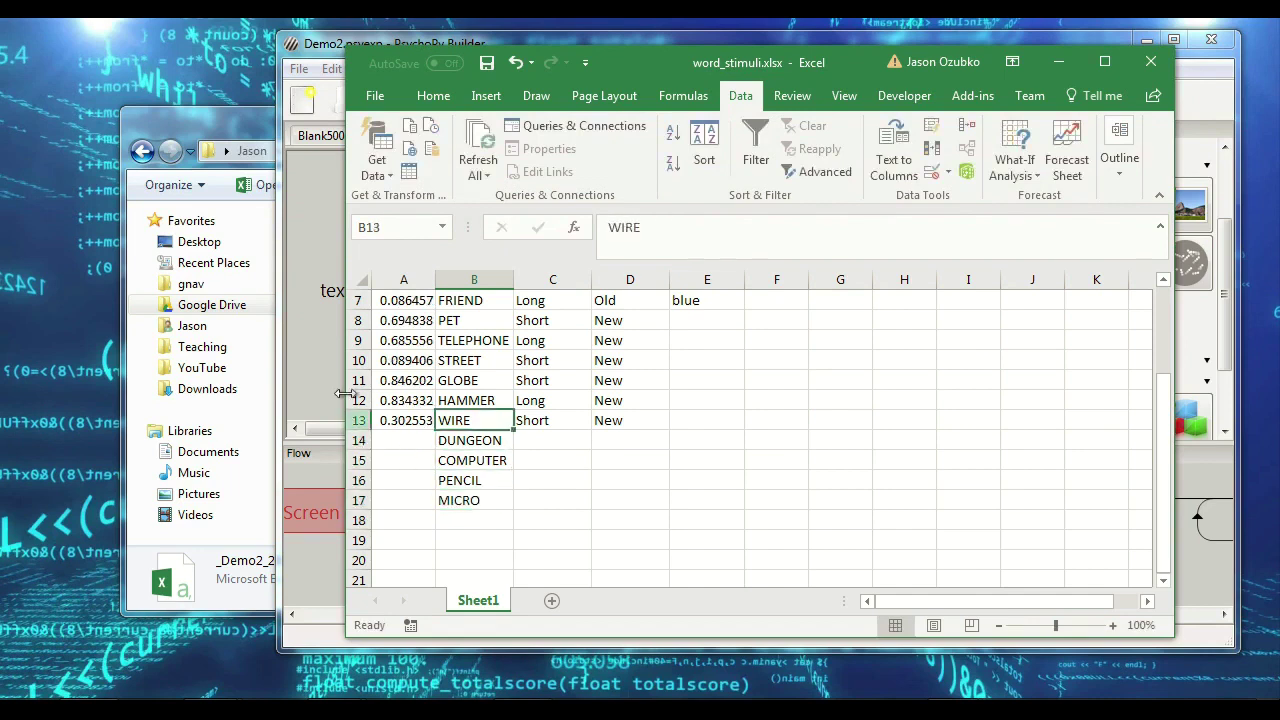
click(414, 420)
key(ctrl+c)
click(410, 440)
key(ctrl+v)
click(408, 460)
key(ctrl+v)
click(409, 480)
key(ctrl+v)
click(406, 500)
key(ctrl+v)
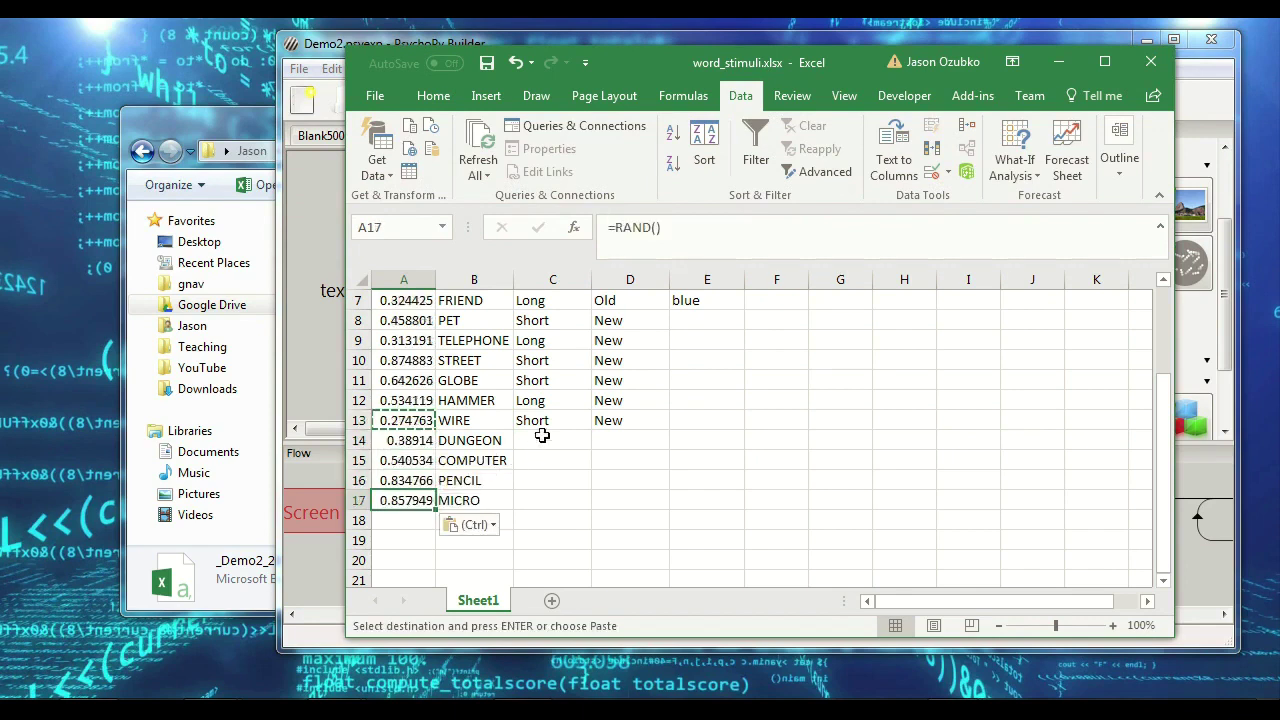
Step: Copy the Long label from HAMMER's row to the LongShort cells of the four new words, C14 to C17
click(560, 419)
click(560, 400)
key(ctrl+c)
click(548, 440)
key(ctrl+v)
click(545, 460)
key(ctrl+v)
click(538, 488)
key(ctrl+v)
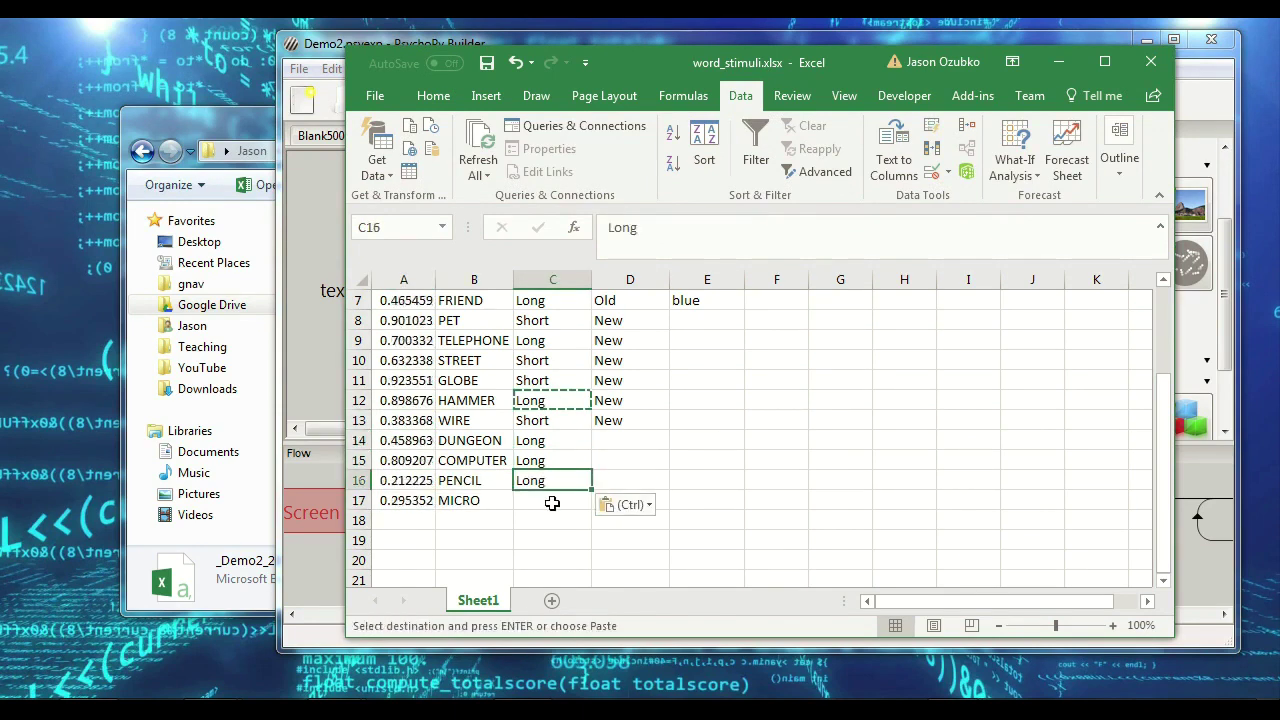
click(548, 500)
key(ctrl+v)
Step: Examine the condition table in A1:E13 and the extra words below it in rows 14 to 17
scroll(548, 496, up, 2)
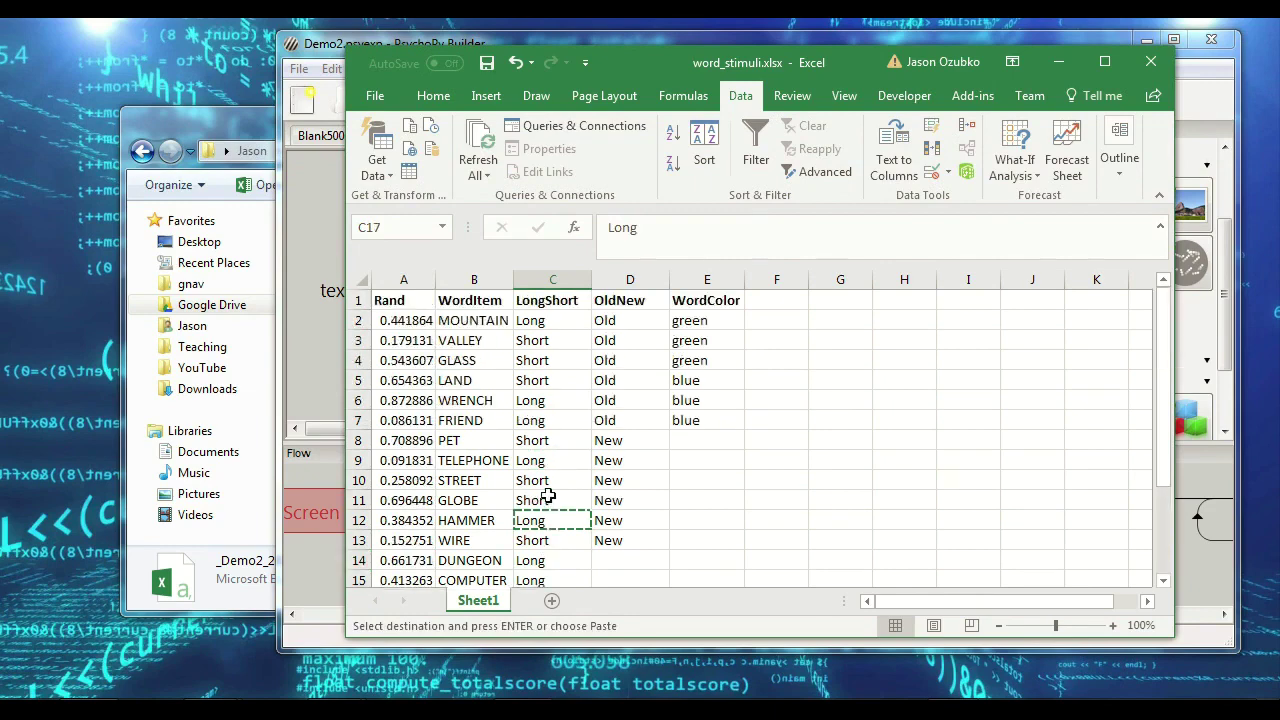
drag(552, 279, 402, 279)
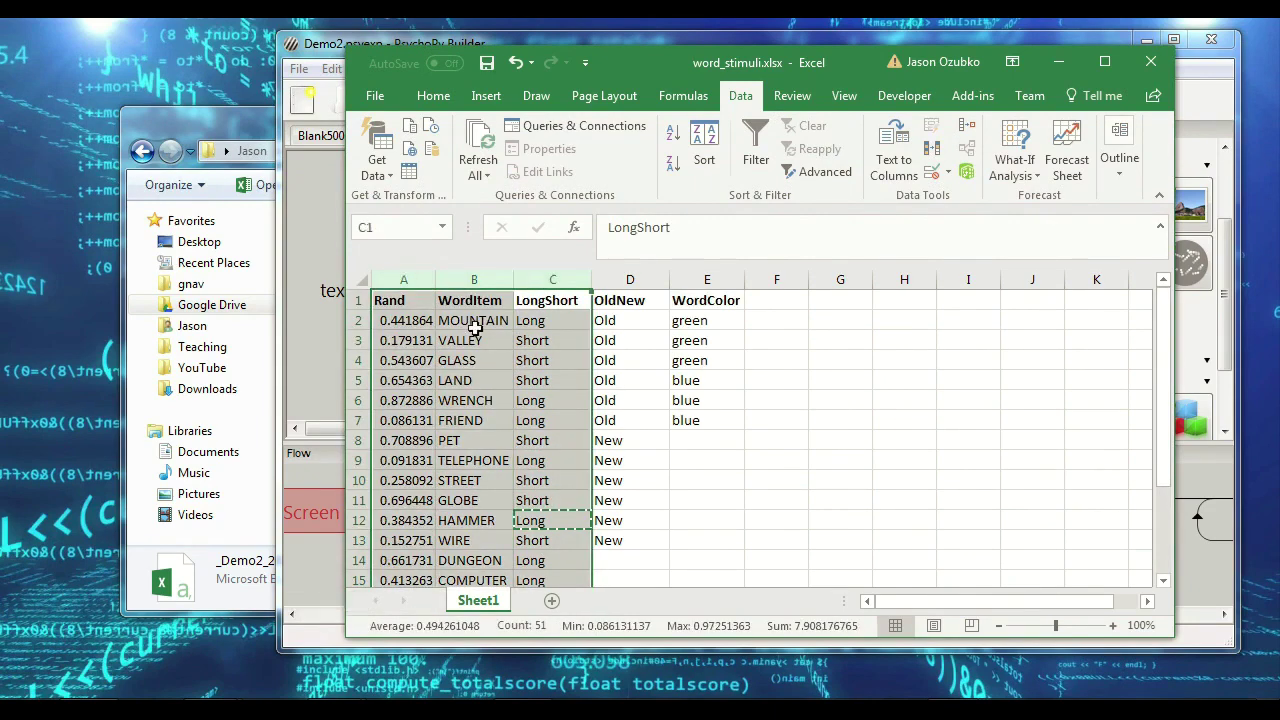
scroll(464, 459, down, 4)
scroll(464, 525, up, 4)
drag(712, 540, 368, 277)
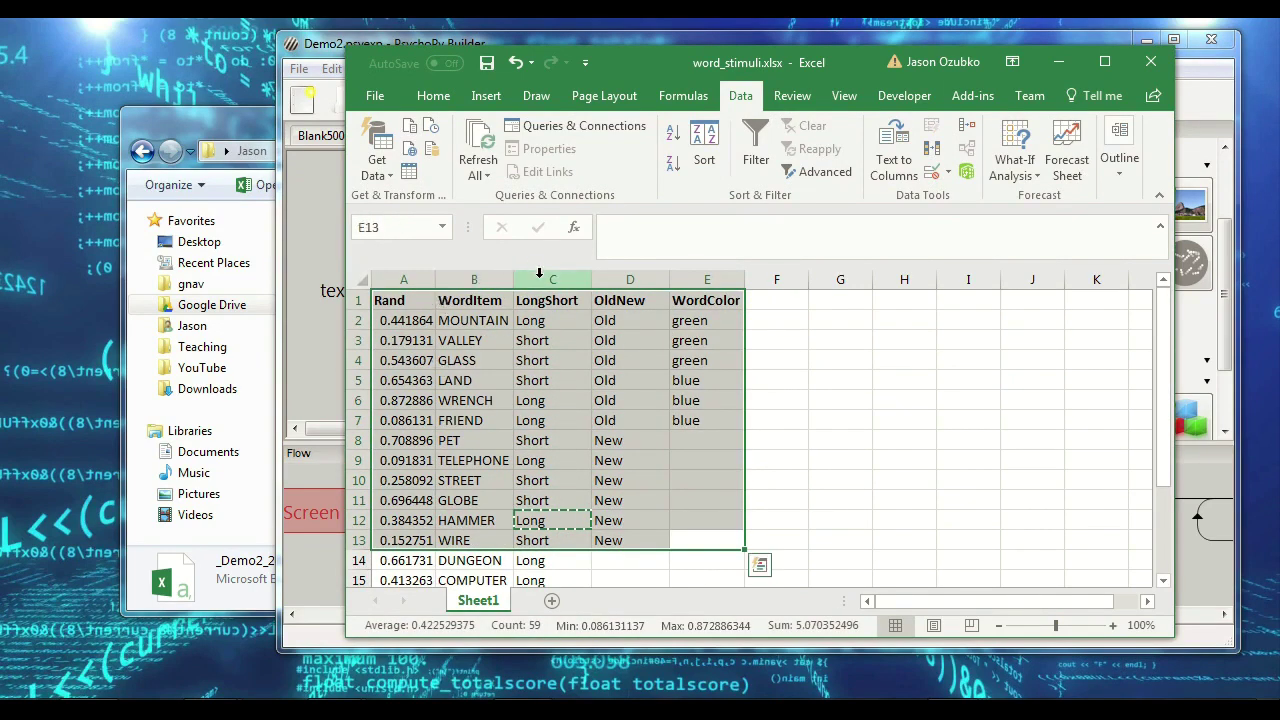
drag(540, 276, 359, 260)
scroll(492, 445, down, 3)
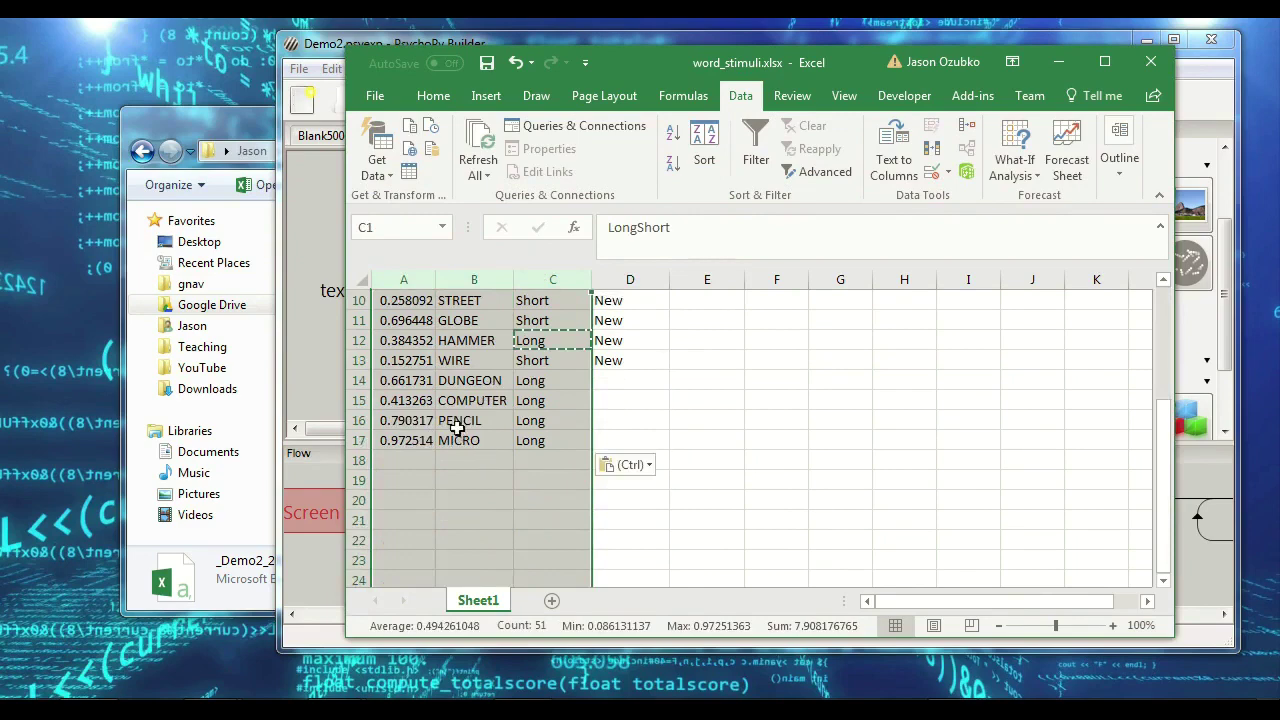
click(456, 425)
drag(459, 433, 458, 322)
Step: Sort columns A to C by Rand from smallest to largest and review the leftover words in A14:C17
drag(555, 268, 403, 279)
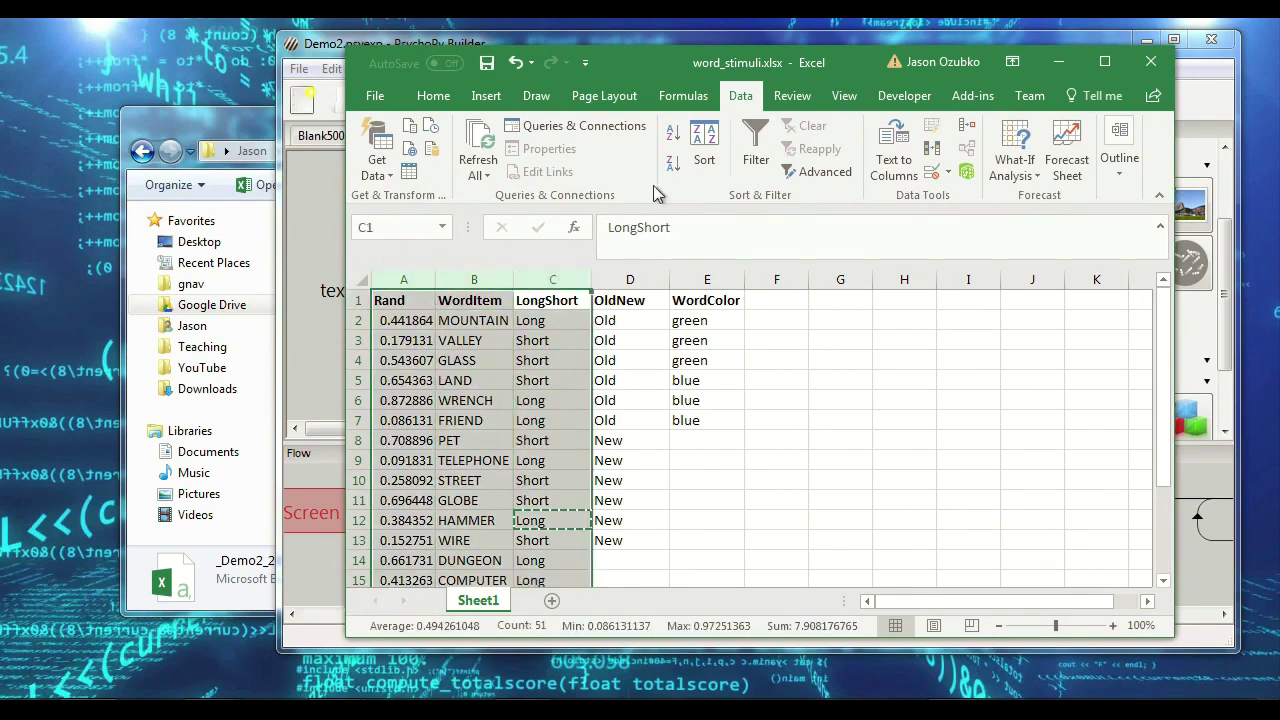
click(704, 150)
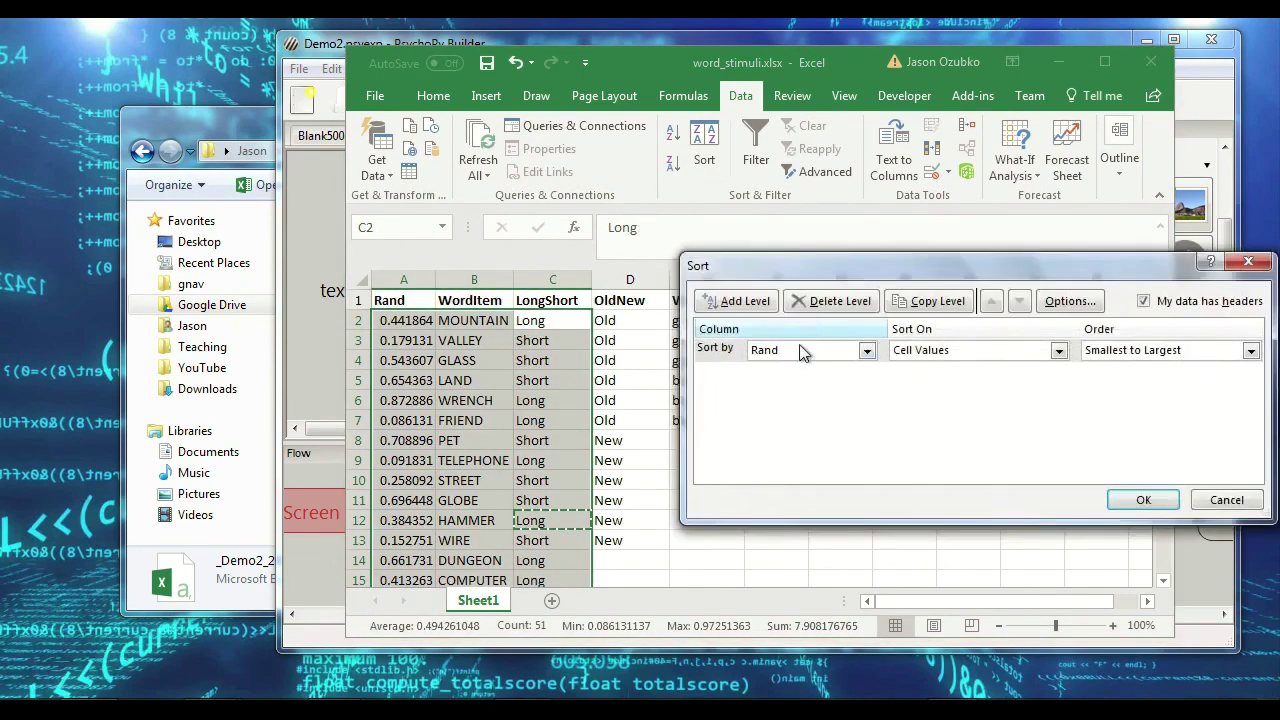
click(1138, 499)
scroll(770, 458, down, 2)
scroll(640, 457, up, 1)
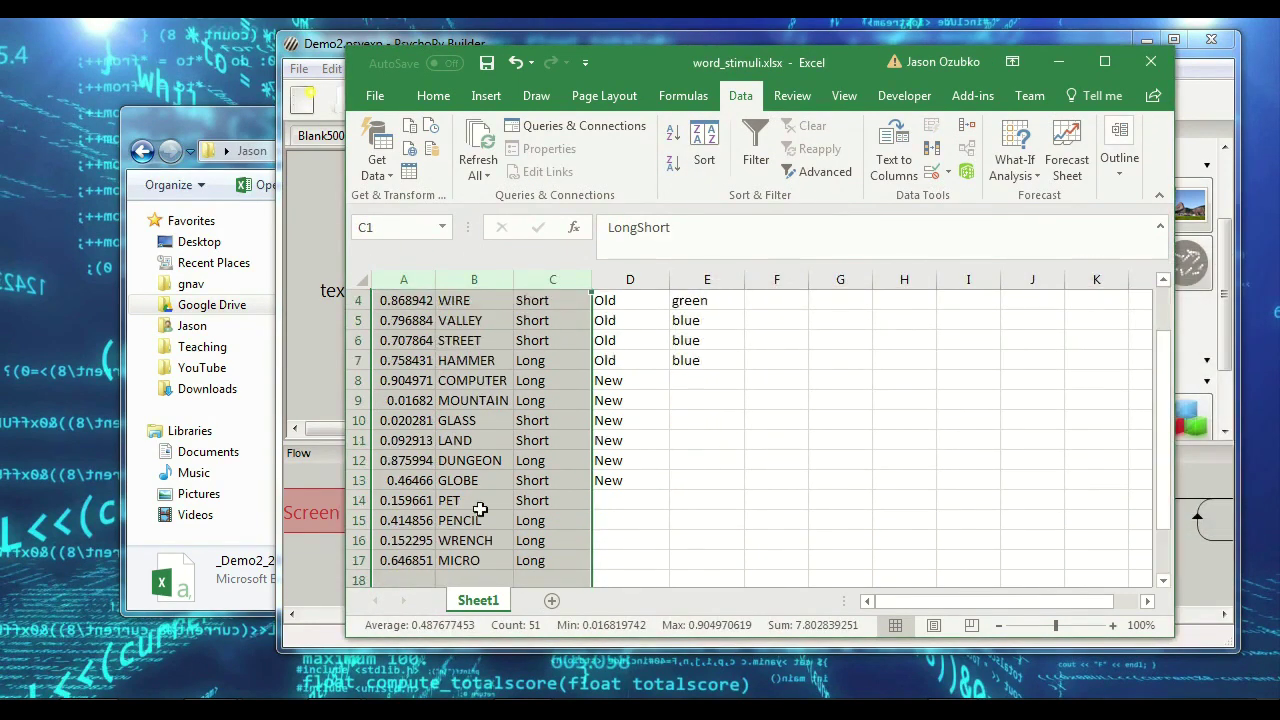
click(405, 500)
drag(498, 518, 549, 558)
drag(390, 502, 549, 558)
Step: Switch to PsychoPy Builder and check the selected rows and conditions file settings of the trialsTest loop
click(1203, 570)
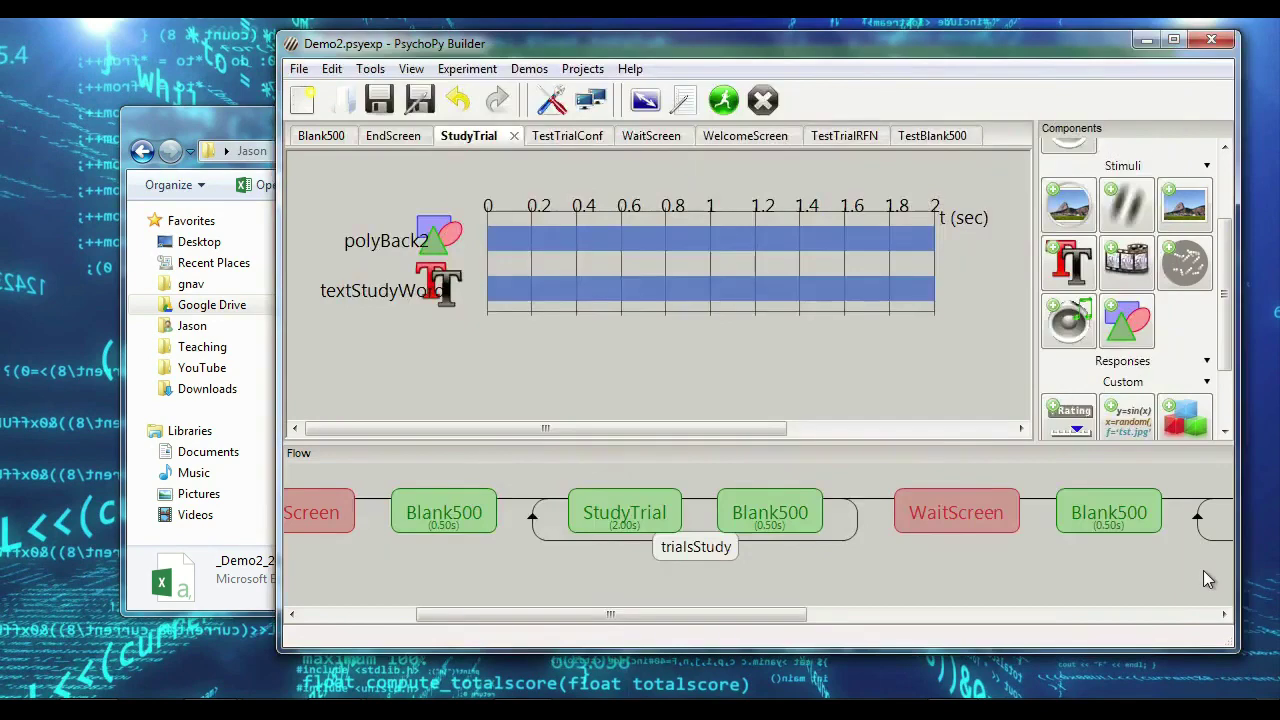
drag(640, 610, 934, 612)
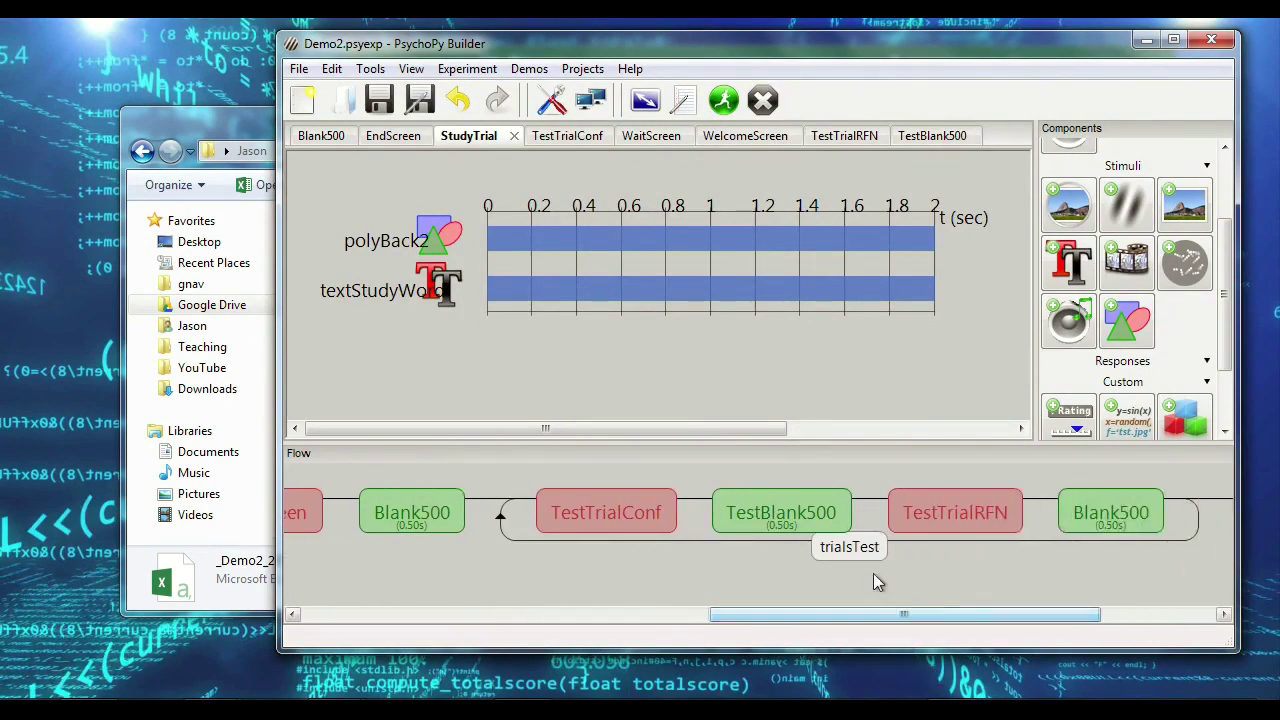
click(868, 562)
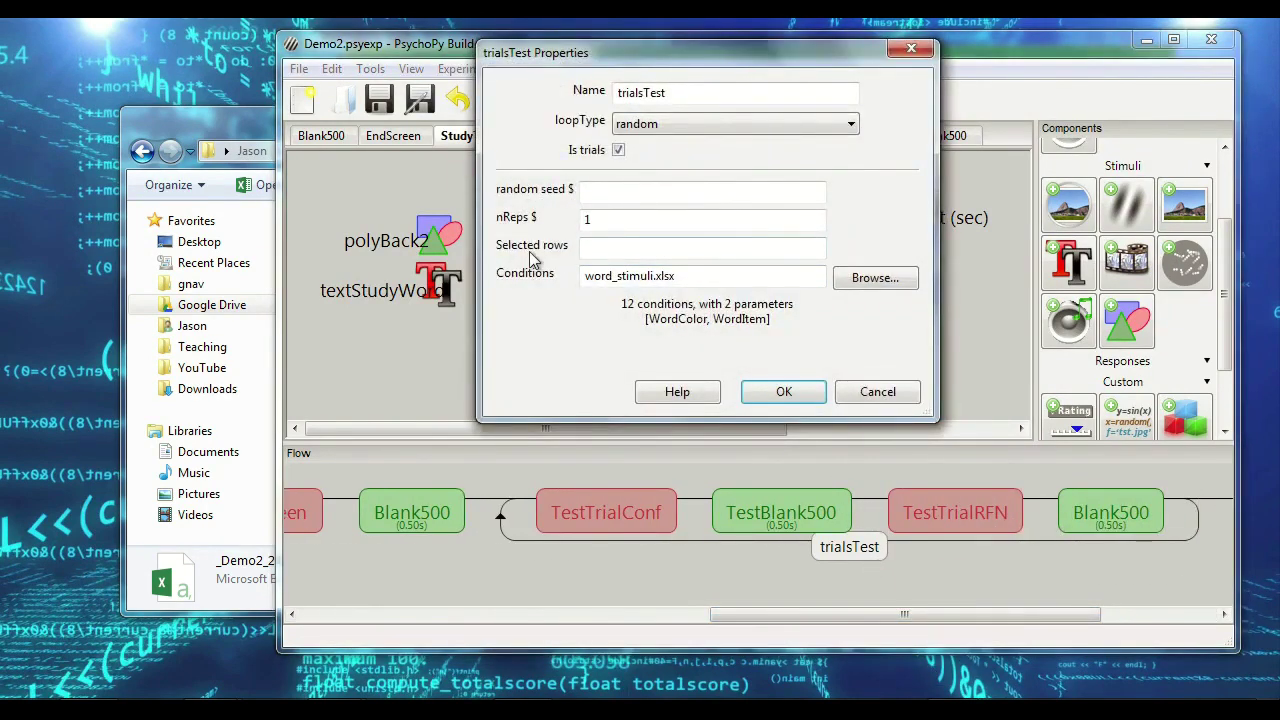
click(586, 248)
click(784, 392)
drag(898, 610, 551, 615)
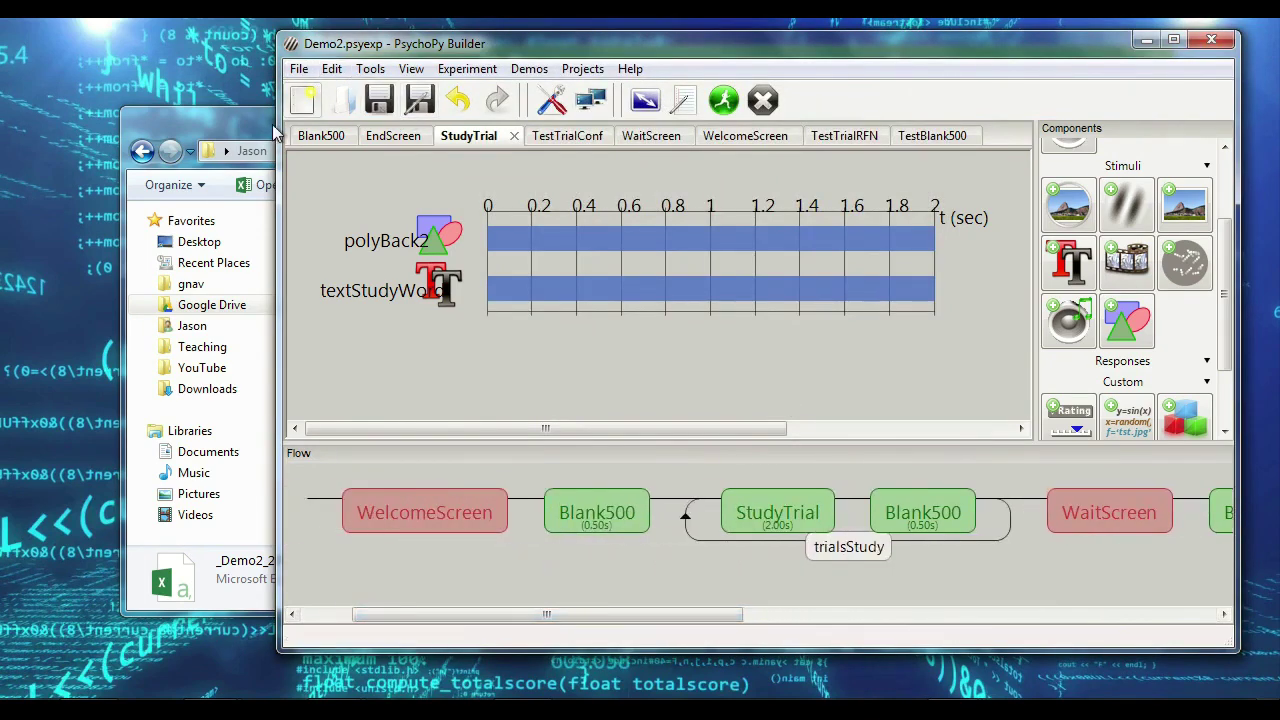
Step: Switch to Excel, review the leftover words in rows 14 to 17 and the assigned words in B2:E13, and save the workbook
click(234, 115)
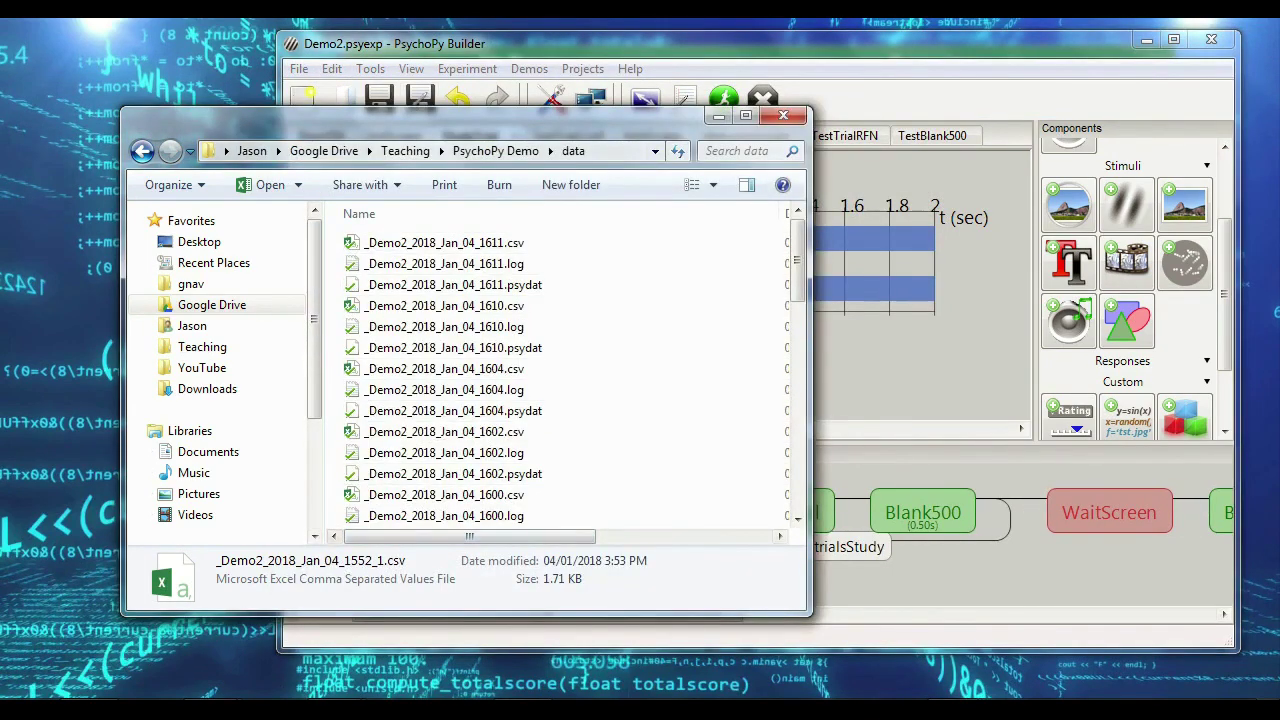
key(alt+Tab)
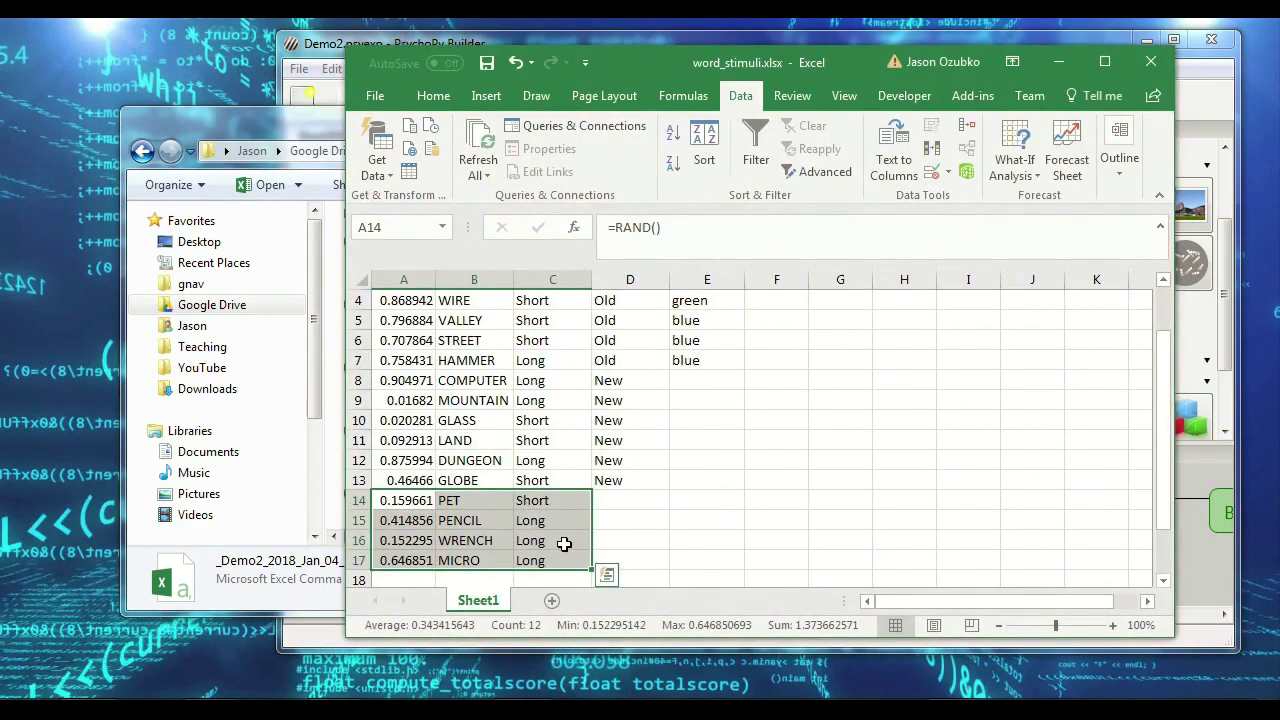
click(563, 543)
click(476, 562)
scroll(455, 365, up, 1)
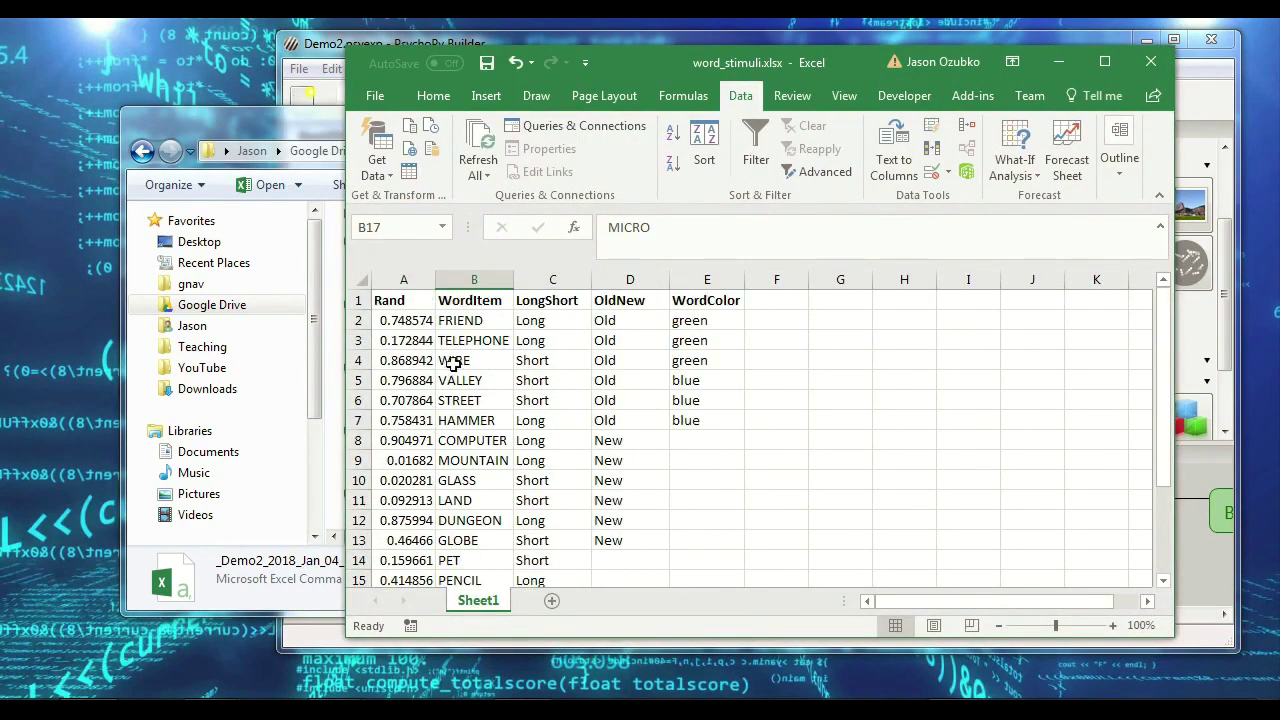
scroll(480, 402, down, 3)
drag(455, 380, 400, 374)
scroll(678, 412, up, 3)
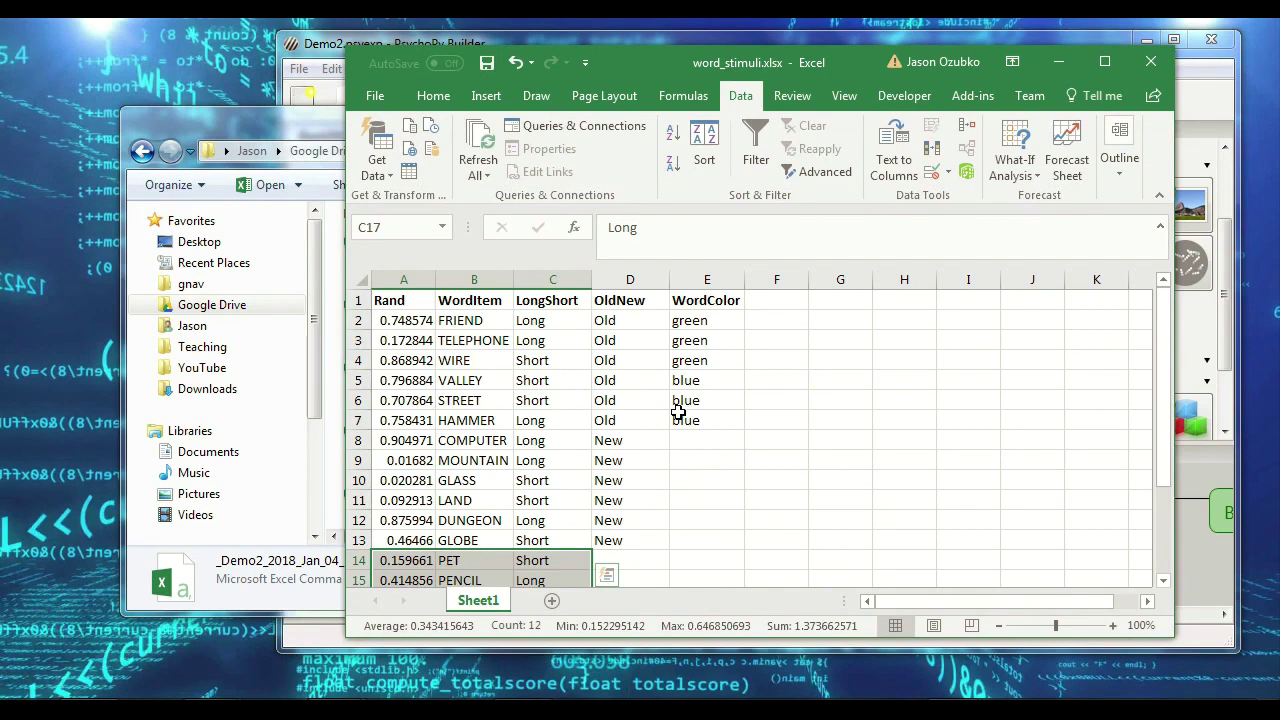
drag(470, 320, 486, 445)
drag(537, 540, 704, 540)
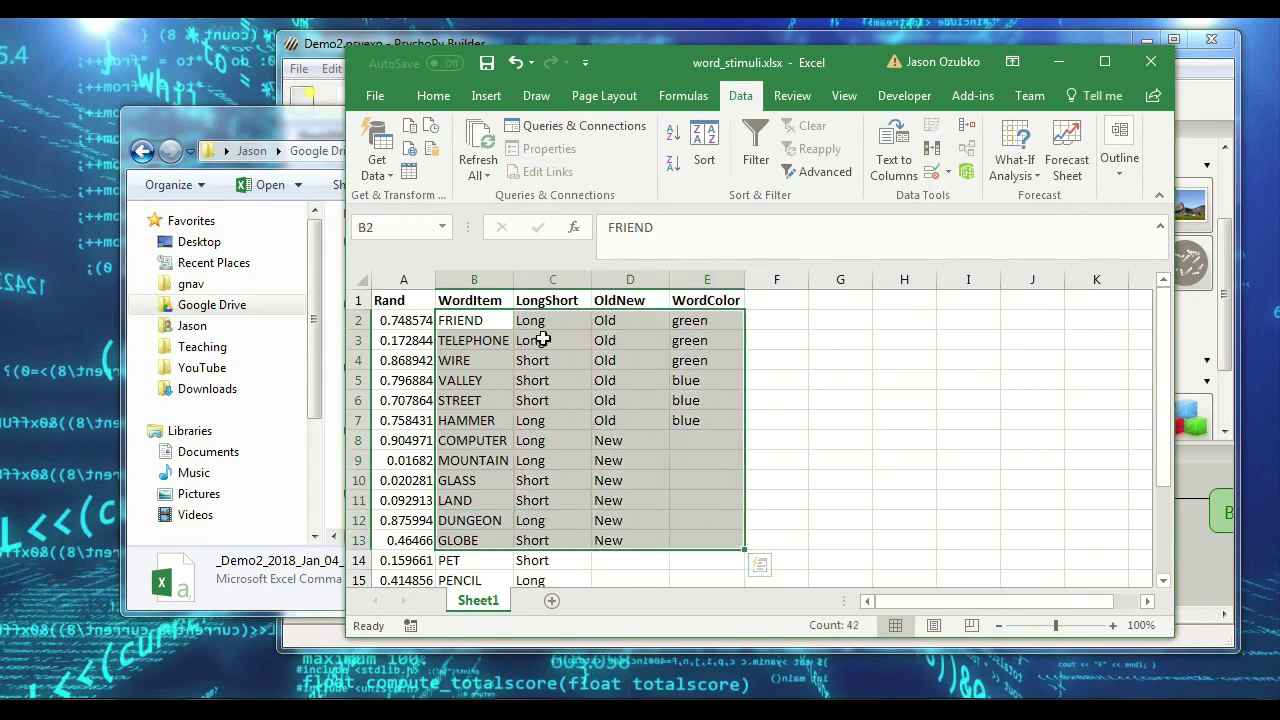
click(485, 62)
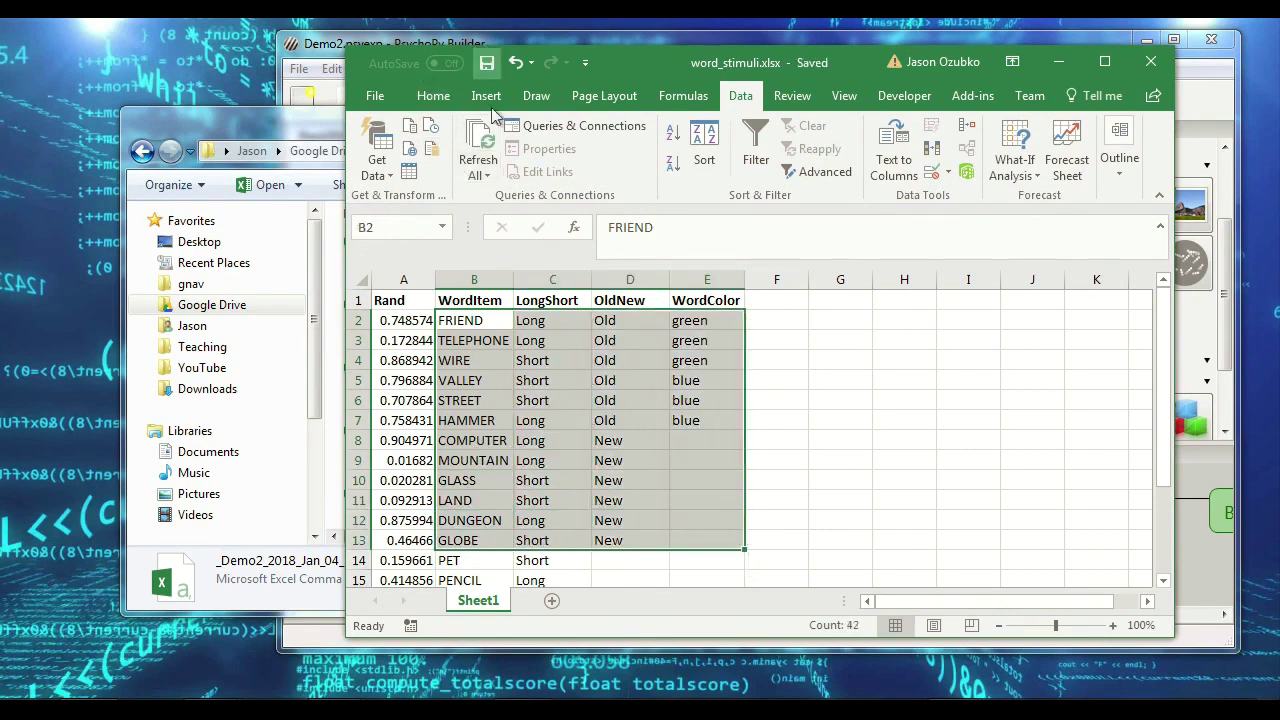
Step: Reshuffle columns A to C by sorting on Rand, review the assigned words in B2:B13, and save the workbook
drag(563, 278, 402, 343)
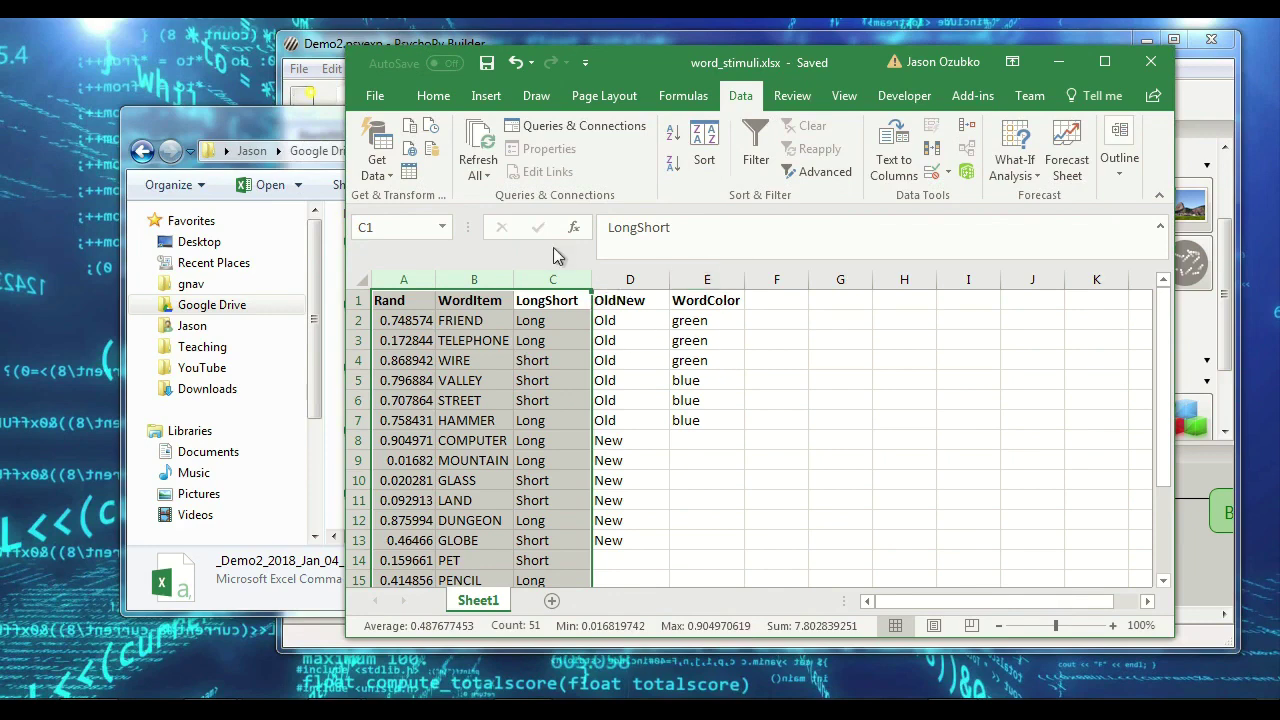
click(704, 148)
click(1148, 501)
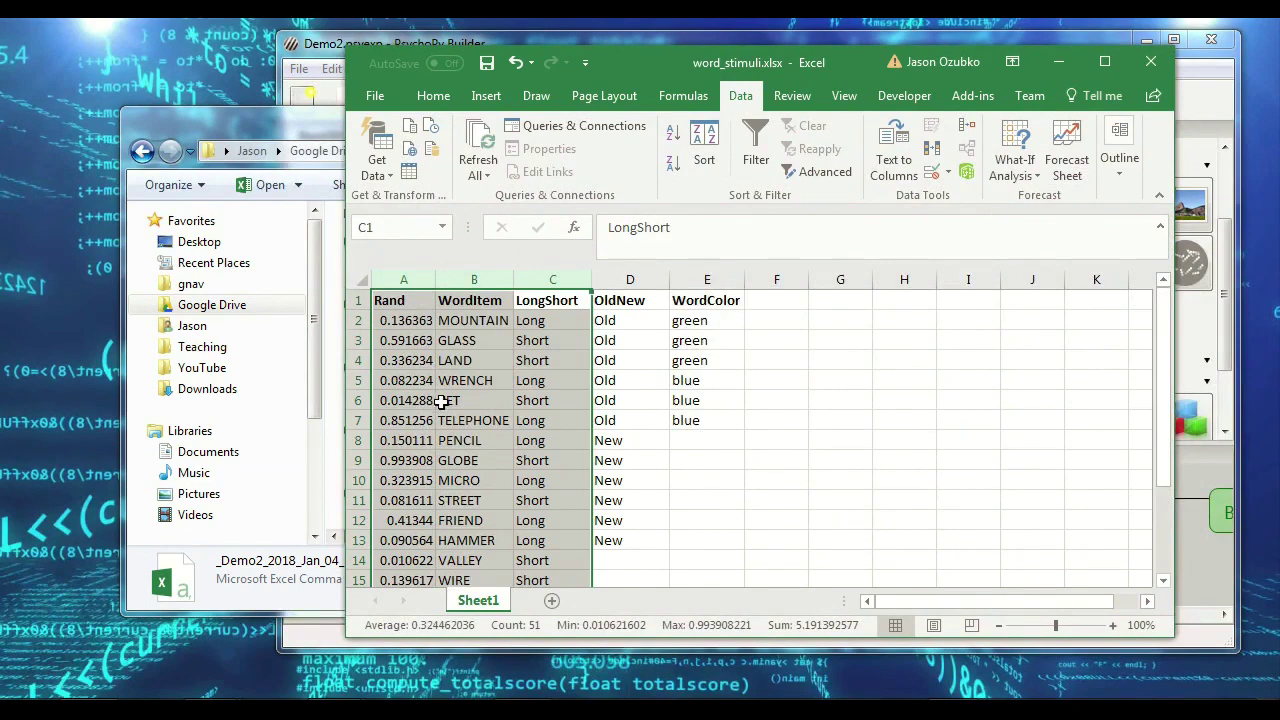
drag(462, 320, 487, 541)
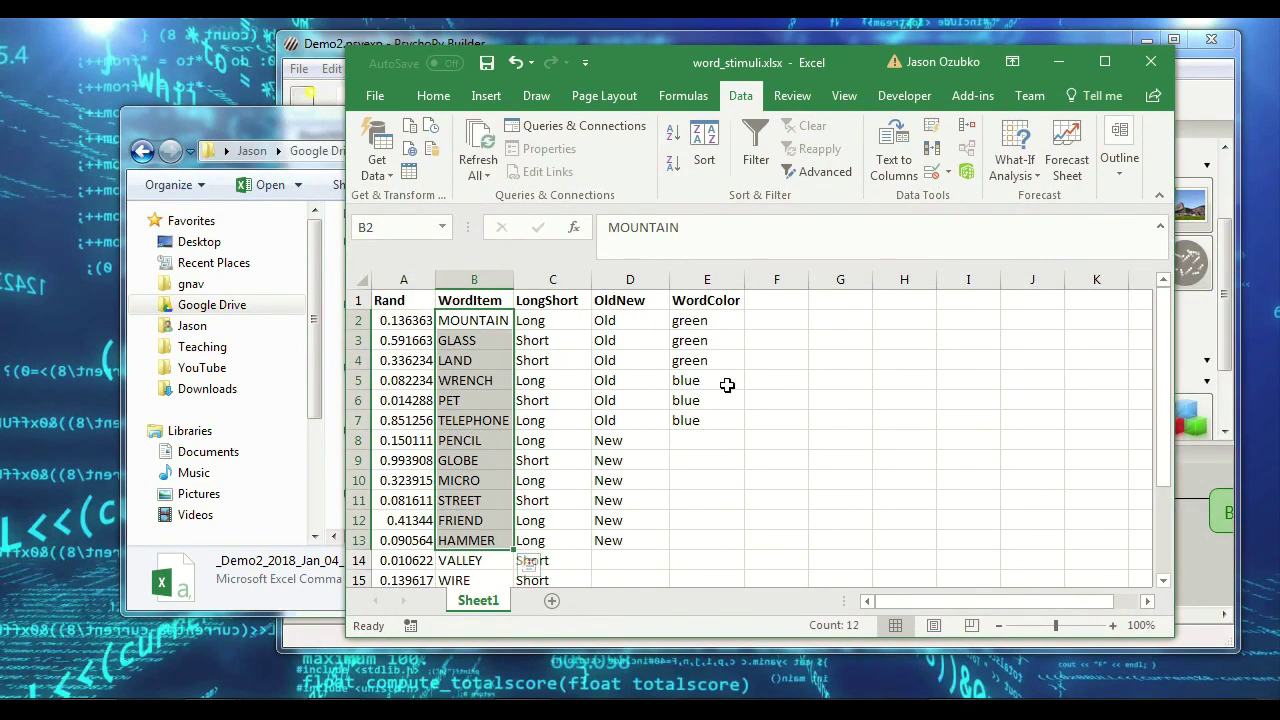
click(487, 64)
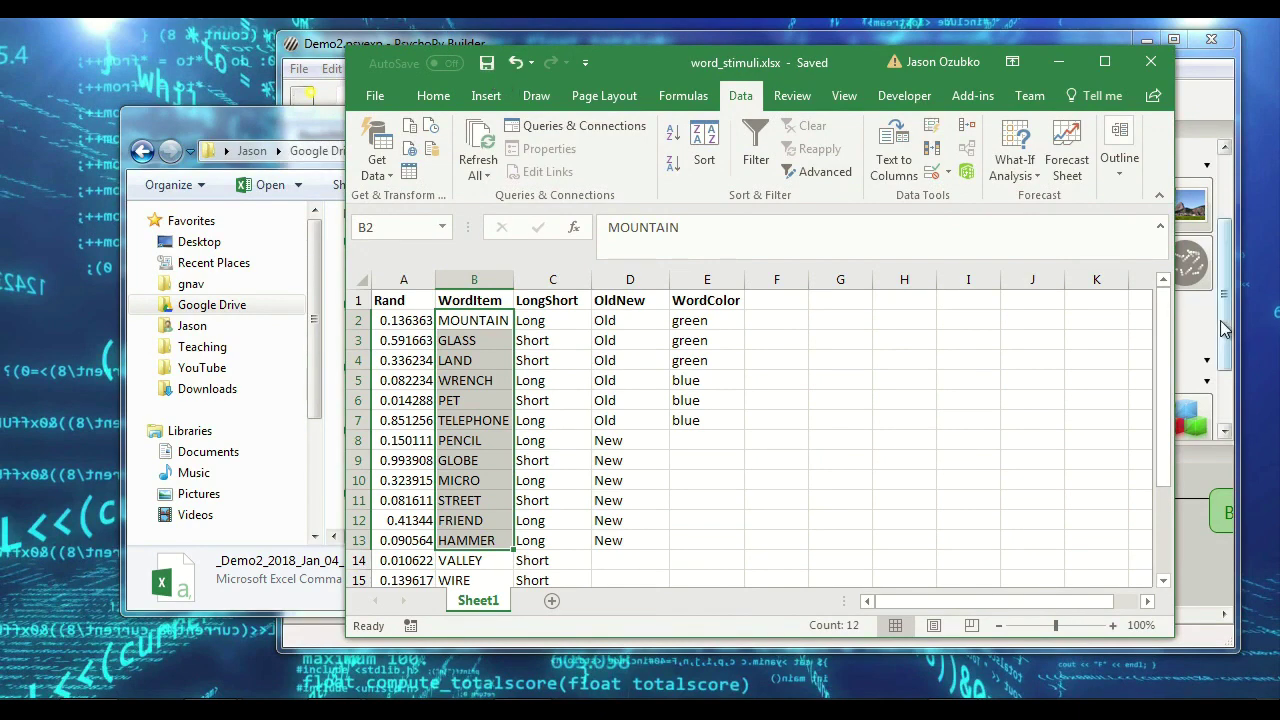
Step: Switch to PsychoPy Builder and look over the experiment flow from WelcomeScreen through the trialsStudy and trialsTest loops
click(783, 643)
drag(691, 622, 630, 603)
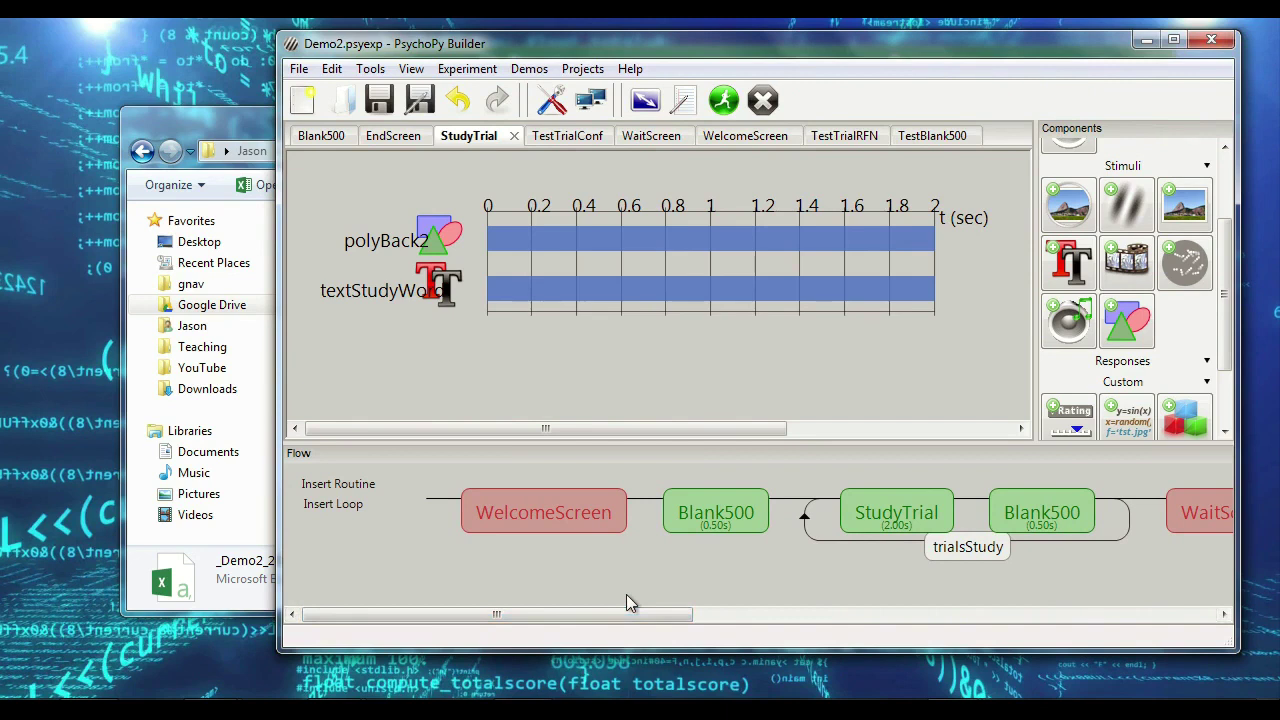
drag(573, 617, 905, 616)
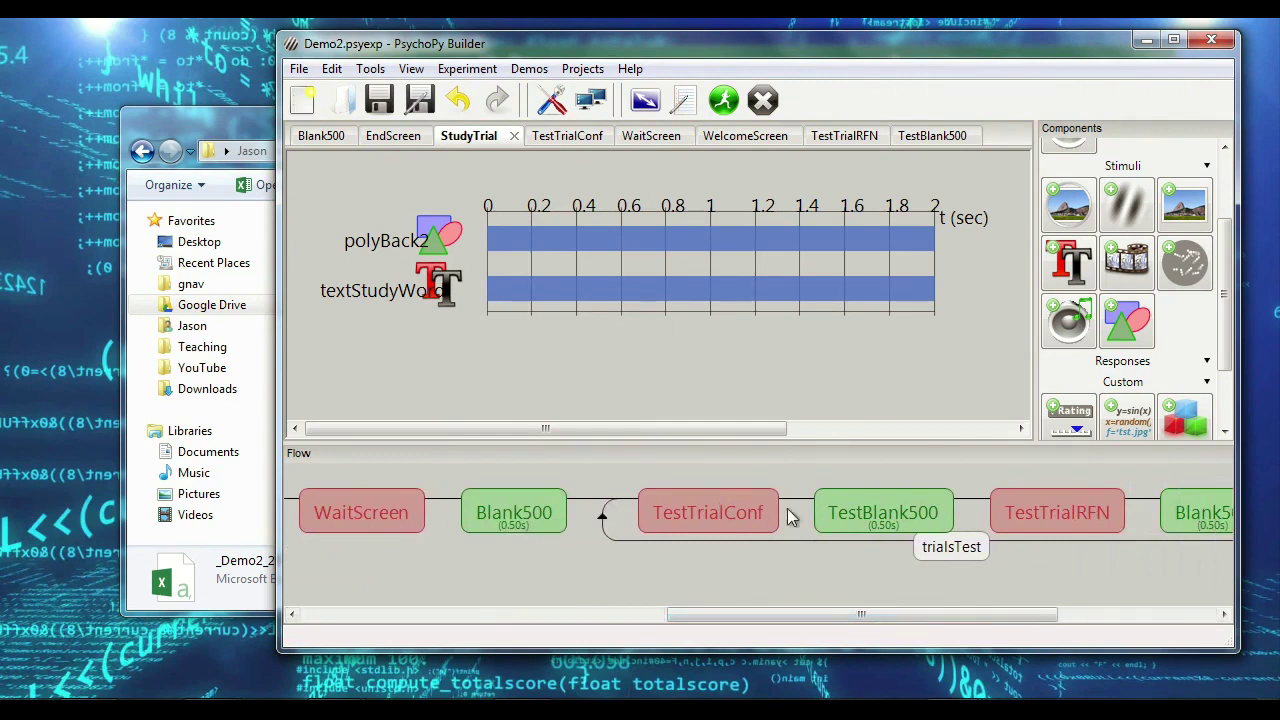
drag(983, 614, 530, 575)
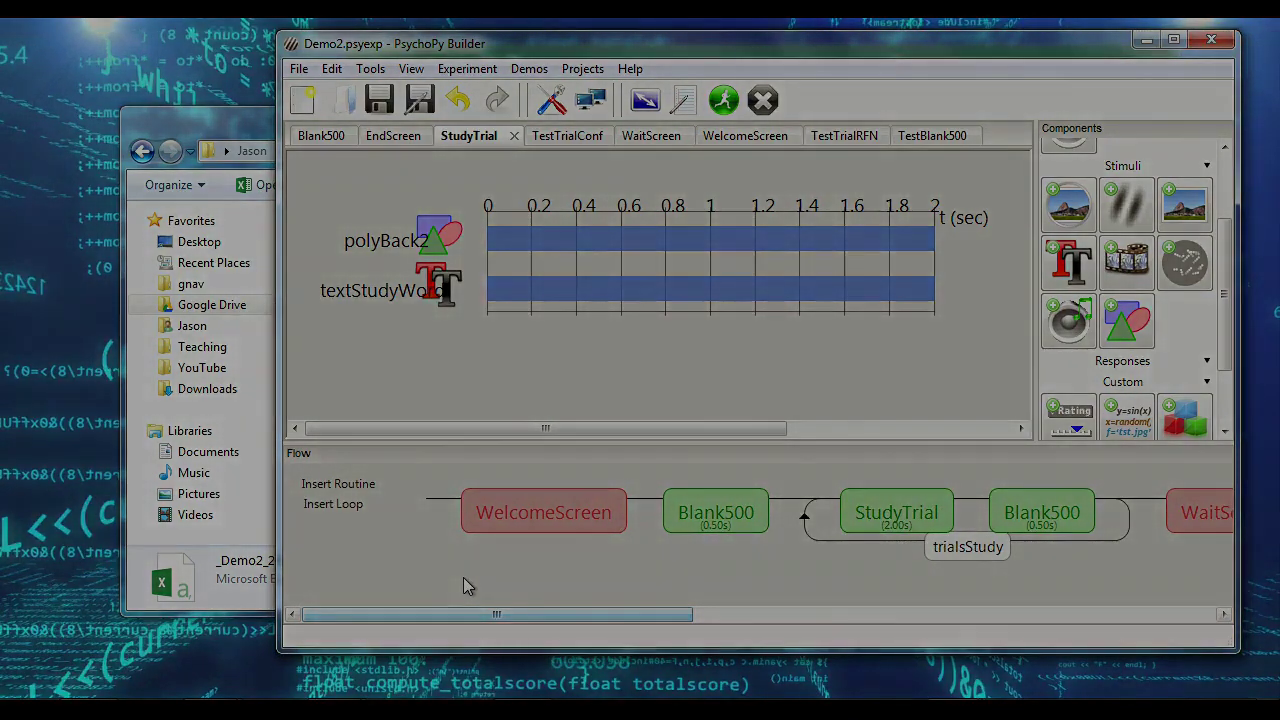